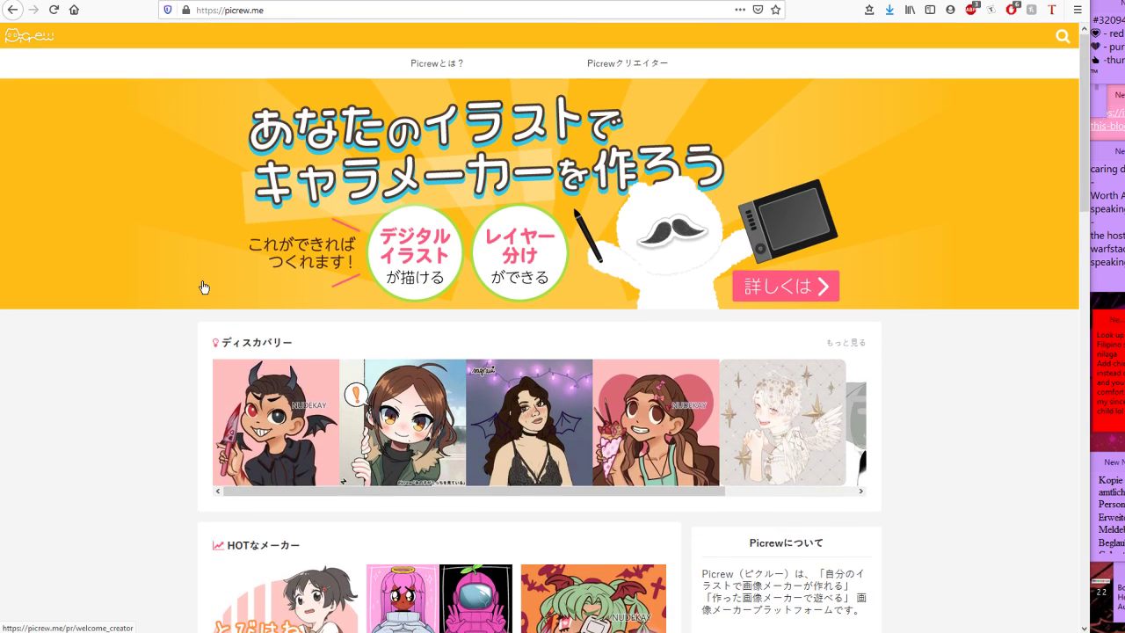
Open the 愛らしいキャラクターメーカー maker from the hot makers list and start playing it.
scroll(204, 287, down, 4)
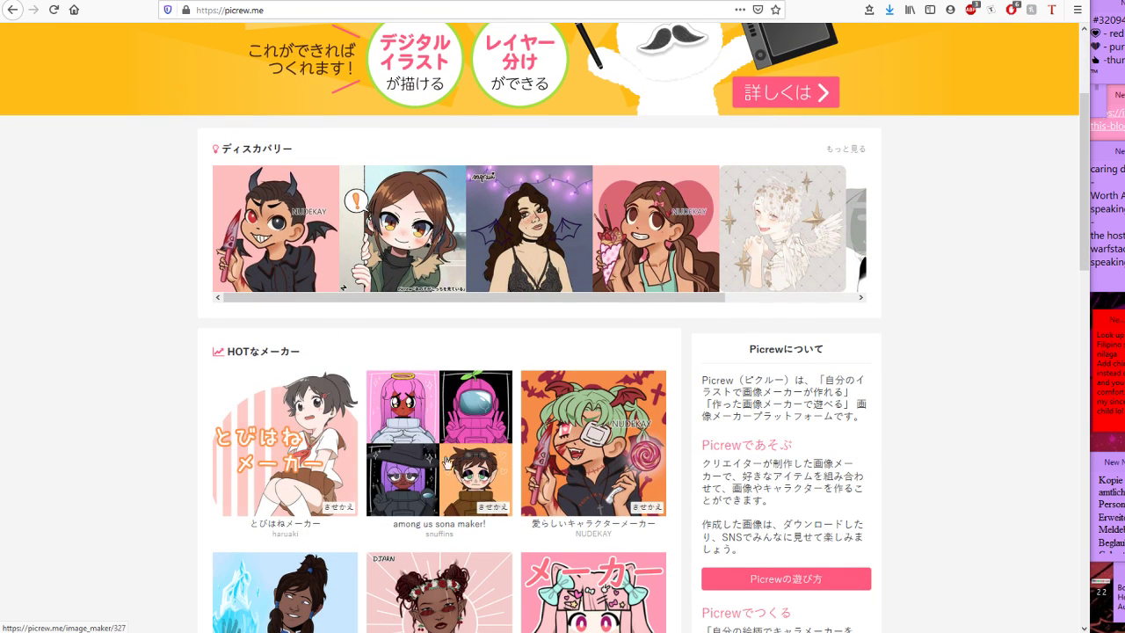
click(585, 433)
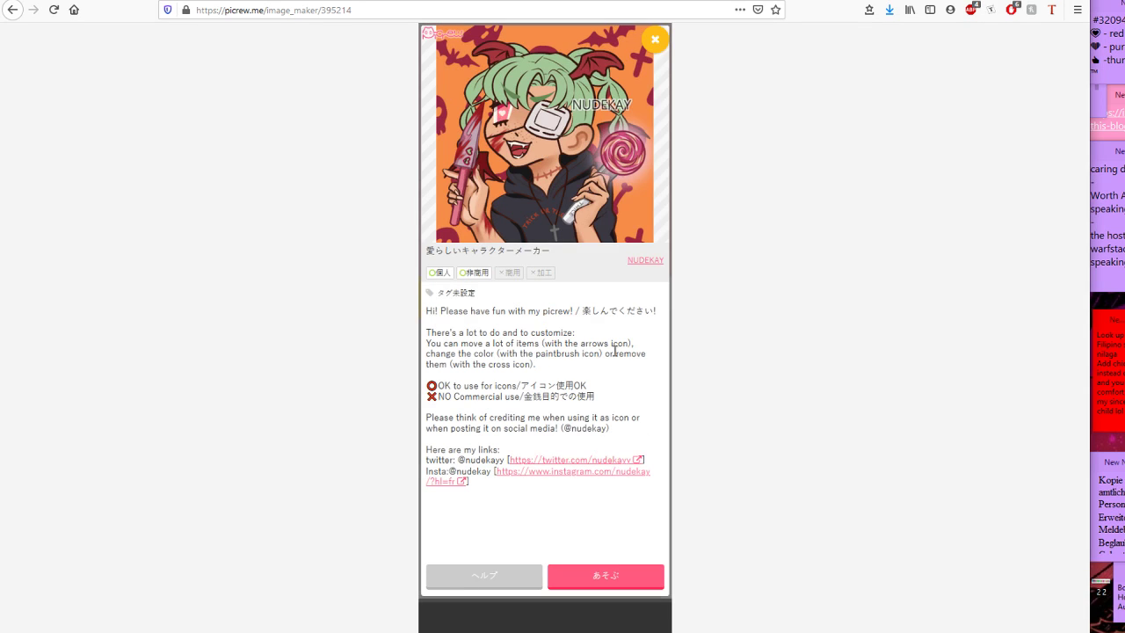
click(622, 583)
Give the character the palest skin tone and pointed ears.
drag(610, 358, 449, 394)
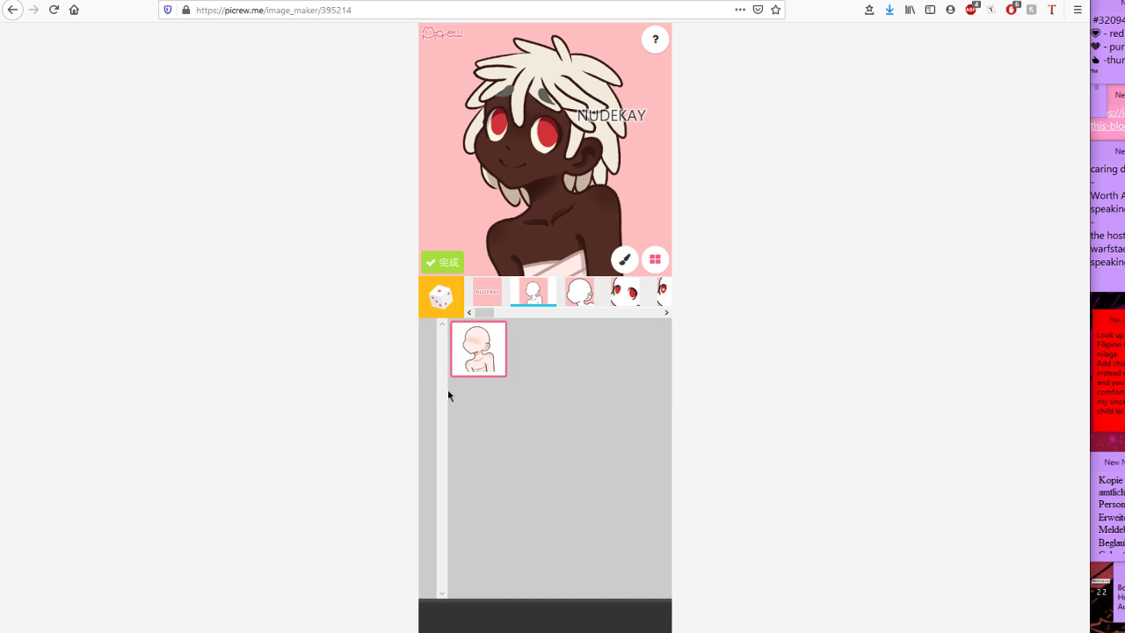
click(561, 442)
click(593, 474)
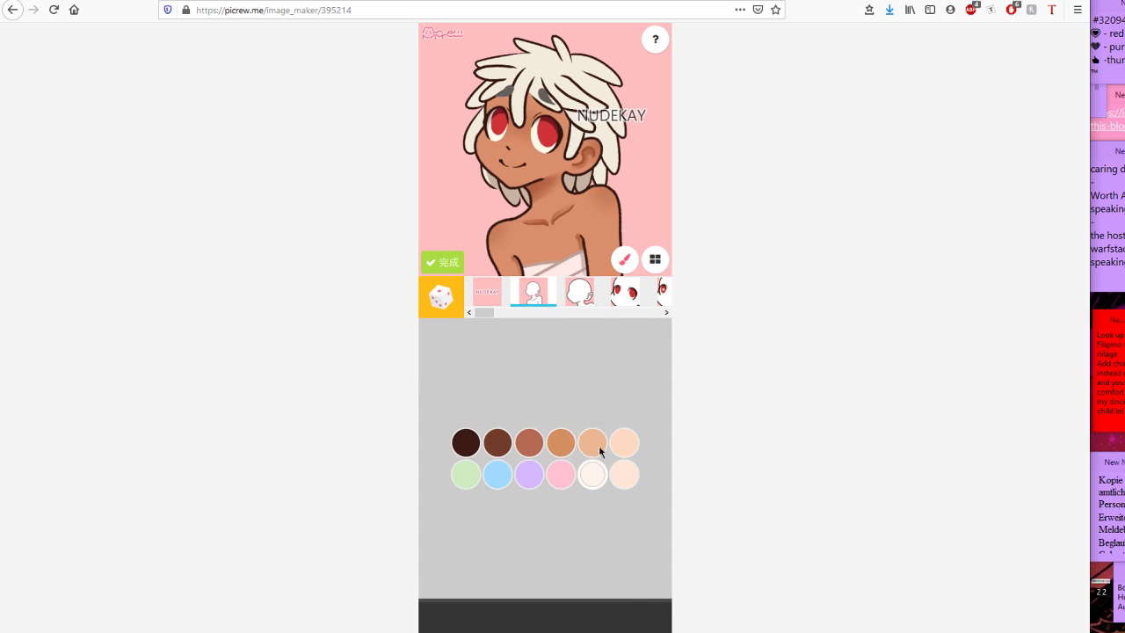
drag(592, 473, 360, 384)
click(518, 347)
drag(518, 347, 377, 394)
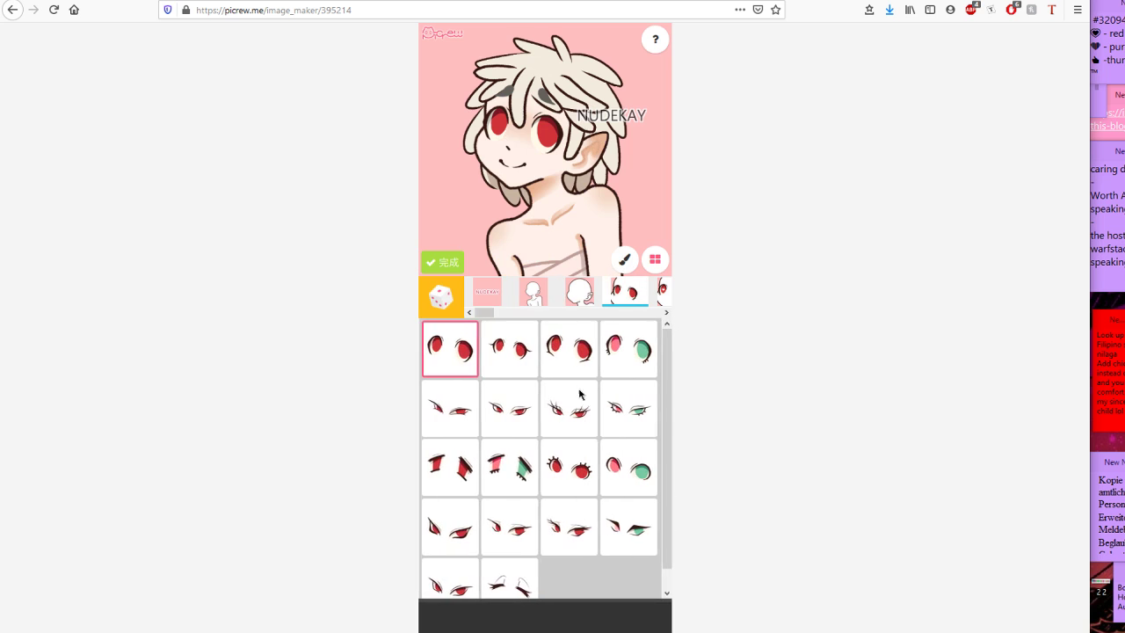
Choose the narrow, half-lidded eyes with long lashes for the character.
click(568, 407)
drag(567, 407, 331, 489)
drag(545, 457, 316, 432)
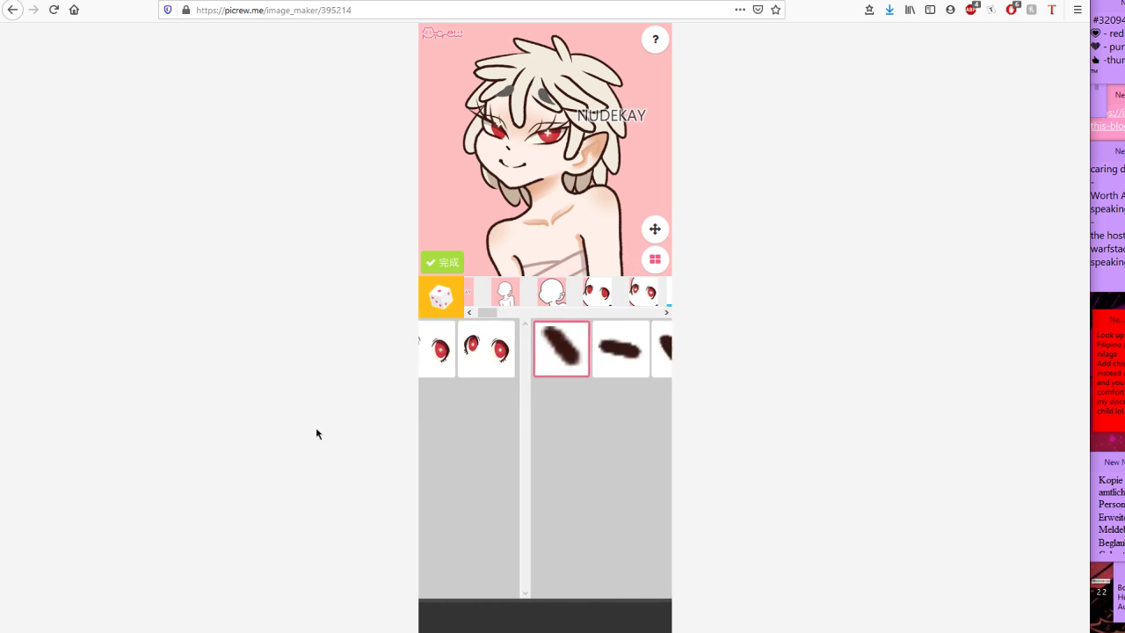
Give the character a small dark animal-like nose and the thin V-shaped mouth.
drag(567, 349, 311, 407)
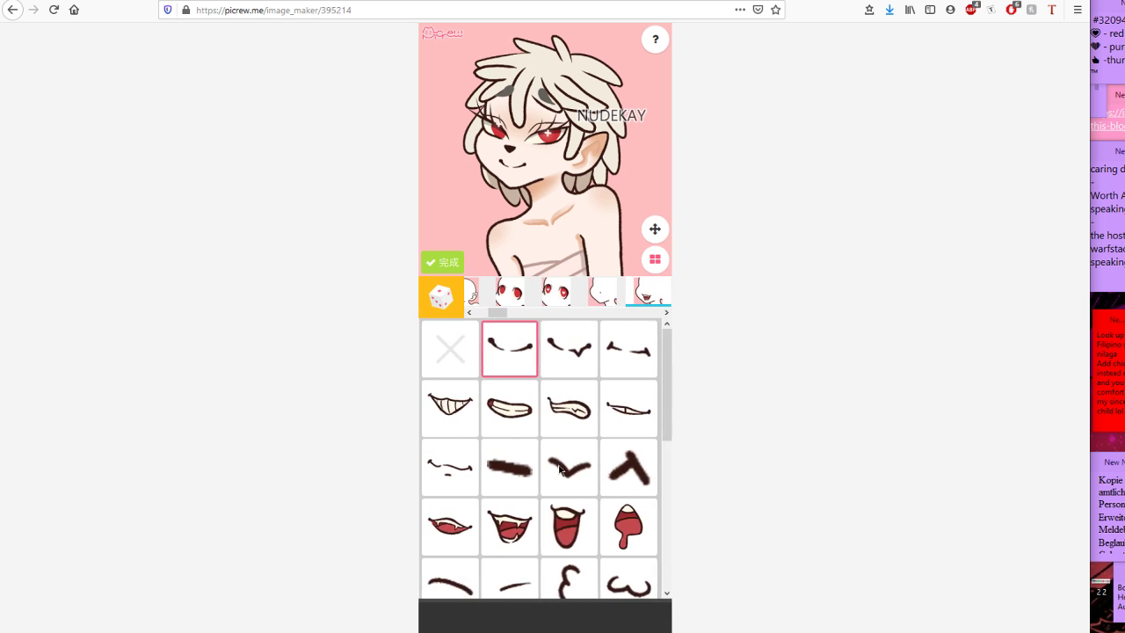
click(580, 443)
drag(580, 444, 351, 422)
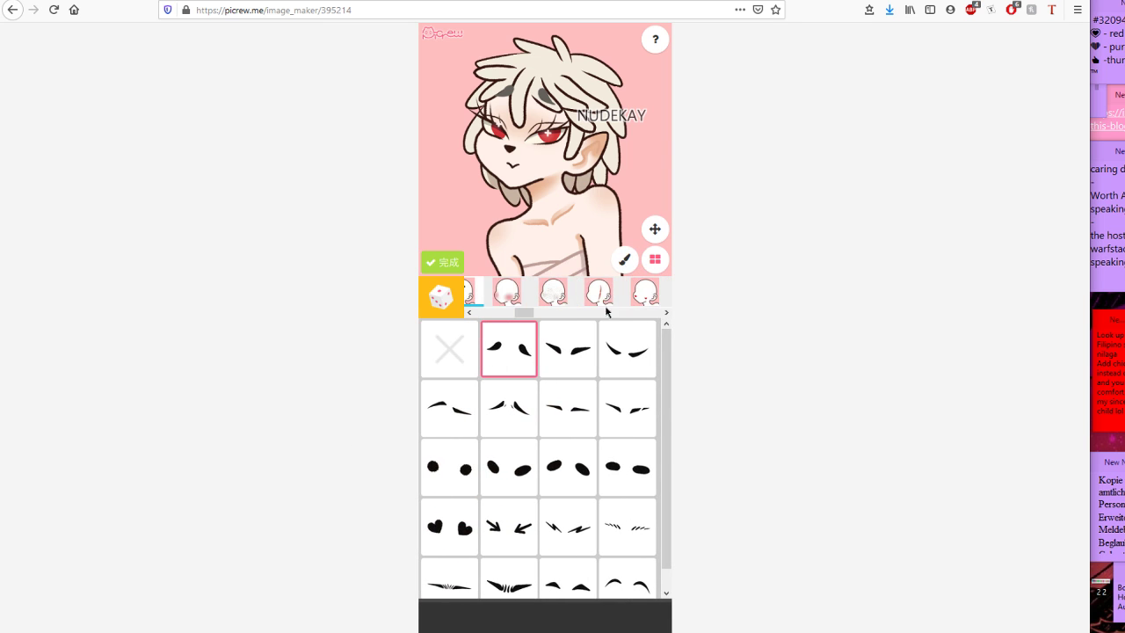
Add red heart marks to the character's cheeks, keeping the current eyebrows.
drag(605, 370, 422, 386)
drag(607, 421, 452, 439)
click(506, 361)
drag(545, 457, 395, 474)
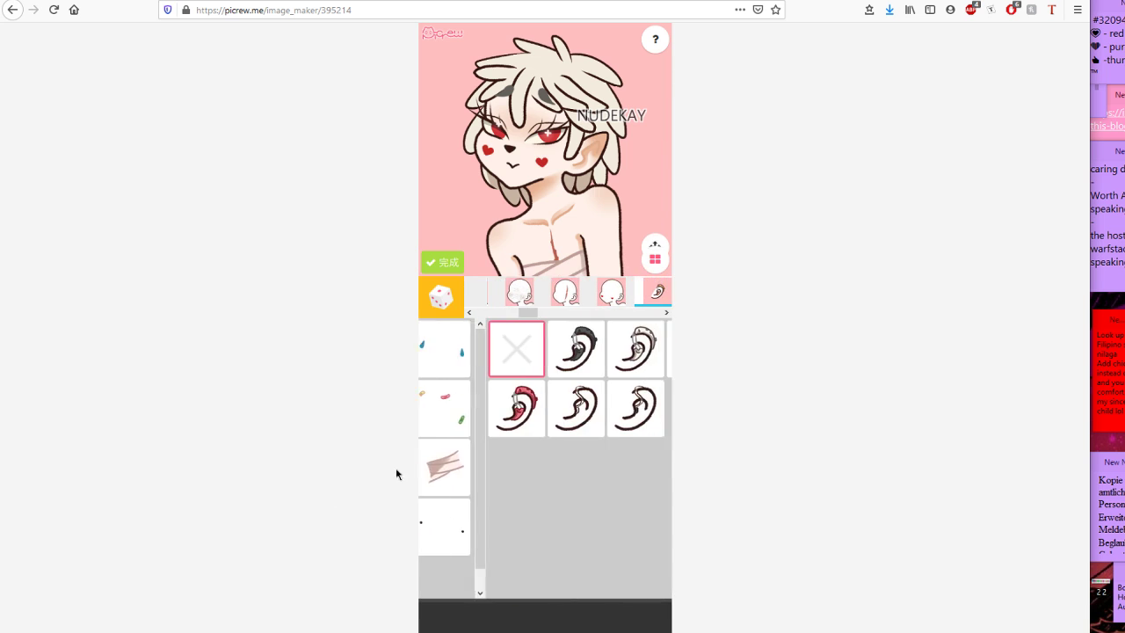
Add an ear piercing and a hoop earring to the character's pointed ear.
drag(607, 413, 363, 453)
click(628, 348)
drag(628, 351, 515, 499)
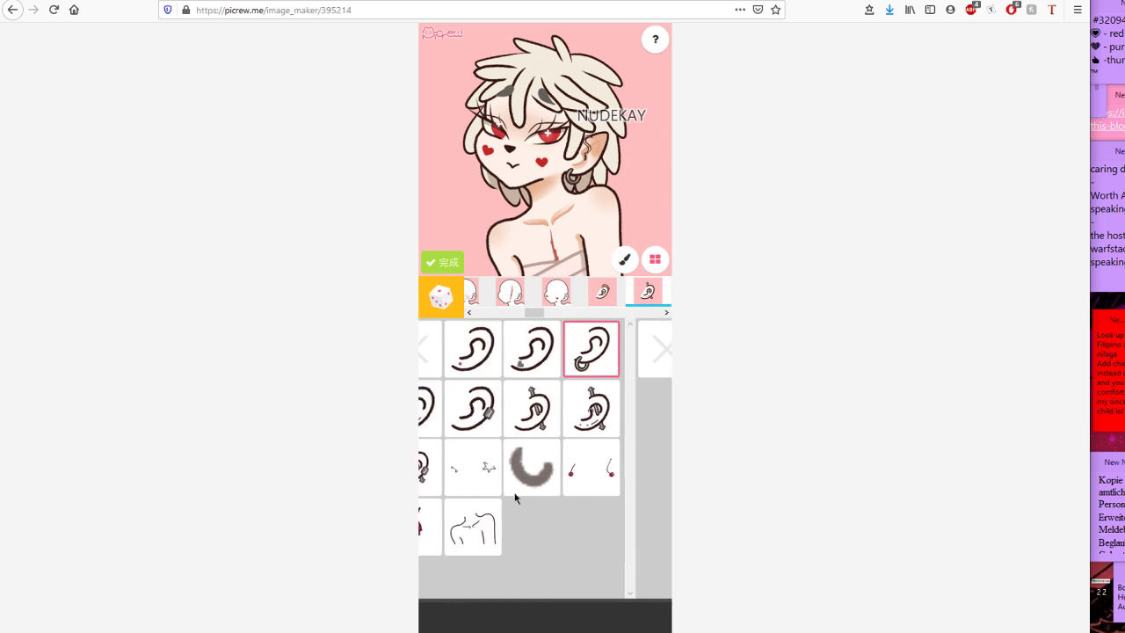
click(513, 349)
click(452, 370)
Change the character's front hair to short curly bangs.
drag(603, 394, 501, 397)
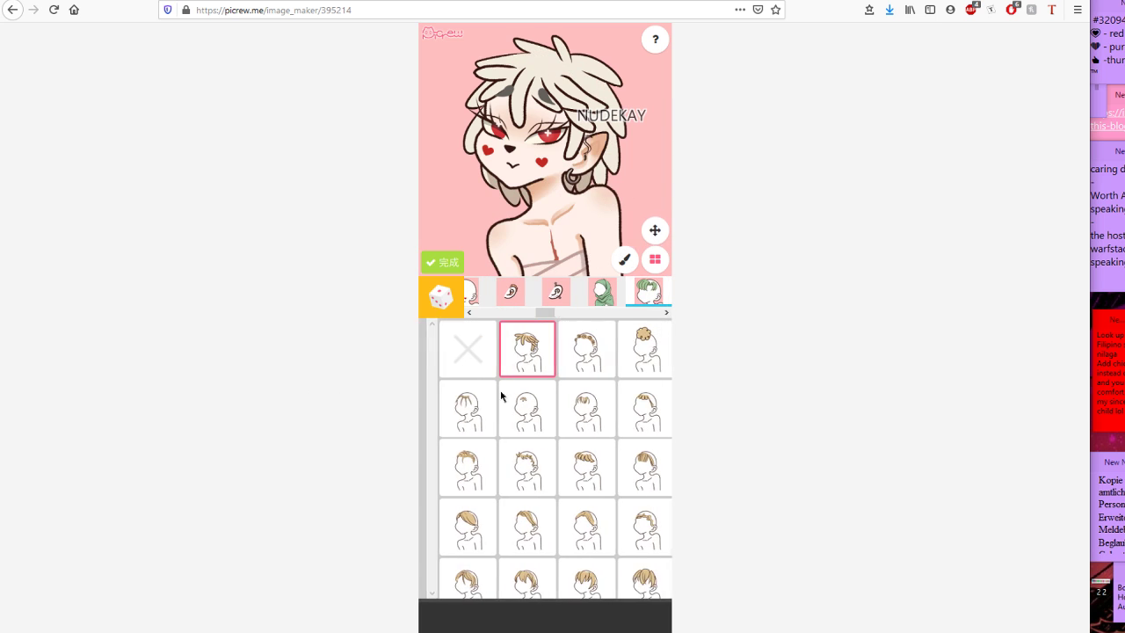
click(506, 465)
drag(498, 497, 376, 426)
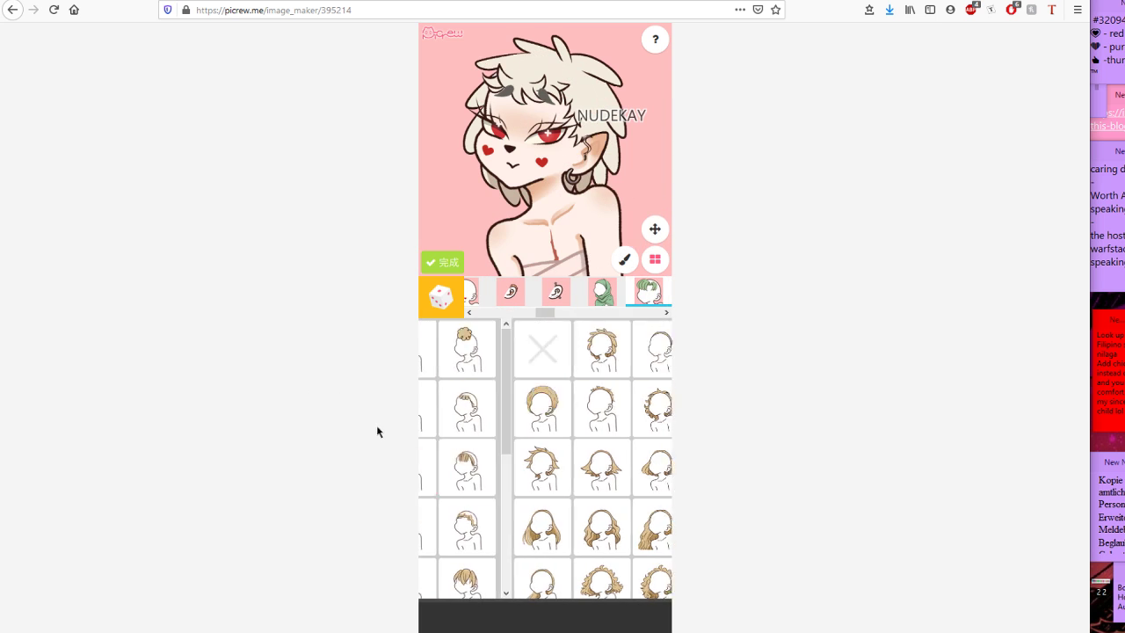
Randomize the character's items three times and complete the image.
click(436, 293)
click(573, 346)
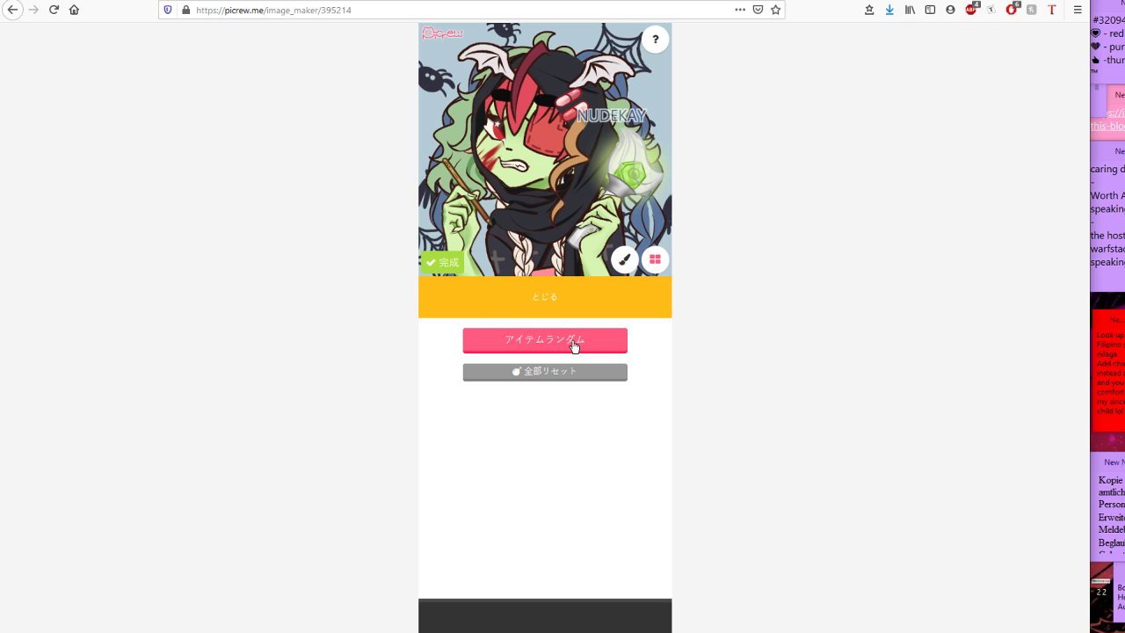
click(573, 346)
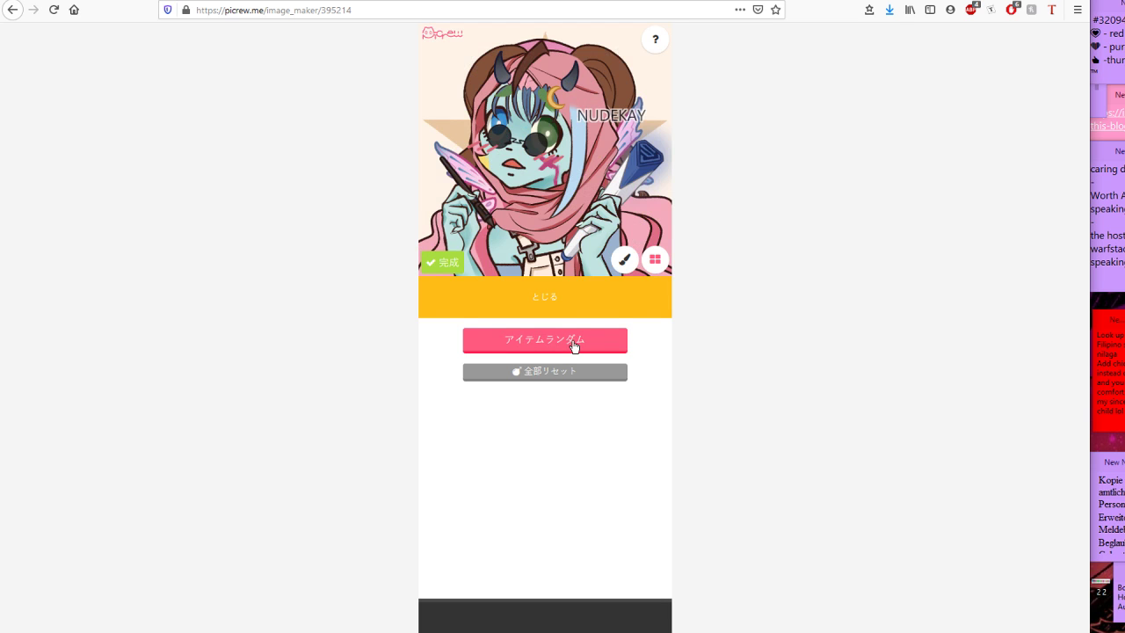
click(573, 346)
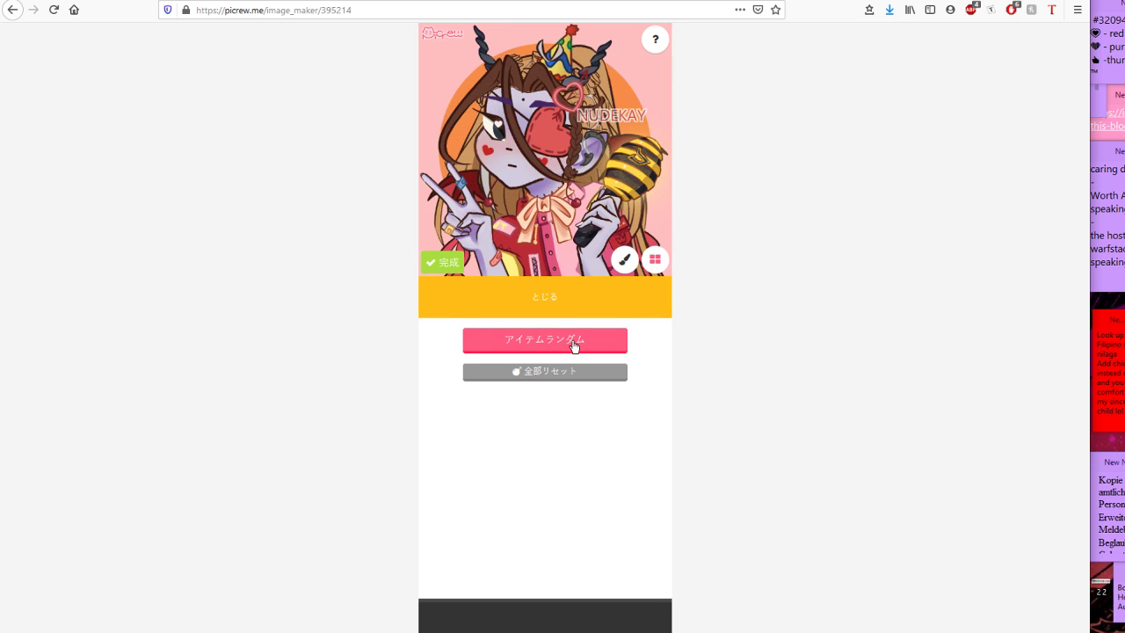
click(453, 270)
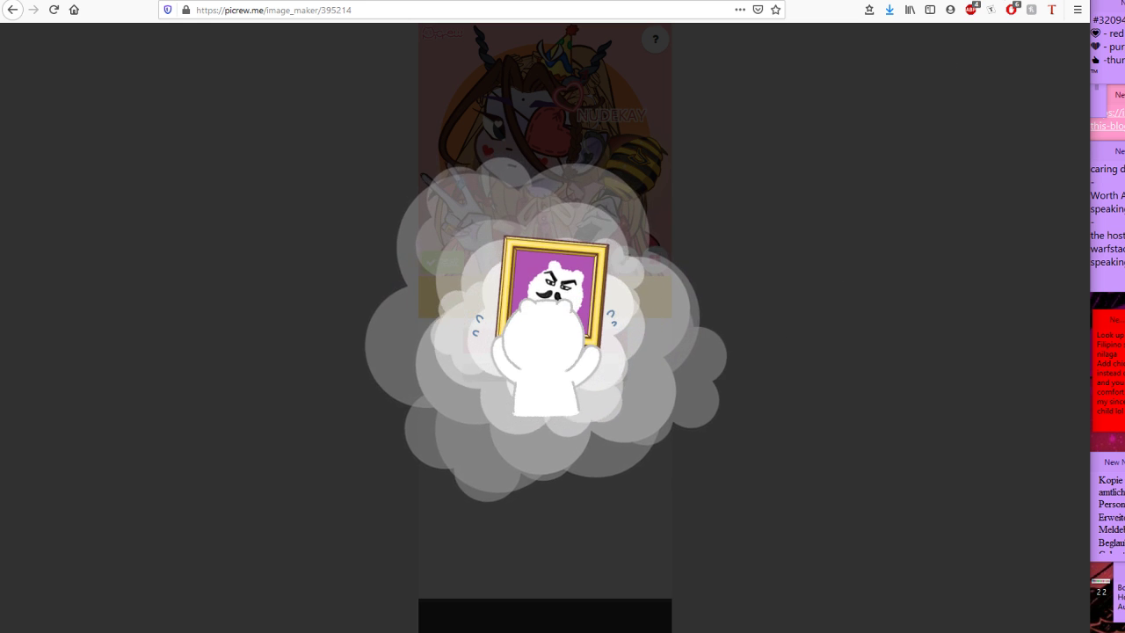
key(super+Up)
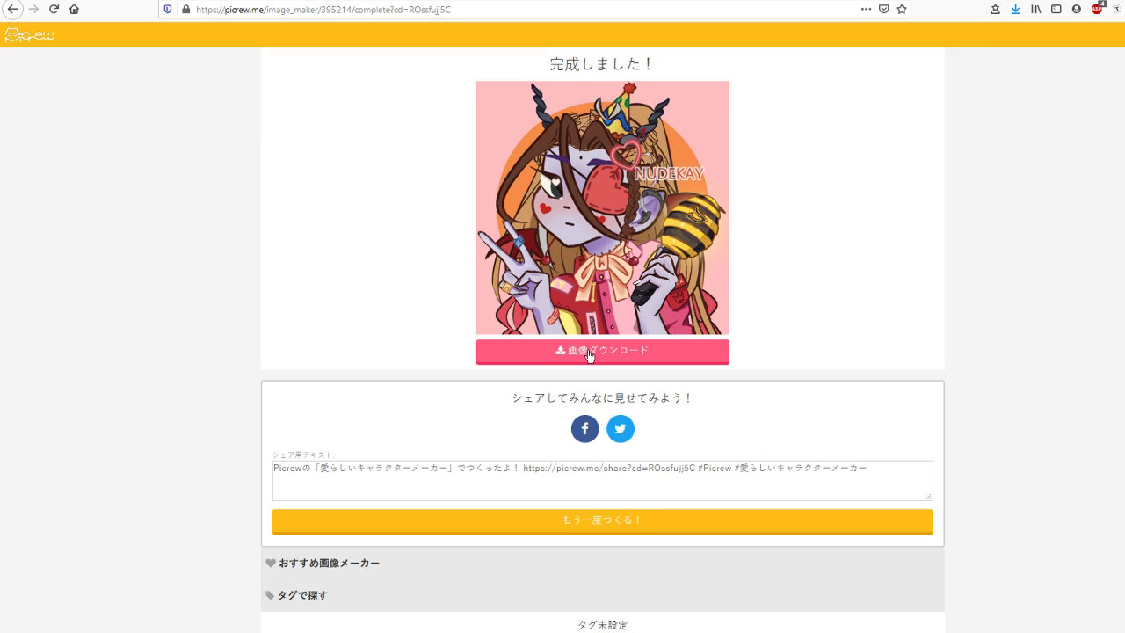
Leave the completed image page and go back to the picrew.me home page.
click(617, 524)
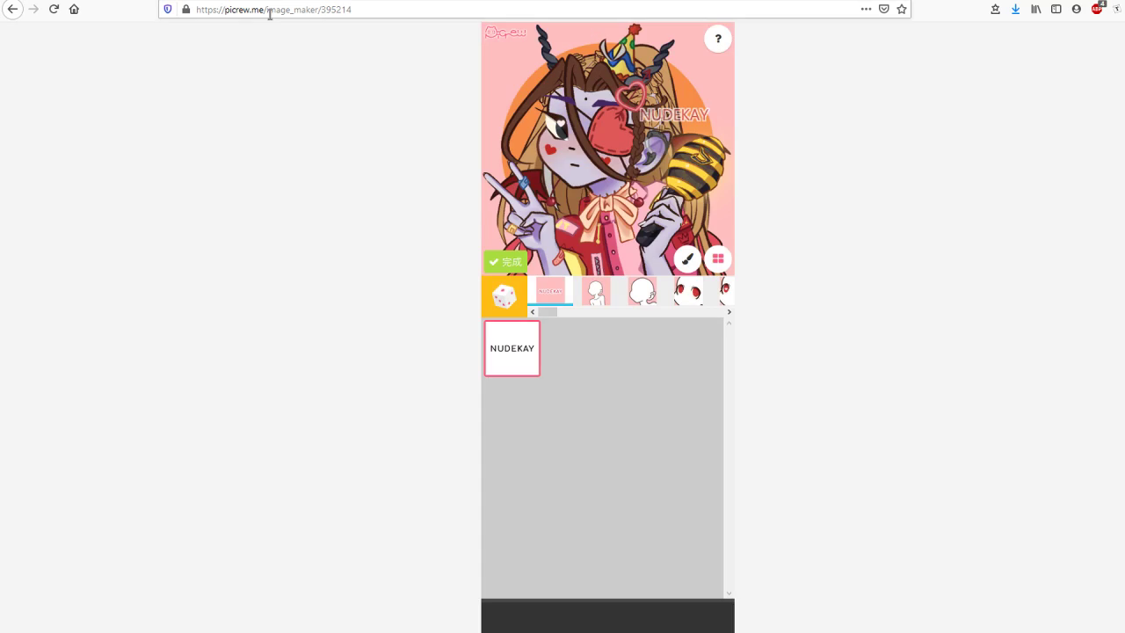
drag(266, 10, 524, 10)
key(BackSpace)
key(Return)
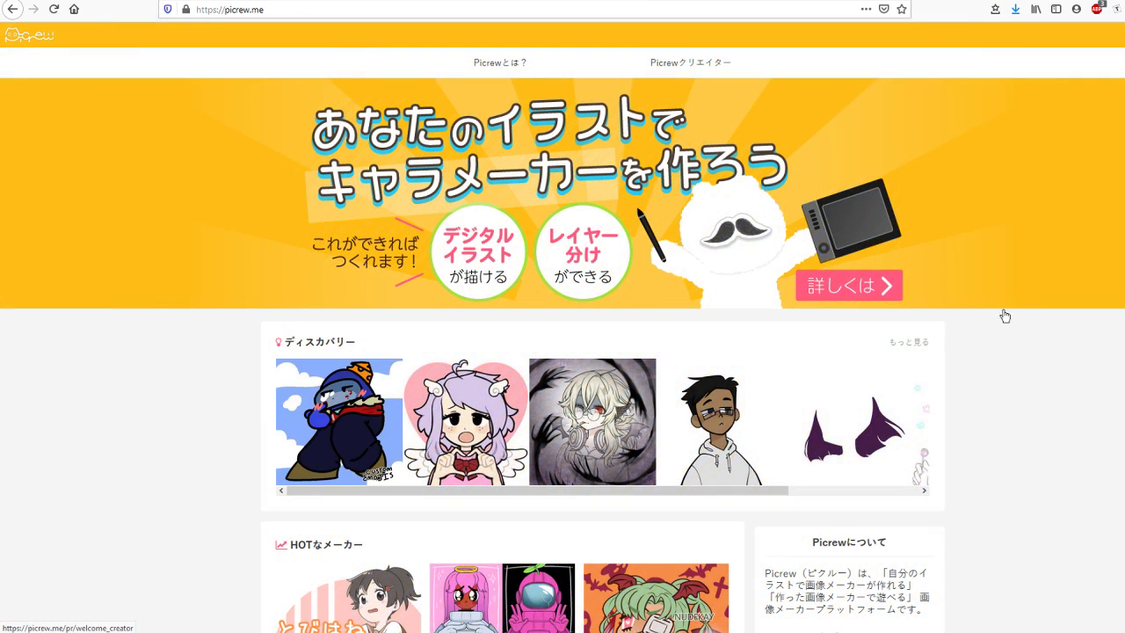
Open the Picrew creator introduction page, look through it to the end, and follow its creator registration link.
click(864, 286)
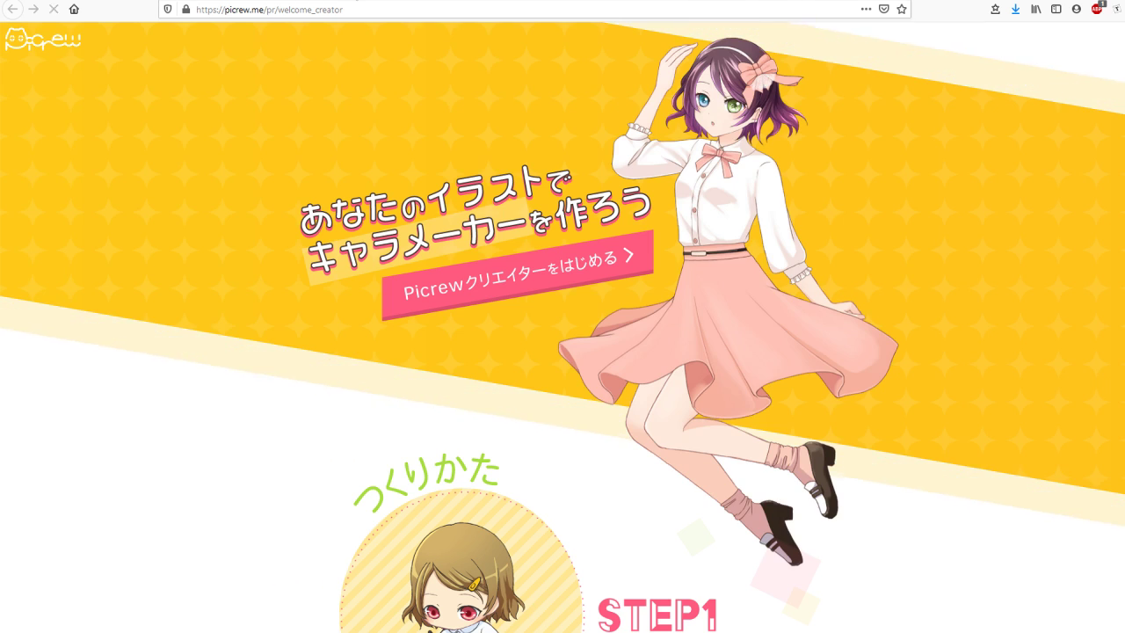
scroll(685, 291, down, 5)
scroll(746, 305, down, 15)
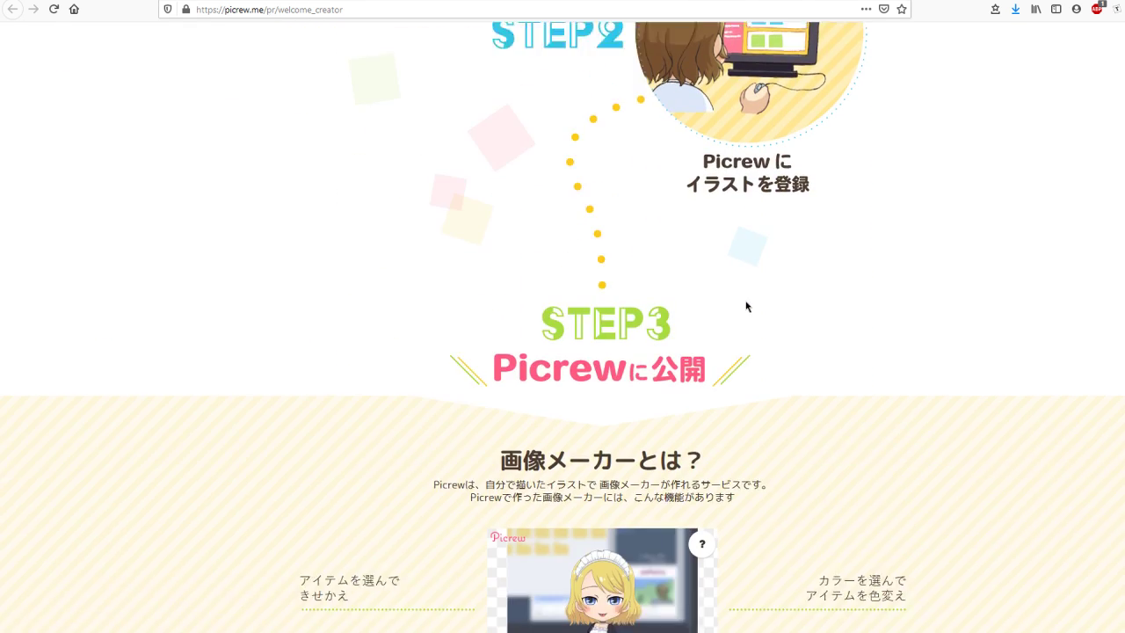
scroll(746, 305, down, 10)
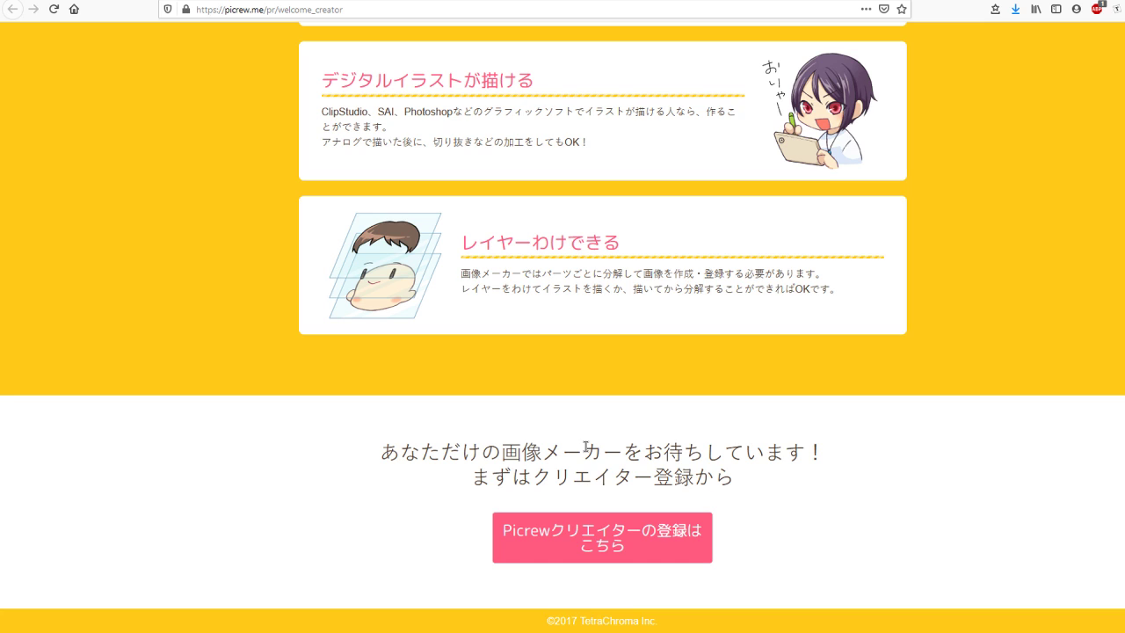
click(569, 523)
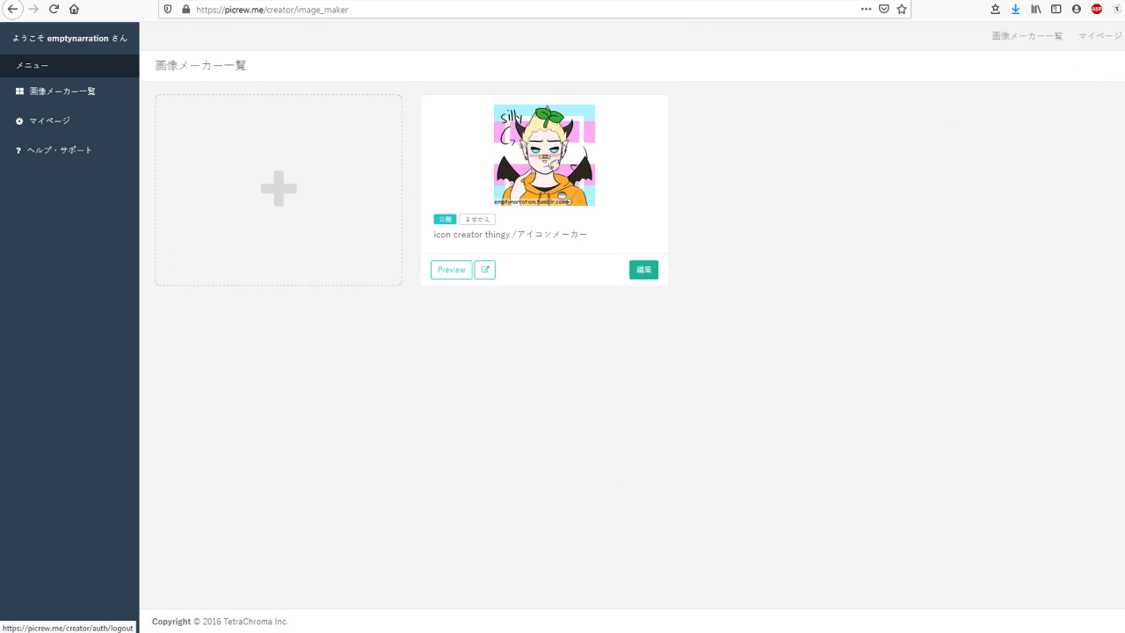
Log out of the creator account and check the new registration form before returning to the login form.
click(1094, 37)
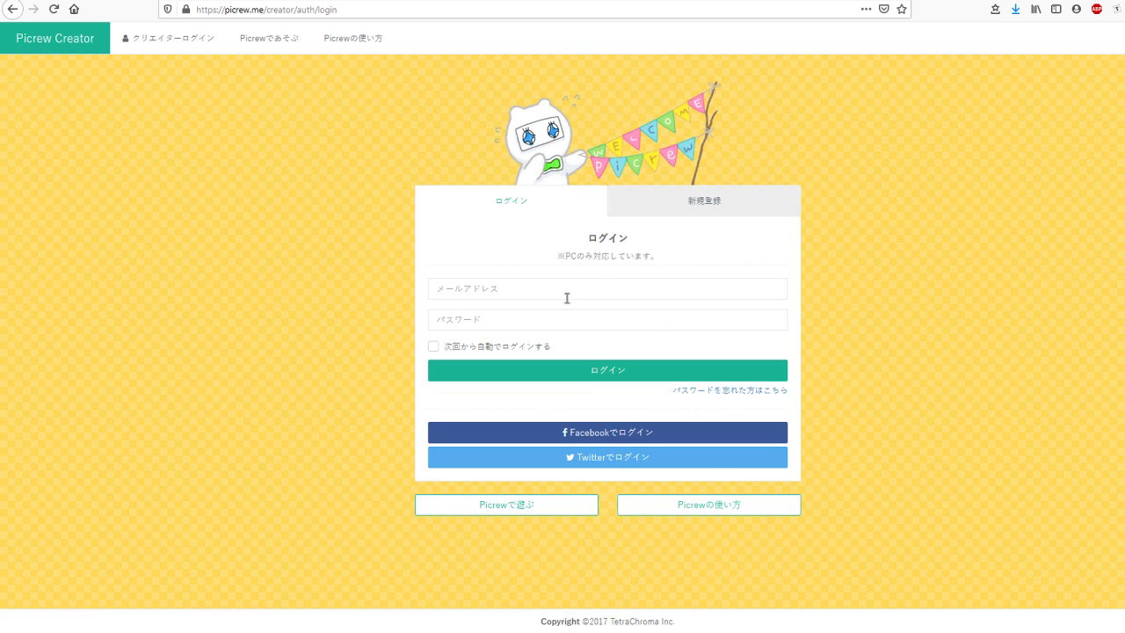
click(697, 206)
click(570, 209)
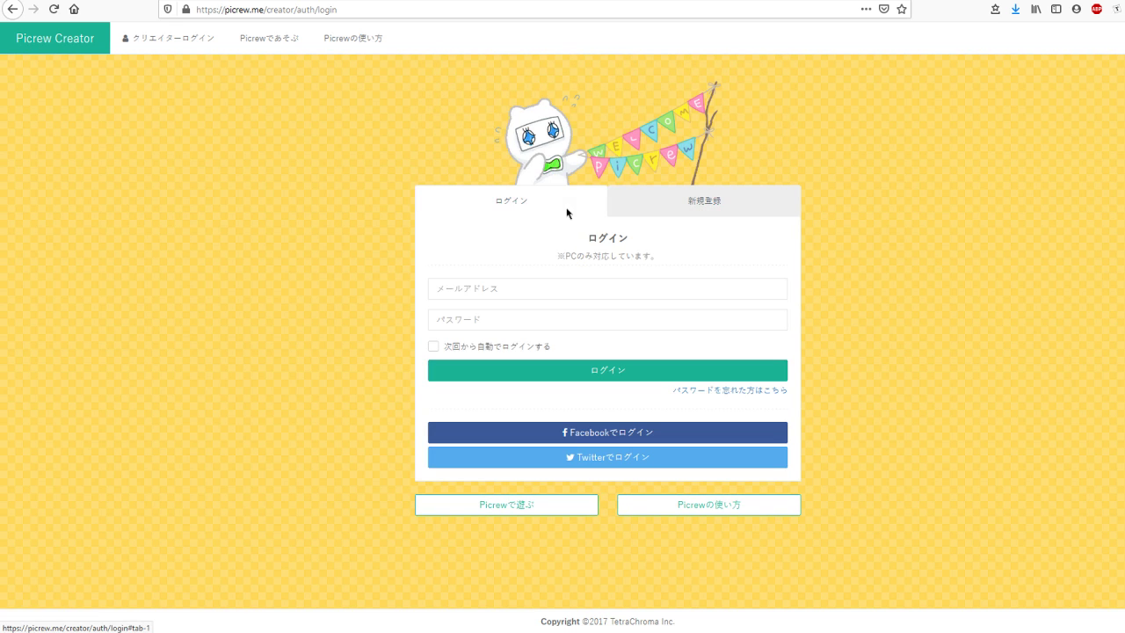
Log in to the creator site with the second saved account's e-mail and password, with automatic login enabled.
click(565, 295)
click(528, 316)
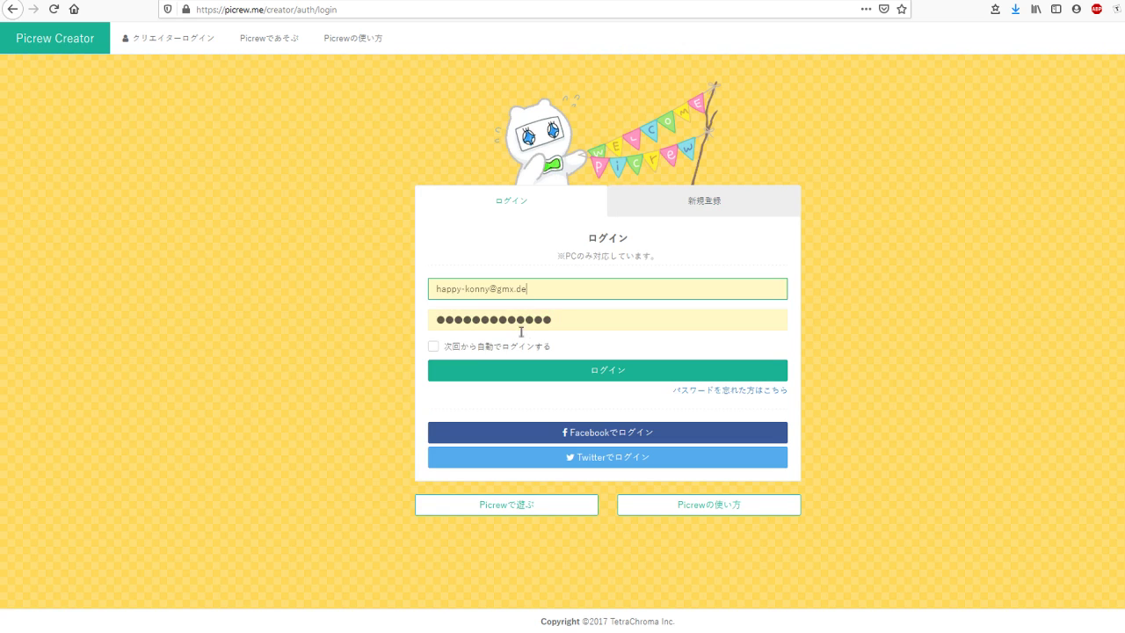
key(ctrl+a)
key(BackSpace)
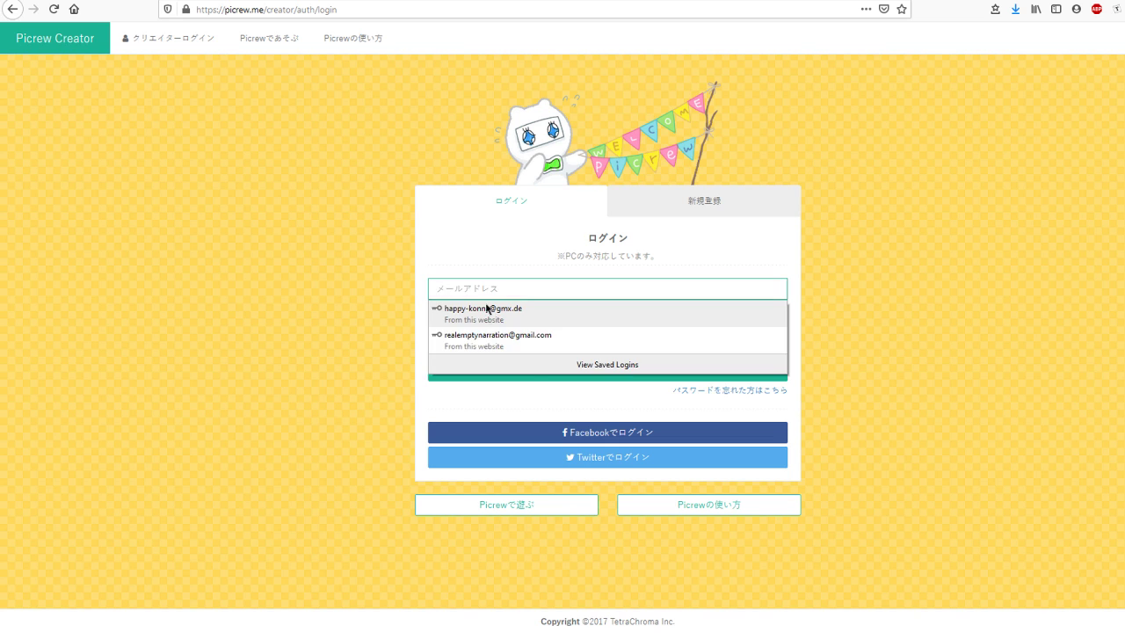
click(485, 334)
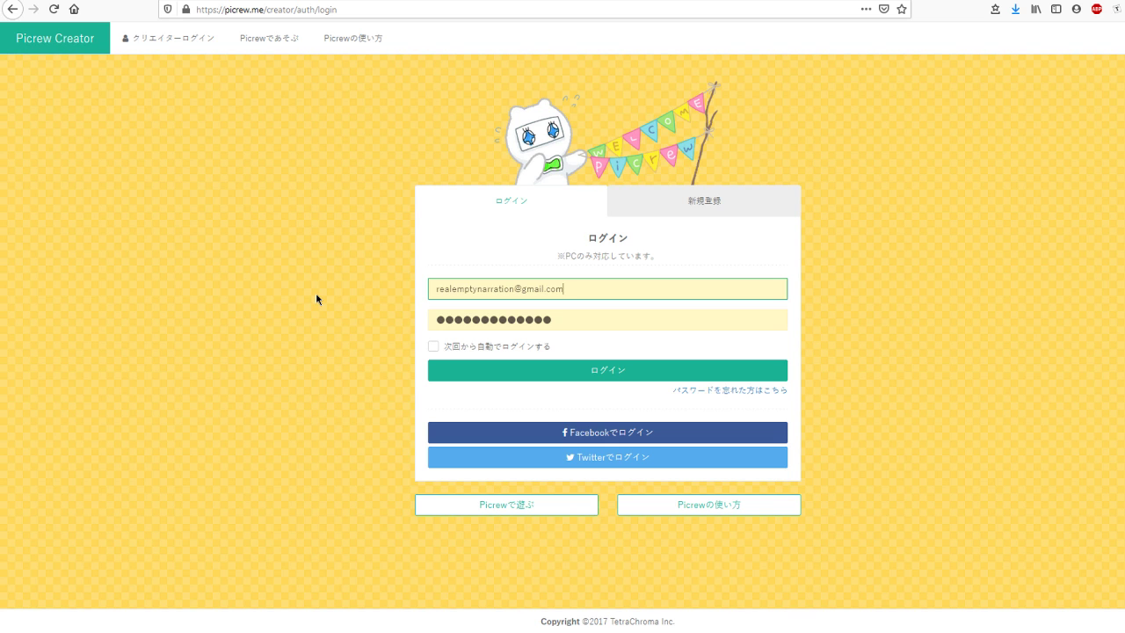
click(495, 347)
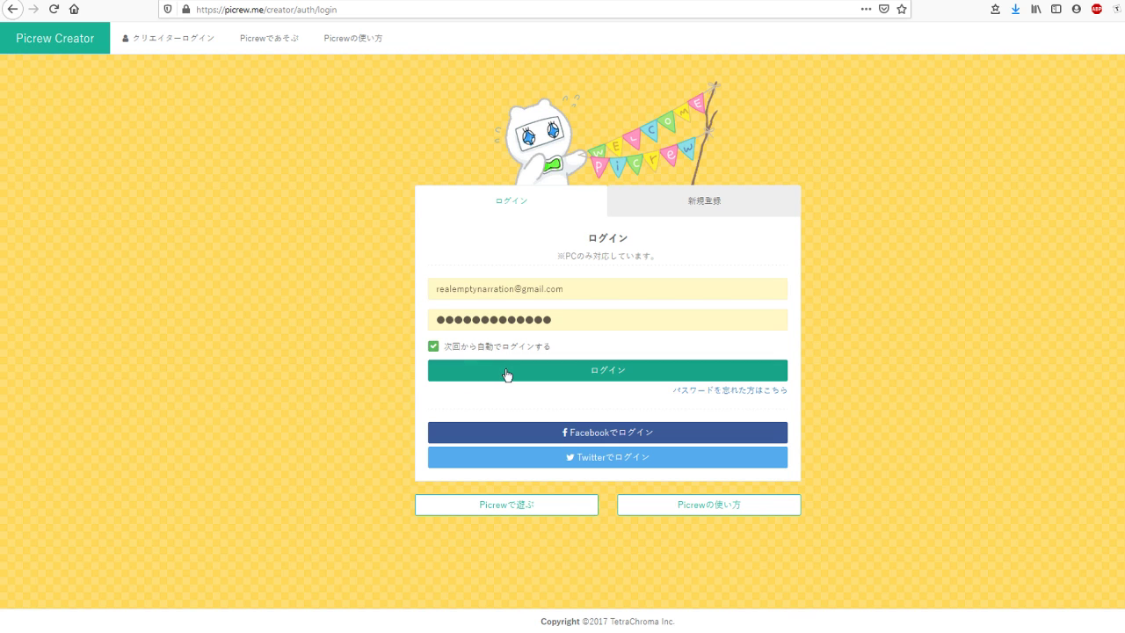
click(507, 371)
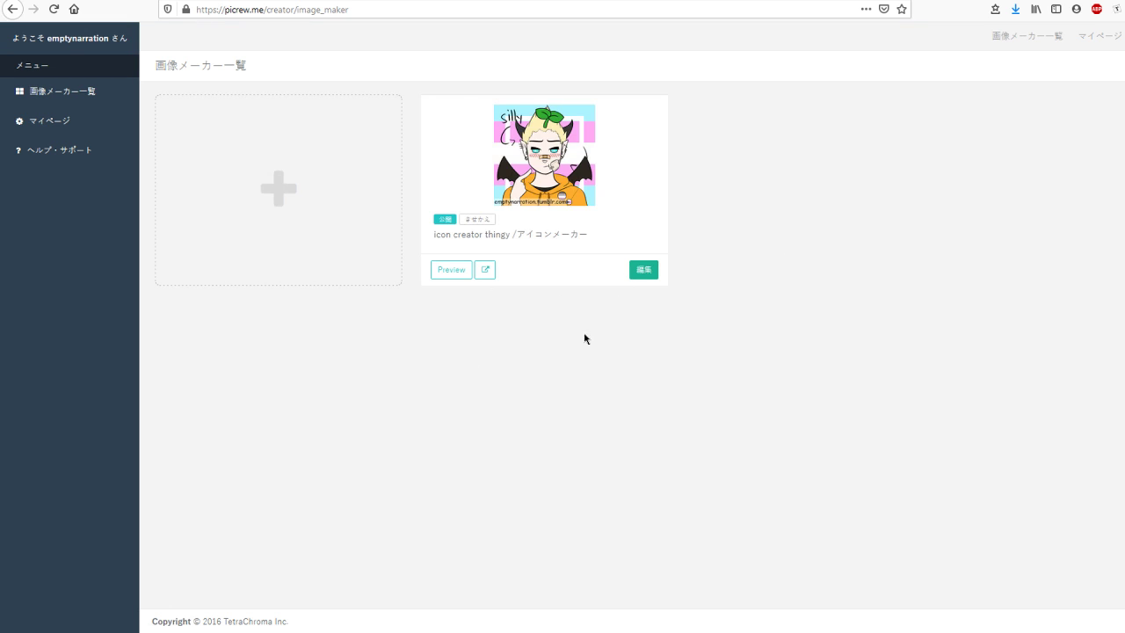
Register a new image maker named "new picrew" with the きせかえ type.
click(311, 181)
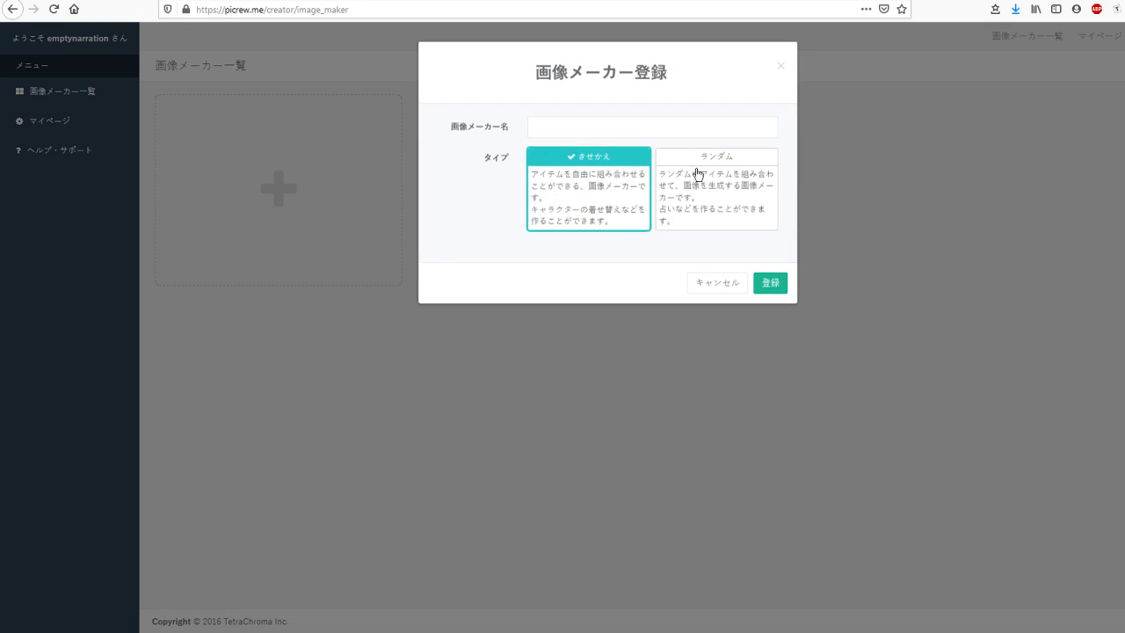
drag(456, 129, 515, 118)
click(615, 128)
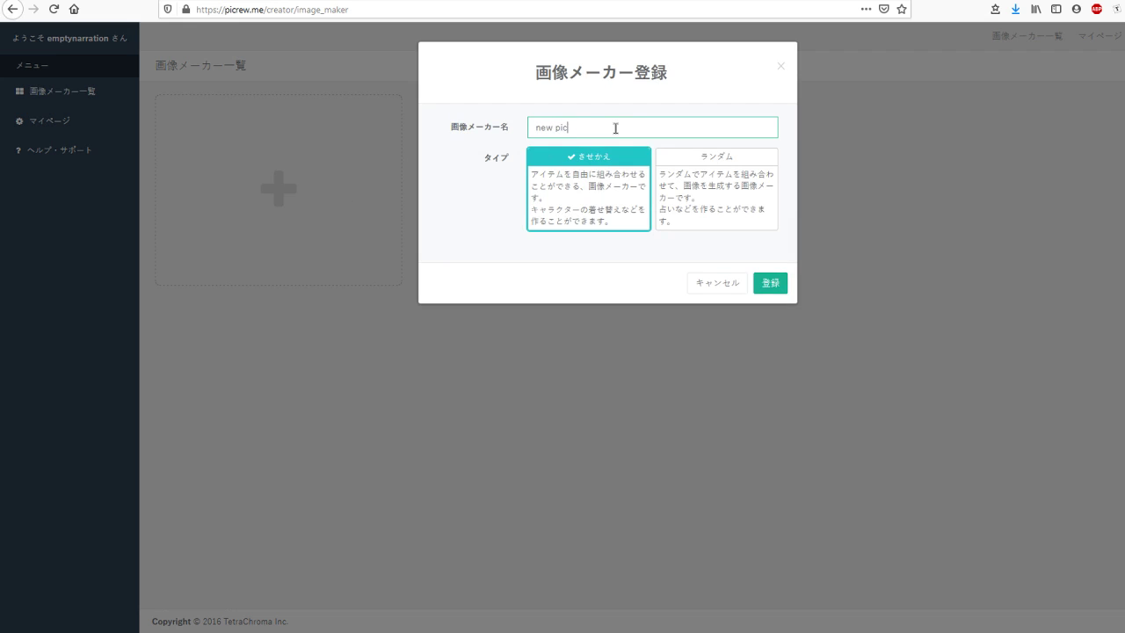
click(603, 203)
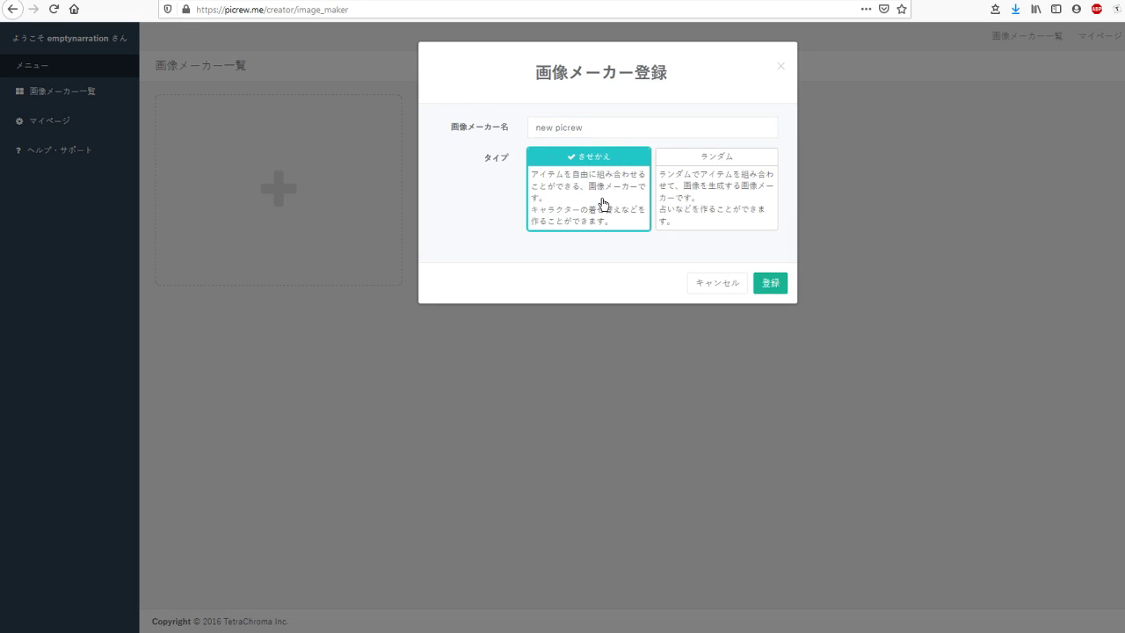
click(770, 285)
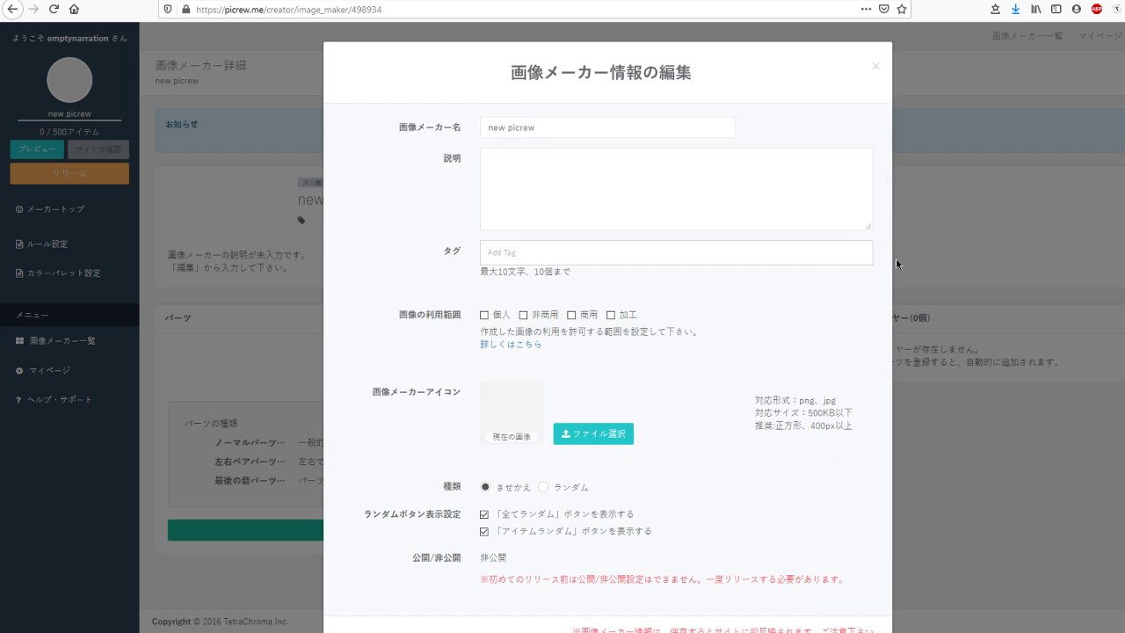
Look over the fields in the new maker's information settings.
scroll(893, 270, down, 2)
scroll(919, 237, up, 2)
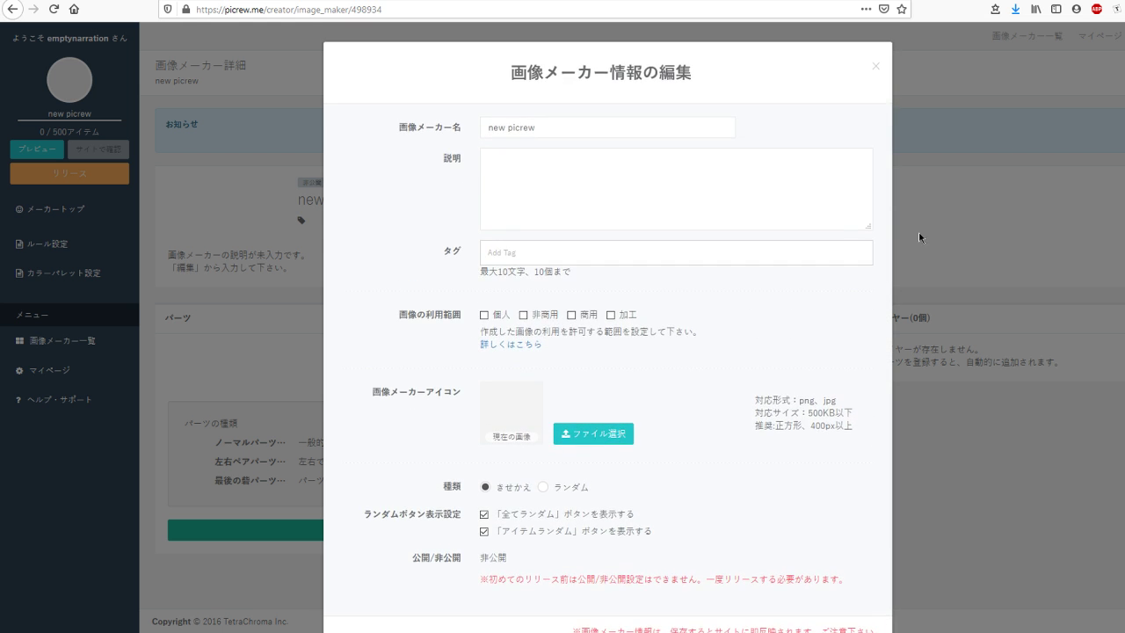
Check the name, description and tag fields in the "new picrew" maker's information form.
double_click(551, 129)
click(558, 166)
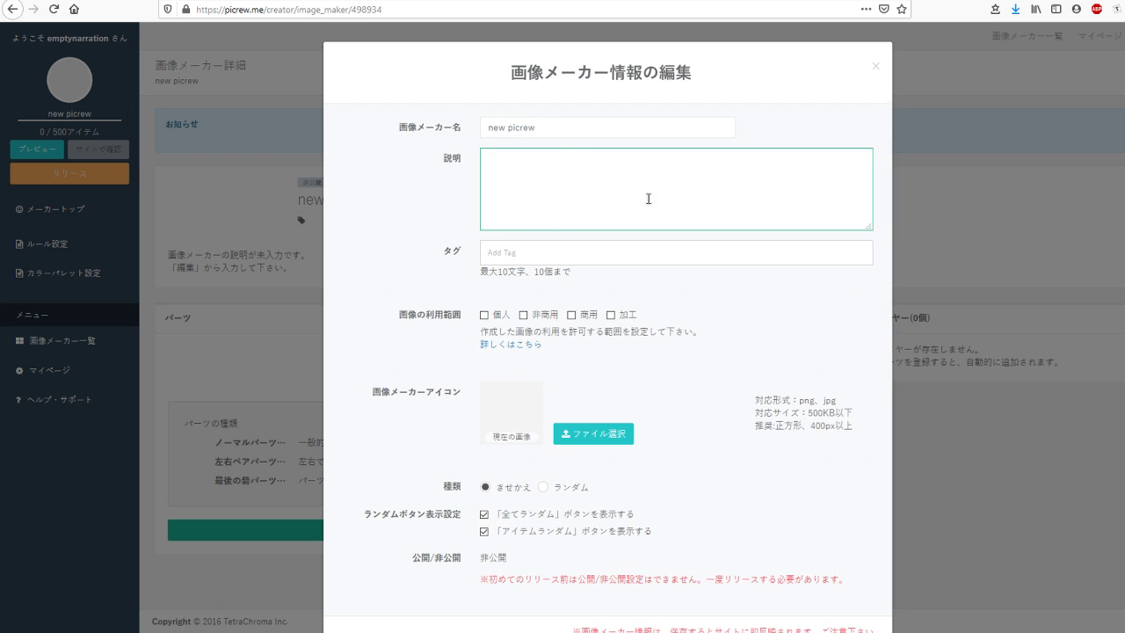
click(524, 268)
scroll(444, 236, down, 2)
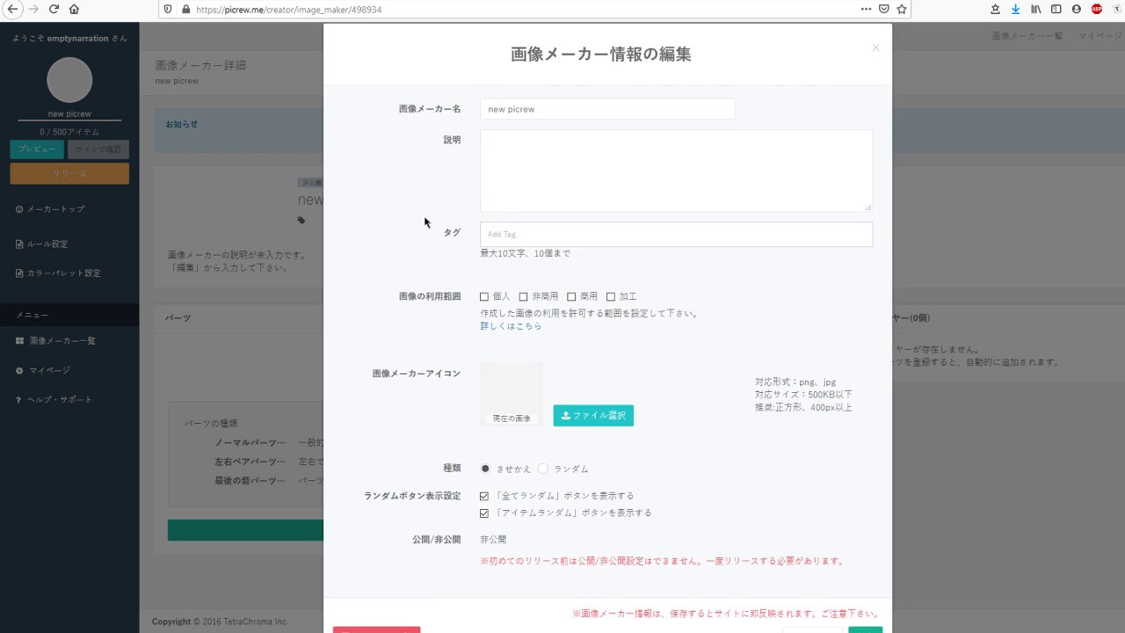
scroll(442, 221, up, 2)
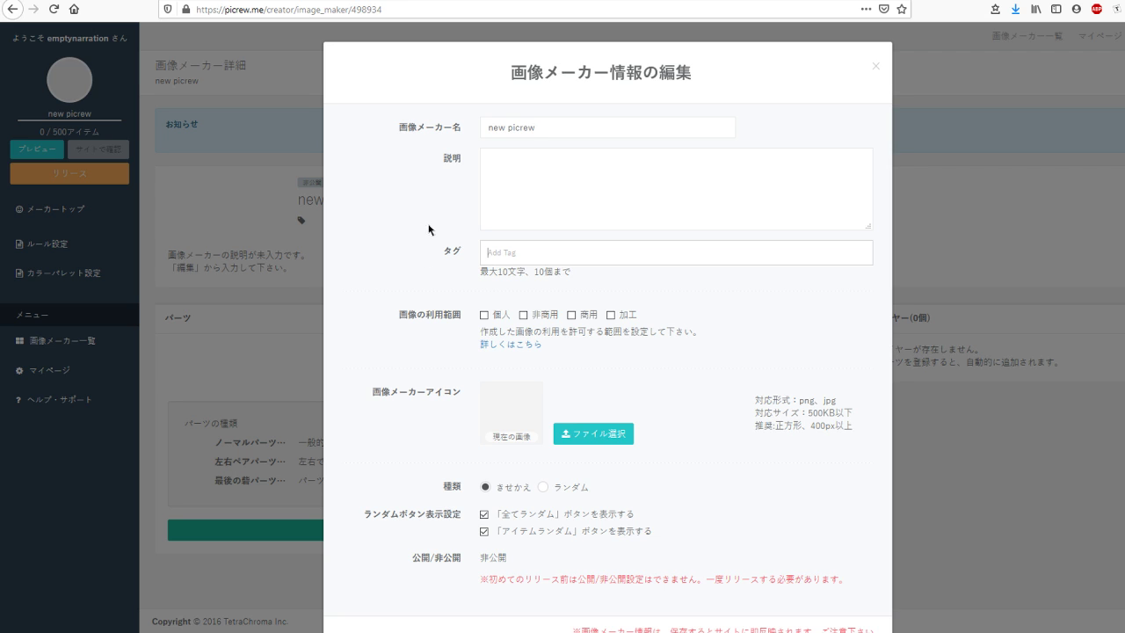
Examine the image usage-scope options, the maker type and the random-button display settings.
drag(400, 312, 692, 333)
click(691, 332)
drag(390, 318, 557, 350)
click(693, 351)
scroll(681, 328, down, 1)
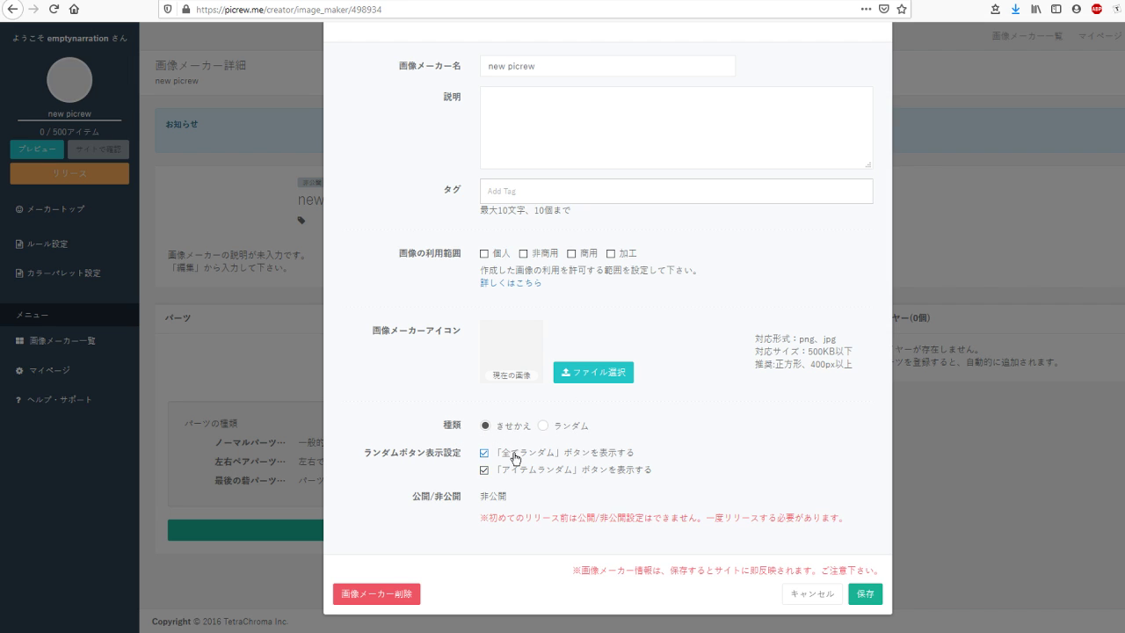
drag(398, 453, 524, 430)
click(685, 444)
click(613, 425)
Try to save the maker information with an empty description, and cancel the edit.
click(865, 595)
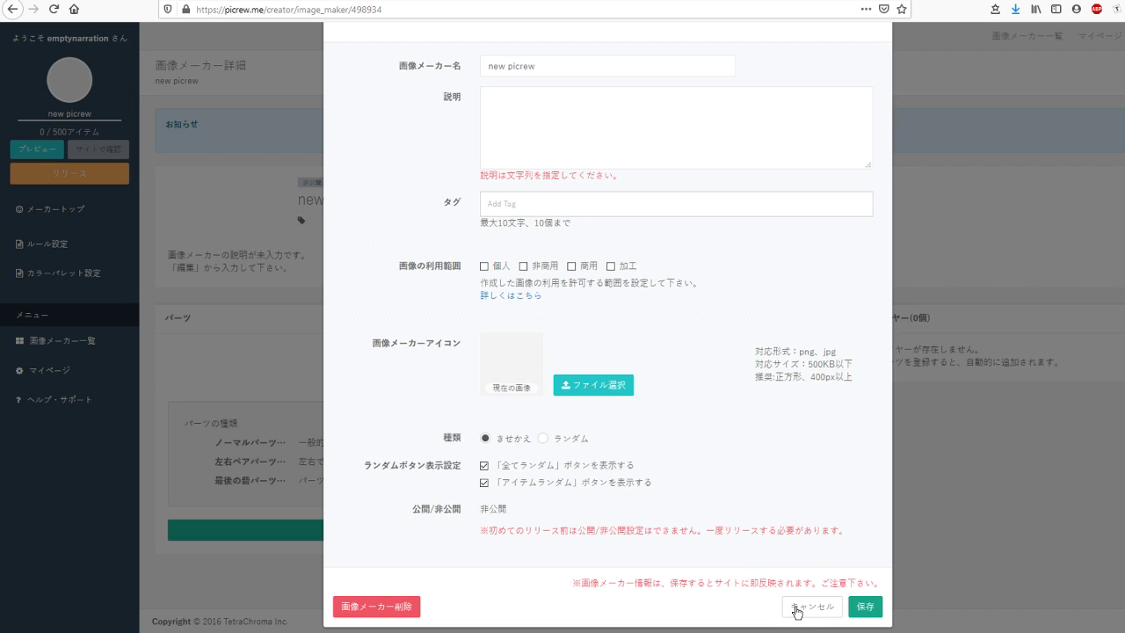
drag(525, 173, 532, 201)
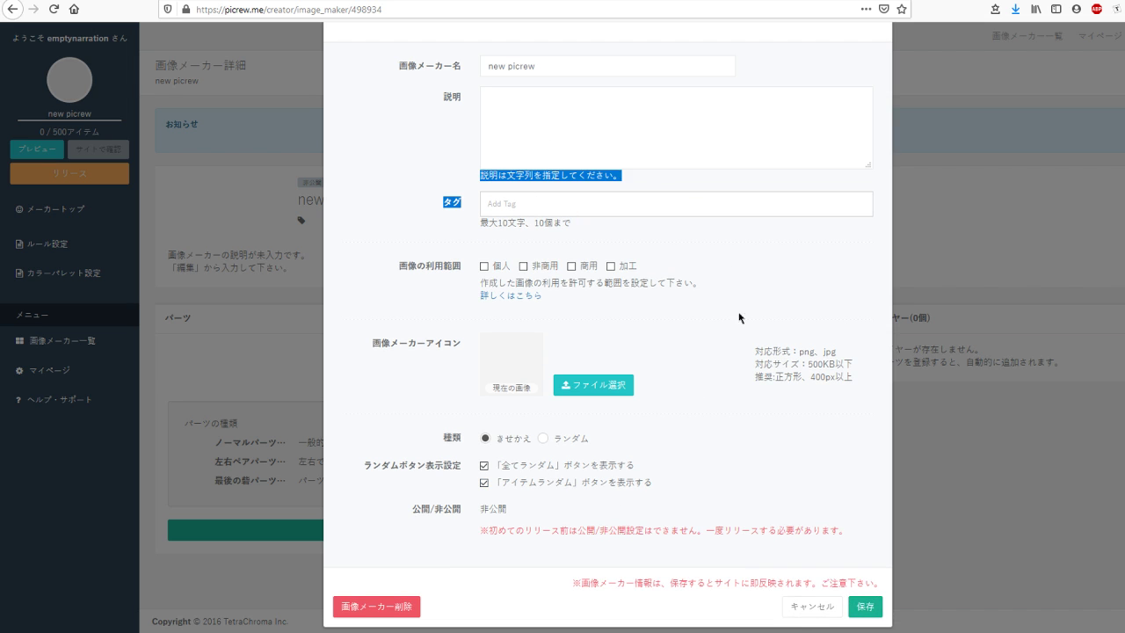
drag(775, 476, 490, 483)
click(807, 607)
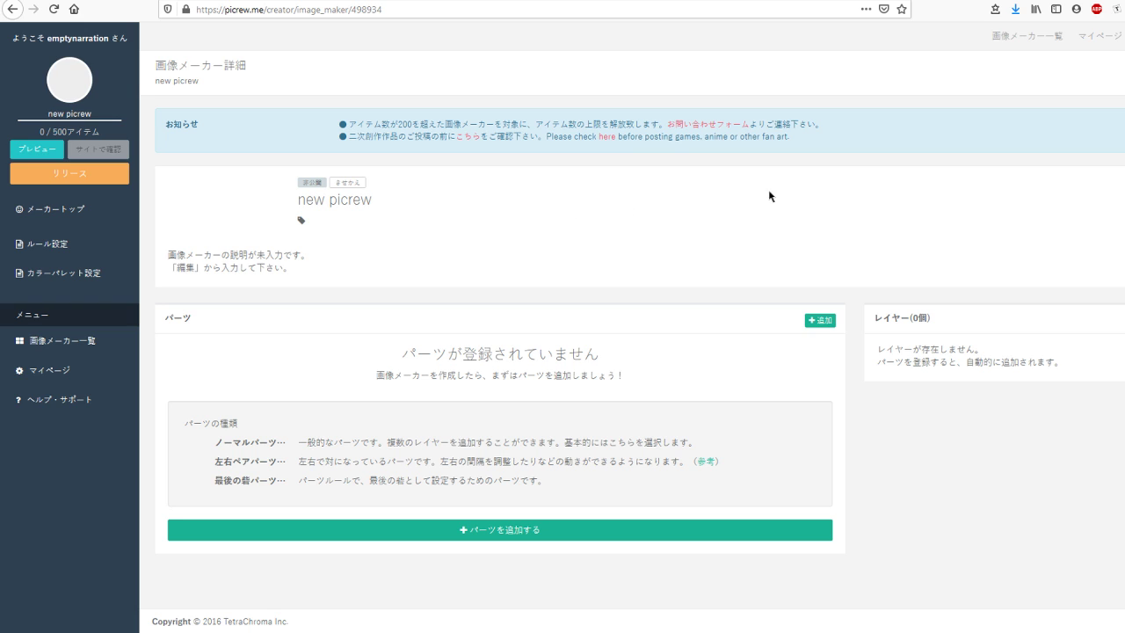
Open the information settings of the existing maker "icon creator thingy /アイコンメーカー" as an example.
click(1029, 36)
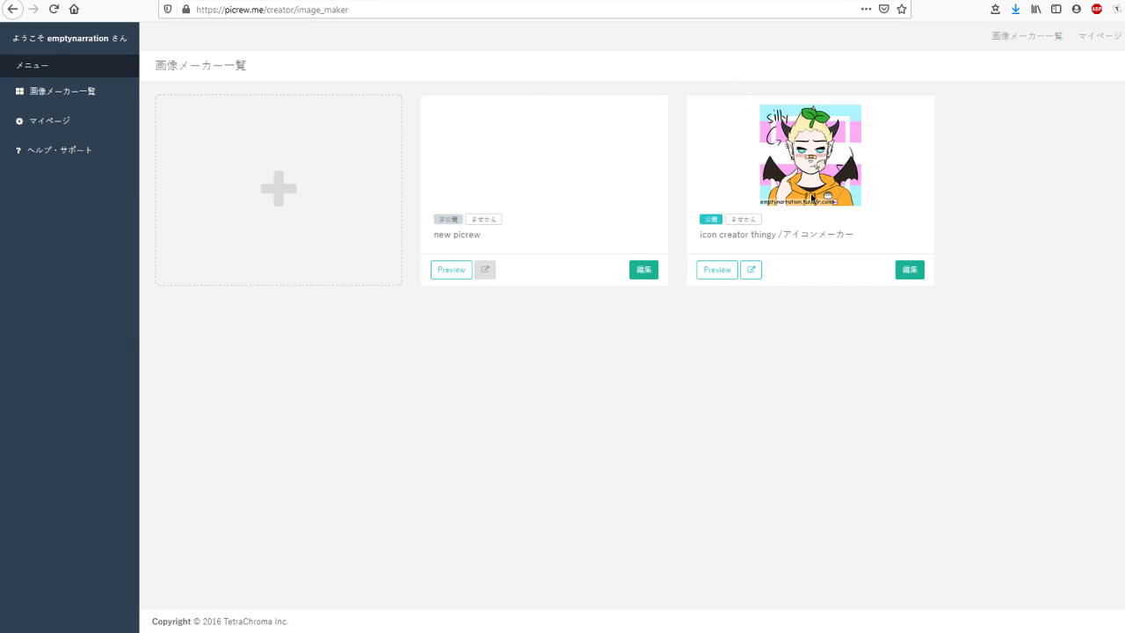
click(909, 269)
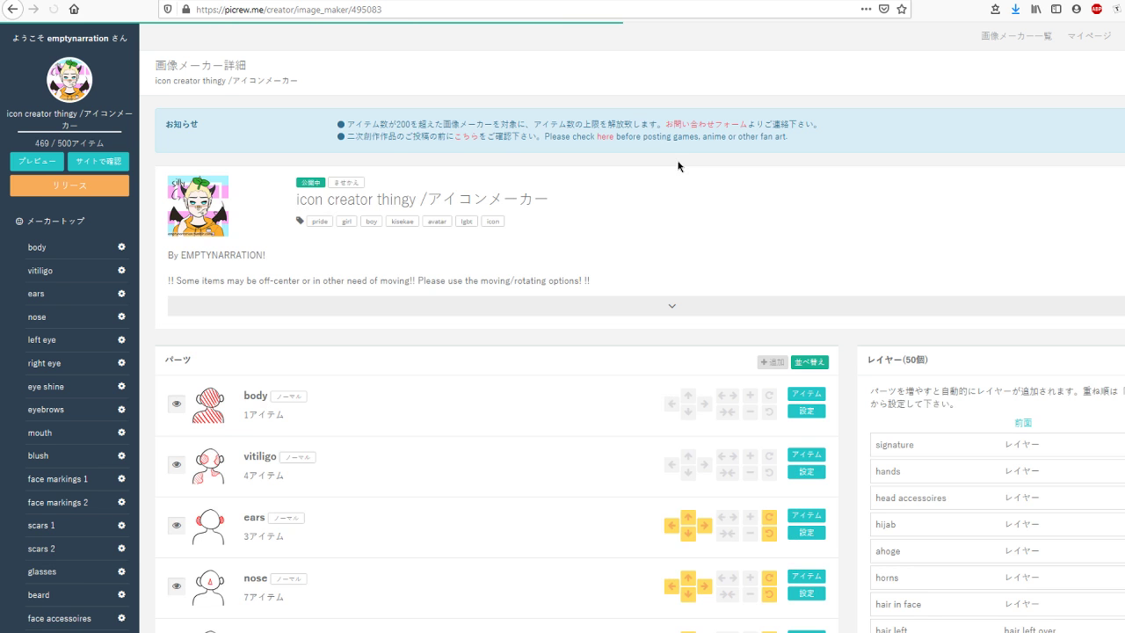
click(708, 180)
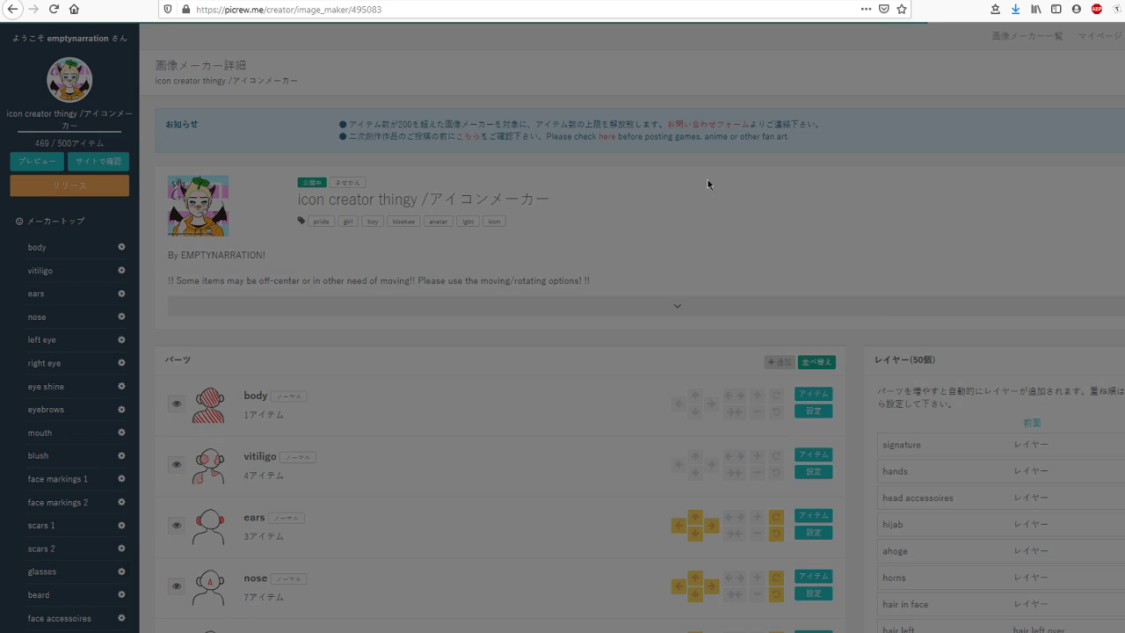
drag(480, 127, 529, 128)
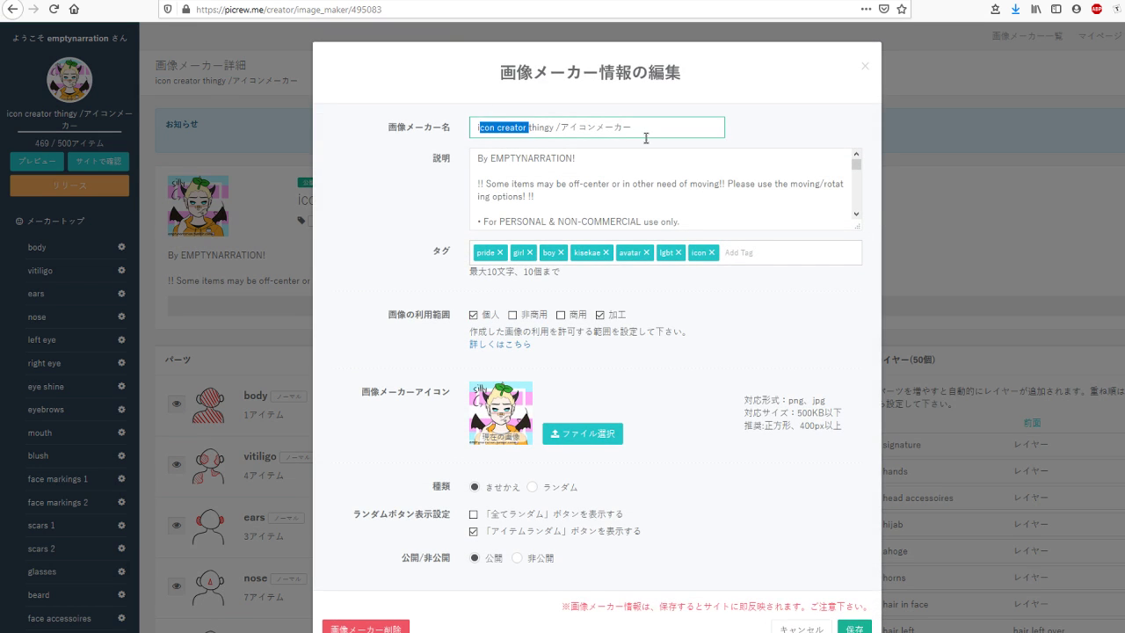
click(530, 127)
Enlarge the description field and read through its English and Japanese usage terms.
click(859, 200)
drag(857, 226, 846, 336)
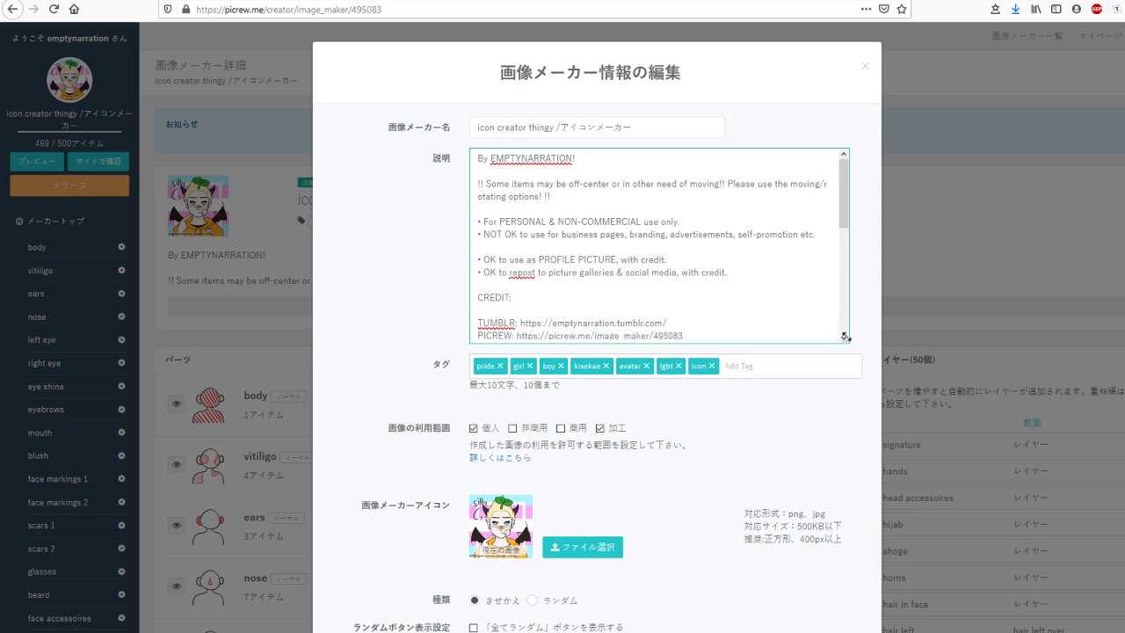
key(ctrl+a)
key(ctrl+v)
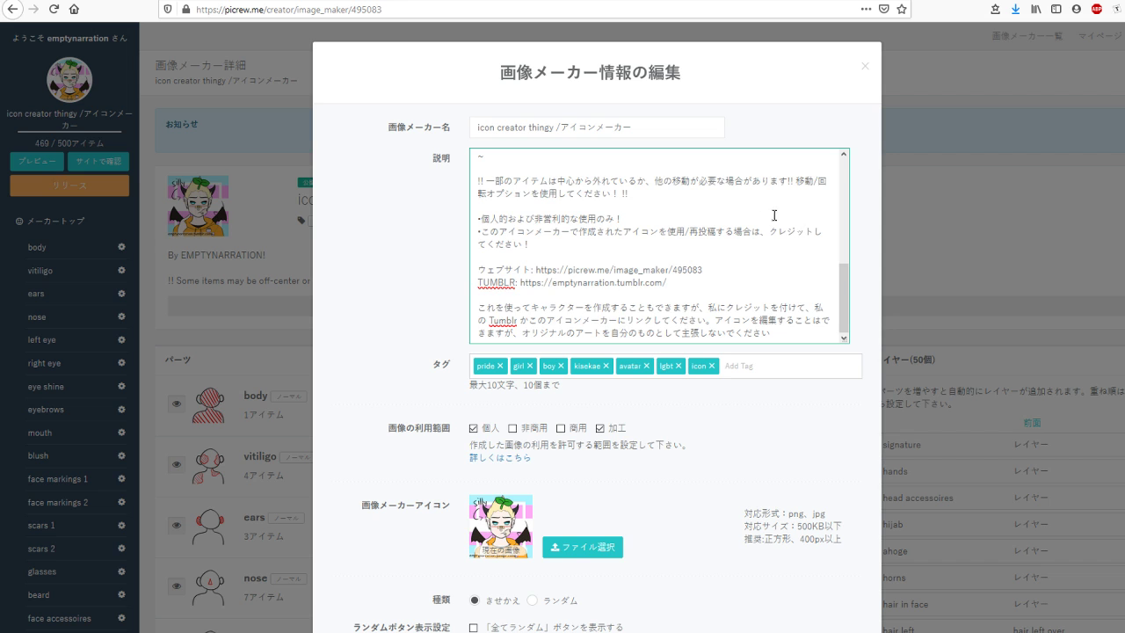
scroll(751, 211, up, 5)
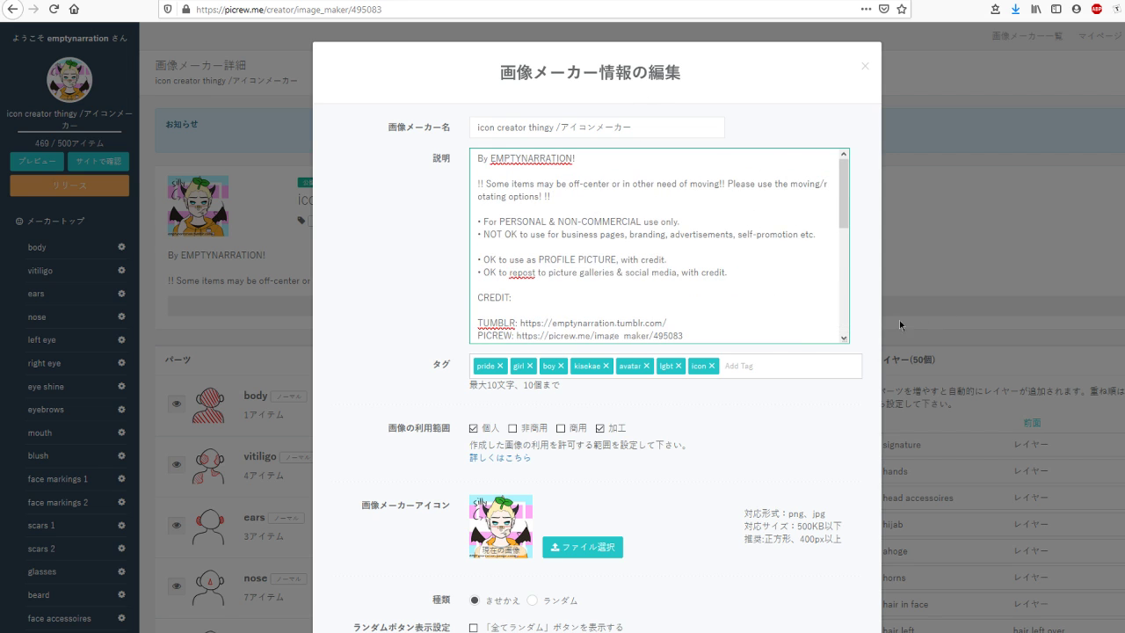
Review the example maker's usage scope, icon, type and random-button settings, and close the form without saving.
scroll(791, 389, down, 3)
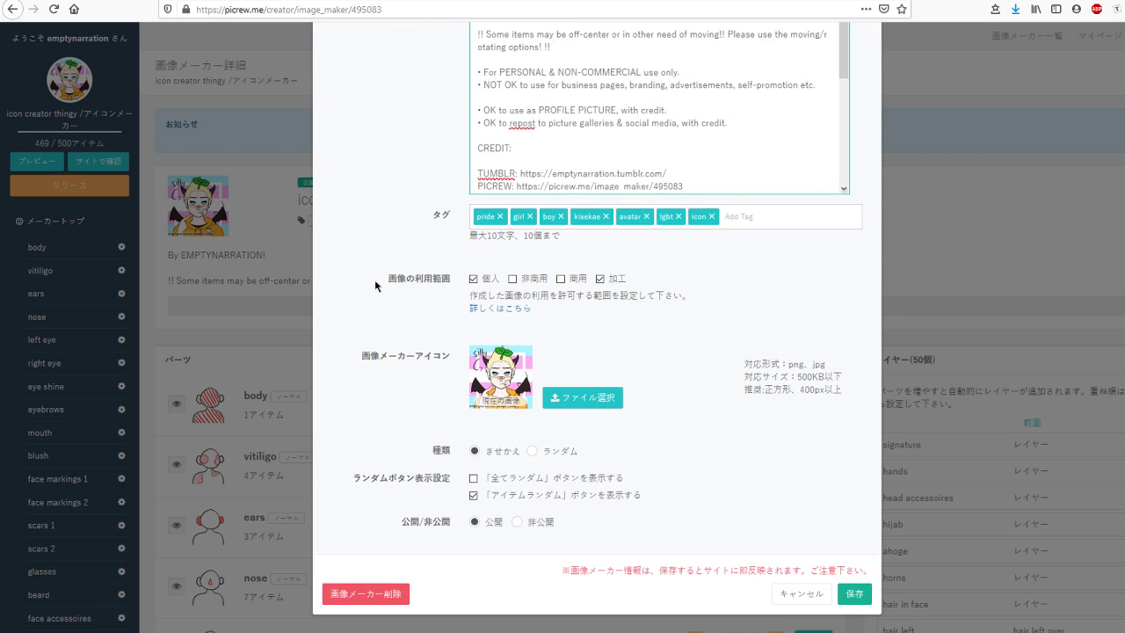
drag(388, 280, 619, 294)
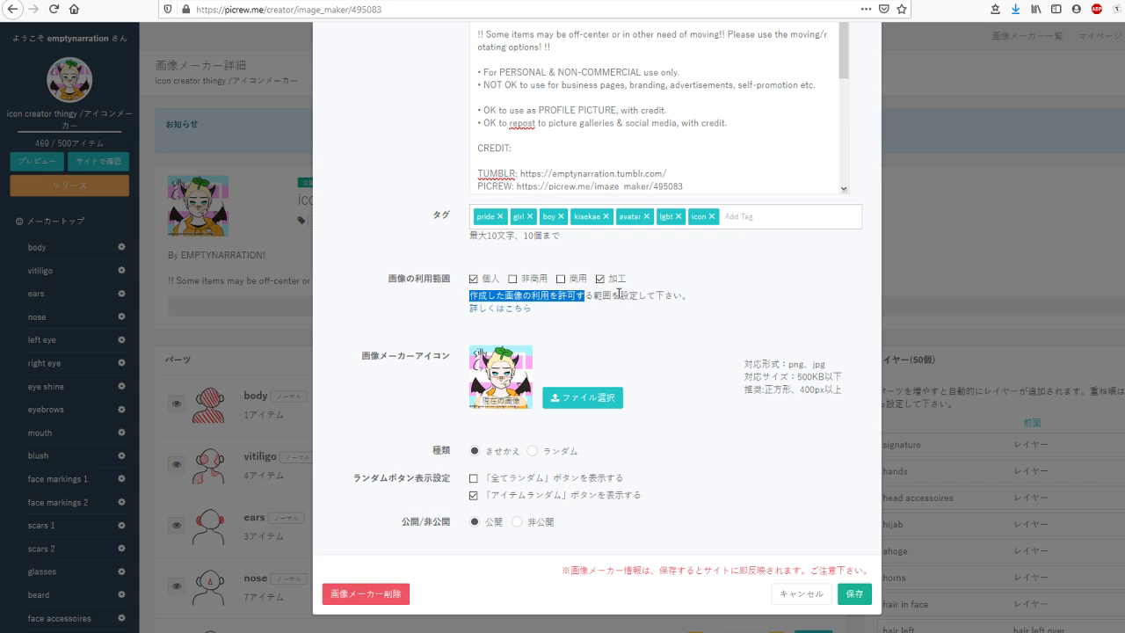
click(350, 307)
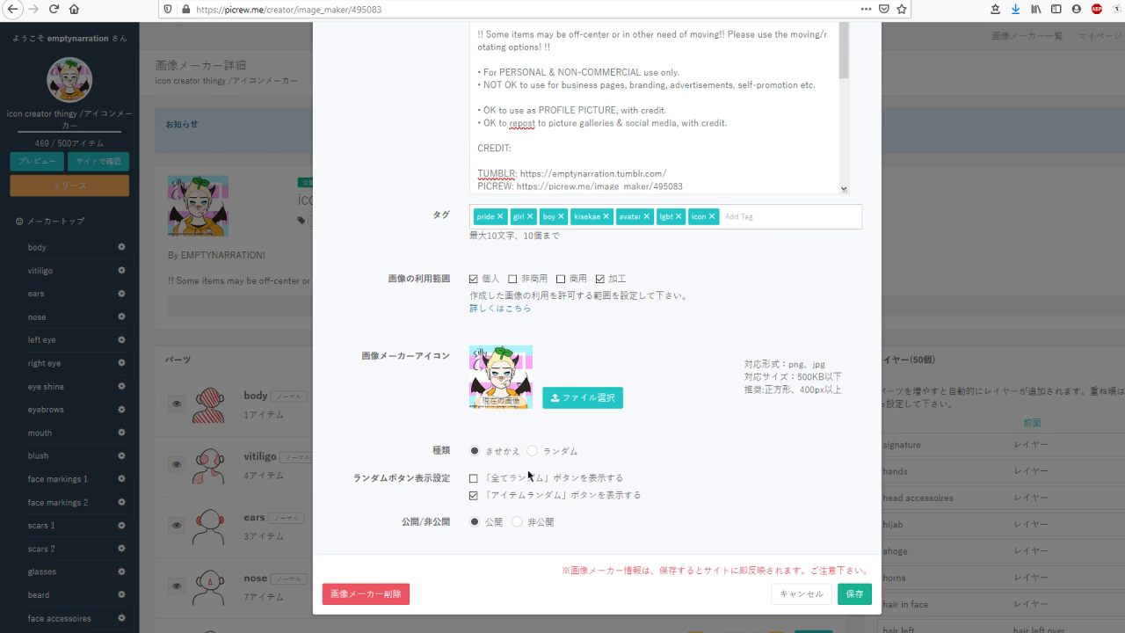
scroll(791, 449, up, 3)
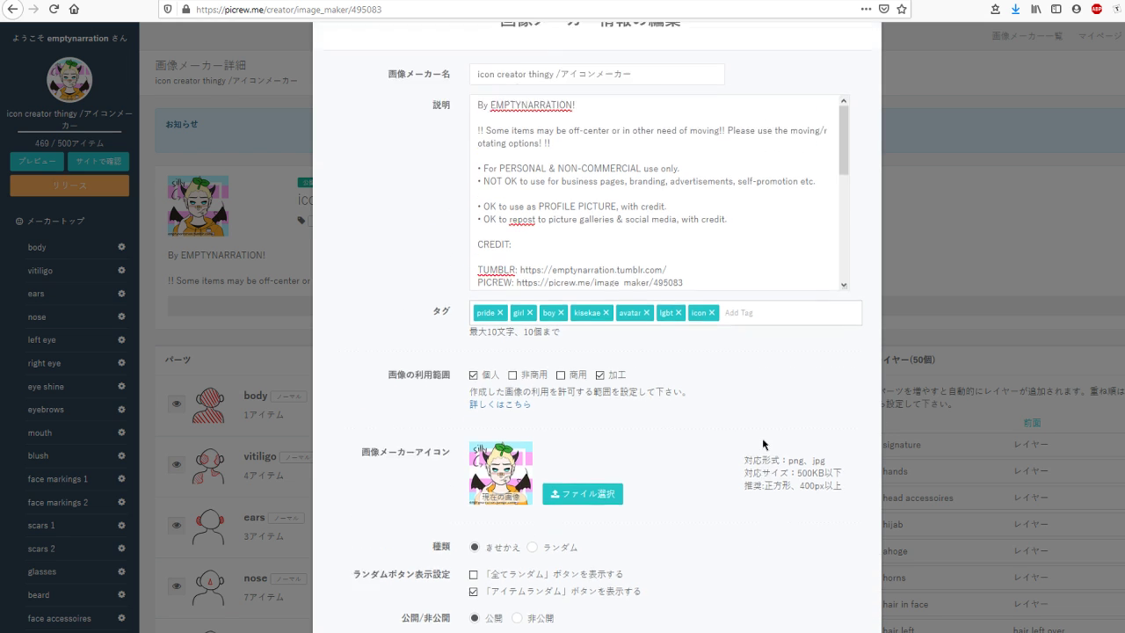
scroll(862, 460, down, 3)
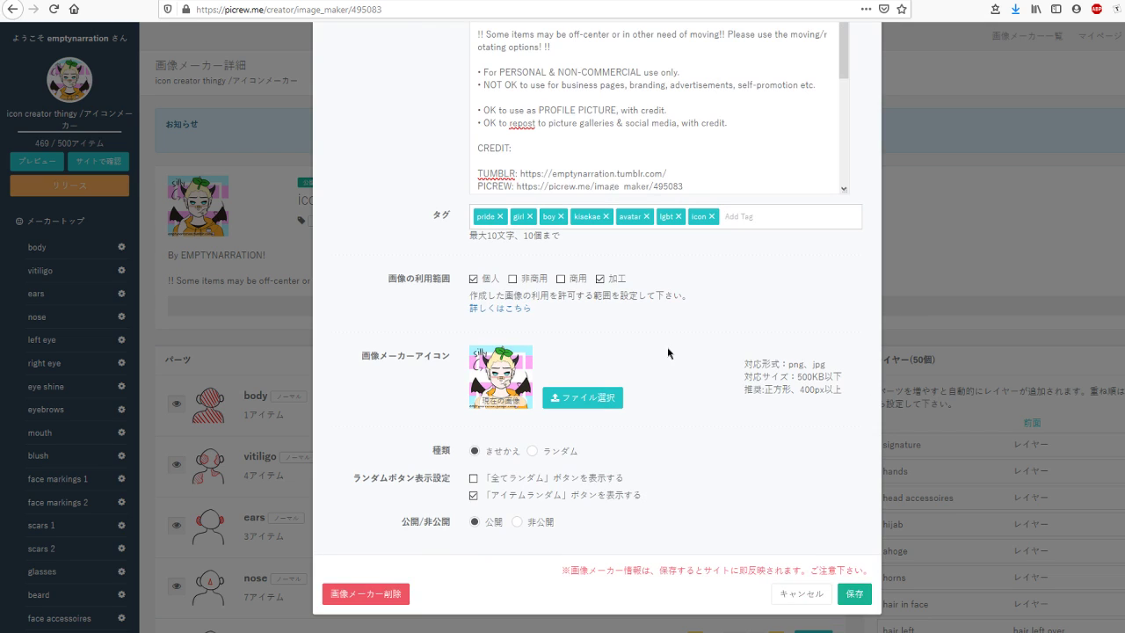
click(805, 601)
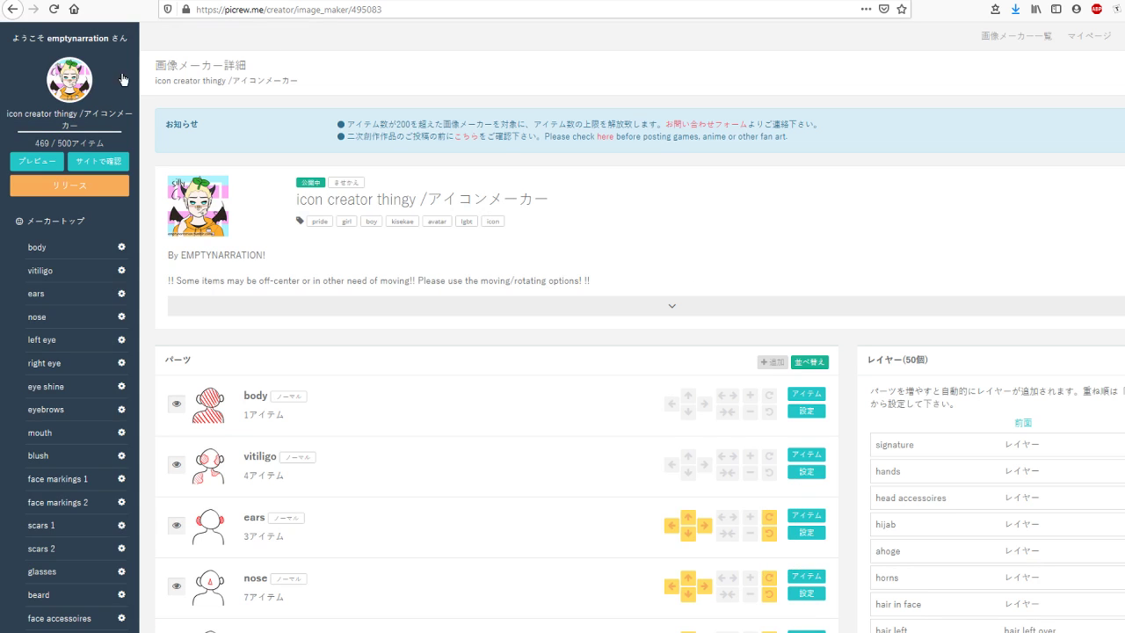
Look through the parts list and layer list of the example maker.
scroll(455, 349, down, 8)
scroll(455, 349, up, 8)
scroll(474, 284, down, 2)
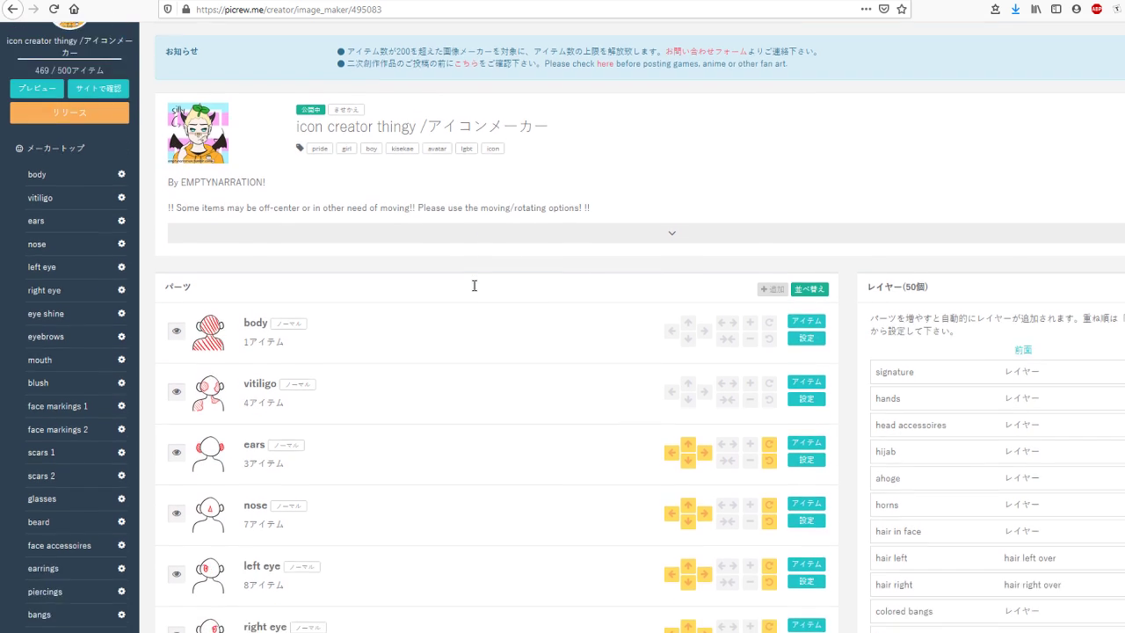
scroll(299, 188, up, 1)
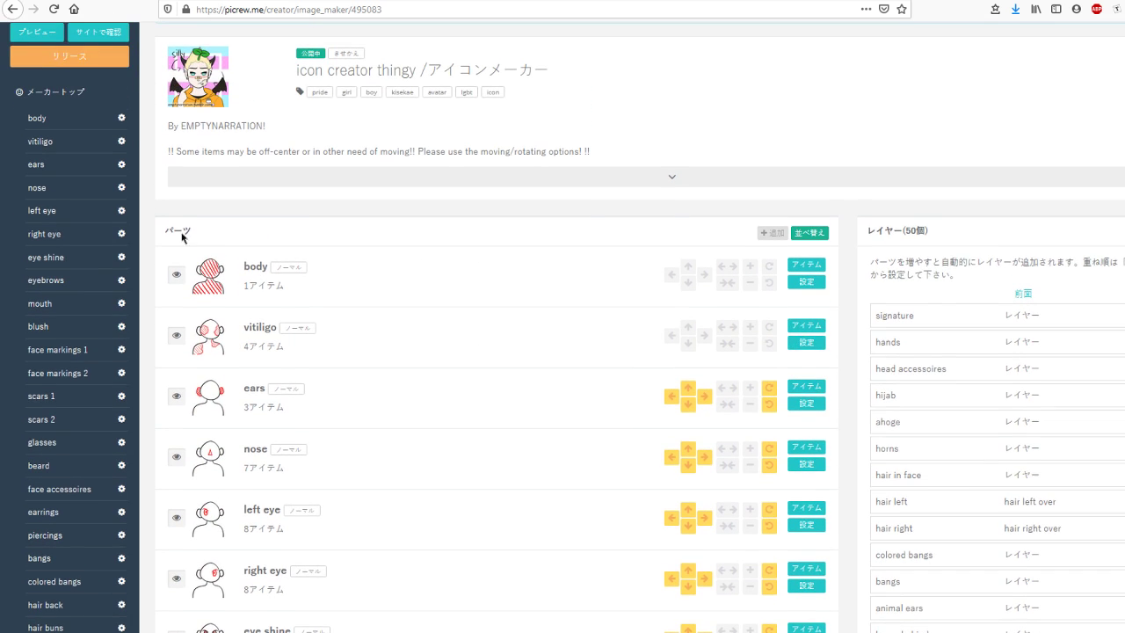
scroll(511, 329, up, 1)
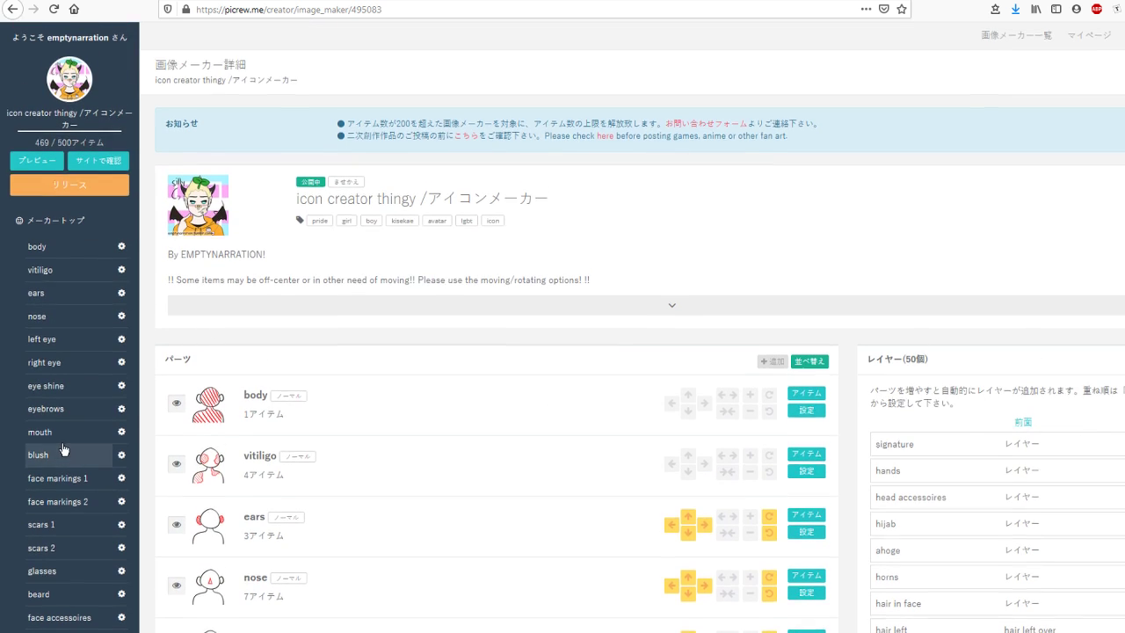
scroll(48, 462, down, 4)
scroll(334, 522, up, 4)
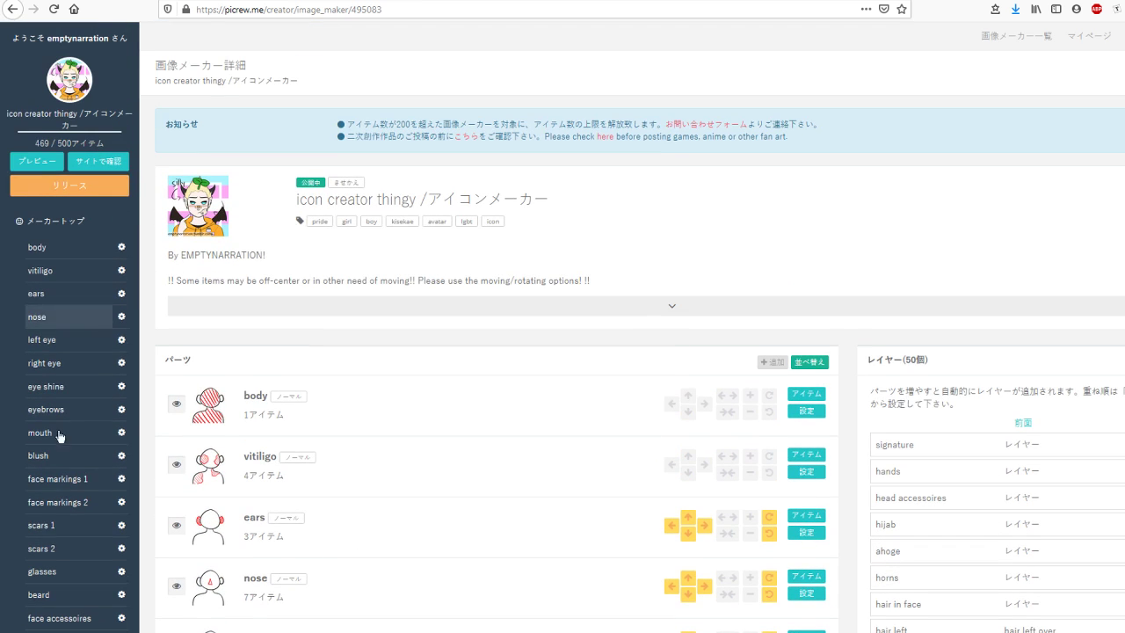
Reopen the "new picrew" maker for editing and read the explanations of the part types.
click(1023, 39)
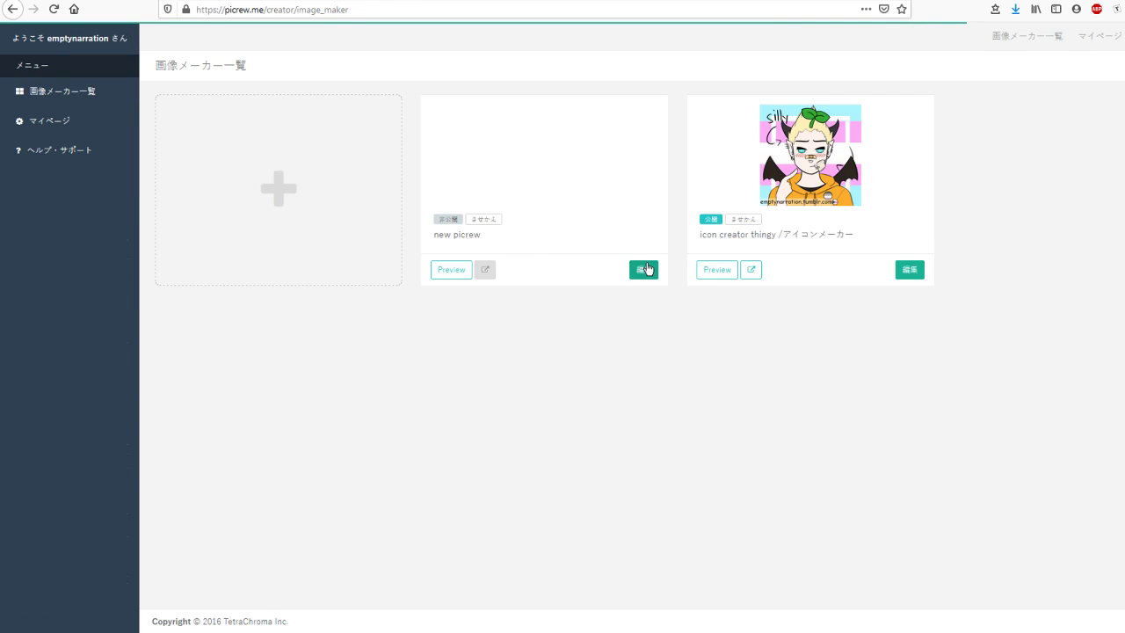
click(644, 269)
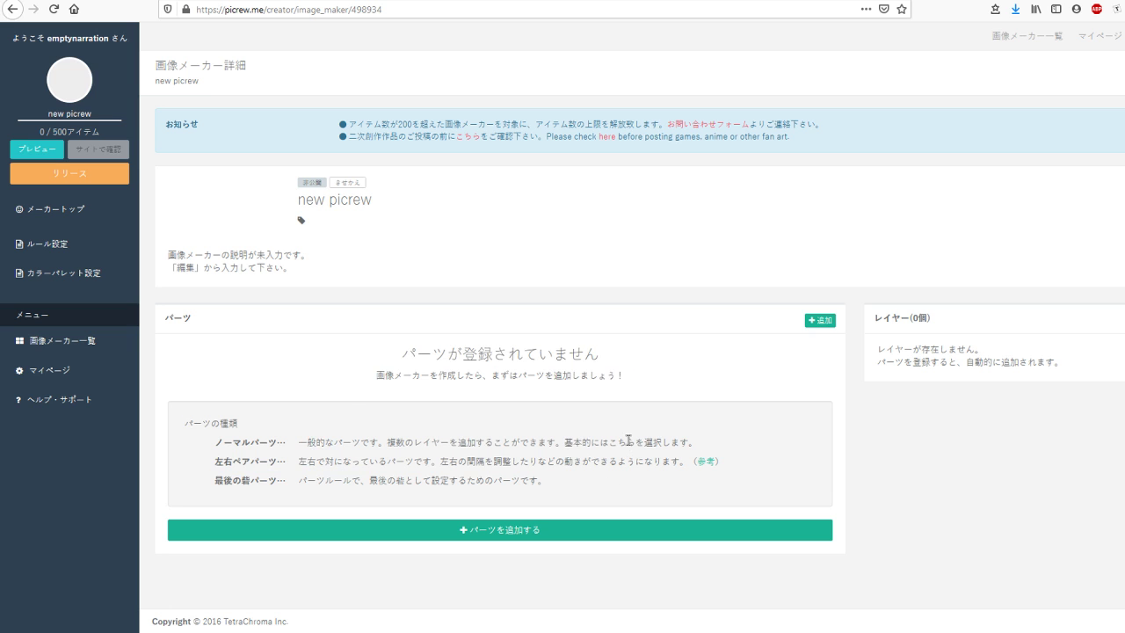
drag(392, 355, 583, 497)
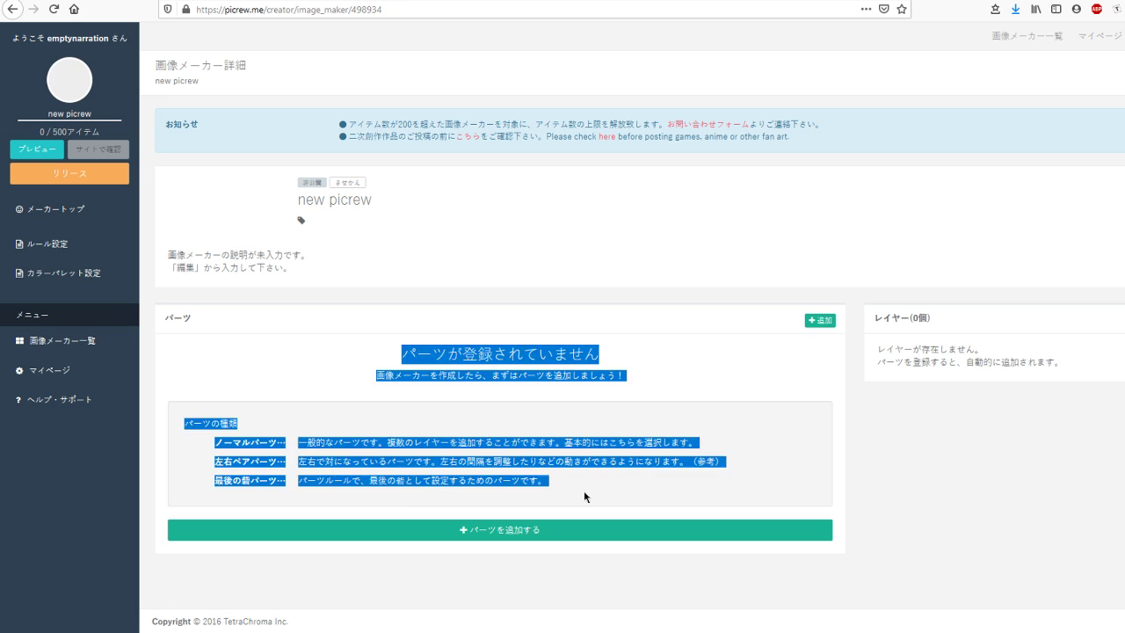
click(583, 490)
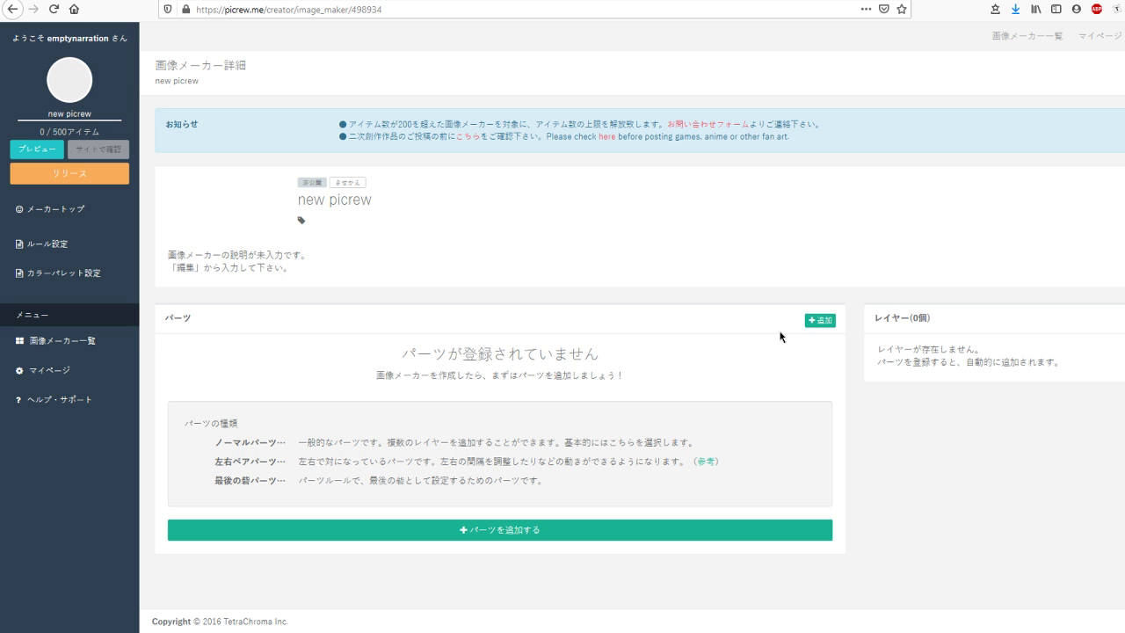
Add a part named "body" with the ノーマル type to the new maker.
click(811, 323)
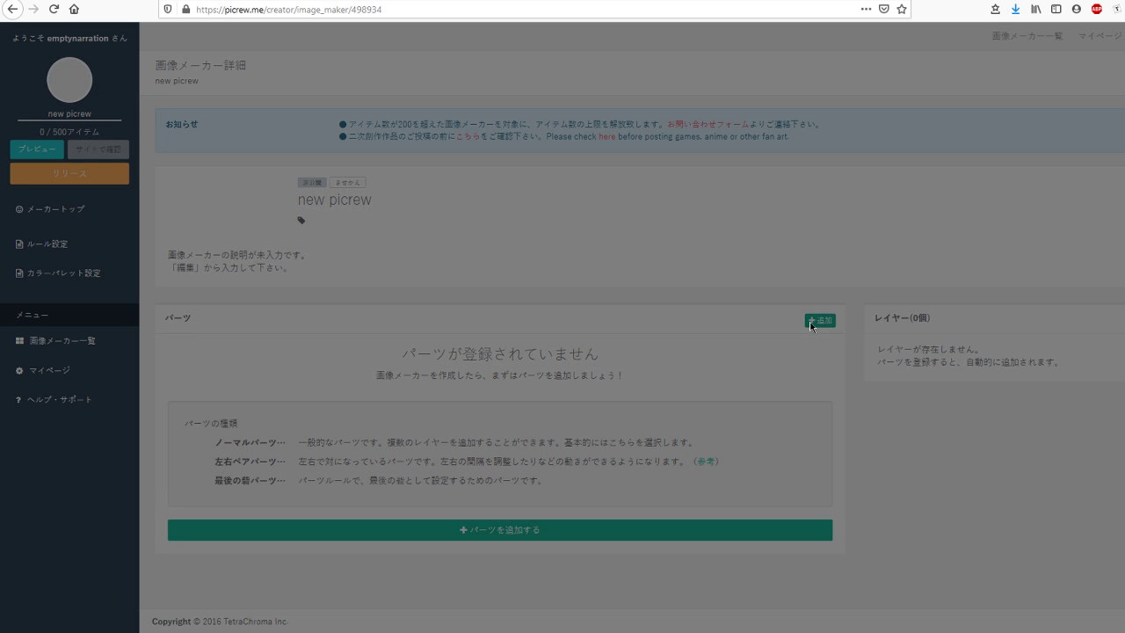
click(563, 132)
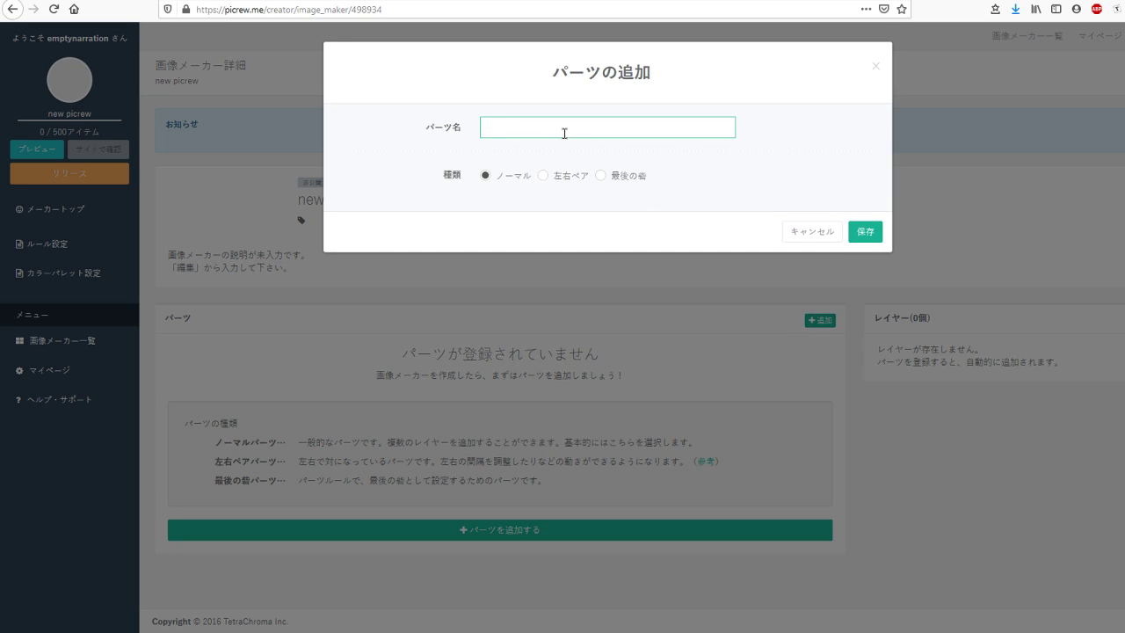
text(body)
click(492, 179)
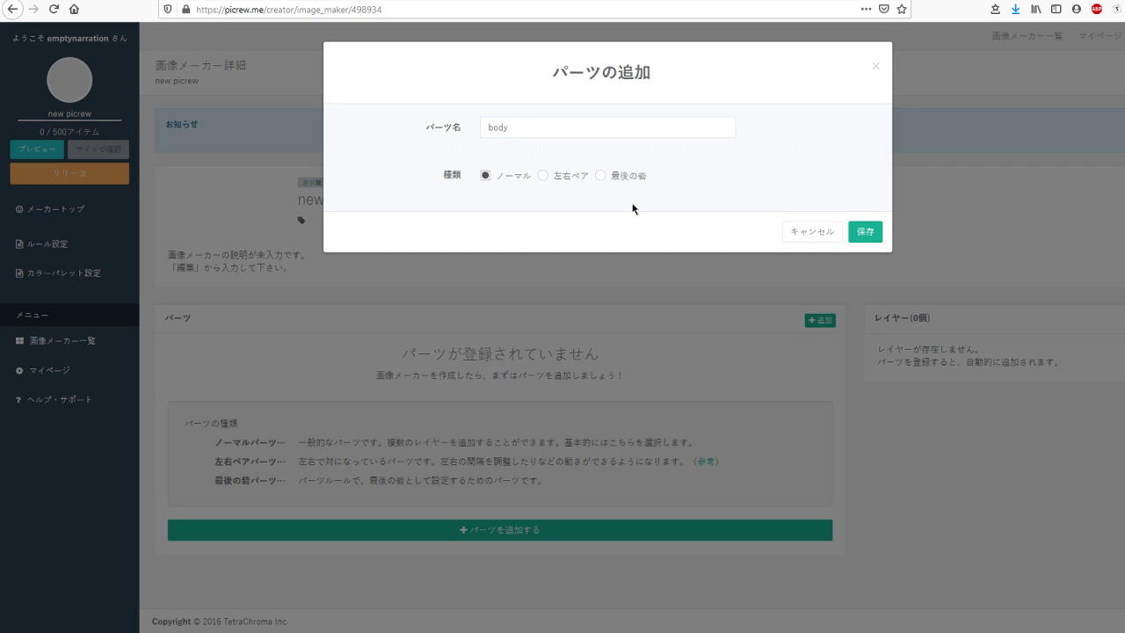
click(869, 235)
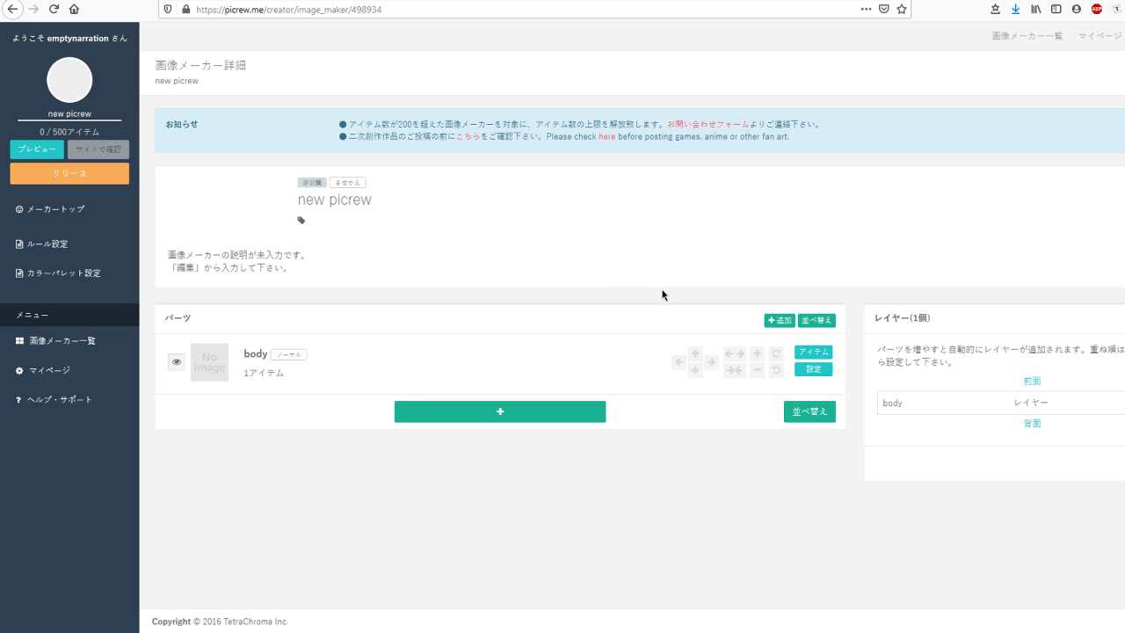
Add a second part named "bangs" with the ノーマル type.
drag(243, 357, 309, 352)
click(409, 351)
click(776, 320)
click(565, 126)
text(bangs)
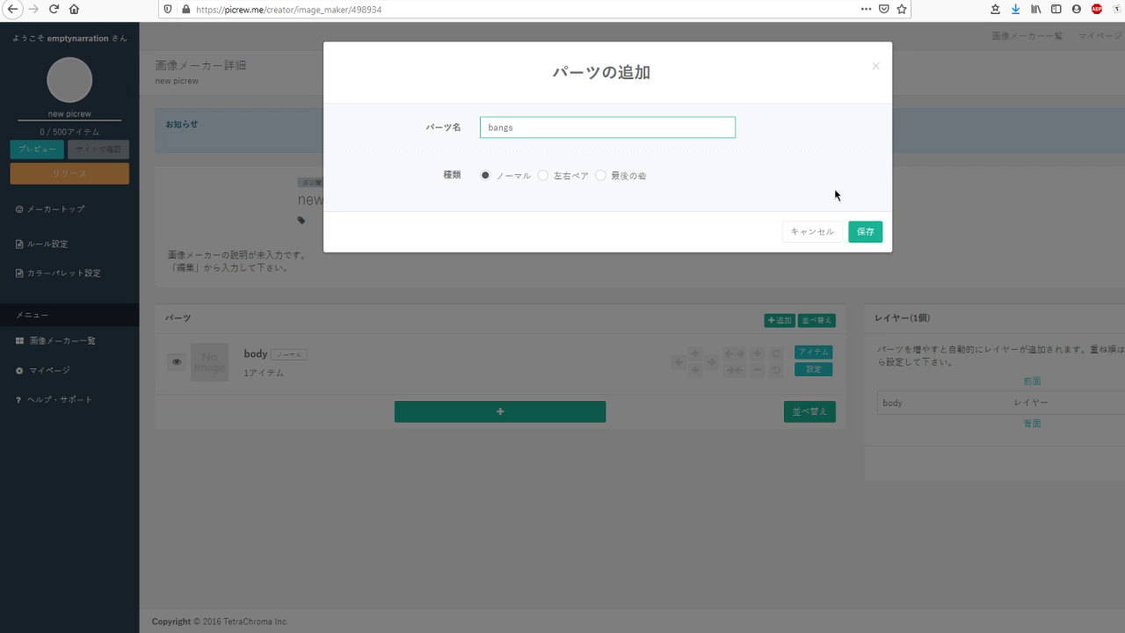
click(861, 231)
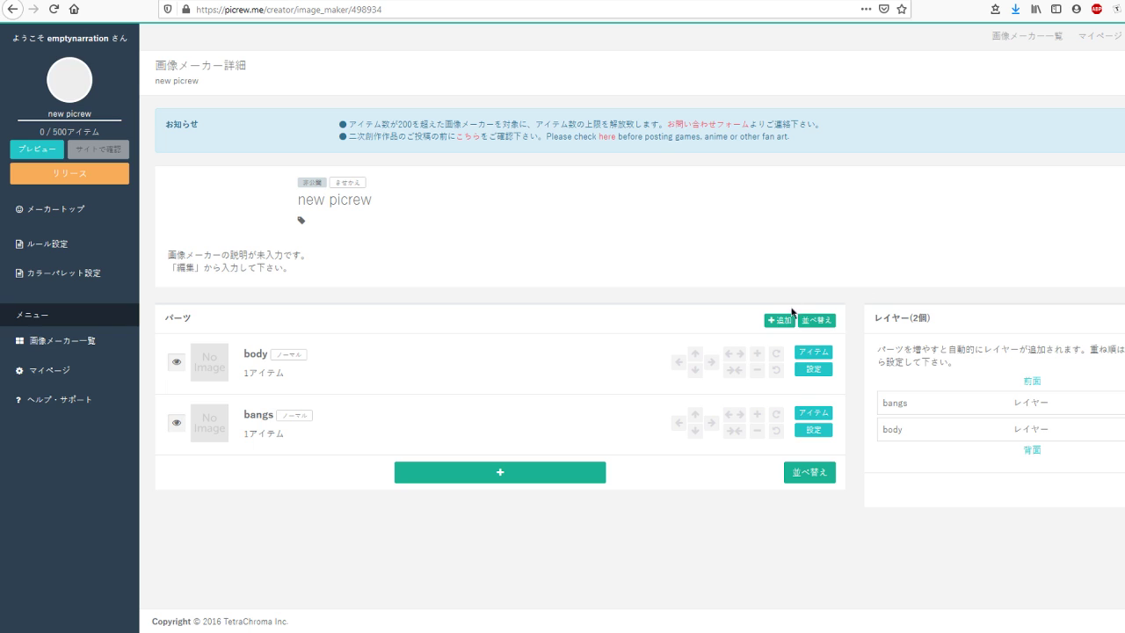
Add a third part named "back hair" with the ノーマル type.
click(777, 321)
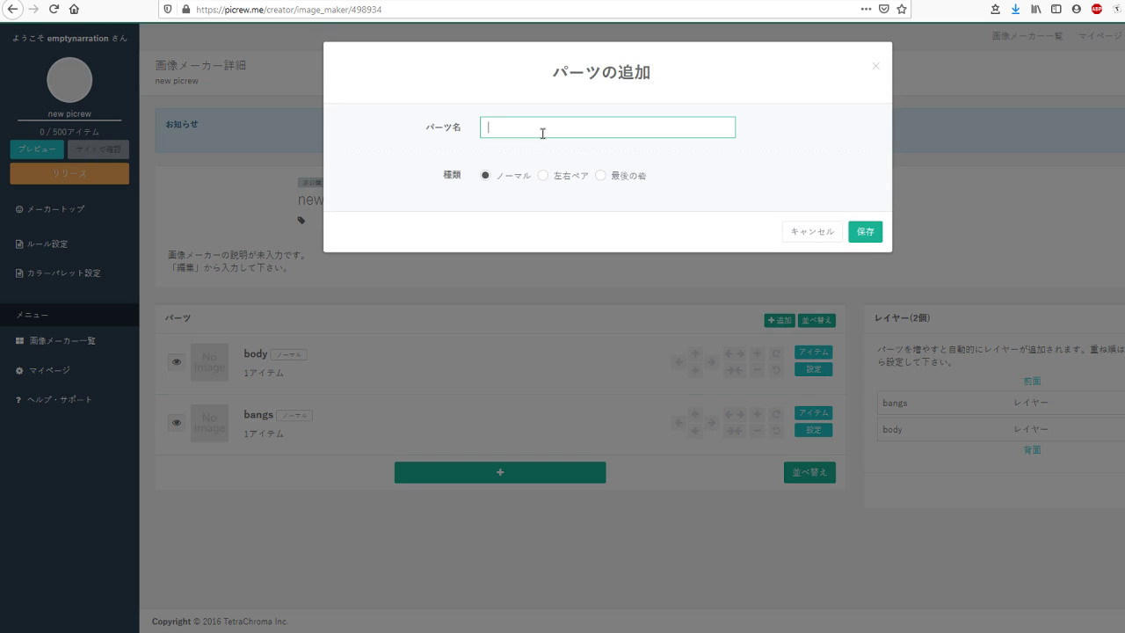
text(back ha)
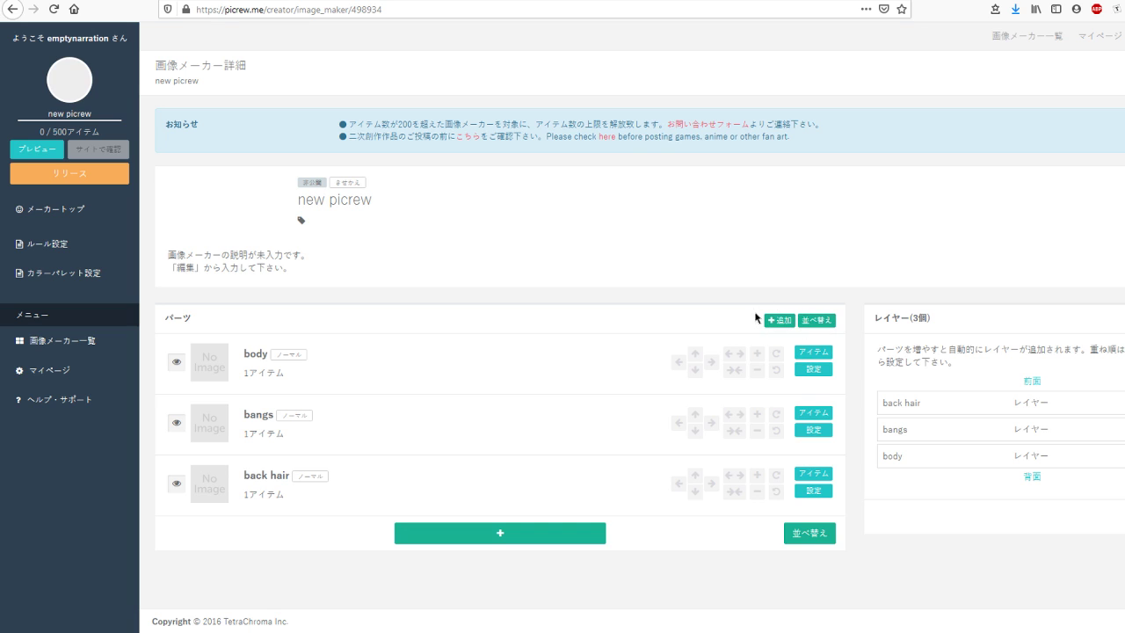
Try moving the body part in the parts sorting, and save the order body, bangs, back hair.
click(820, 322)
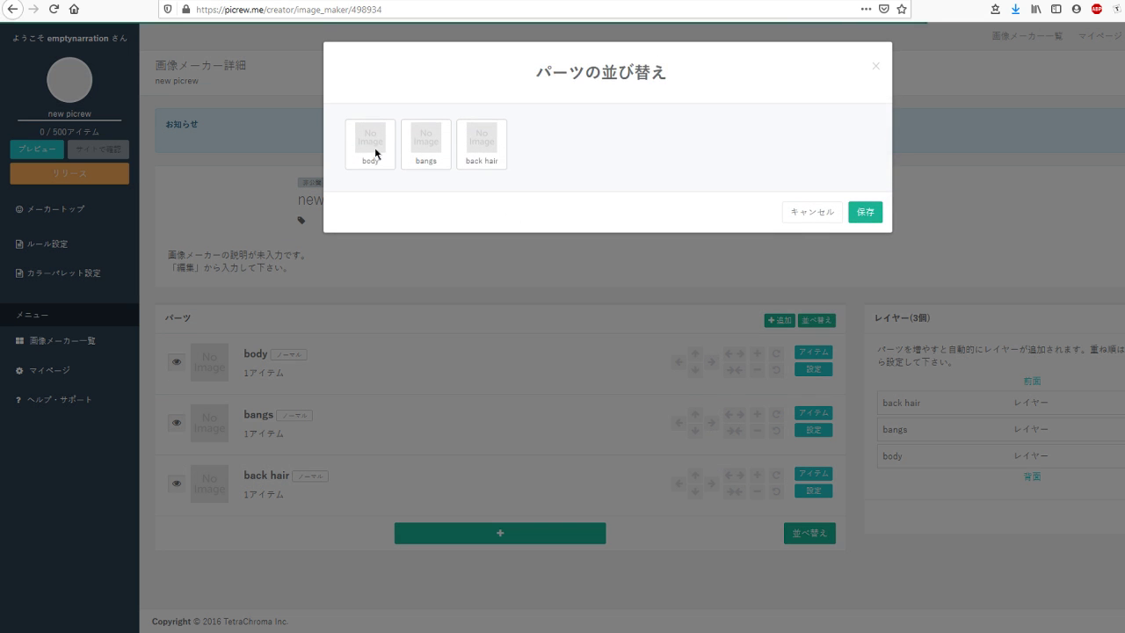
mouse_move(372, 156)
mouse_down()
mouse_move(509, 152)
mouse_move(364, 151)
mouse_up()
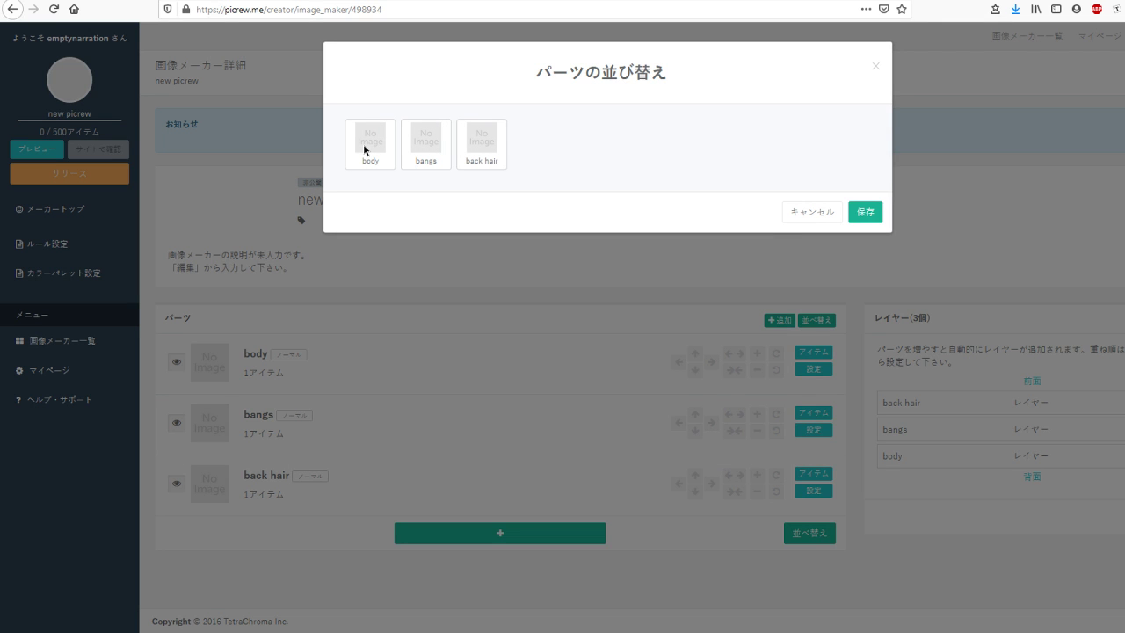
click(872, 213)
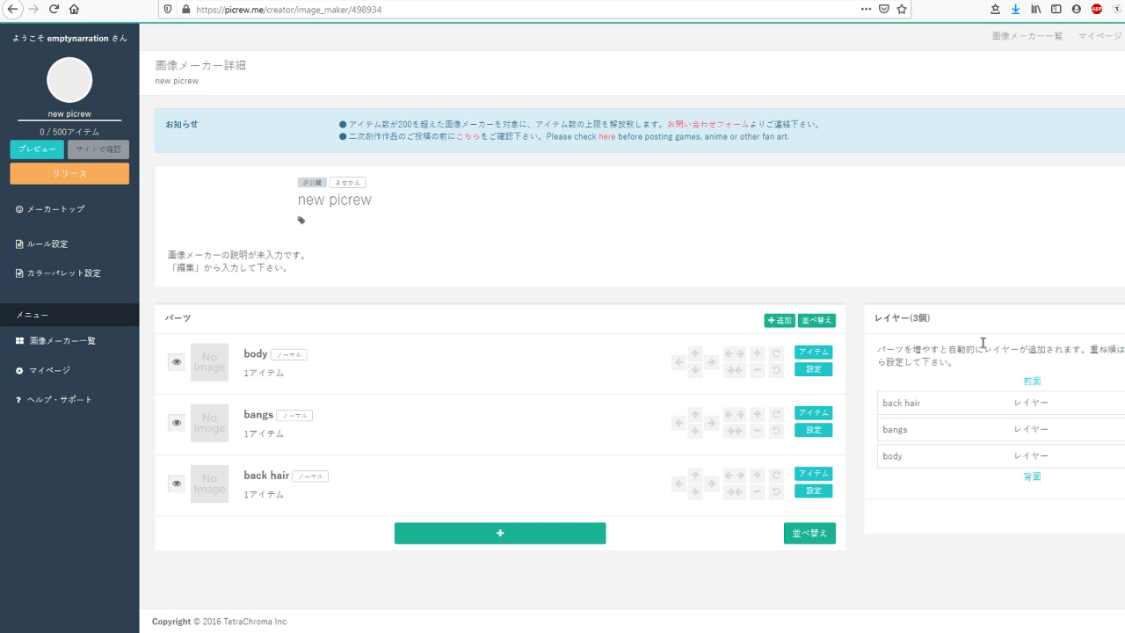
Reorder the layers so that back hair sits at the very back behind bangs and body, and save the order.
drag(880, 313, 1024, 369)
click(1024, 369)
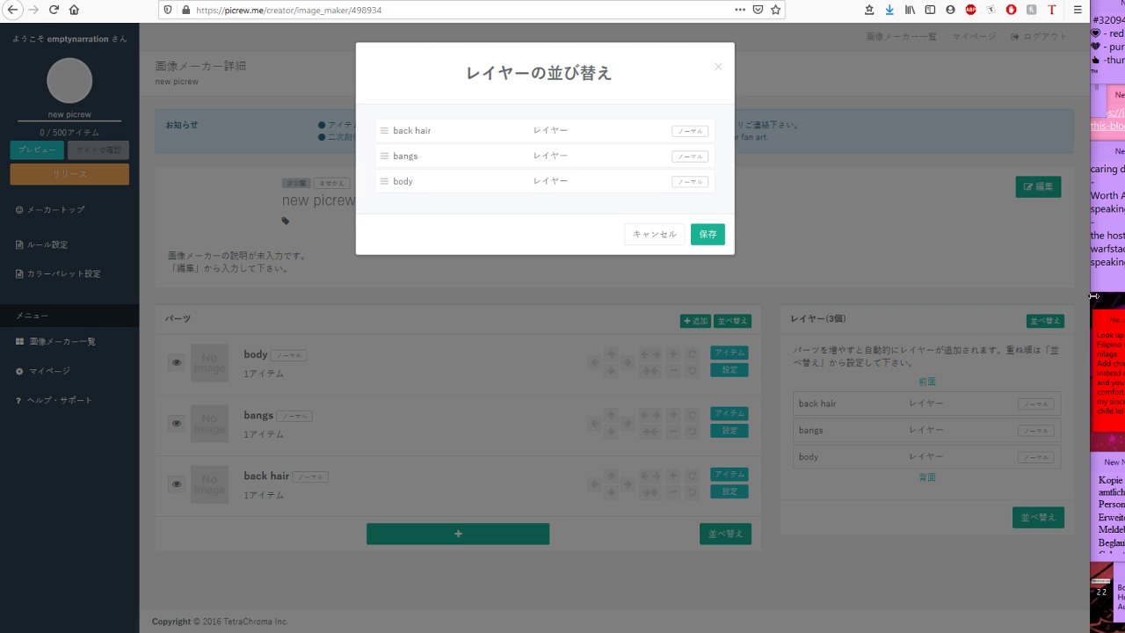
drag(1094, 296, 1124, 296)
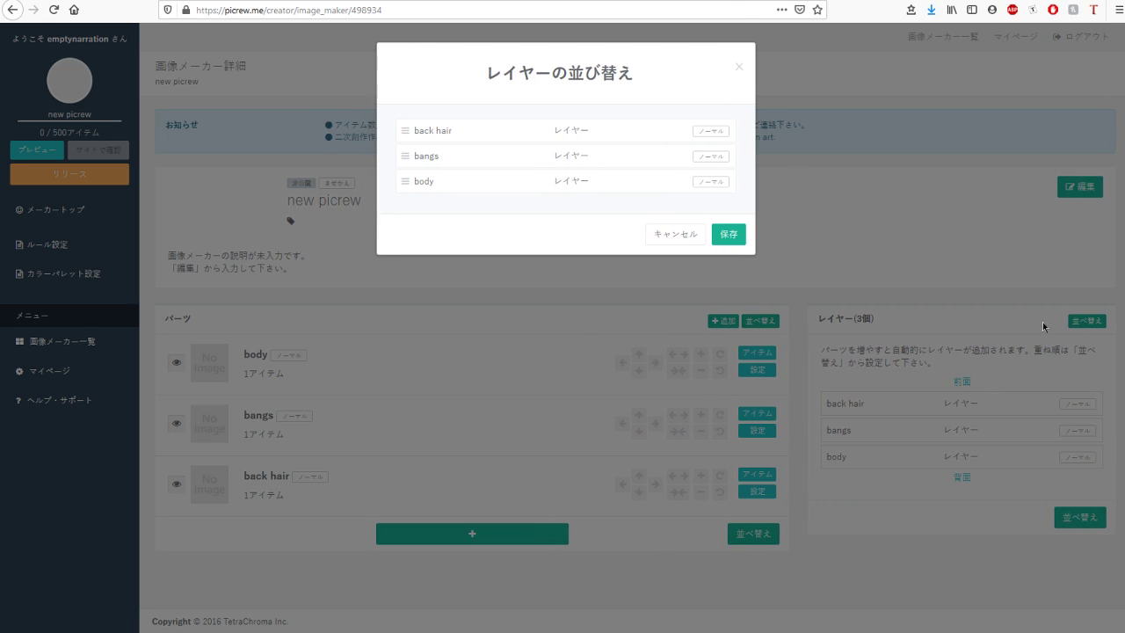
click(690, 239)
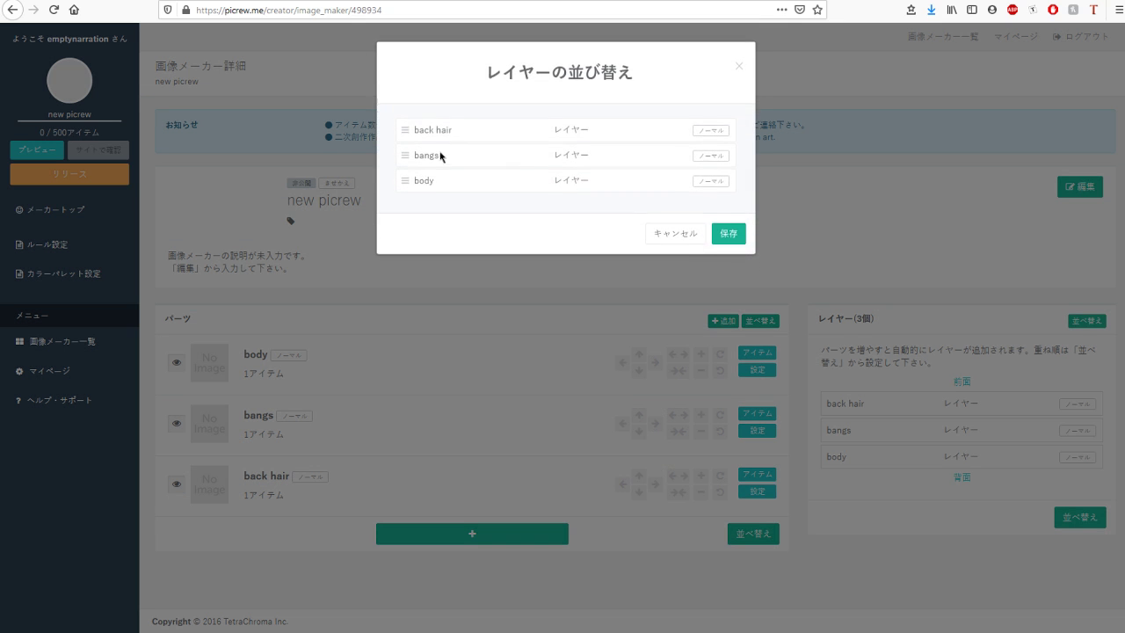
mouse_move(409, 132)
mouse_down()
mouse_move(413, 198)
mouse_move(409, 118)
mouse_up()
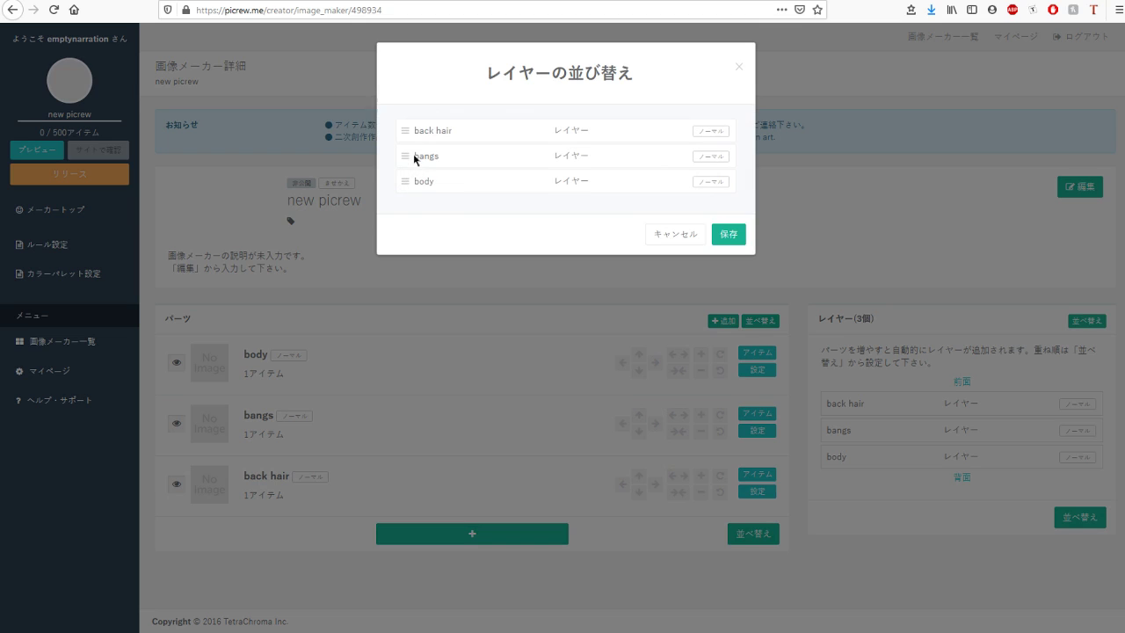
drag(409, 131, 411, 193)
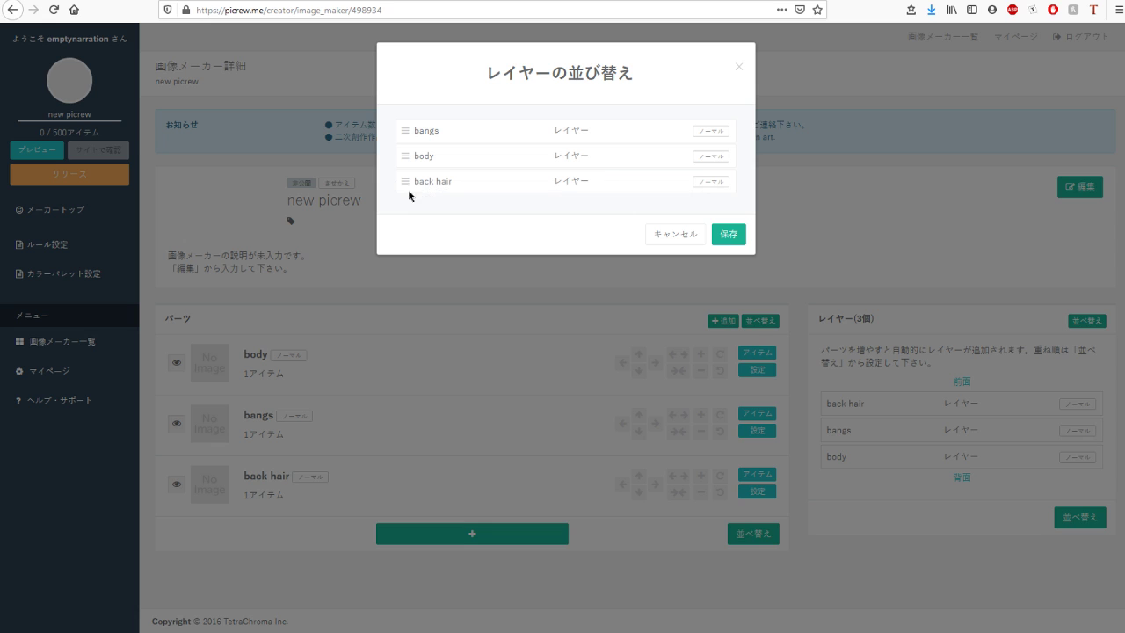
click(741, 236)
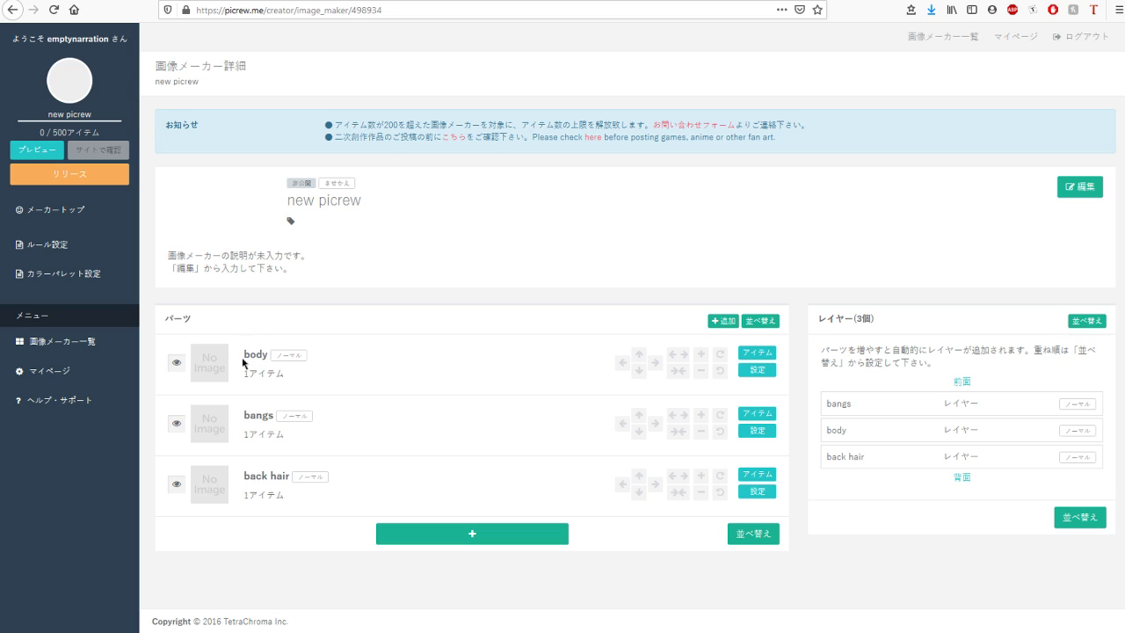
Open the settings of the body part and examine its position, movement, size, rotation, layer and color options.
drag(243, 363, 381, 359)
click(708, 439)
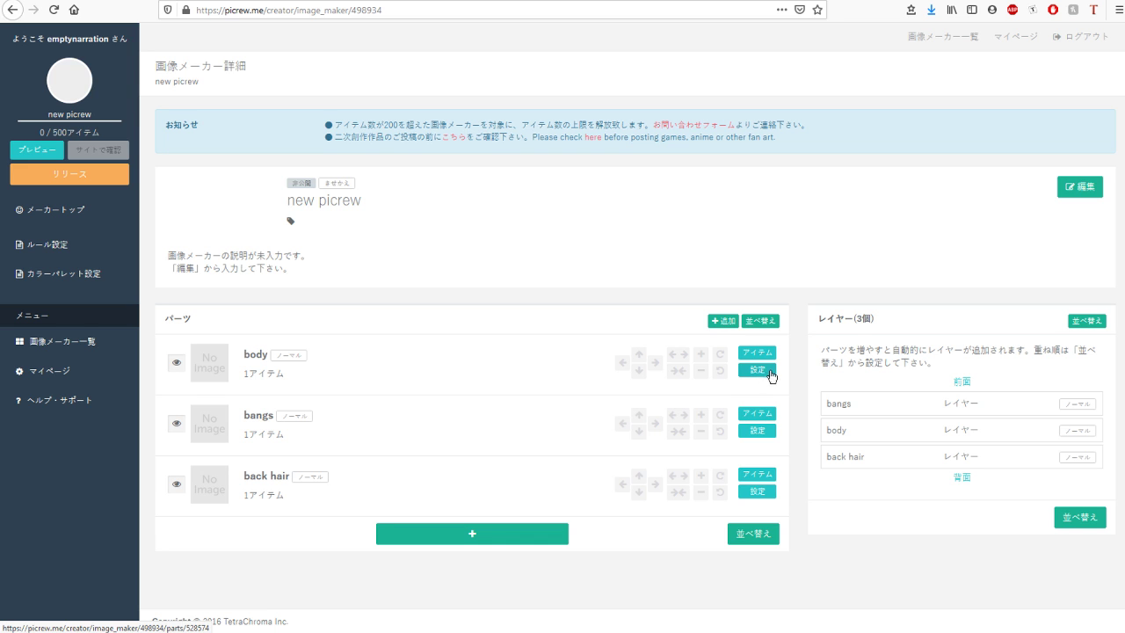
click(756, 376)
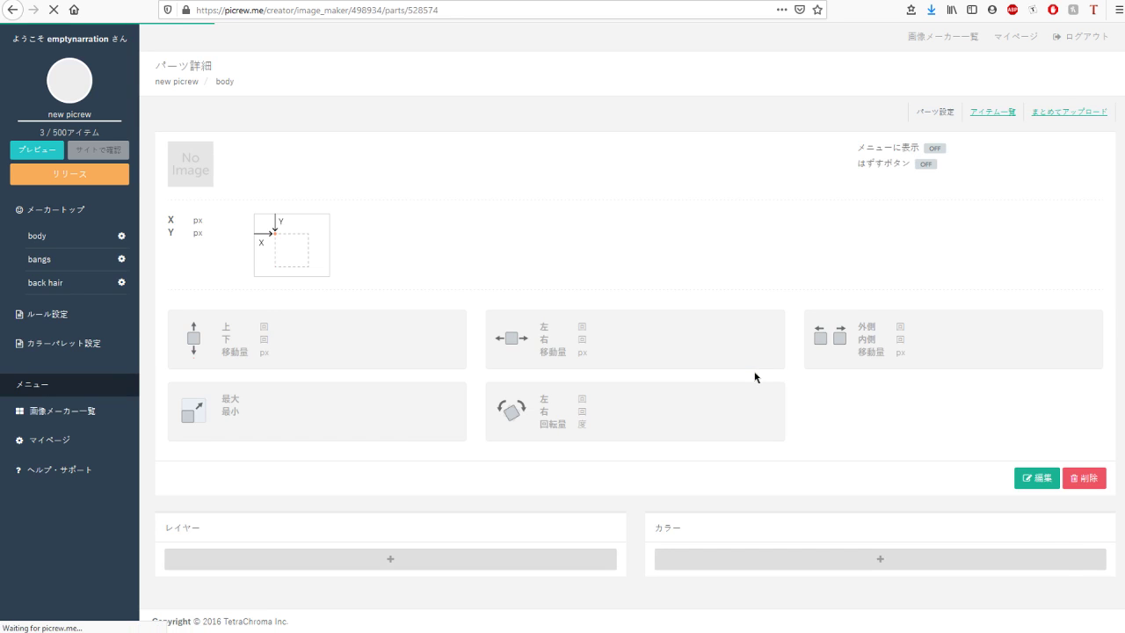
scroll(687, 241, down, 1)
scroll(688, 241, up, 1)
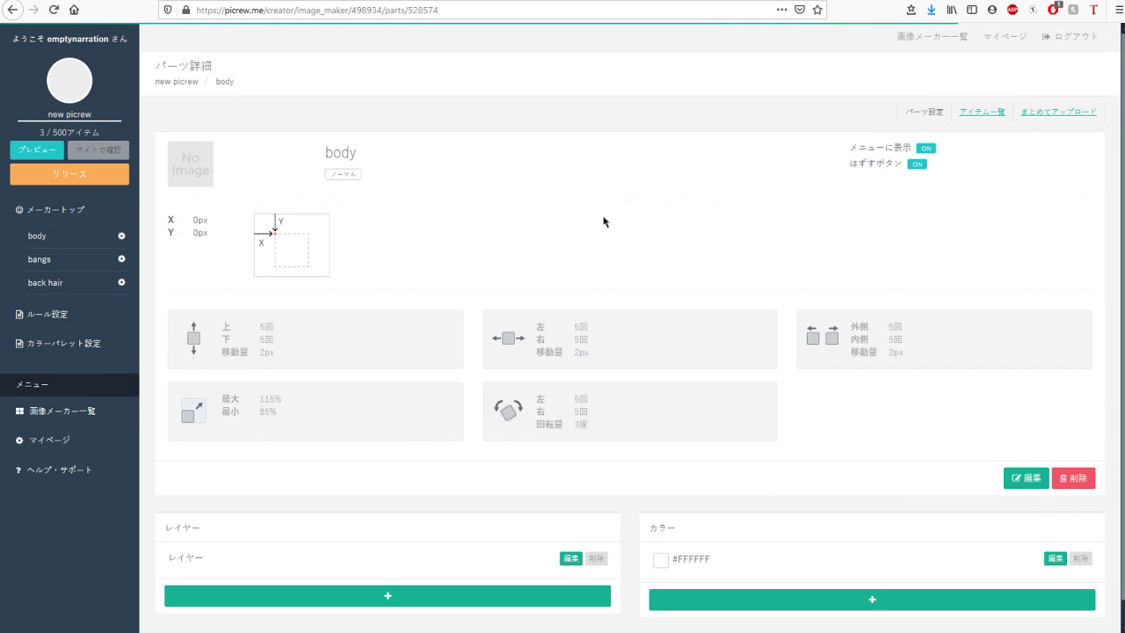
scroll(603, 221, down, 1)
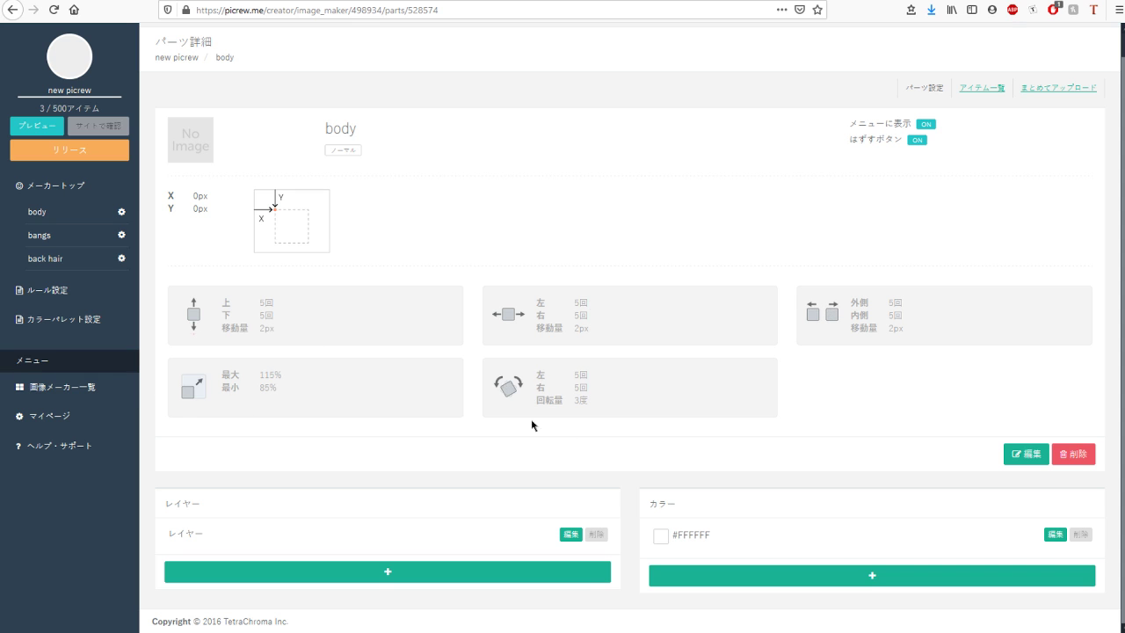
scroll(597, 384, up, 1)
scroll(532, 448, down, 1)
scroll(837, 361, up, 1)
scroll(768, 369, down, 1)
Edit the body part's settings and upload the "body" image from the picrew "! icons" folder as its icon.
click(1022, 457)
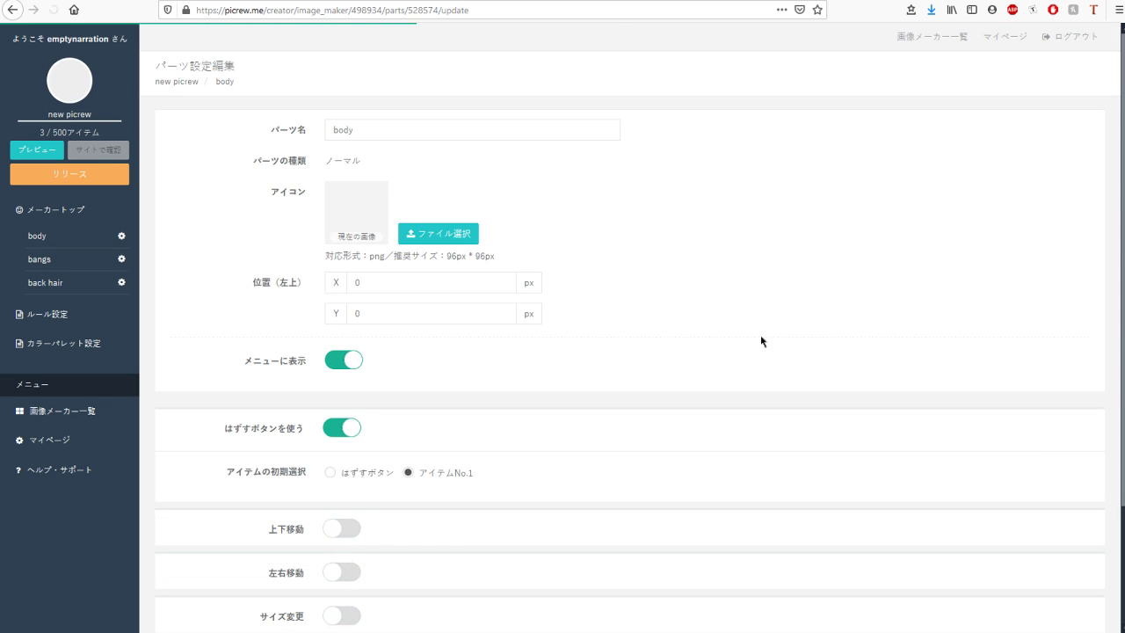
double_click(377, 129)
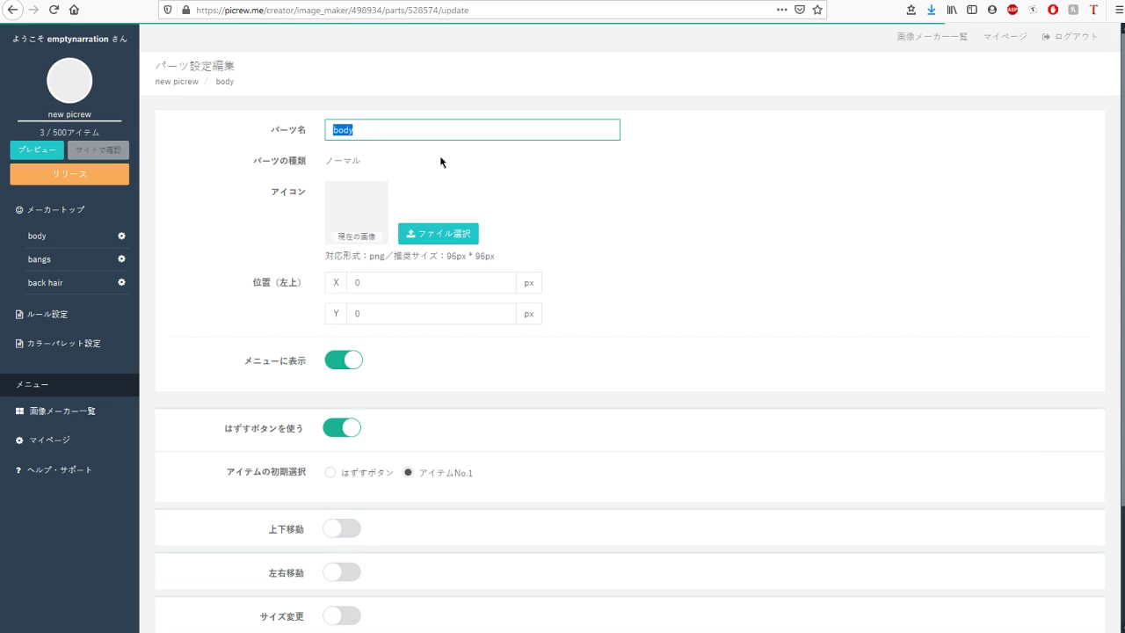
click(443, 161)
click(416, 232)
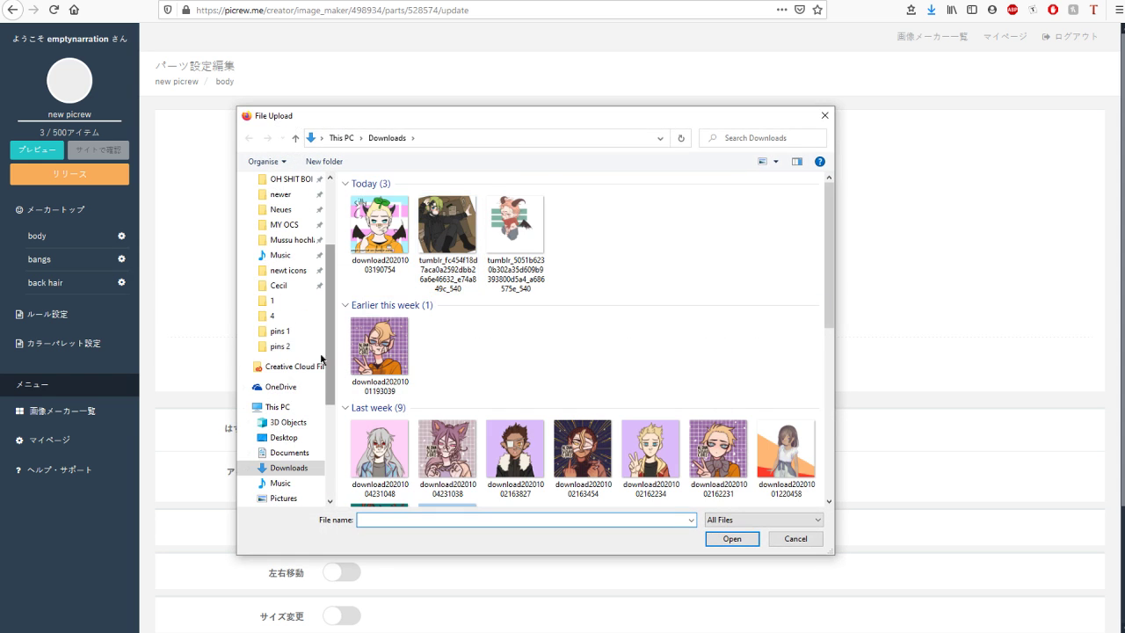
click(286, 330)
click(473, 138)
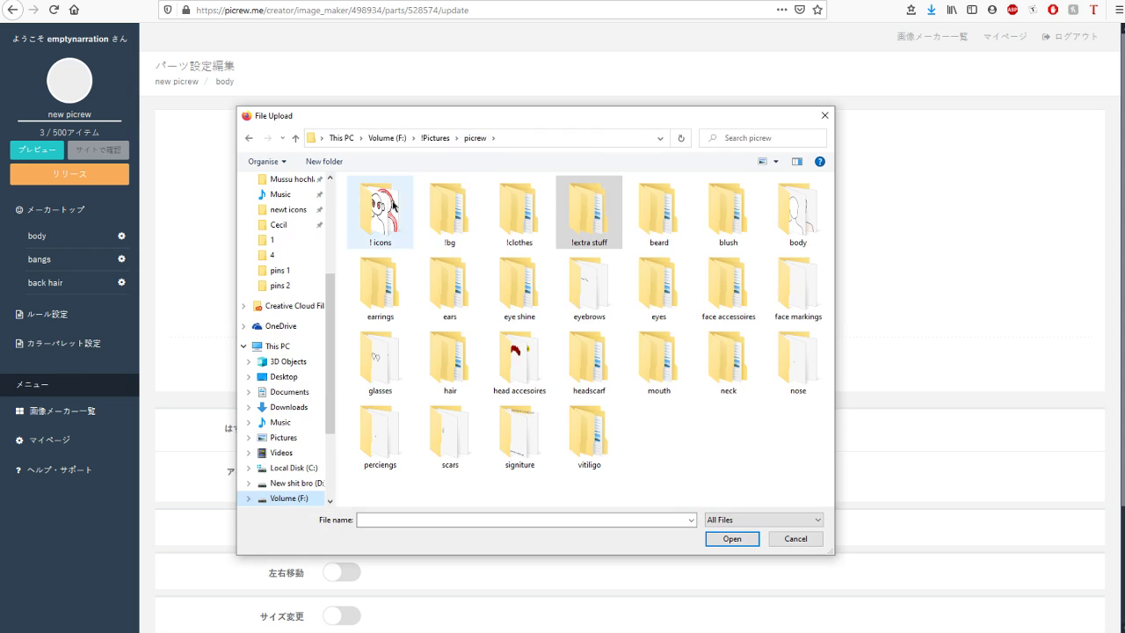
double_click(392, 205)
scroll(601, 282, down, 3)
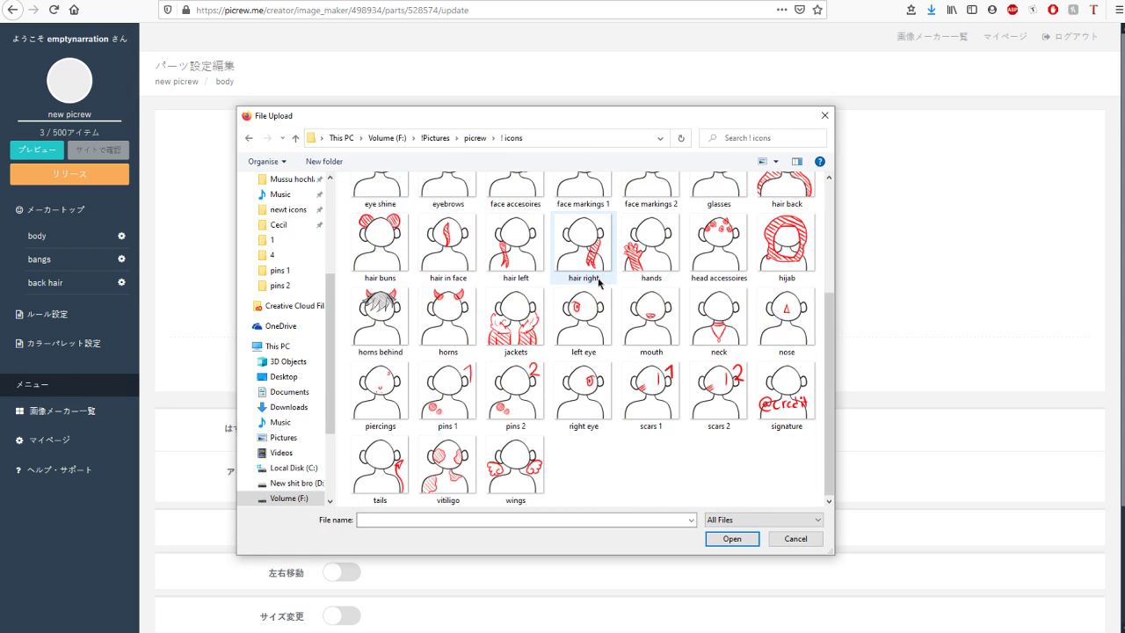
scroll(599, 283, up, 3)
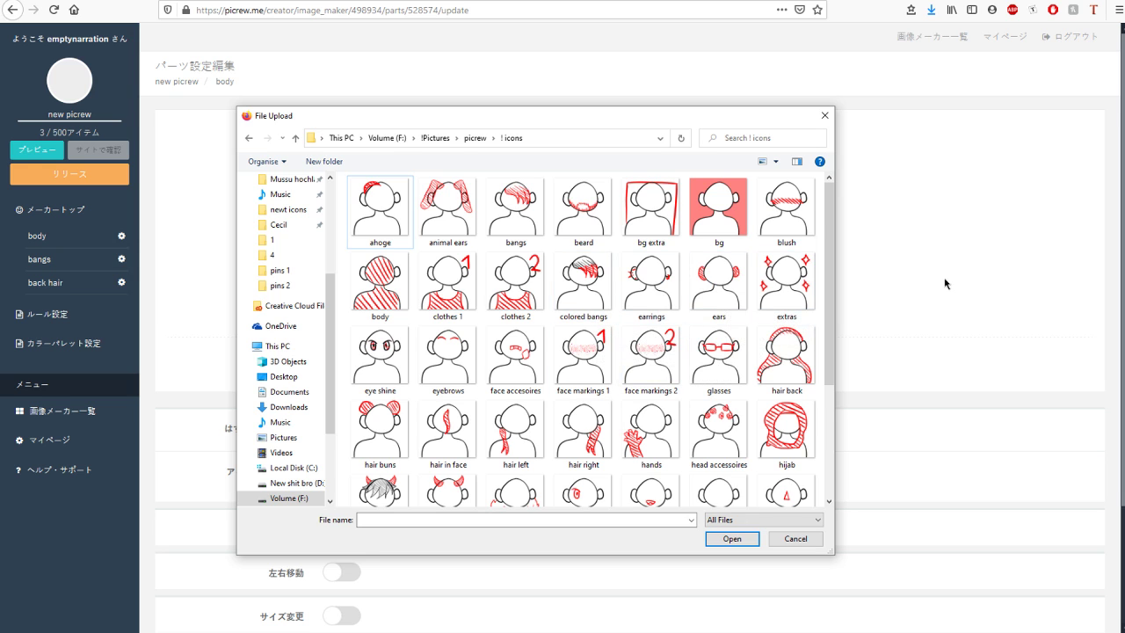
scroll(676, 378, down, 3)
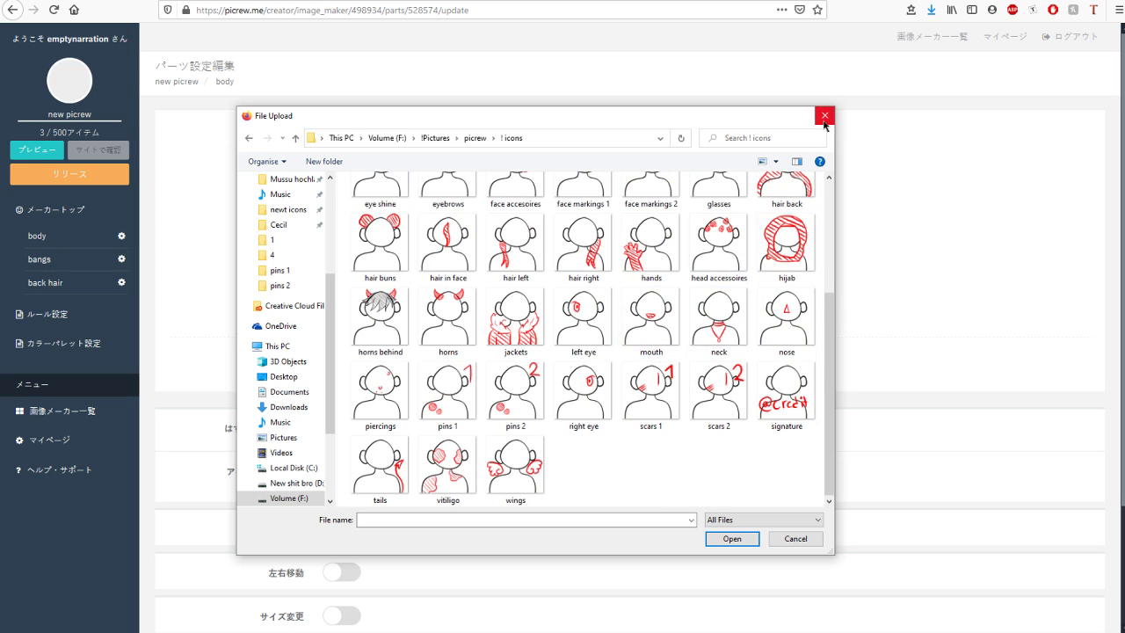
scroll(648, 472, up, 3)
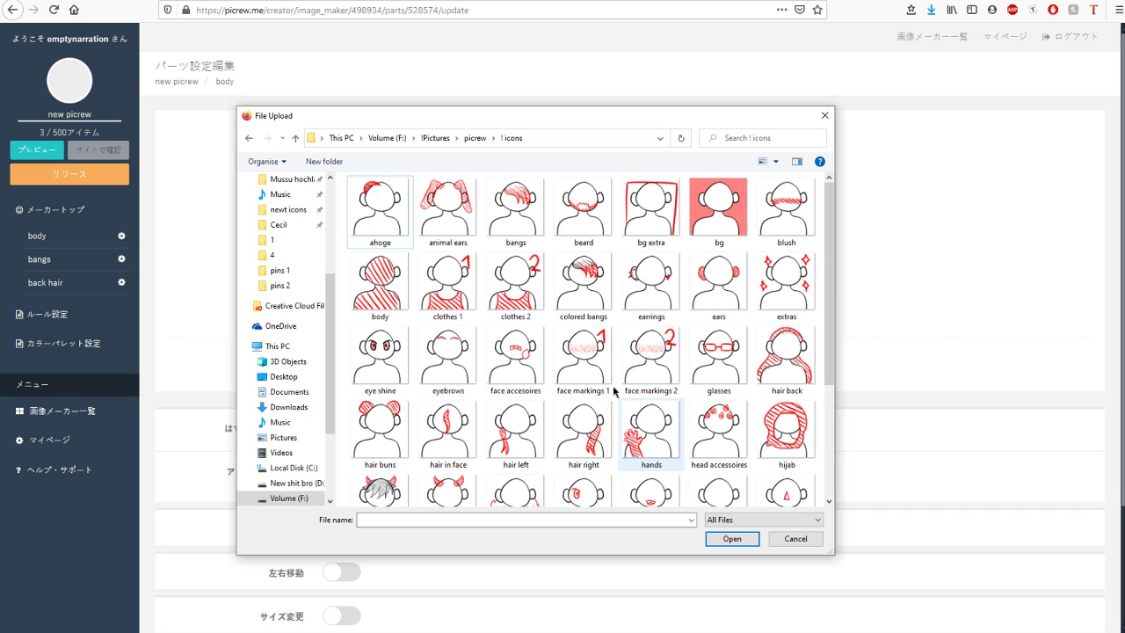
click(395, 291)
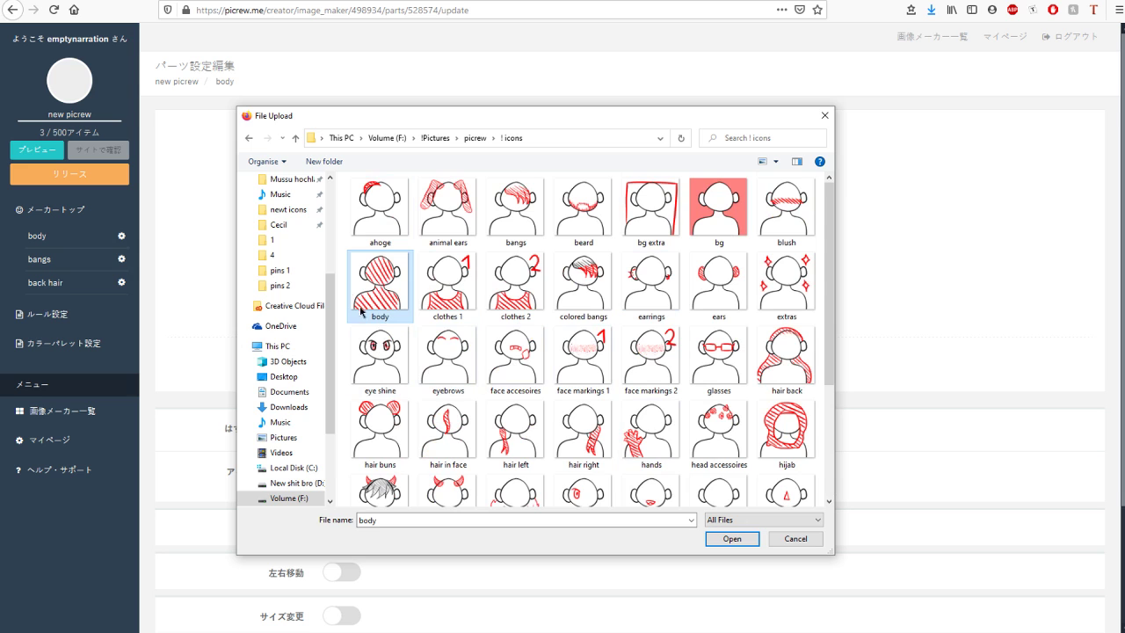
double_click(398, 286)
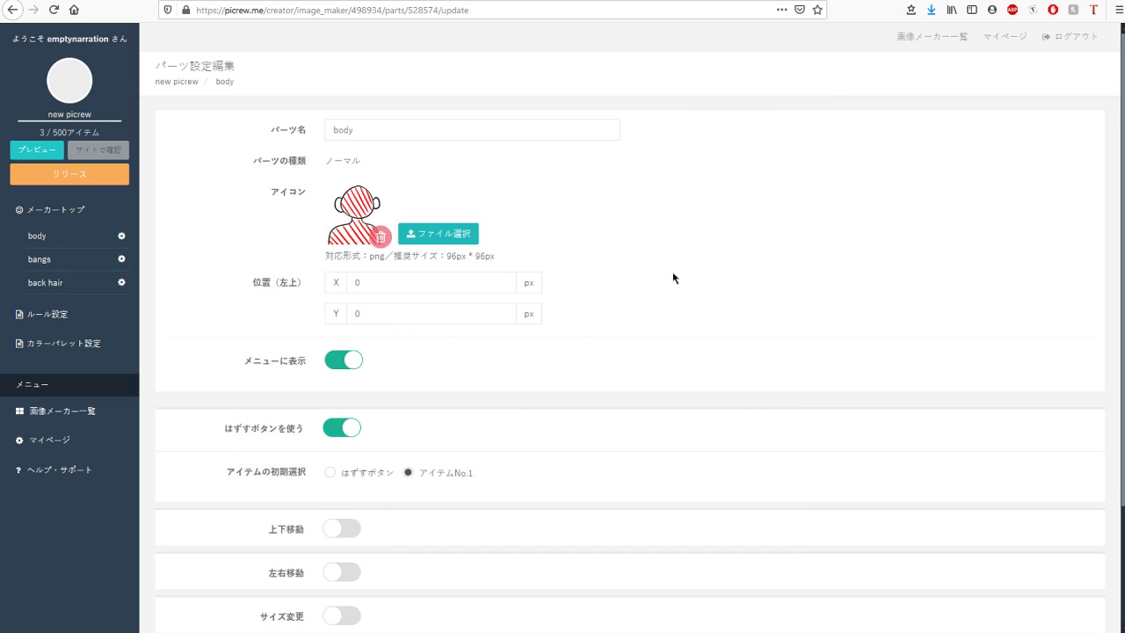
Try switching the body part's メニューに表示 option off and on again.
scroll(574, 305, down, 2)
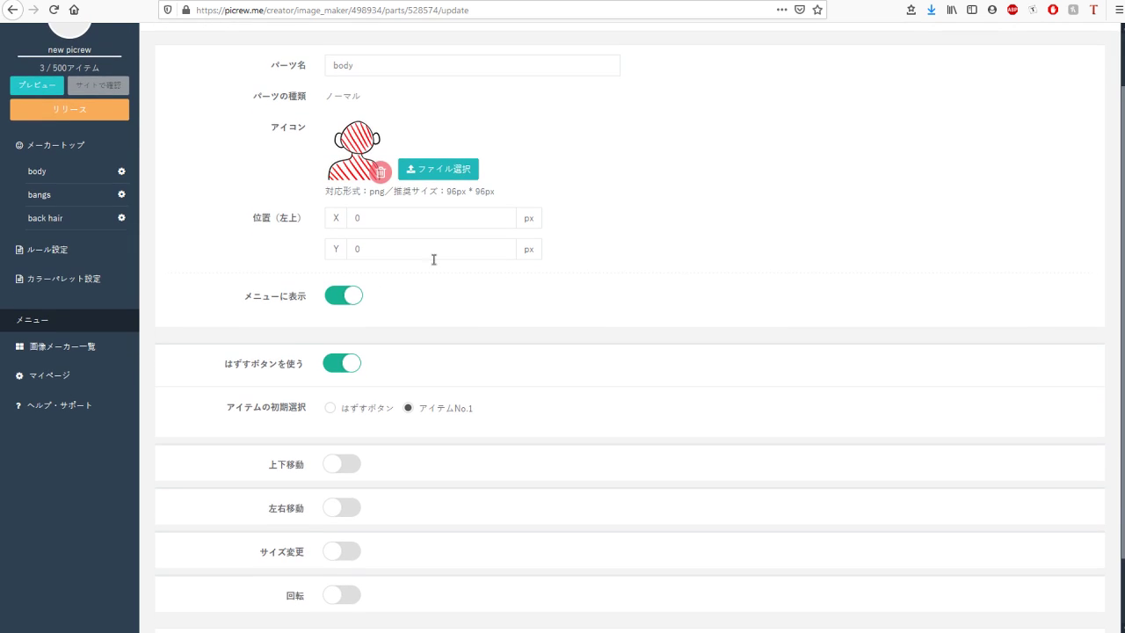
click(340, 301)
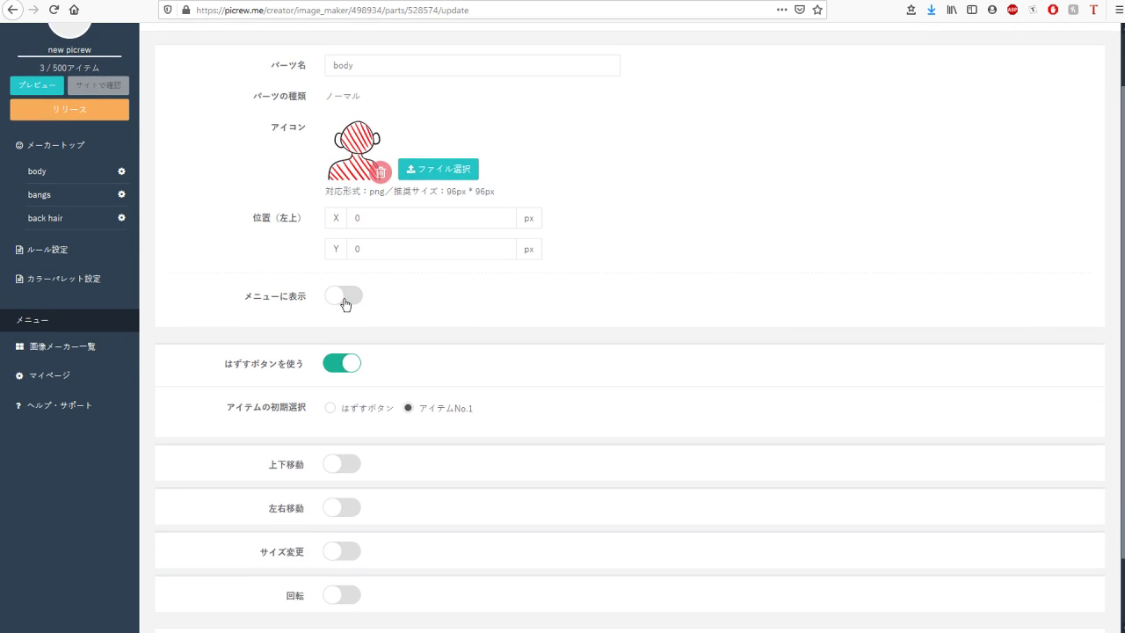
click(340, 300)
Try switching the body part's はずすボタンを使う option off and on again, and check its アイテムの初期選択 setting.
scroll(386, 325, down, 2)
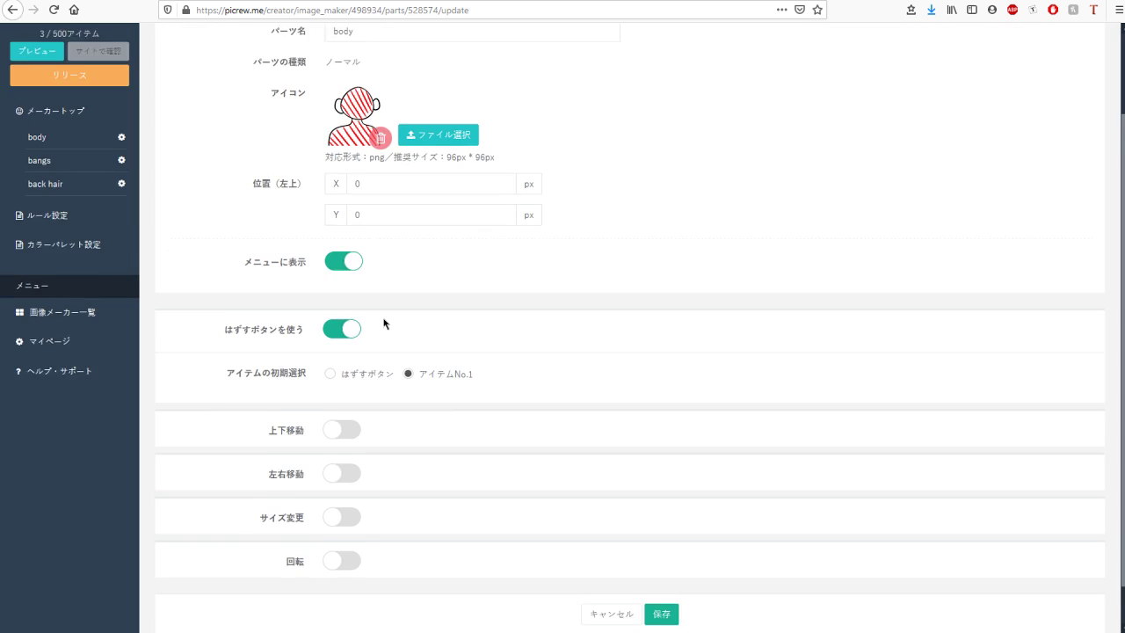
drag(230, 286, 297, 288)
click(297, 289)
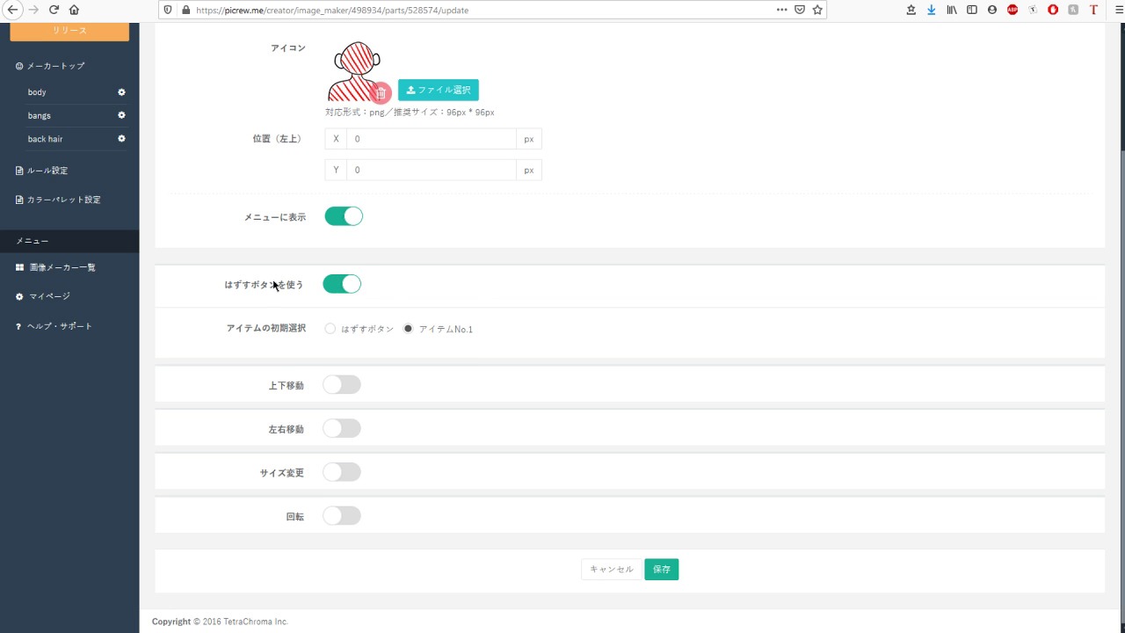
click(343, 284)
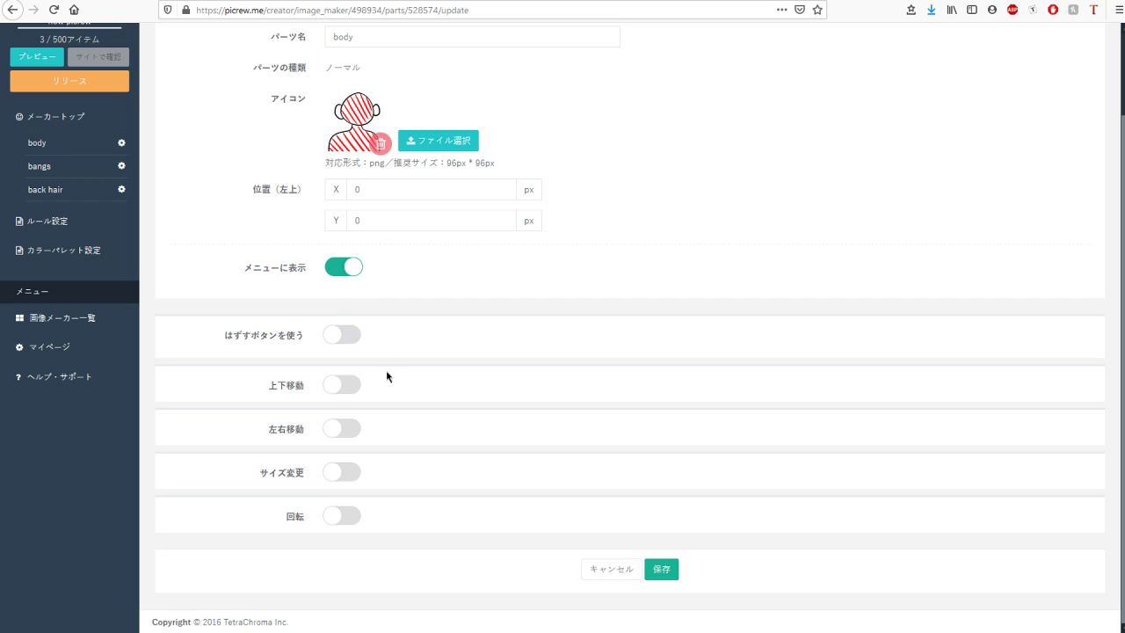
click(351, 341)
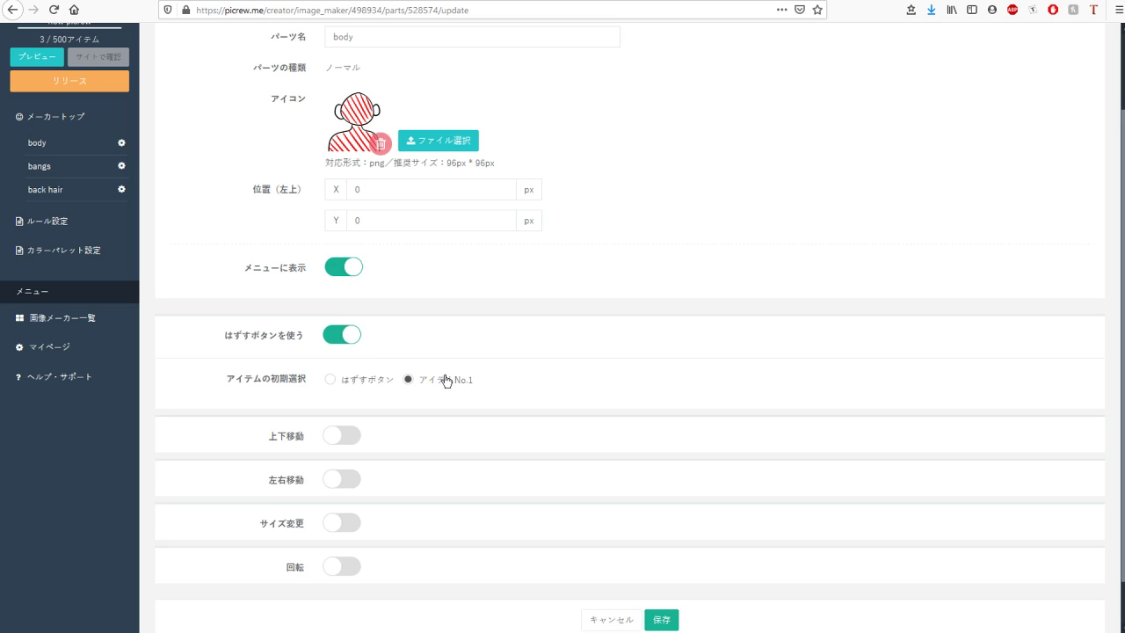
drag(227, 380, 282, 385)
click(283, 385)
scroll(545, 294, up, 2)
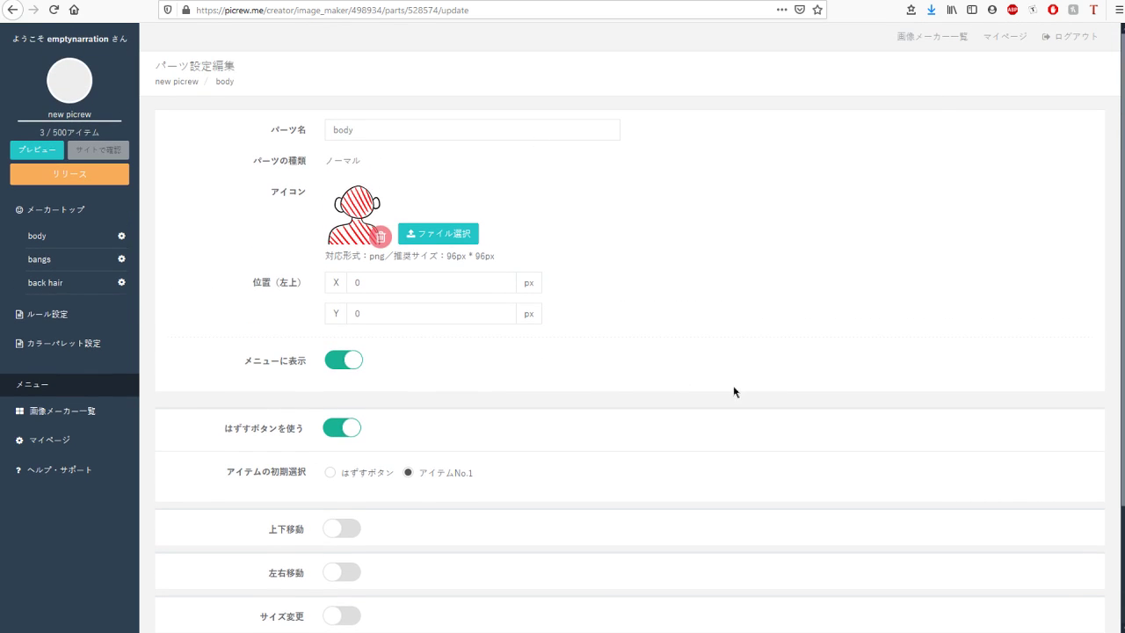
Open the management page of the example maker "icon creator thingy /アイコンメーカー" in a new browser tab.
key(ctrl+t)
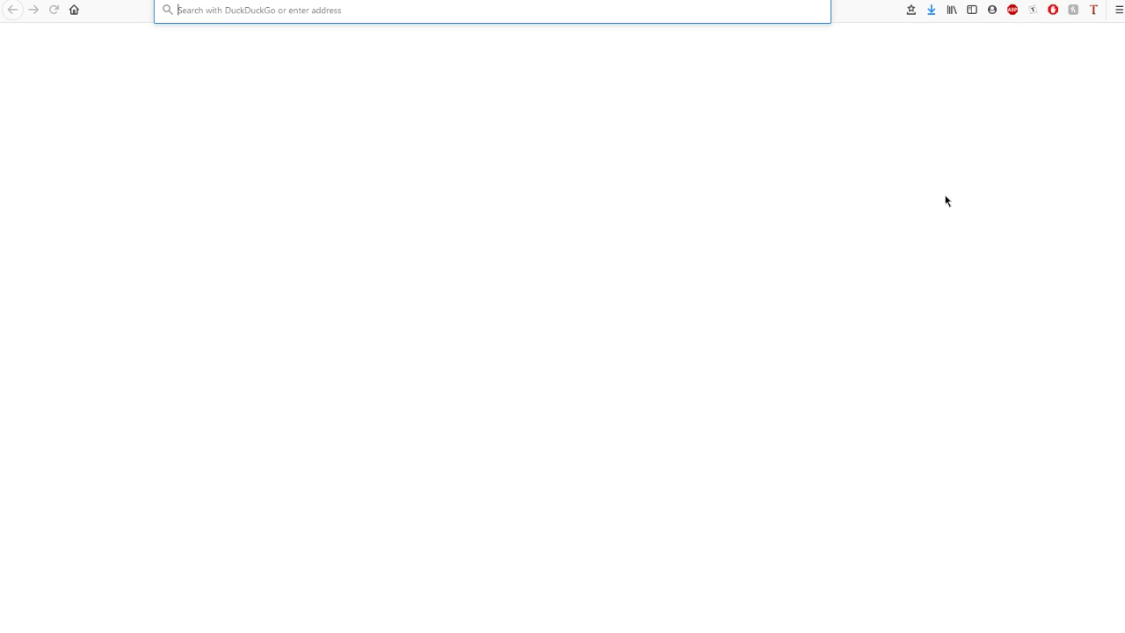
text(picrew.me/)
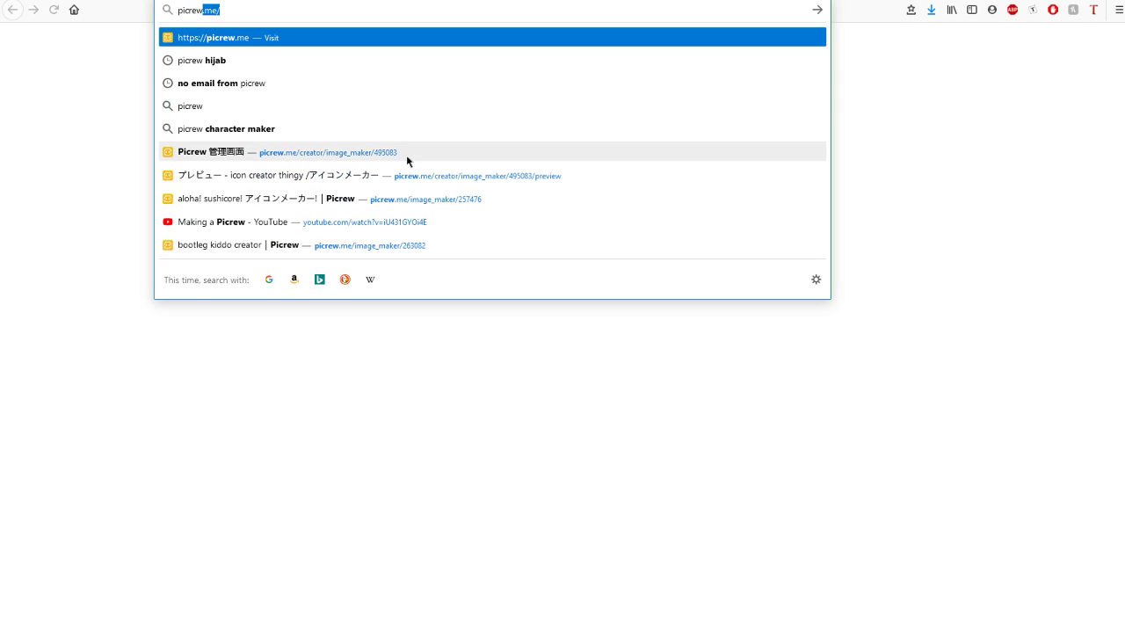
click(410, 155)
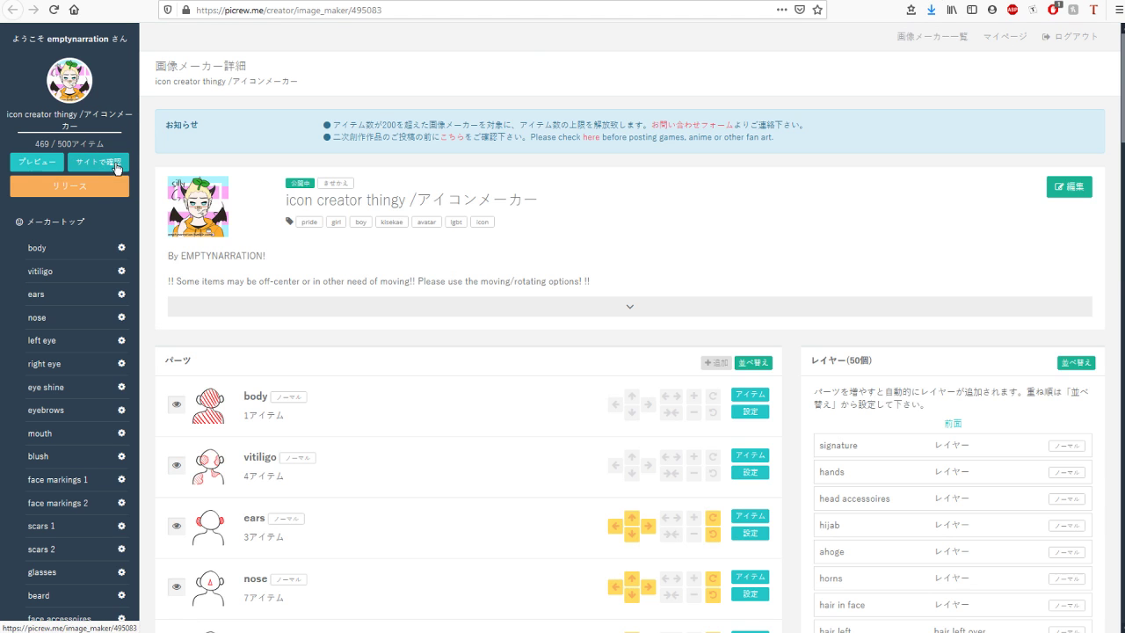
Open the public page of the example maker "icon creator thingy" and examine how its body part offers its items.
click(113, 165)
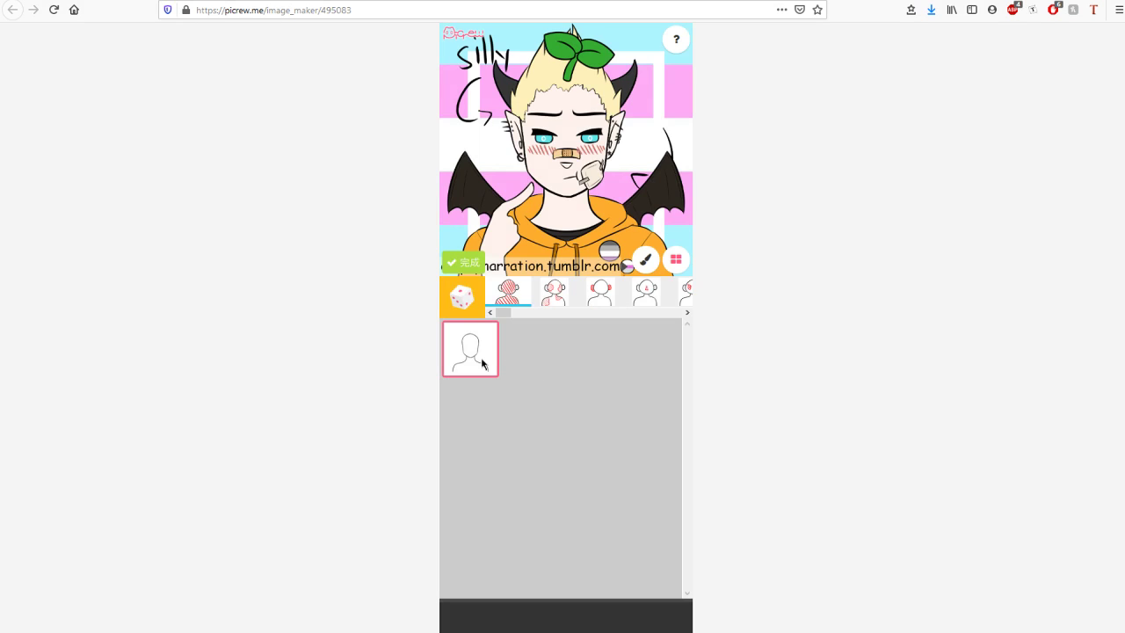
click(686, 312)
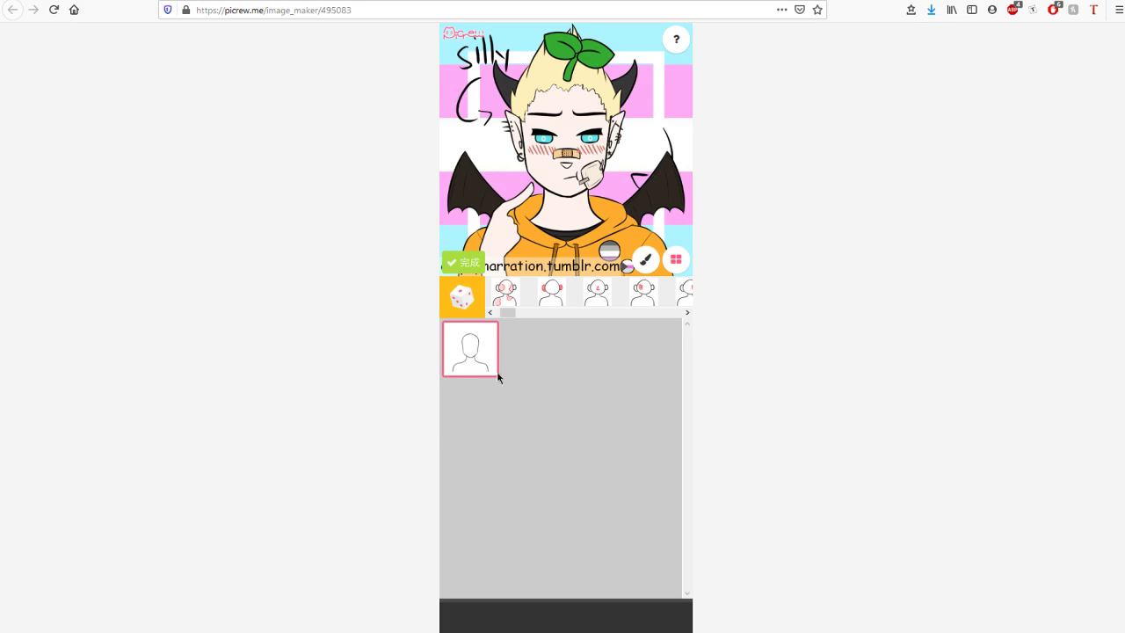
click(506, 292)
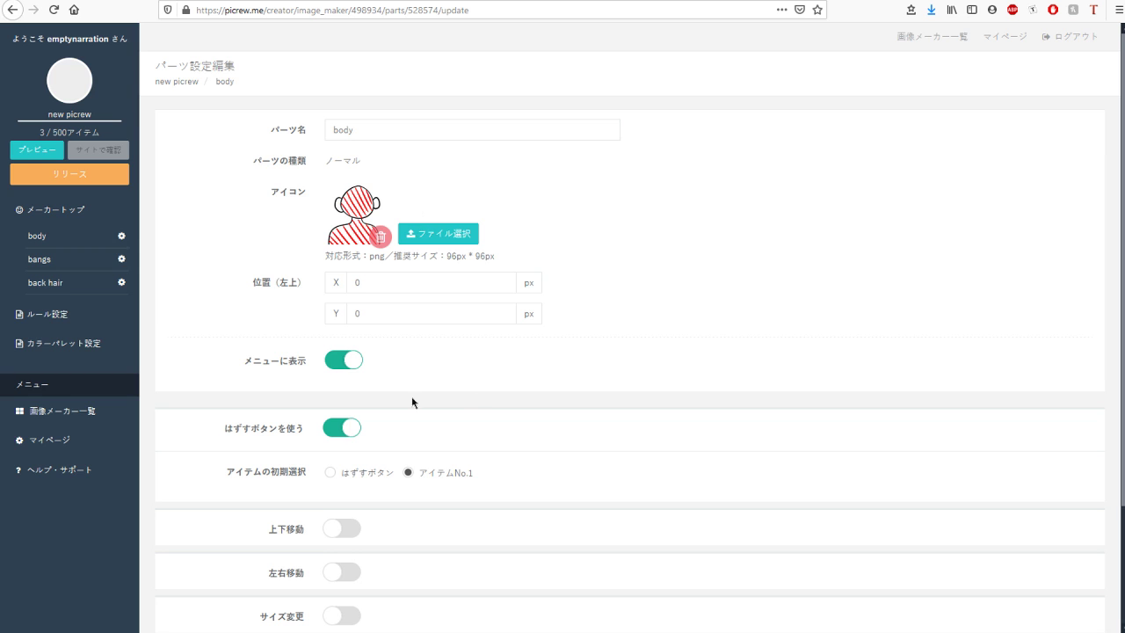
Try switching はずすボタンを使う off and on again in the body part settings of "new picrew".
scroll(340, 437, down, 2)
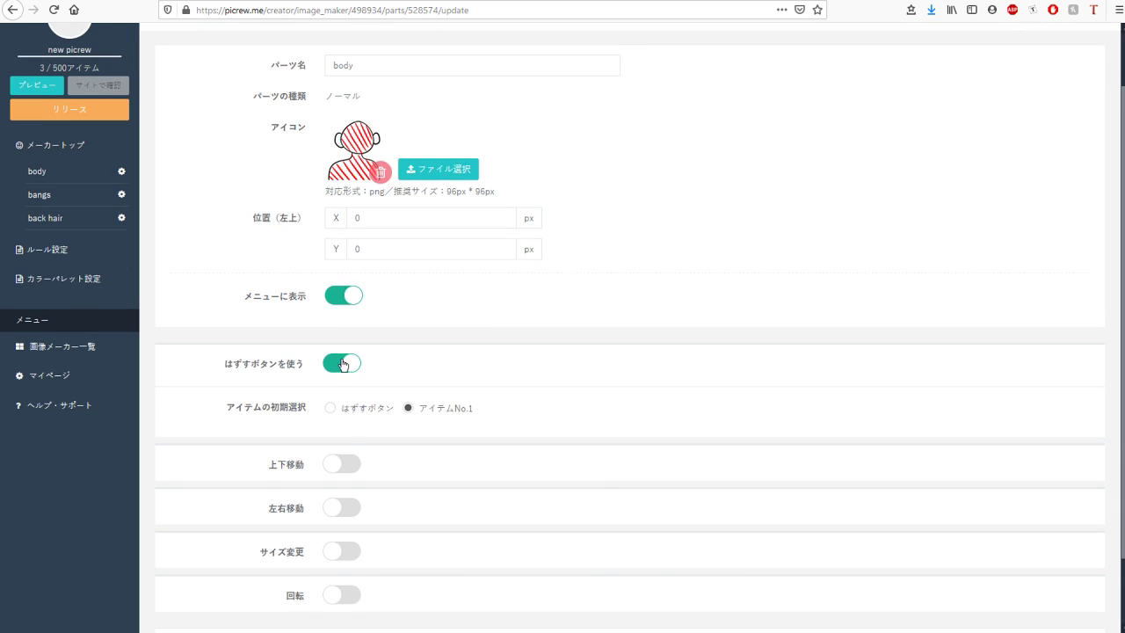
click(345, 365)
click(349, 369)
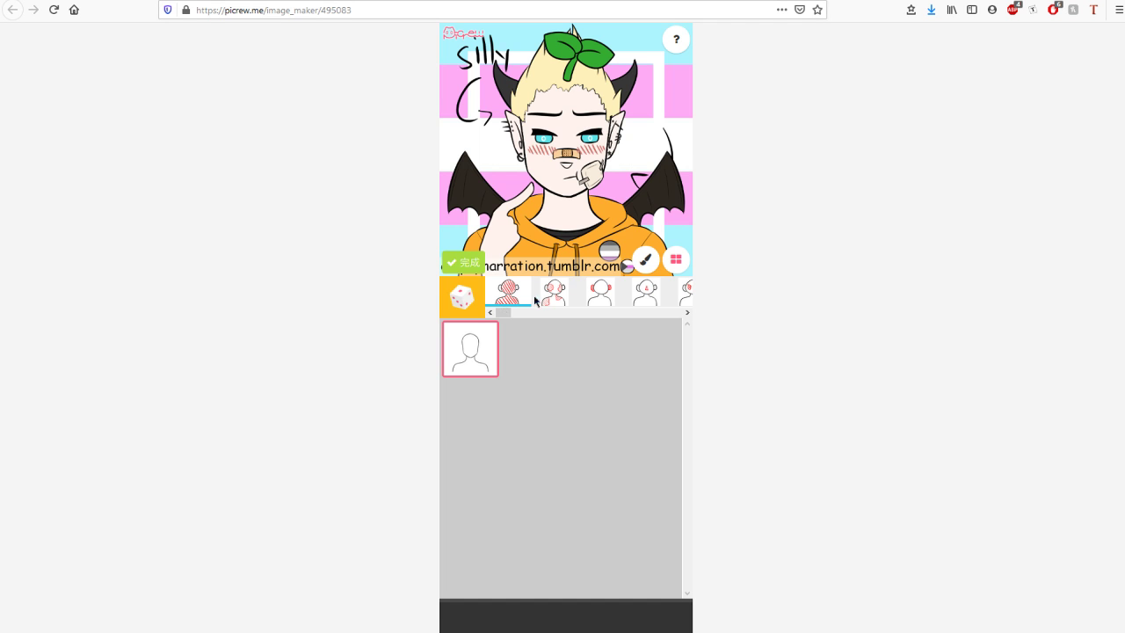
Try a vitiligo item in the example maker, and set the "new picrew" body part's アイテムの初期選択 to はずすボタン.
click(557, 302)
click(540, 370)
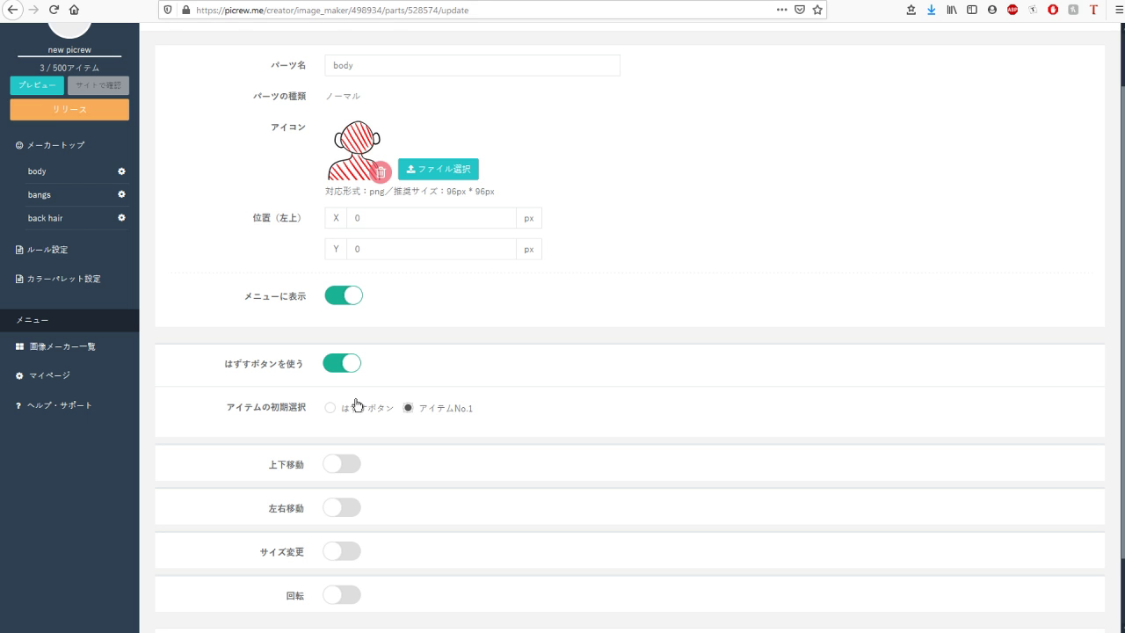
mouse_move(382, 169)
click(356, 408)
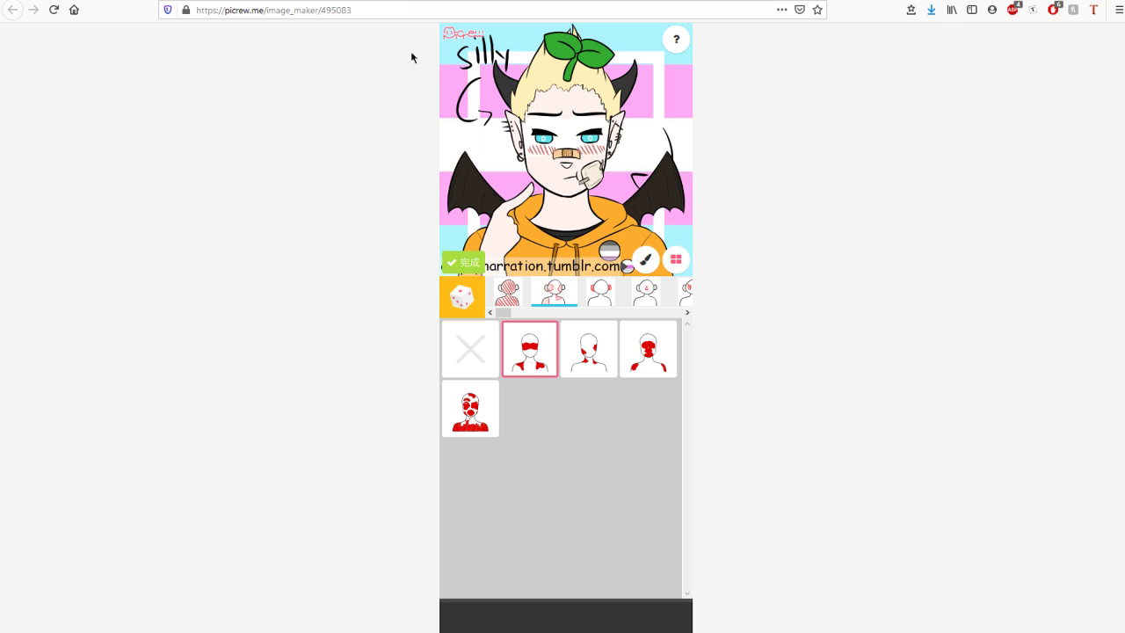
Choose the remove option for vitiligo in the example maker and compare the items of the body, vitiligo and ears parts.
click(492, 352)
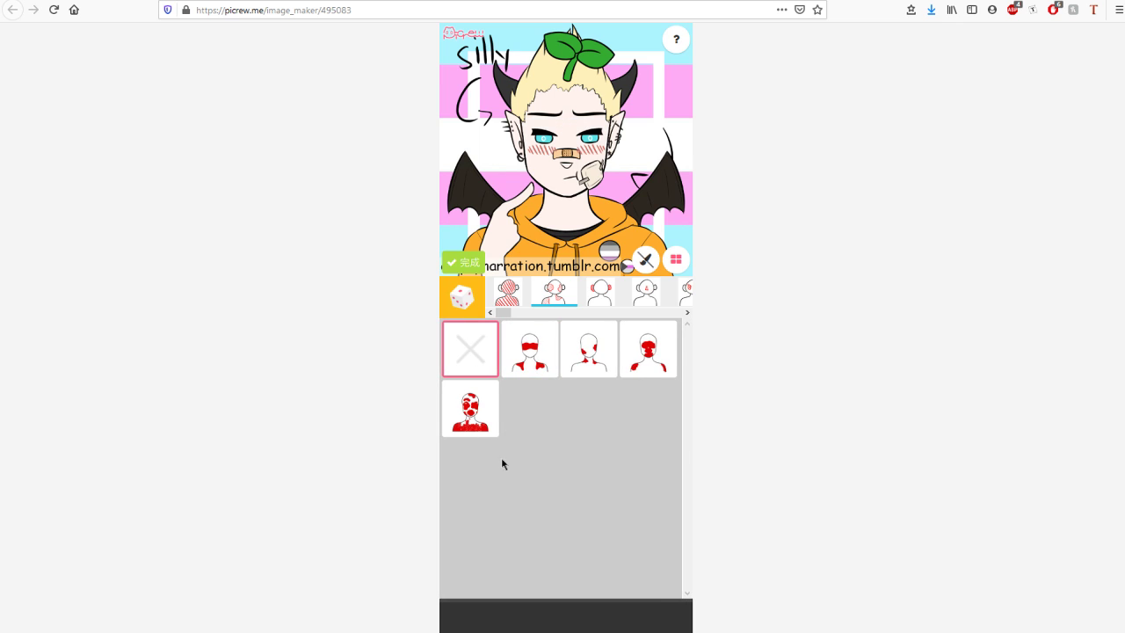
click(507, 290)
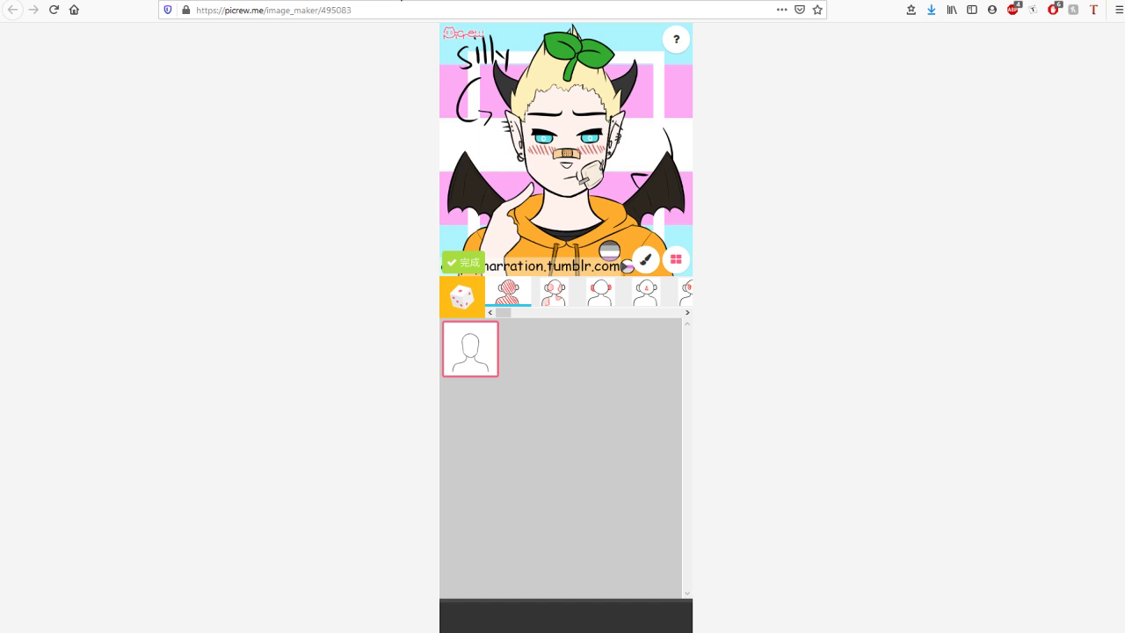
click(555, 299)
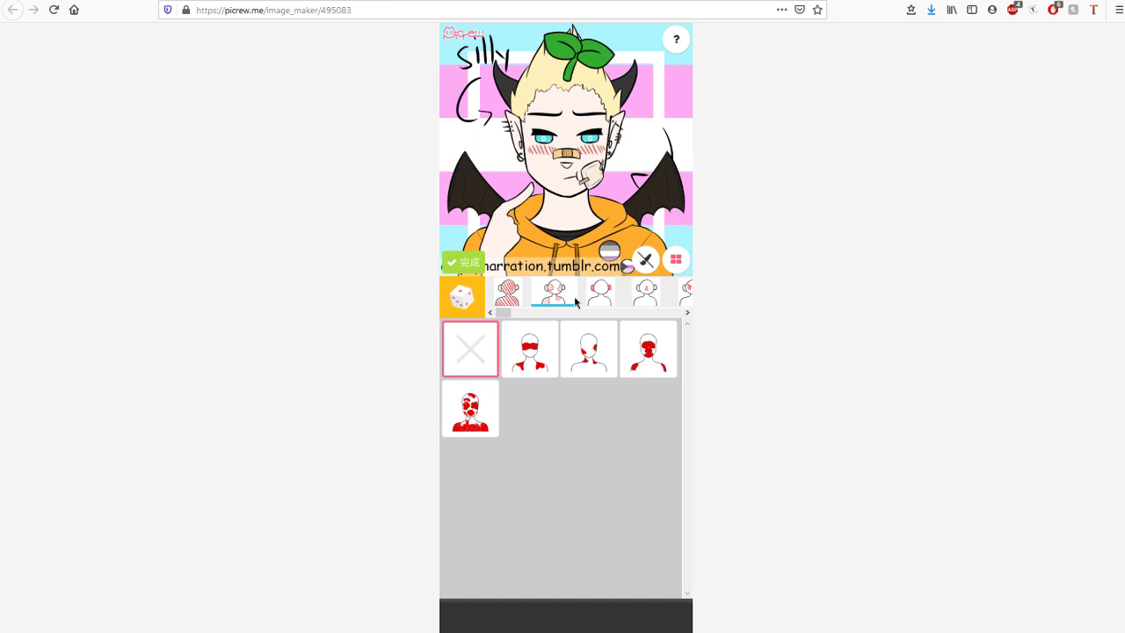
click(609, 297)
click(554, 295)
click(514, 299)
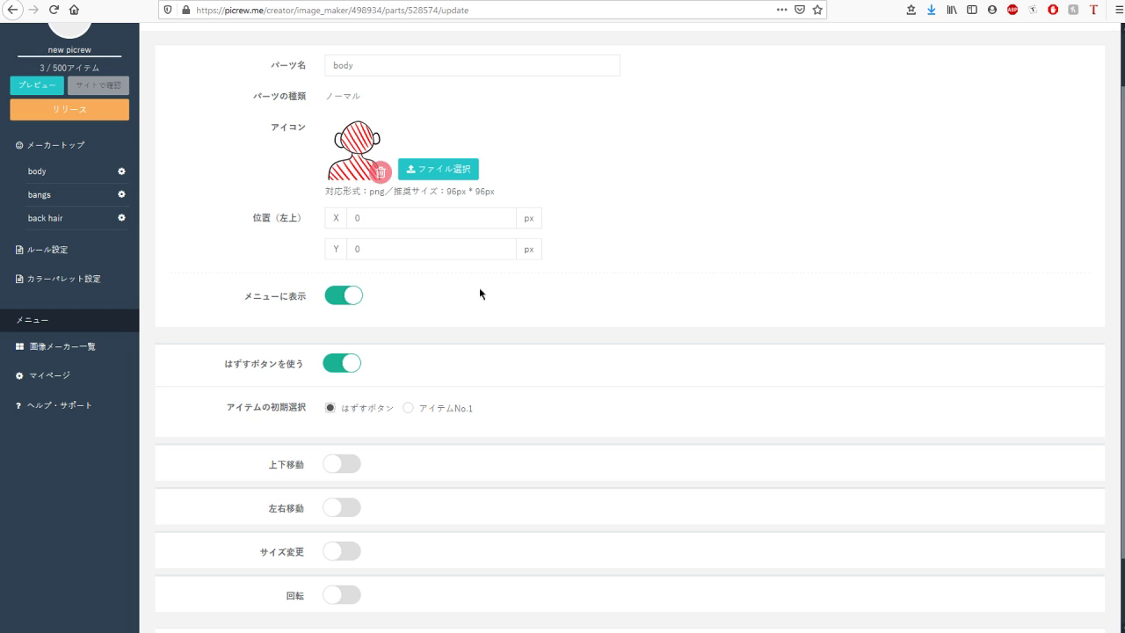
Enable 上下移動, 左右移動 and 回転 for the "new picrew" body part, with サイズ変更 off.
scroll(453, 305, down, 2)
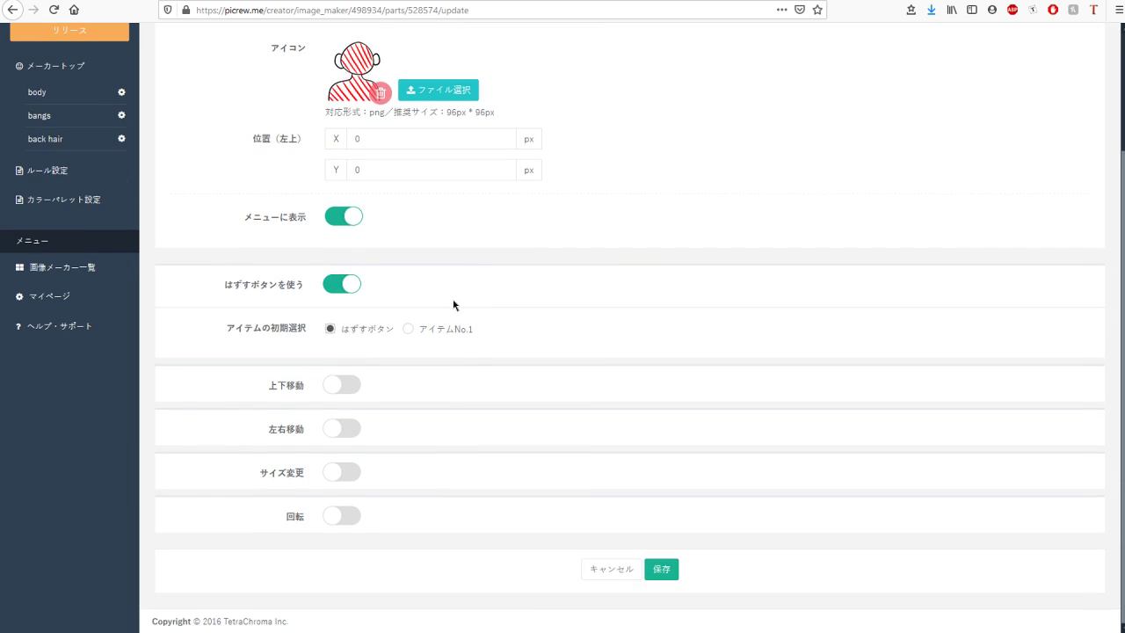
click(342, 518)
click(342, 473)
click(336, 387)
scroll(477, 401, down, 4)
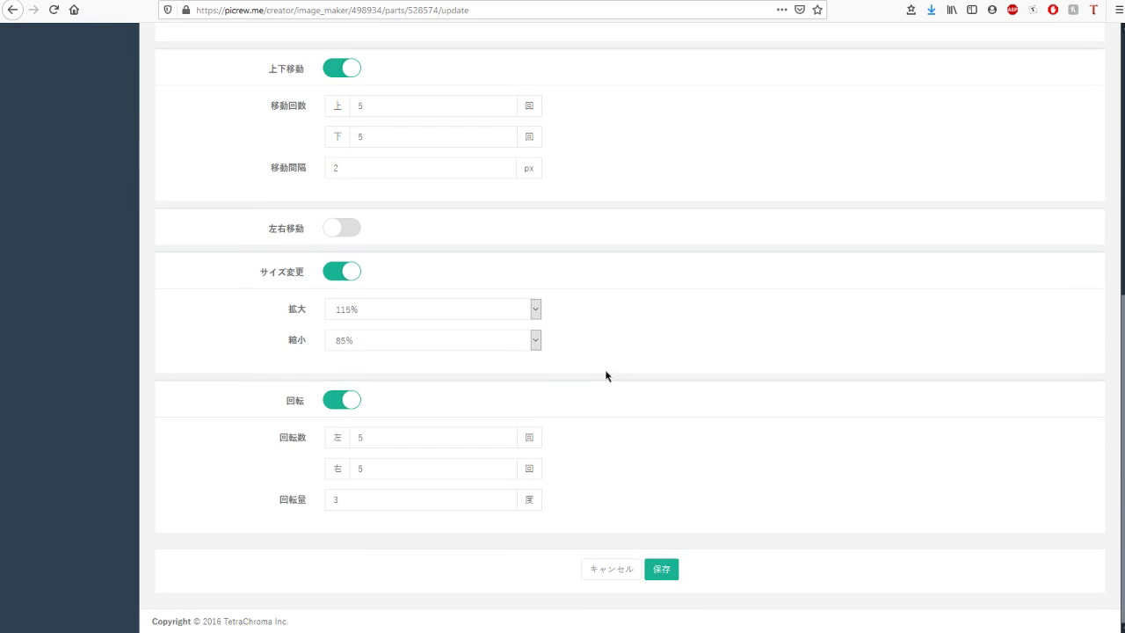
click(342, 271)
click(341, 312)
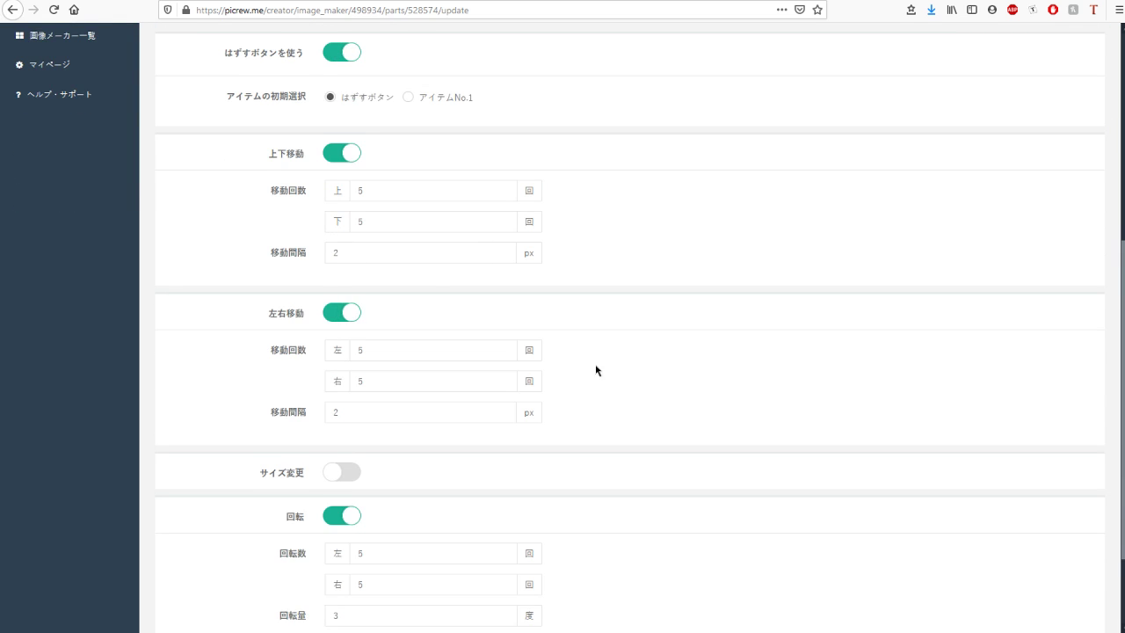
Set the 上 and 下 移動回数 of the body part's 上下移動 to 25 each.
scroll(595, 369, down, 3)
scroll(634, 370, up, 1)
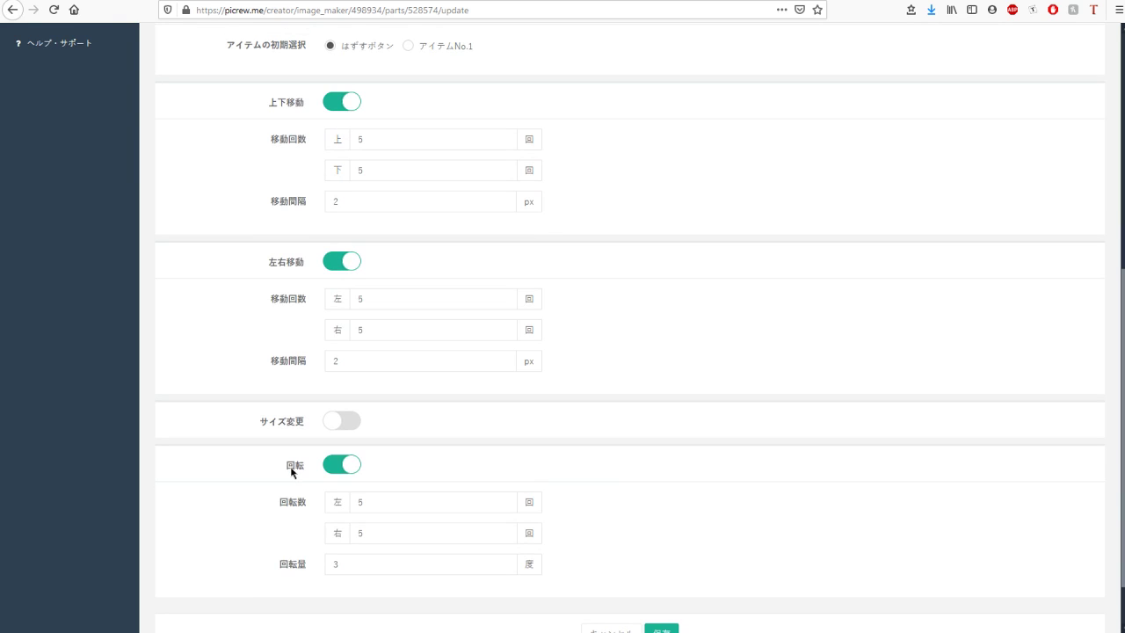
drag(330, 201, 391, 192)
click(367, 211)
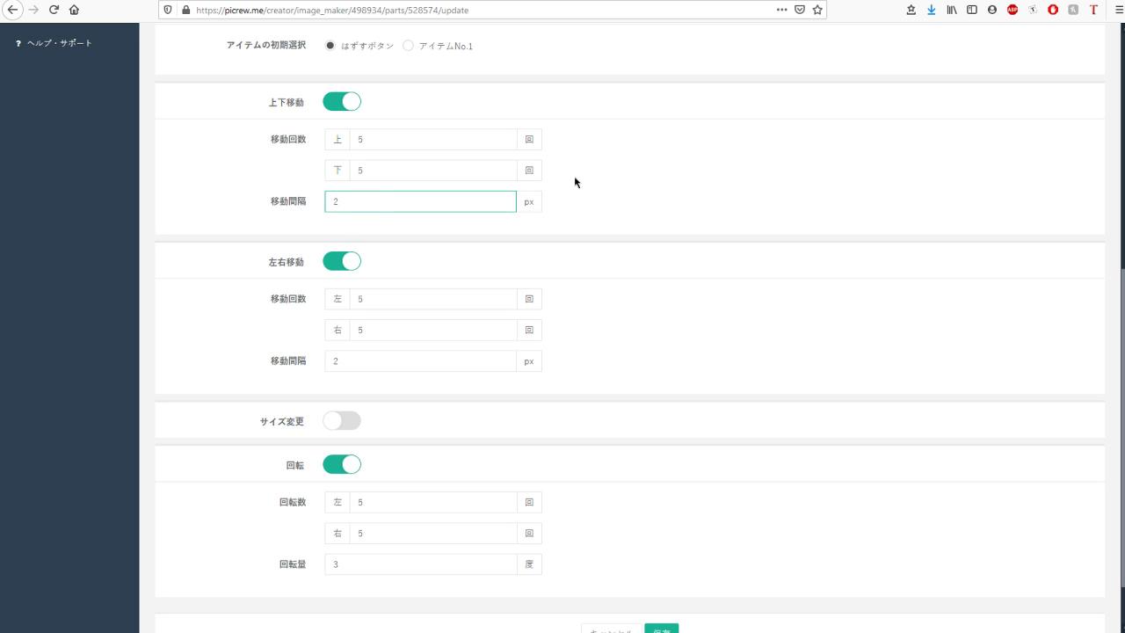
drag(360, 132, 381, 129)
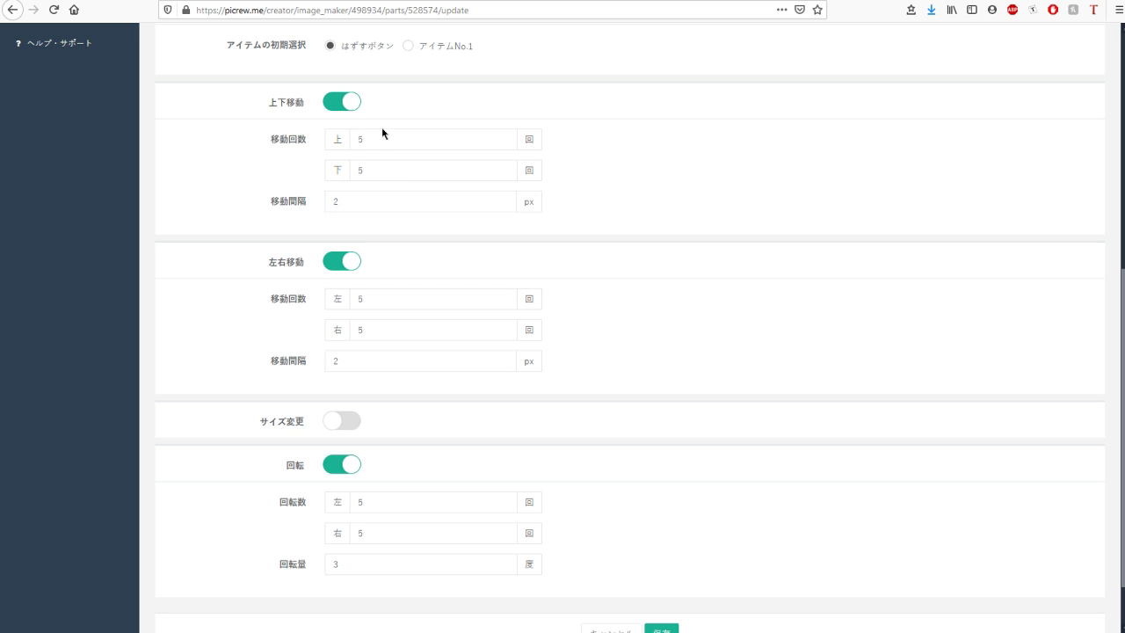
click(389, 134)
click(362, 175)
text(2)
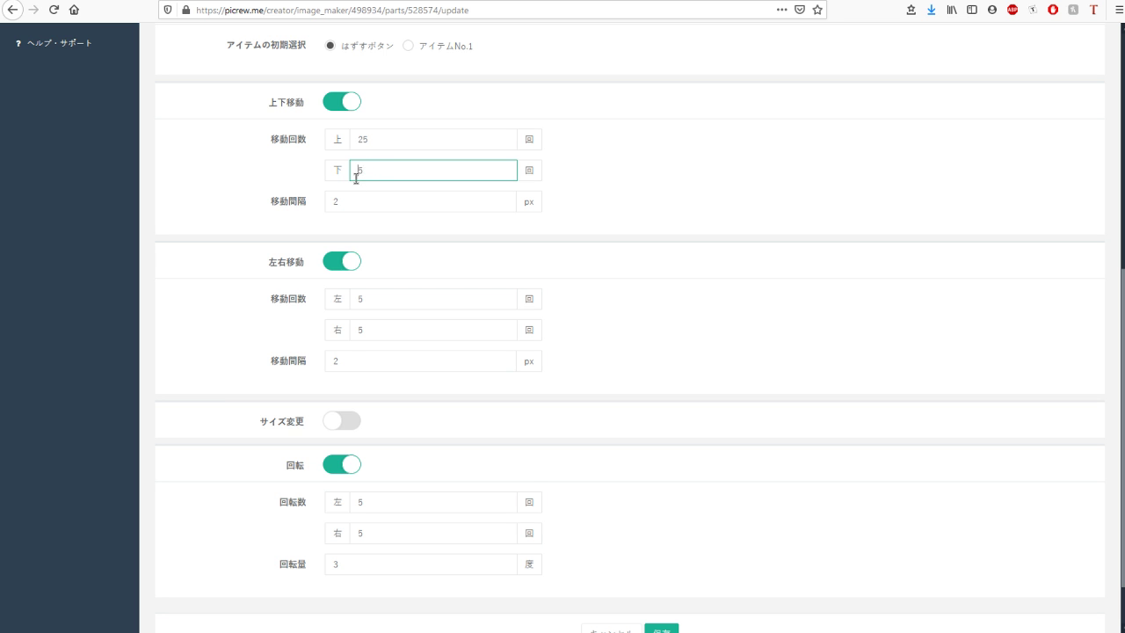
Set the 左 and 右 移動回数 of the body part's 左右移動 to 25 each.
click(354, 298)
text(2)
click(355, 329)
text(2)
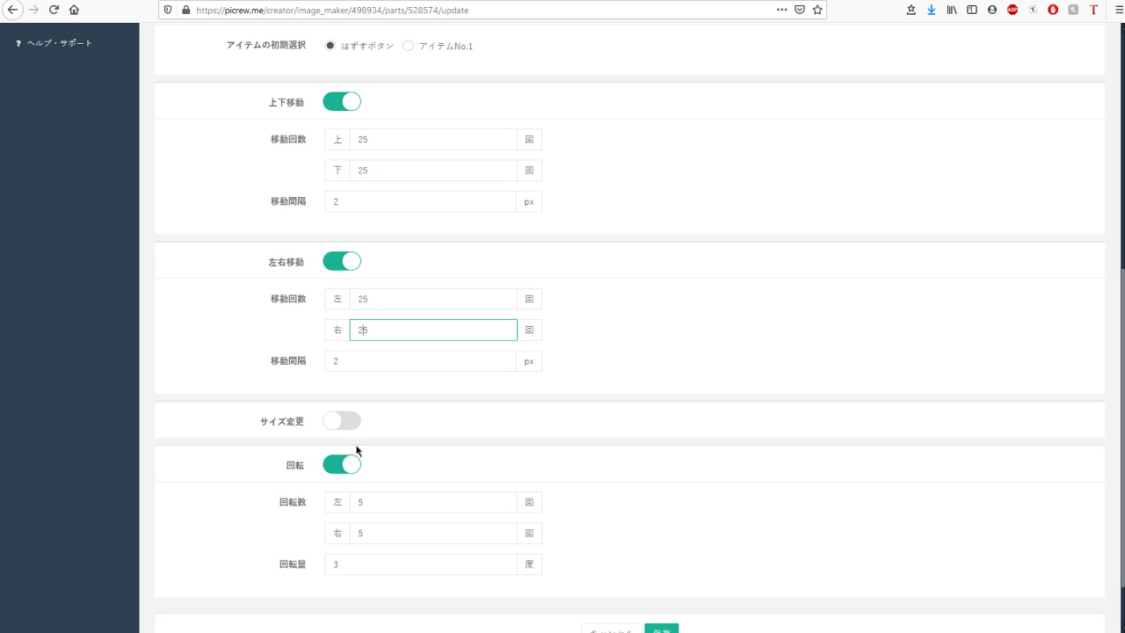
Set the 左 and 右 回転数 of the body part's 回転 option to 25 each.
click(358, 501)
text(2)
click(356, 533)
scroll(425, 284, up, 5)
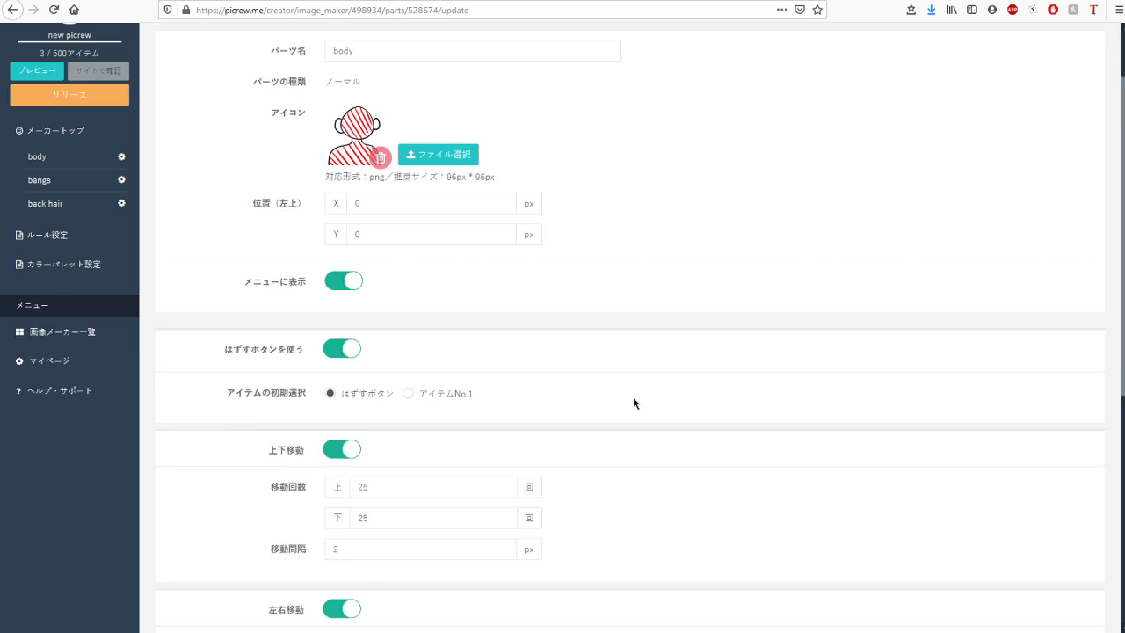
Switch off 上下移動, 左右移動 and 回転 for the body part.
scroll(425, 284, down, 4)
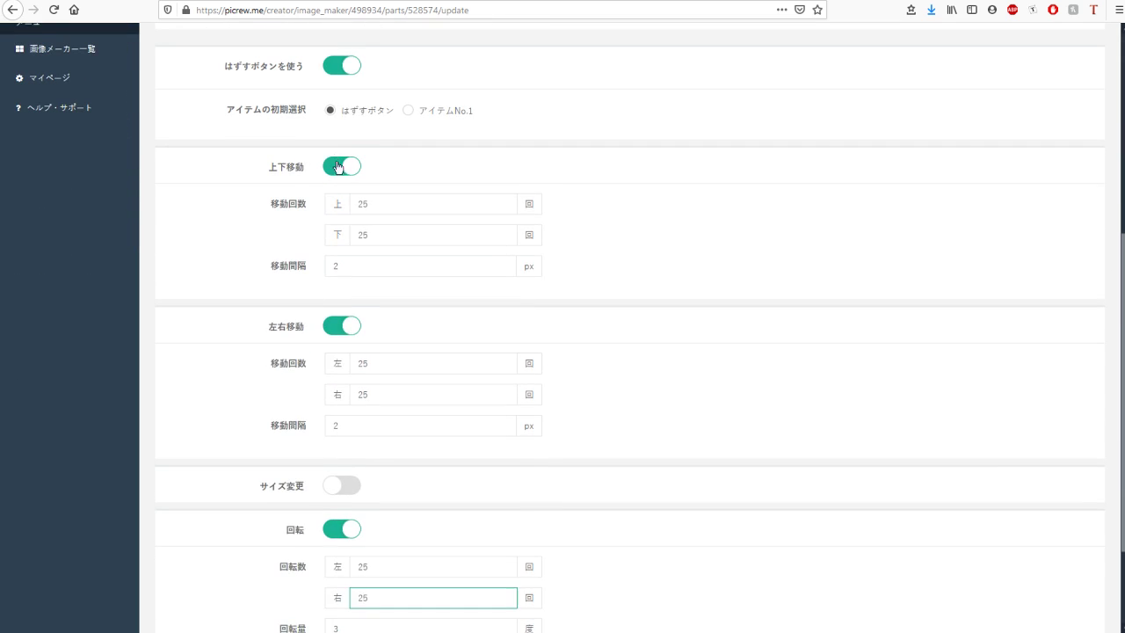
click(342, 167)
click(336, 213)
click(335, 400)
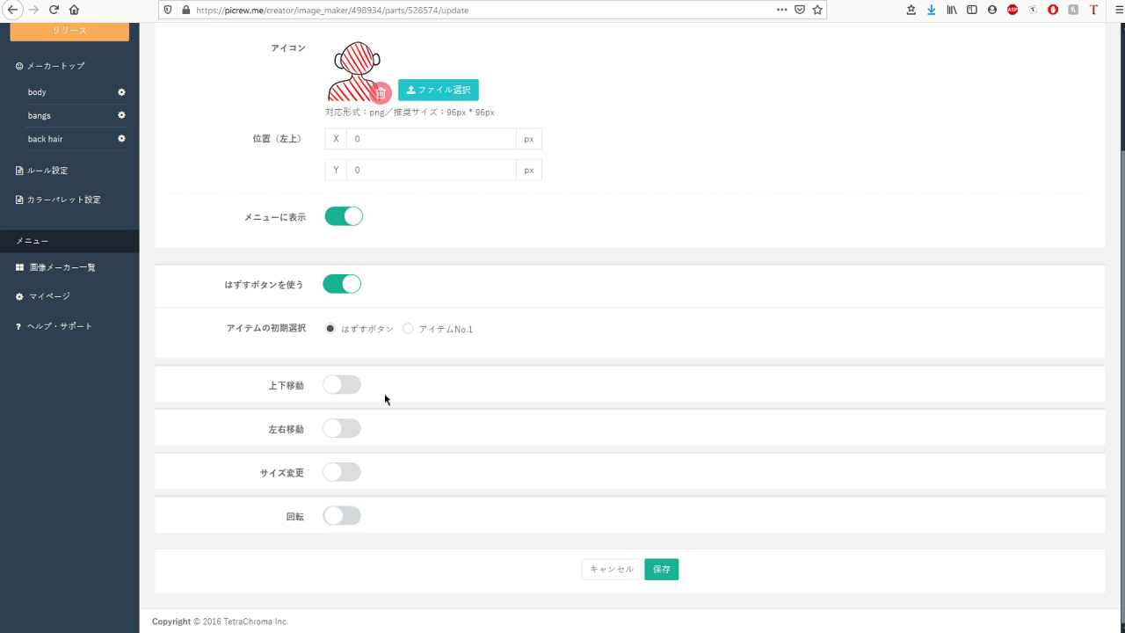
Try enabling サイズ変更 for the body part and check the percentages offered for 拡大 and 縮小.
click(355, 472)
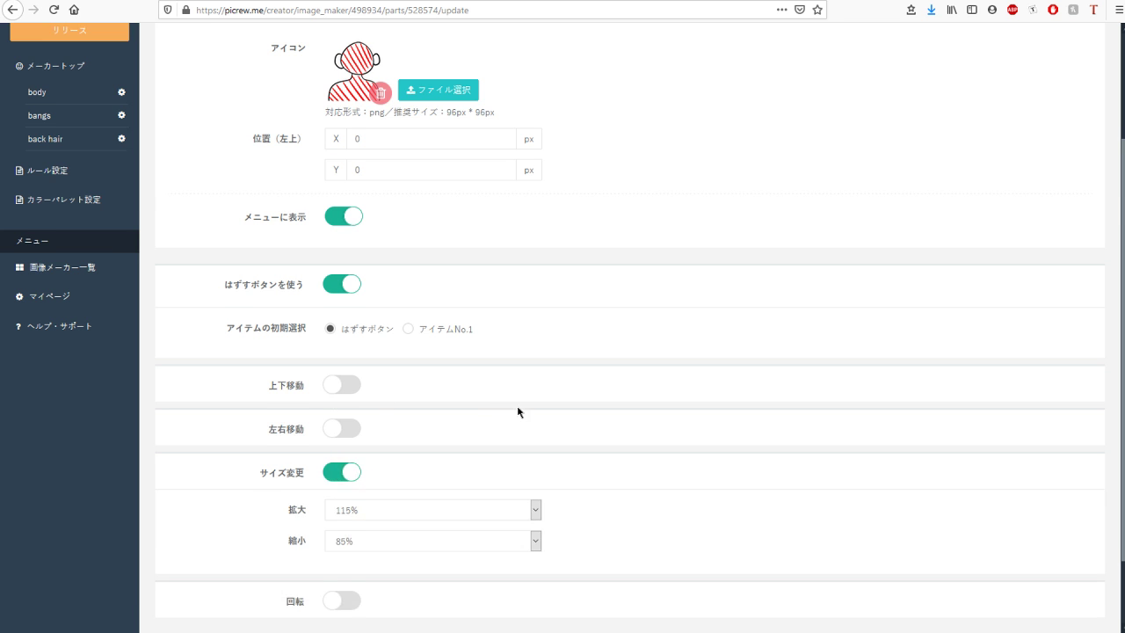
scroll(676, 379, down, 2)
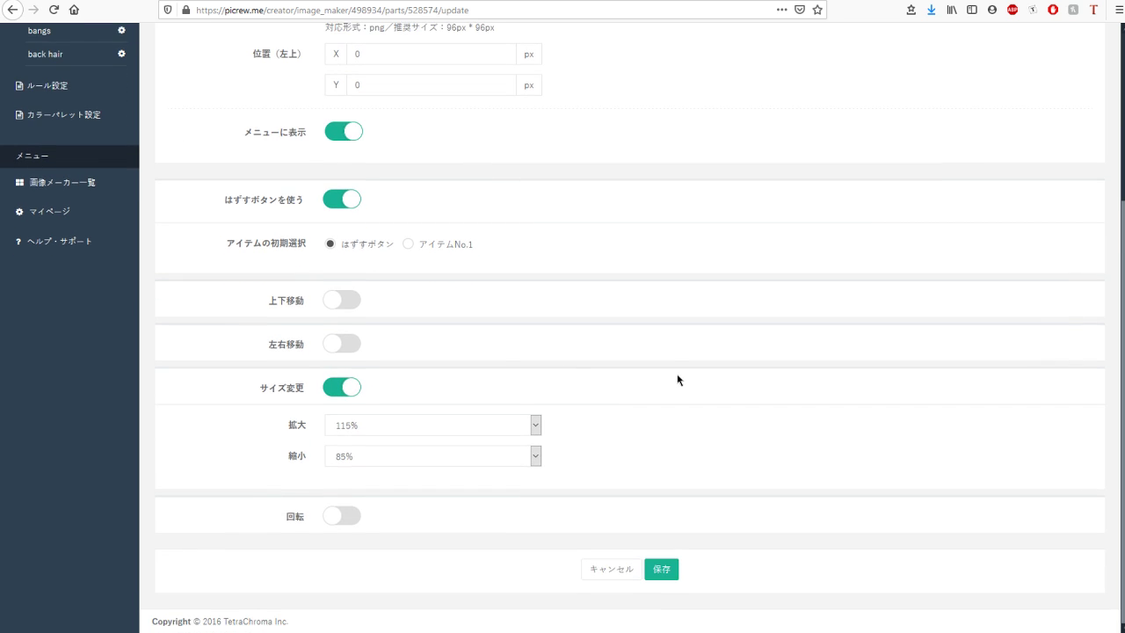
click(525, 428)
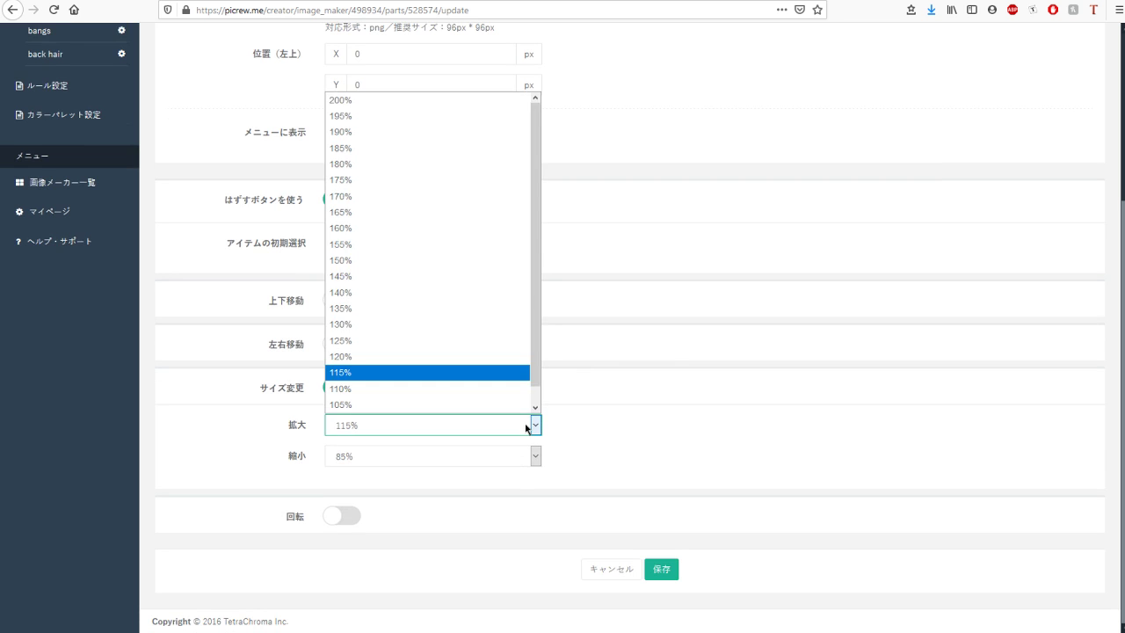
click(527, 426)
click(528, 455)
click(522, 461)
Review the body part's settings and switch its サイズ変更 option off.
scroll(653, 397, up, 5)
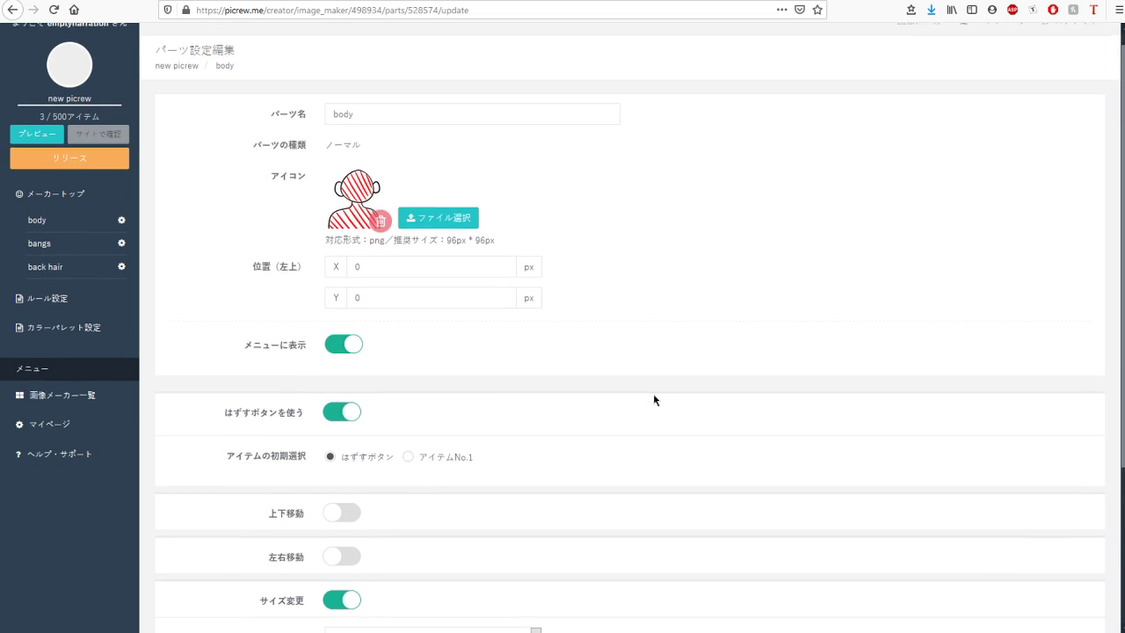
scroll(653, 396, down, 5)
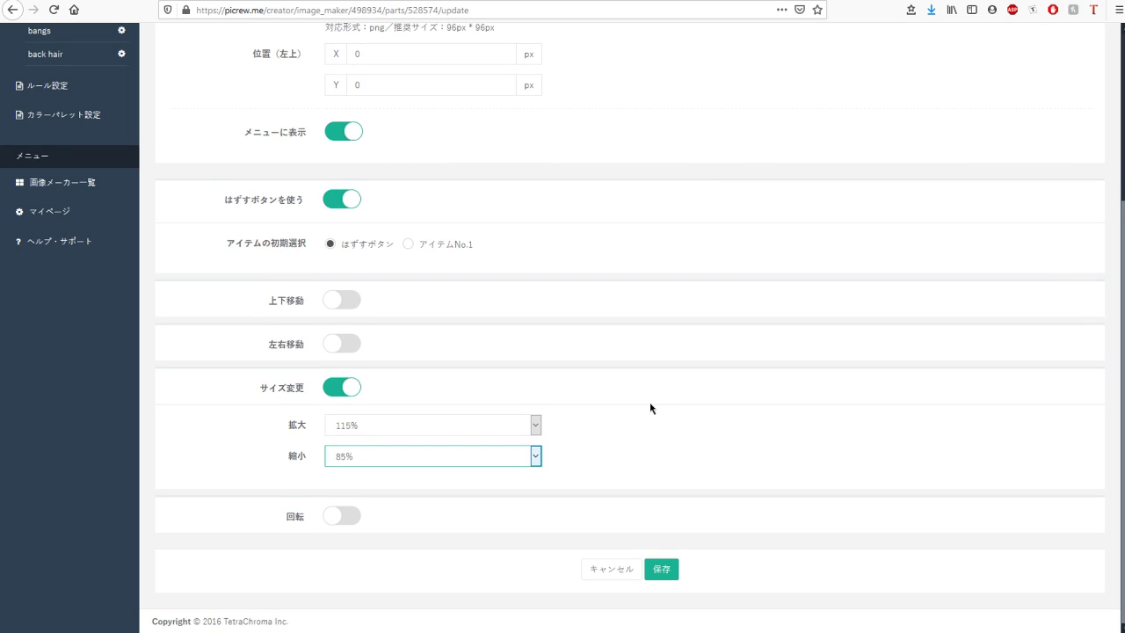
scroll(651, 408, up, 1)
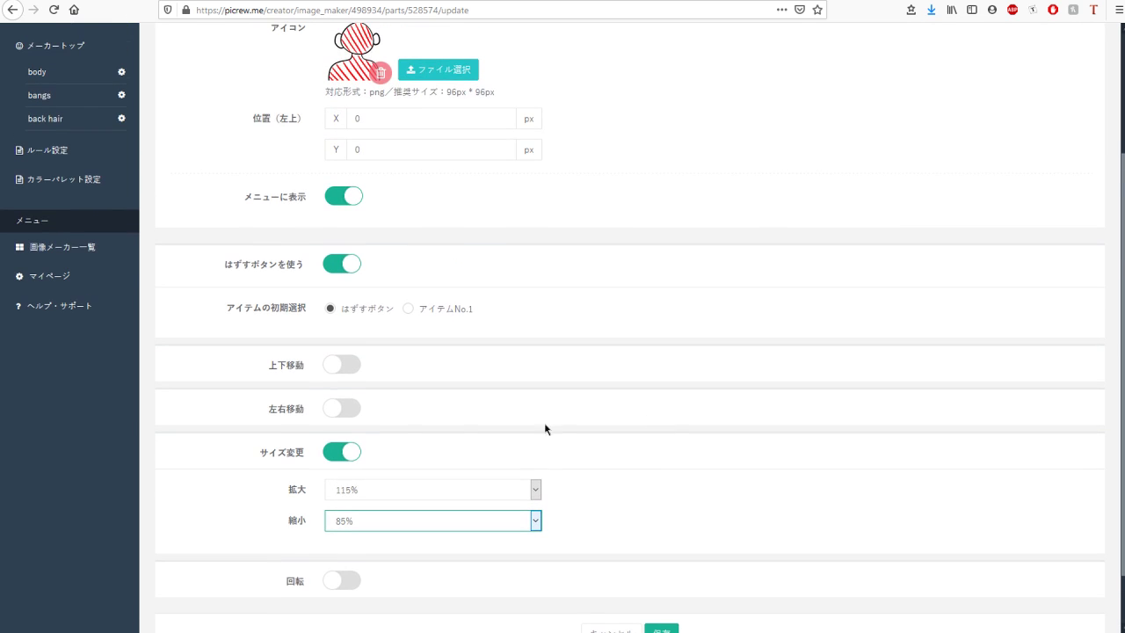
click(344, 453)
scroll(558, 389, up, 3)
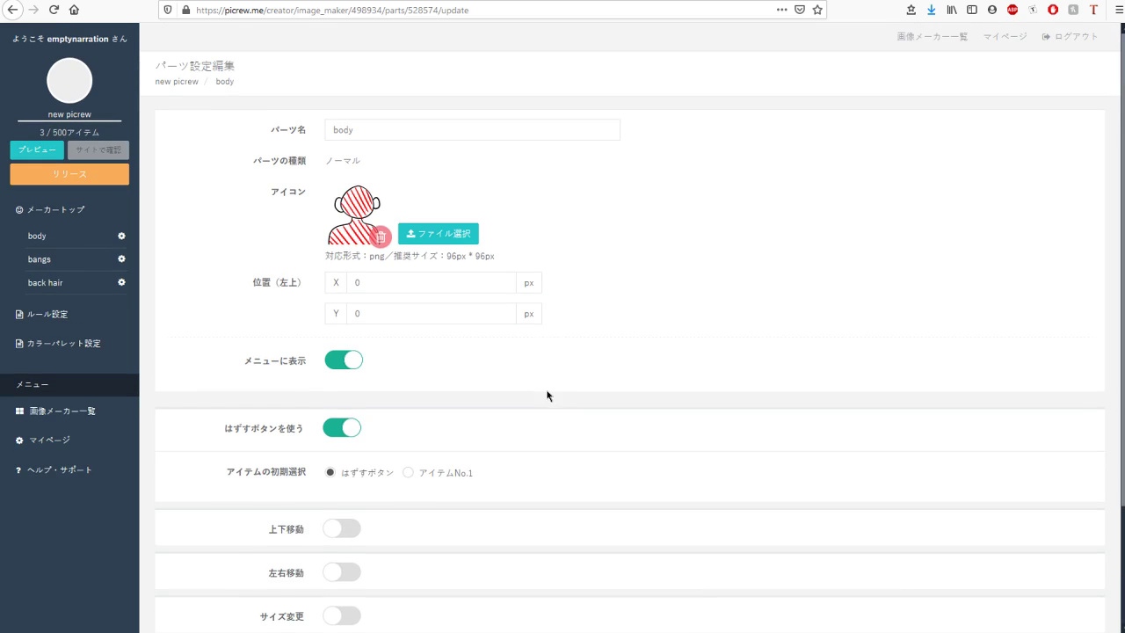
Open the management page of "icon creator thingy /アイコンメーカー" from the maker list and examine its parts' move, resize and rotate options.
click(935, 42)
scroll(791, 263, down, 3)
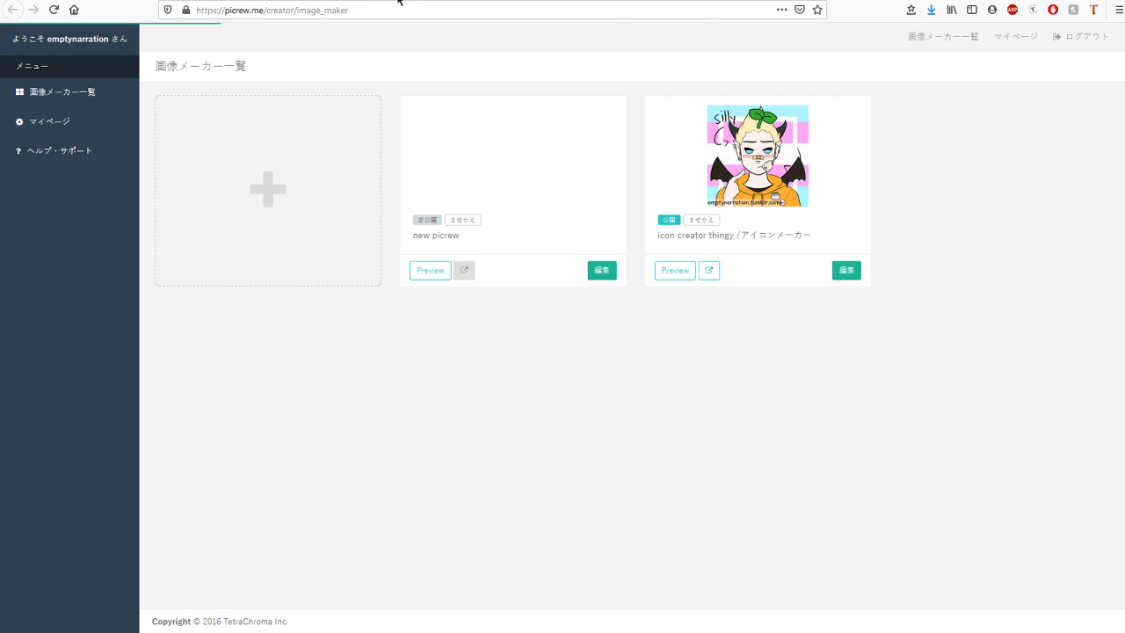
click(847, 272)
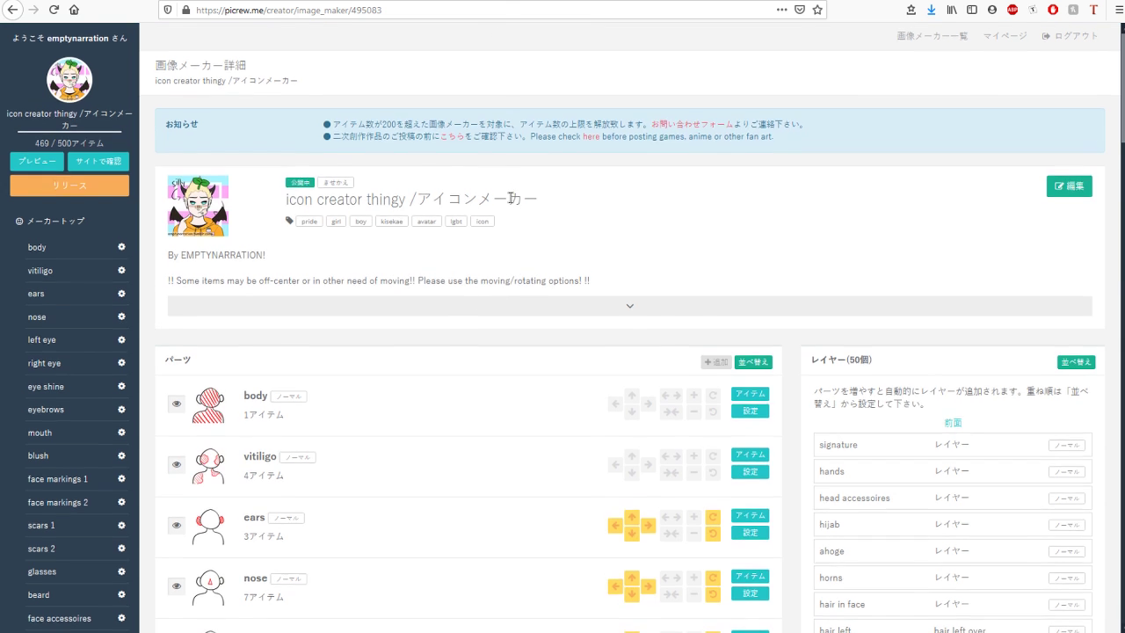
scroll(503, 210, down, 5)
scroll(503, 210, up, 3)
scroll(502, 208, down, 3)
scroll(496, 211, up, 3)
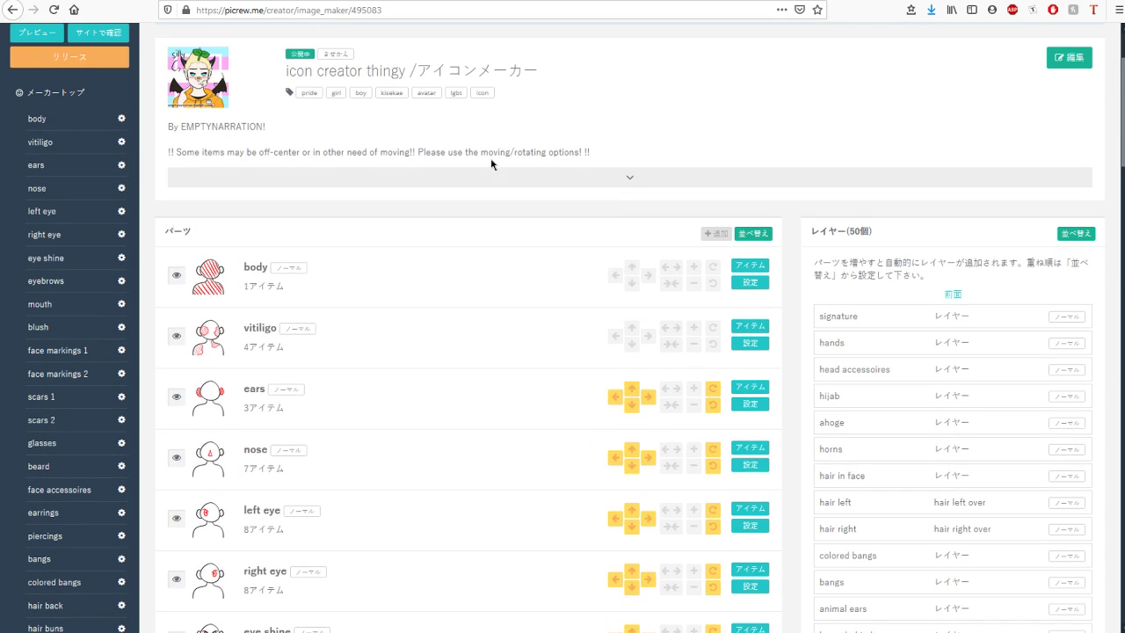
click(12, 10)
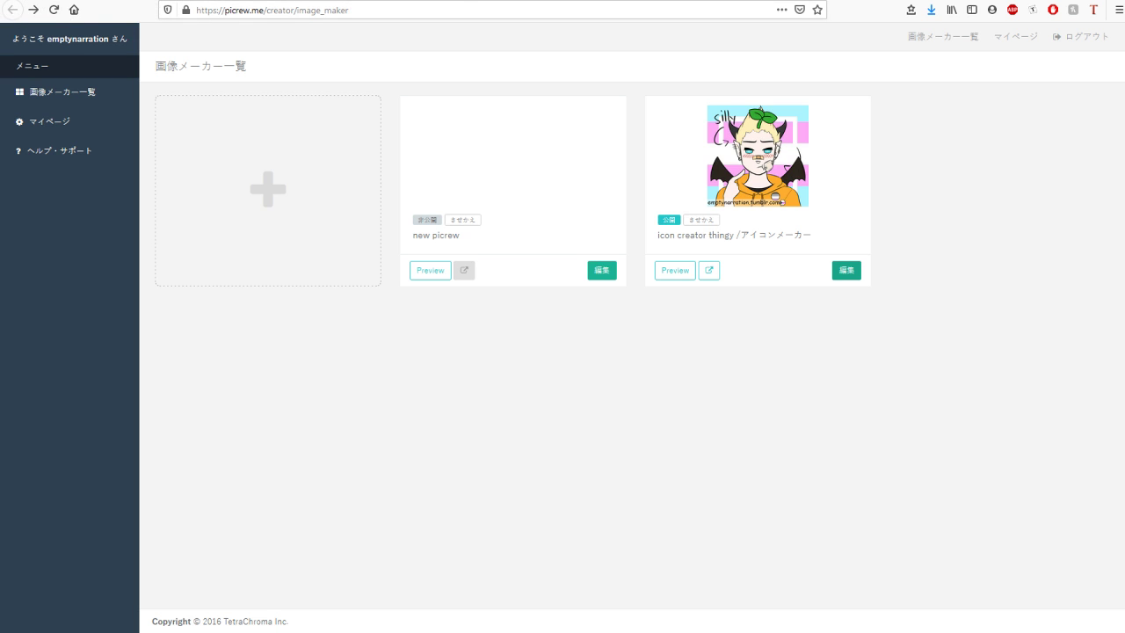
Return to the "new picrew" body part's settings and enable サイズ変更.
key(alt+Right)
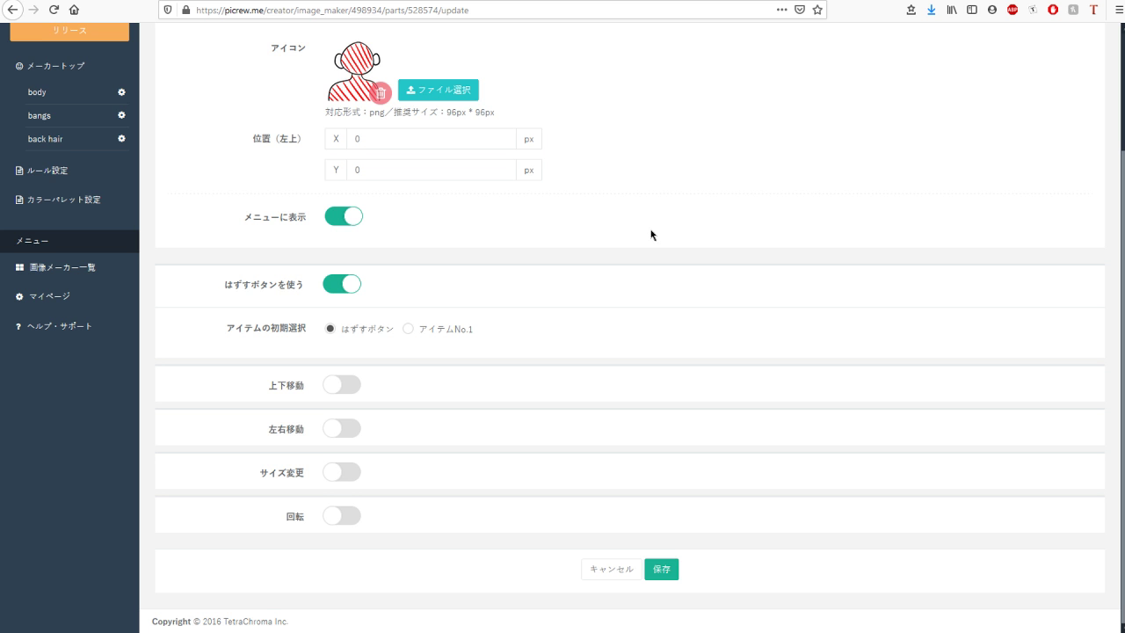
click(353, 471)
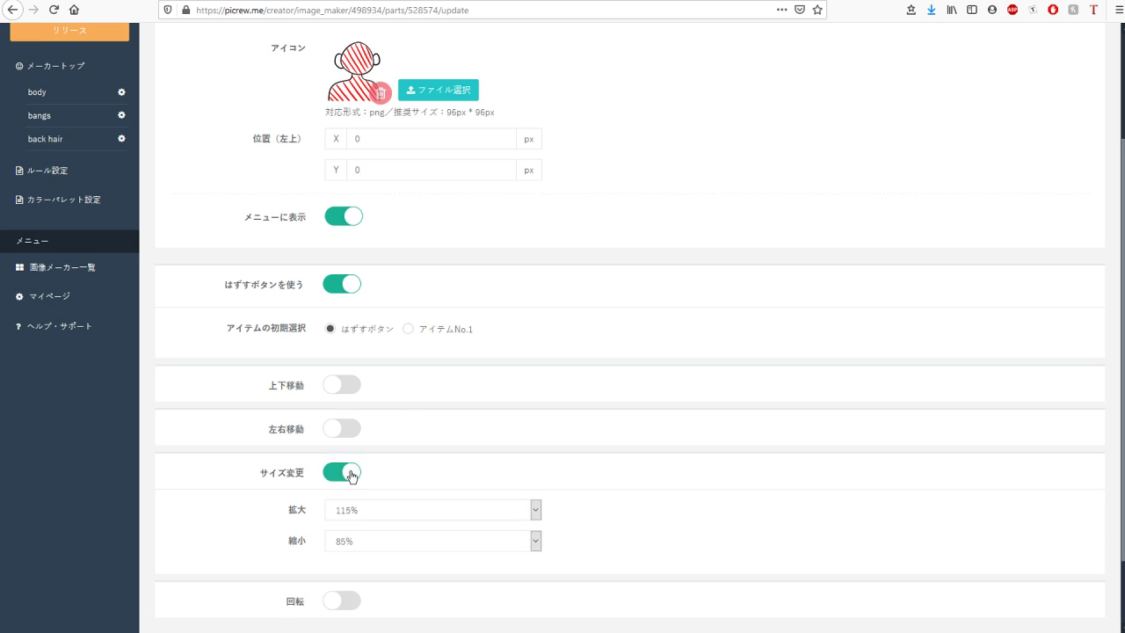
Switch the body part's サイズ変更 option off and check the preview of the "new picrew" maker.
click(353, 470)
scroll(552, 362, up, 3)
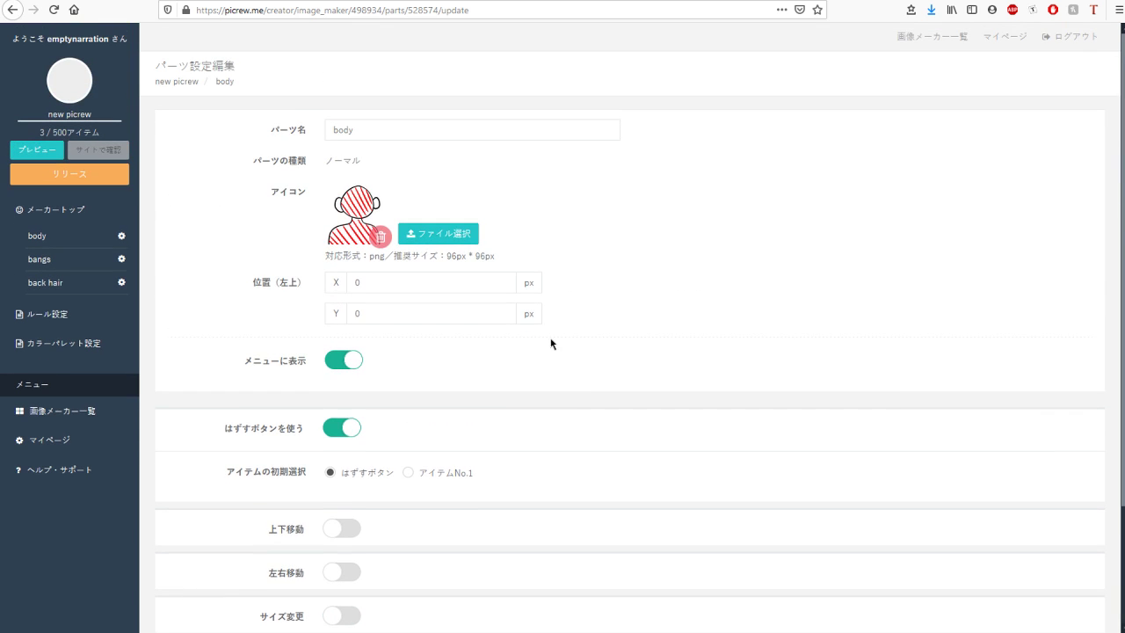
click(40, 147)
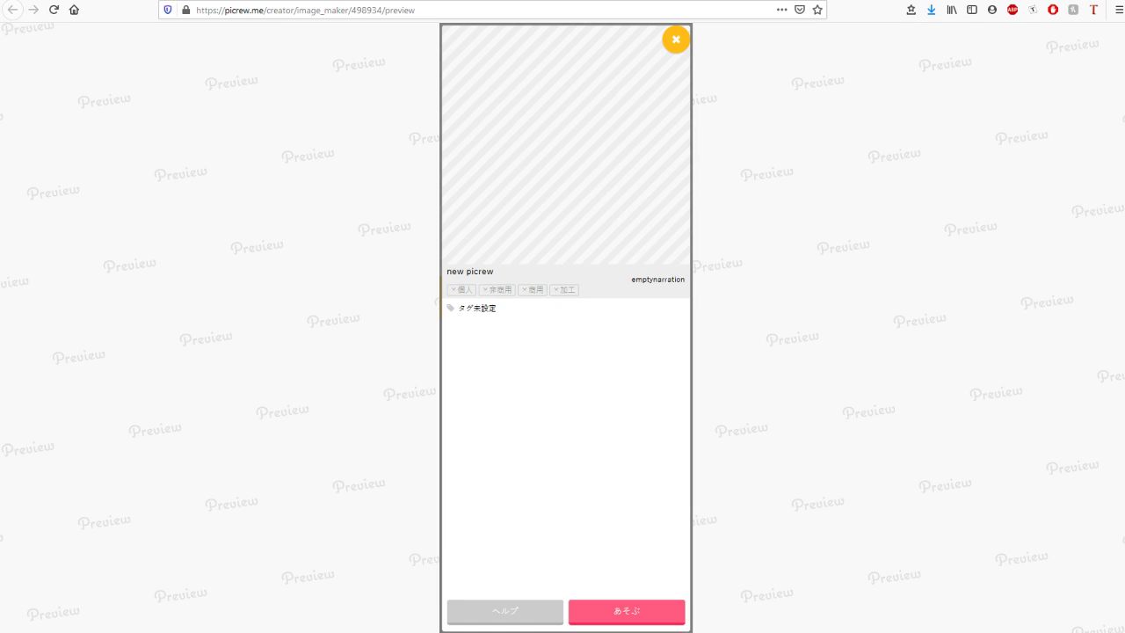
key(alt+Left)
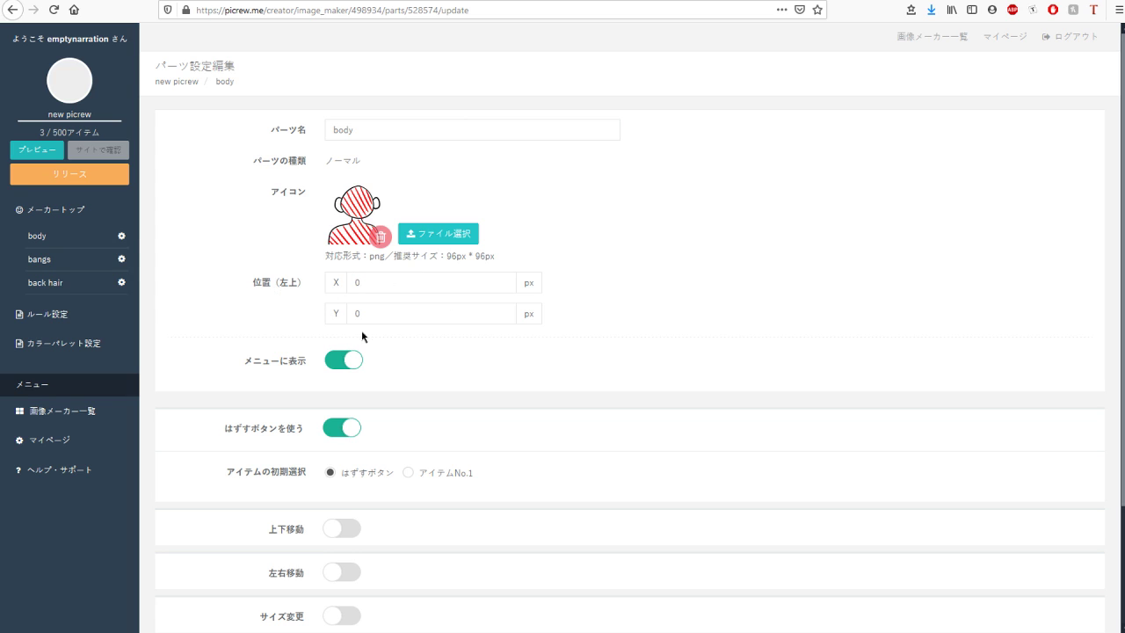
Save the body part's settings and check its white #FFFFFF colour entry, saving the colour without changes.
scroll(362, 329, down, 3)
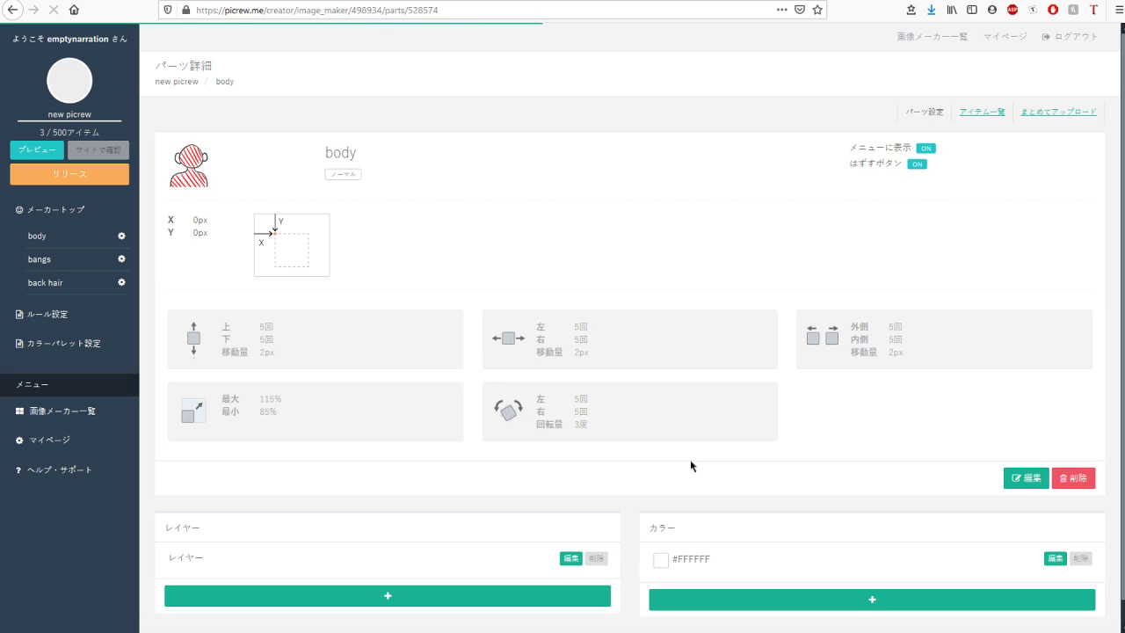
scroll(603, 232, down, 1)
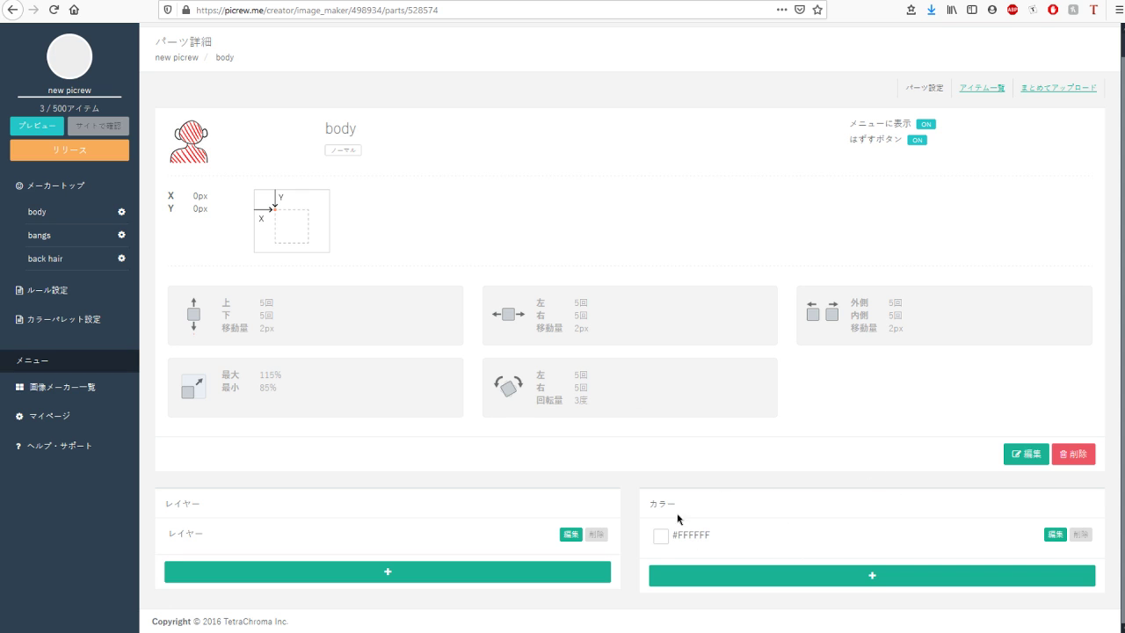
click(1055, 535)
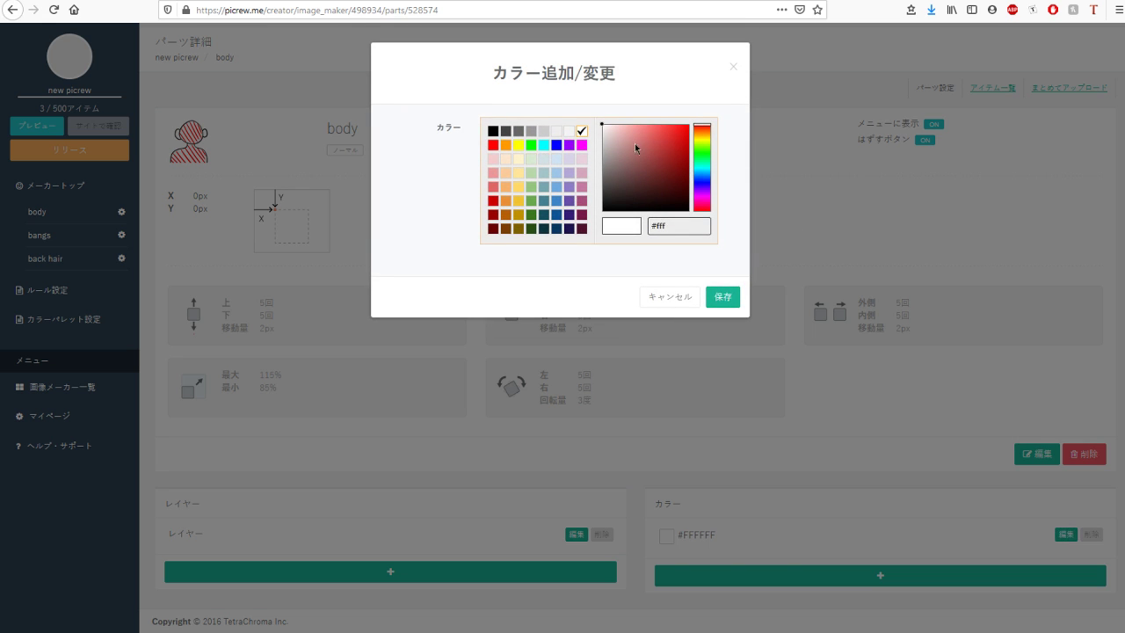
click(722, 296)
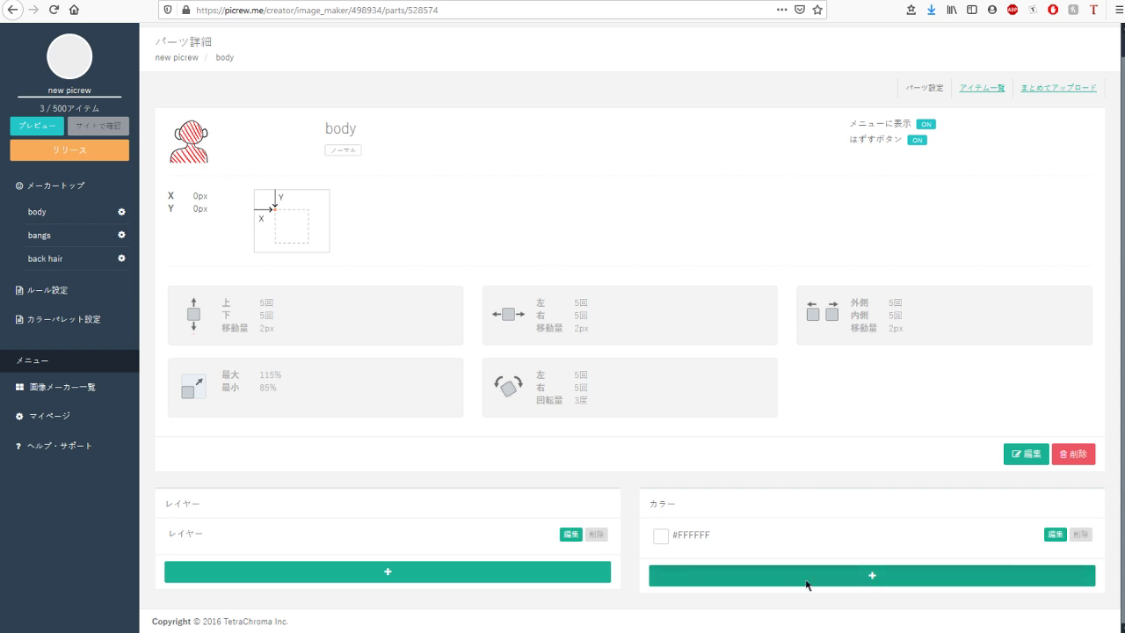
Add the grey colour #989898 to the body part's colour list.
click(806, 581)
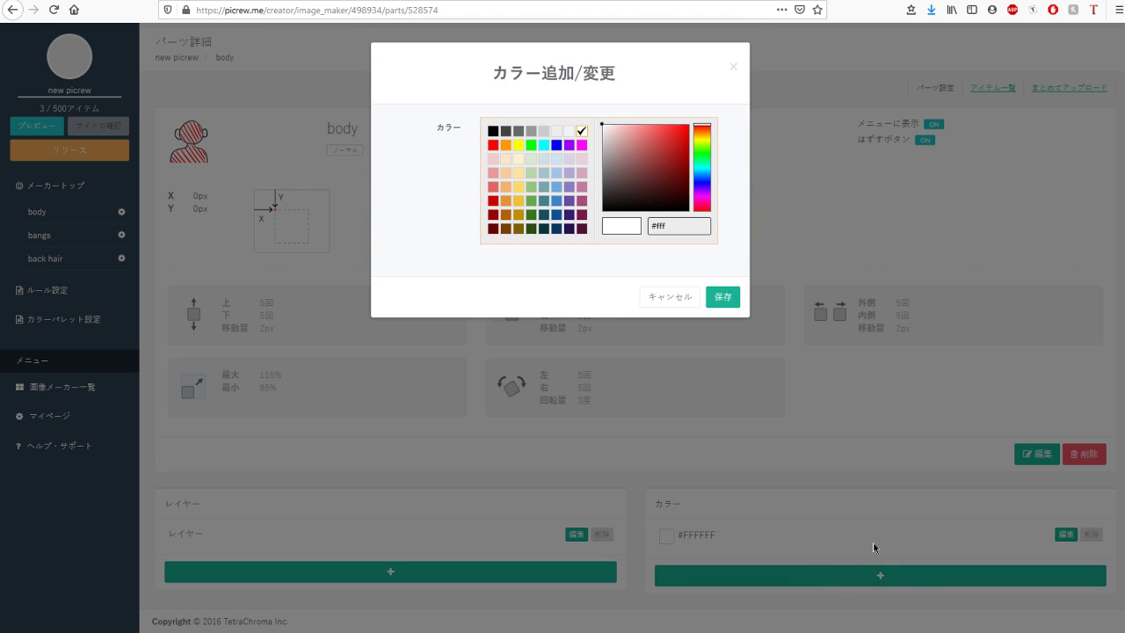
drag(628, 151, 585, 163)
click(721, 296)
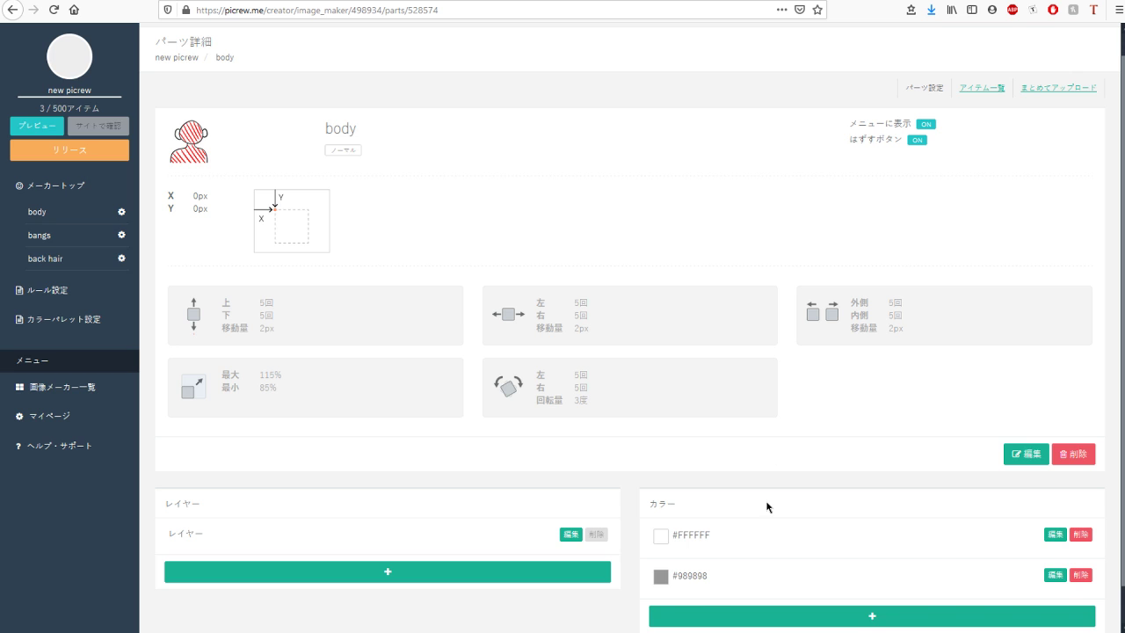
Add the light orange colour #FFCB92 to the body part's colour list.
scroll(756, 509, down, 1)
click(737, 576)
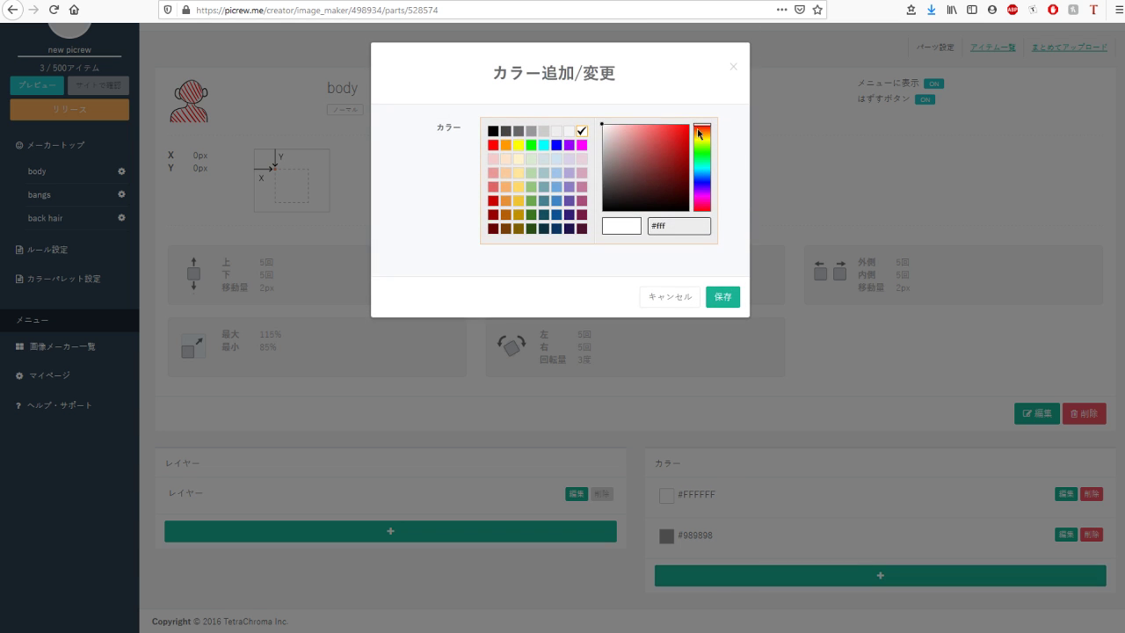
click(702, 137)
click(702, 129)
click(639, 124)
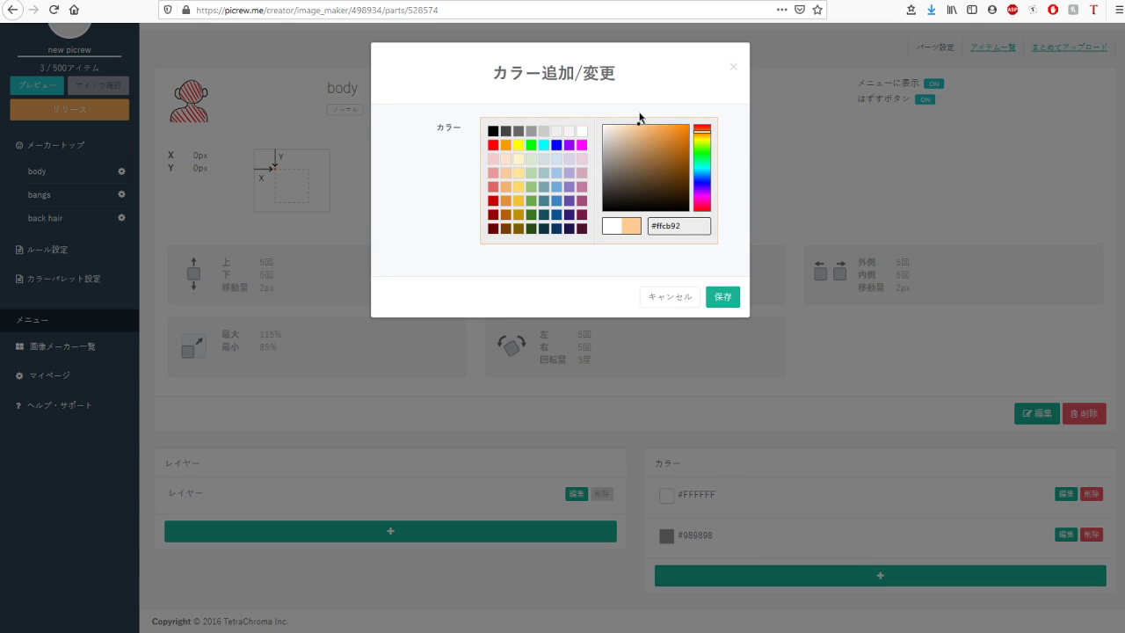
click(722, 299)
scroll(791, 387, down, 1)
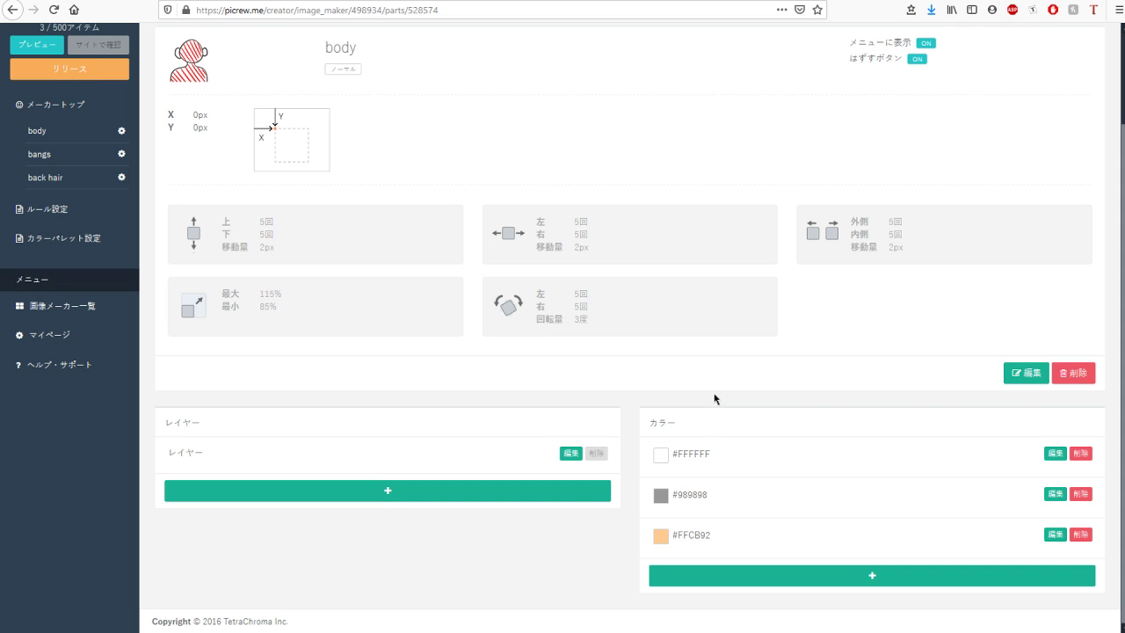
Open the body part's アイテム一覧 and view the image upload options for item No.1's thumbnail.
scroll(896, 351, up, 2)
scroll(668, 496, down, 2)
scroll(802, 427, up, 2)
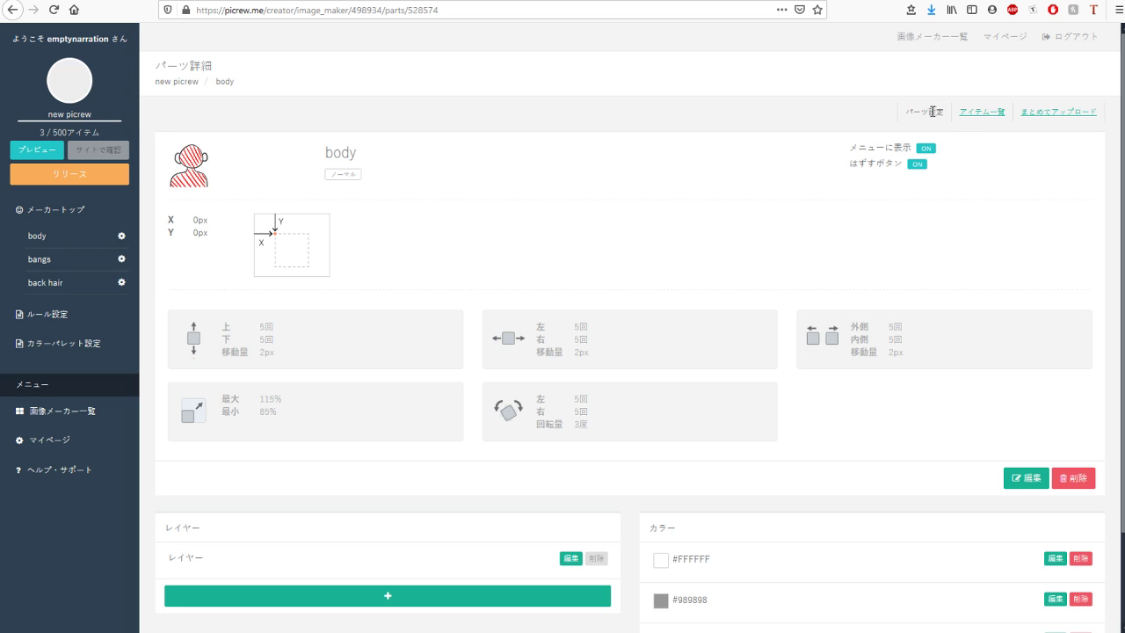
click(977, 118)
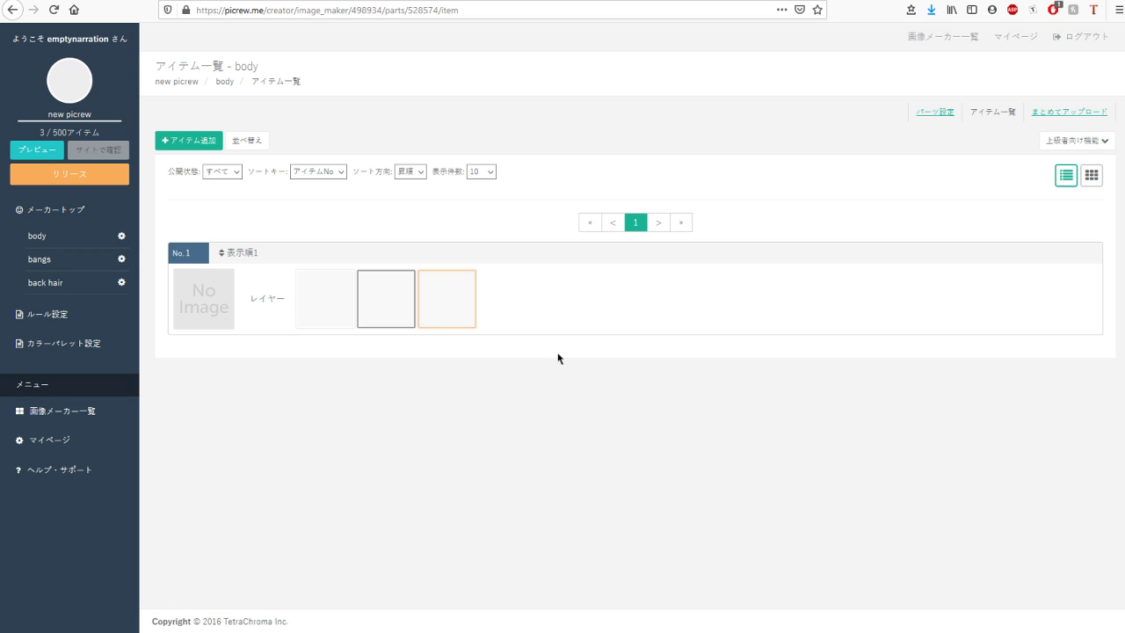
click(212, 288)
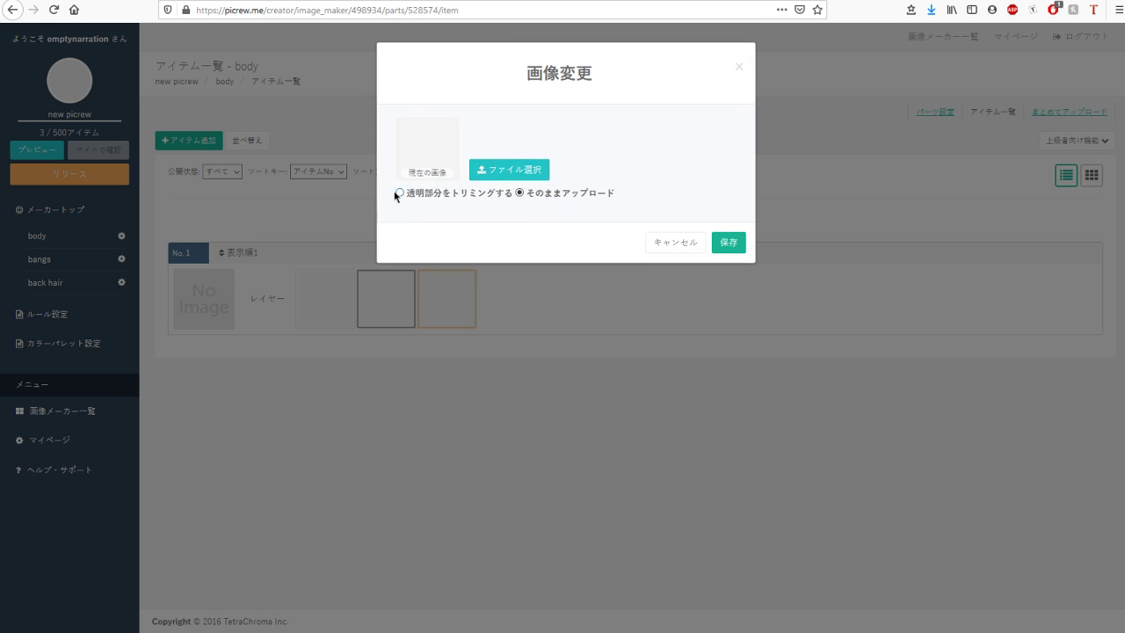
click(677, 248)
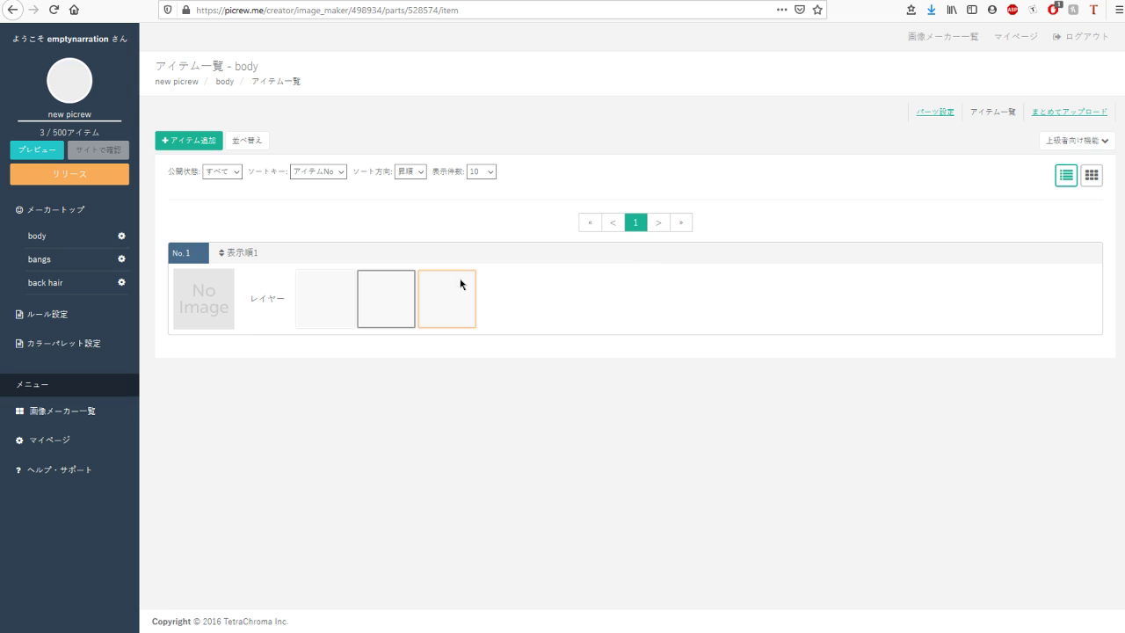
Upload image 5 from the picrew body folder as the thumbnail of body item No.1.
mouse_move(196, 307)
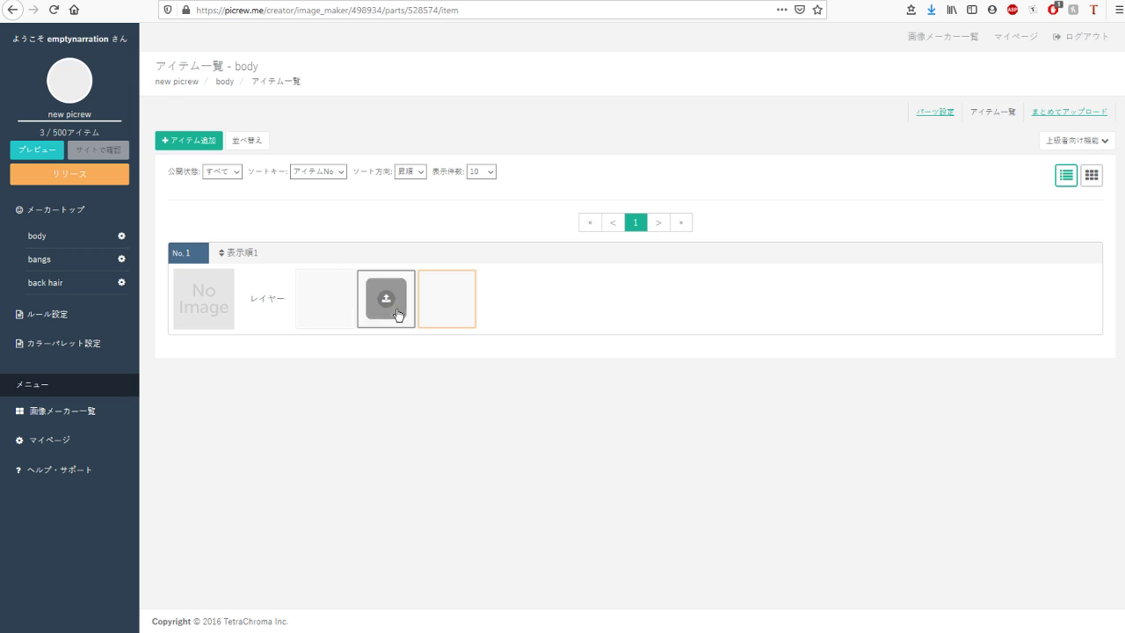
click(223, 324)
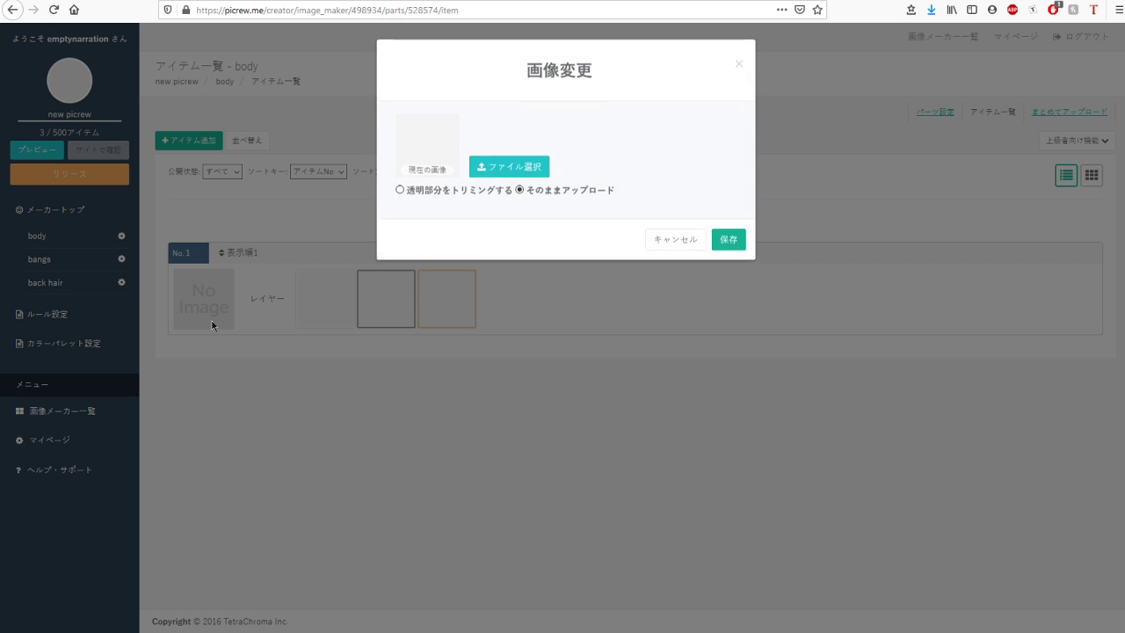
click(494, 170)
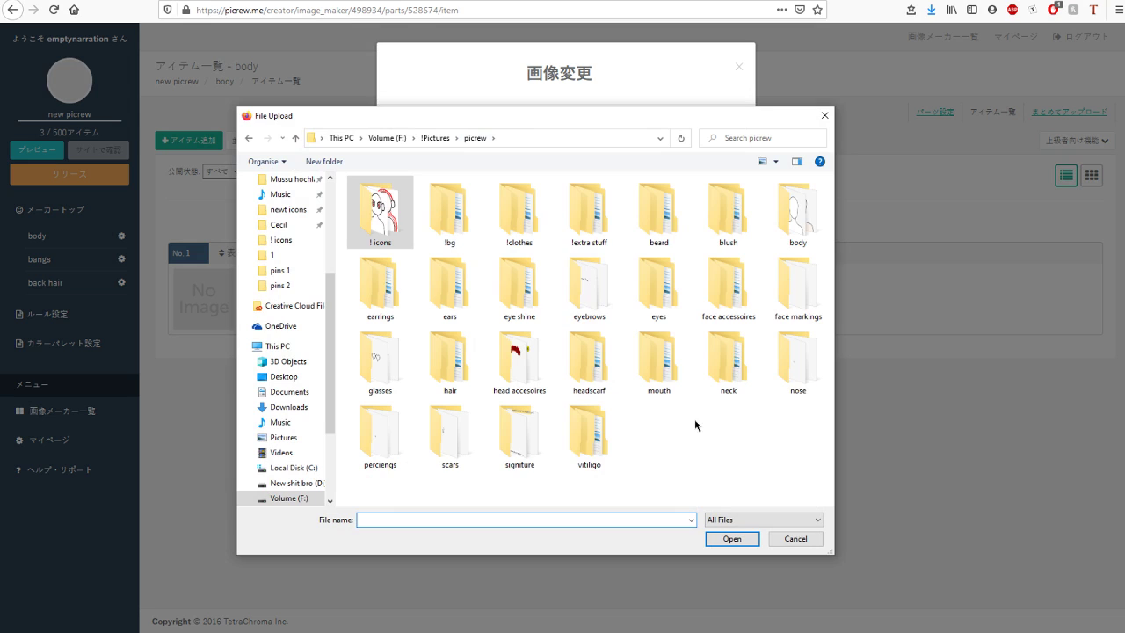
double_click(804, 216)
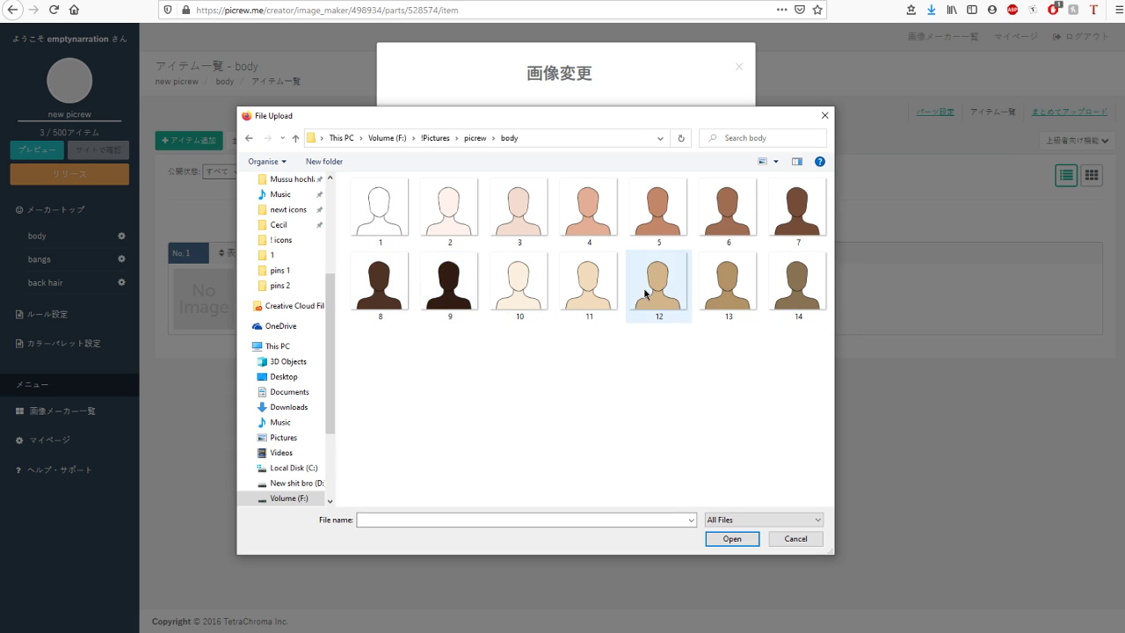
double_click(660, 211)
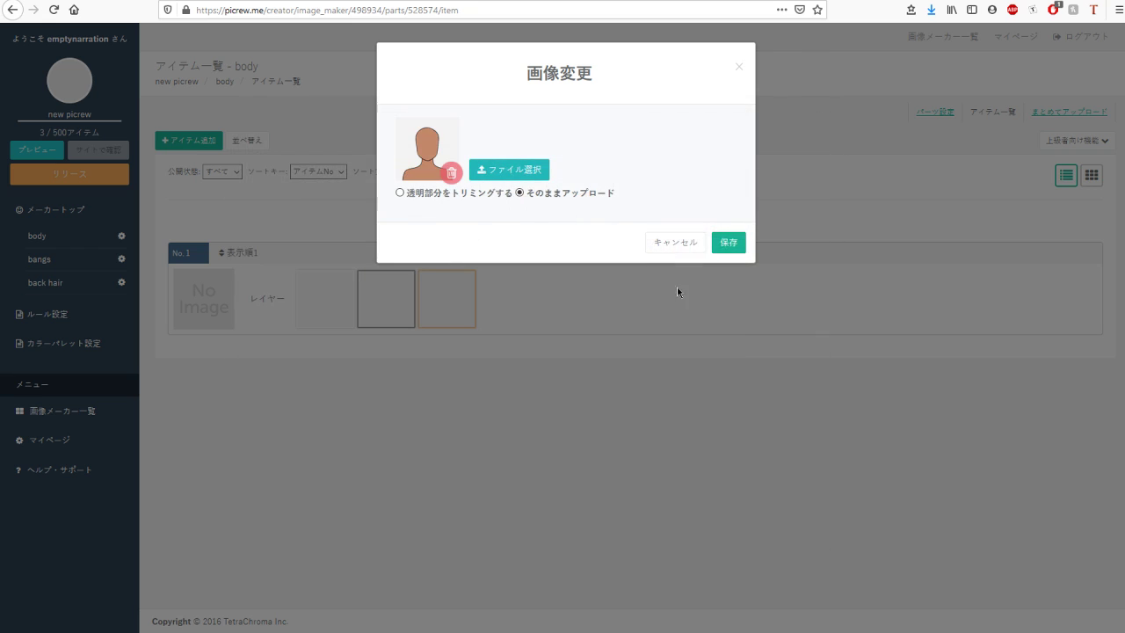
click(566, 196)
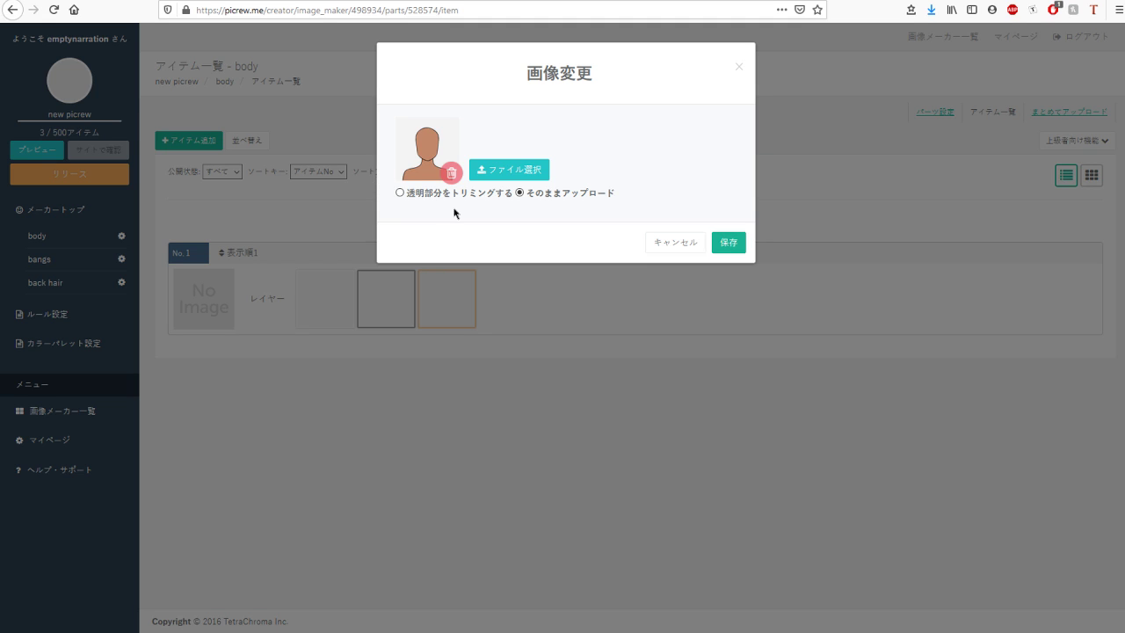
click(401, 193)
click(727, 245)
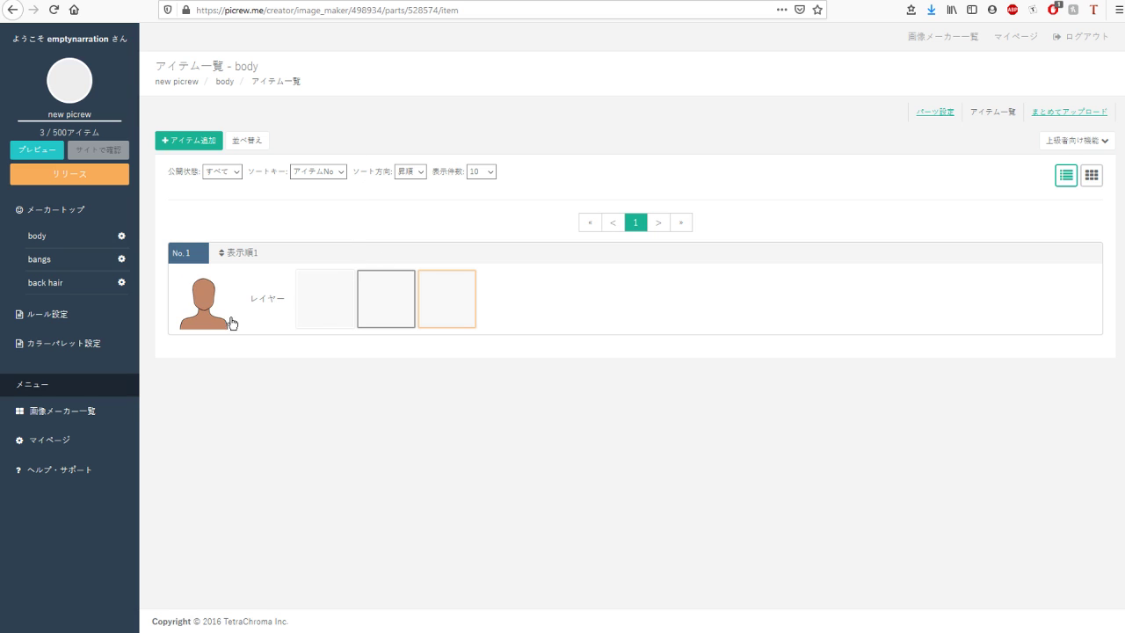
Upload image 1 from the body folder into item No.1's white colour slot.
click(319, 301)
click(511, 176)
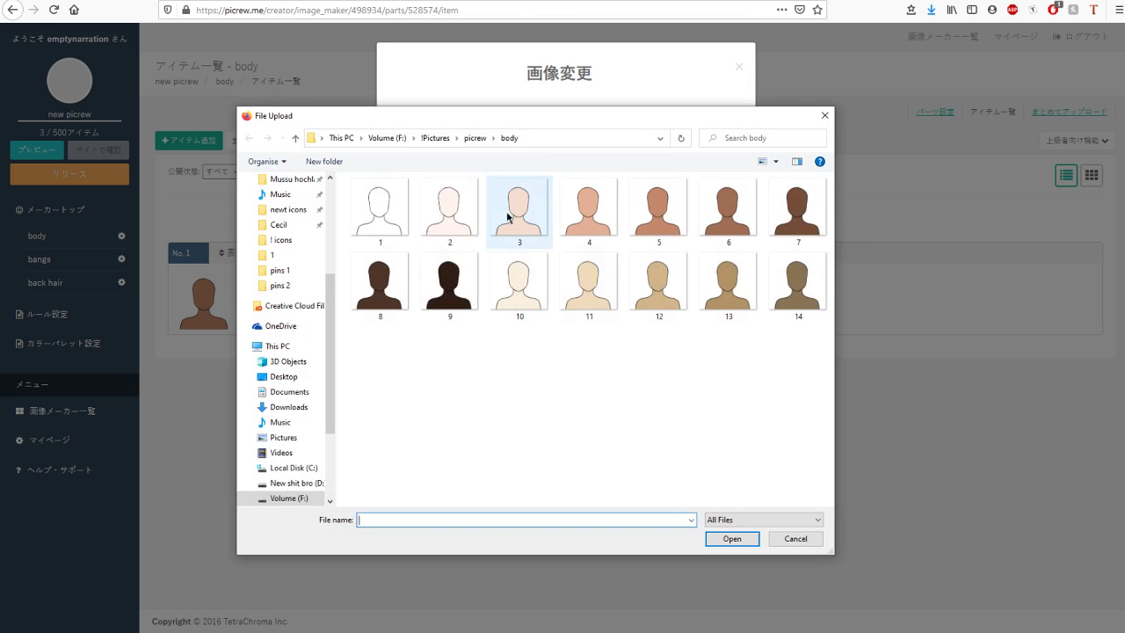
click(380, 217)
double_click(379, 217)
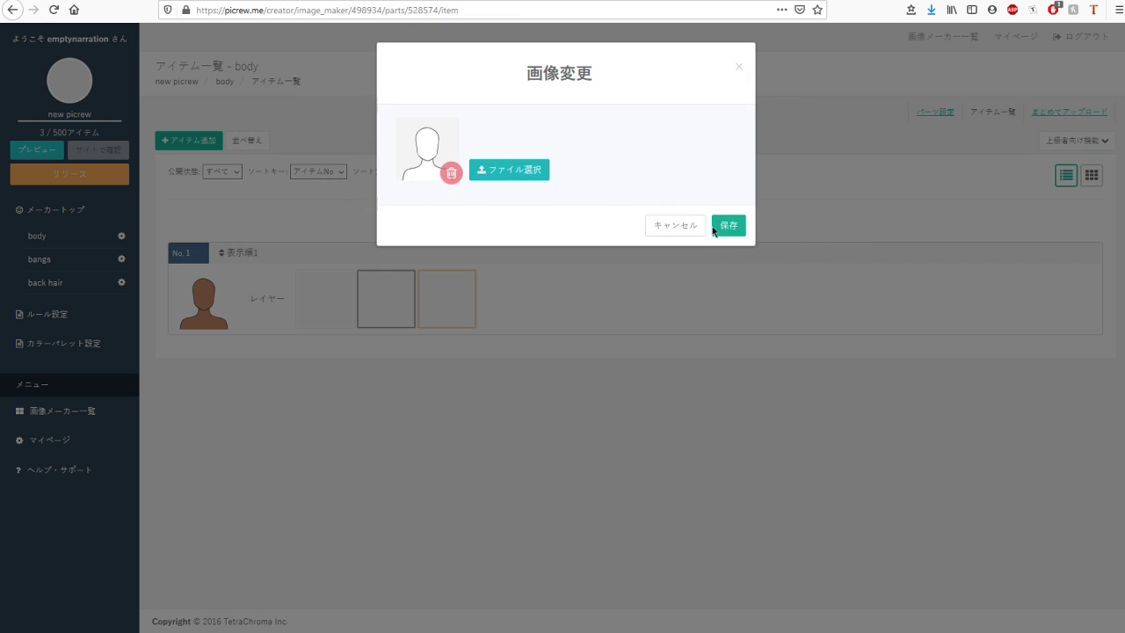
click(357, 325)
Upload image 2 from the body folder into item No.1's grey colour slot.
click(406, 319)
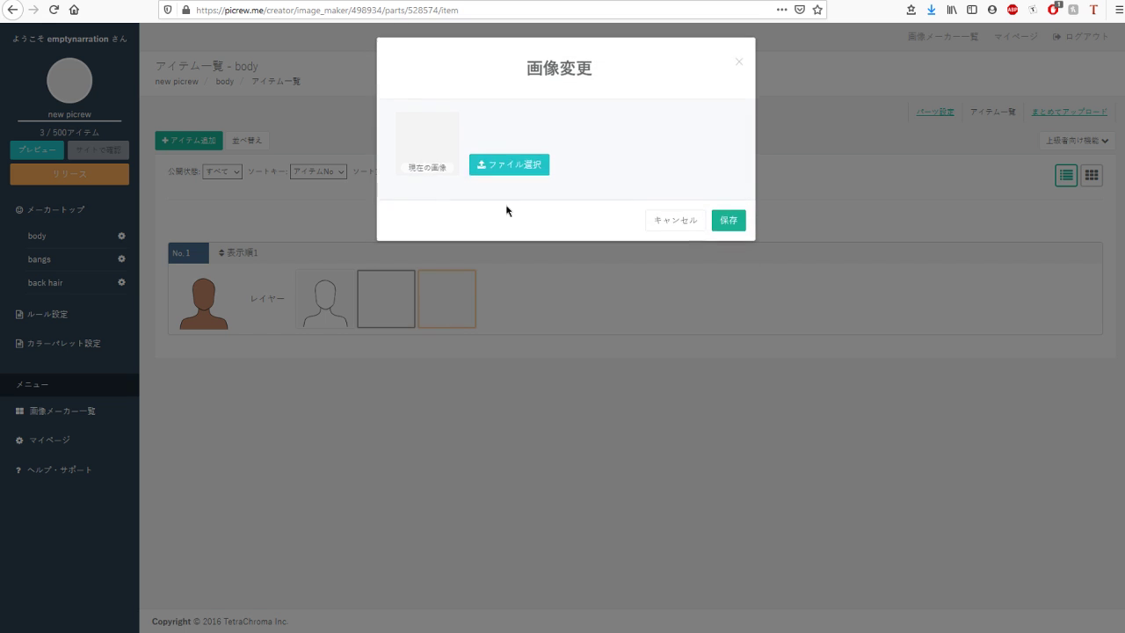
click(512, 171)
double_click(467, 231)
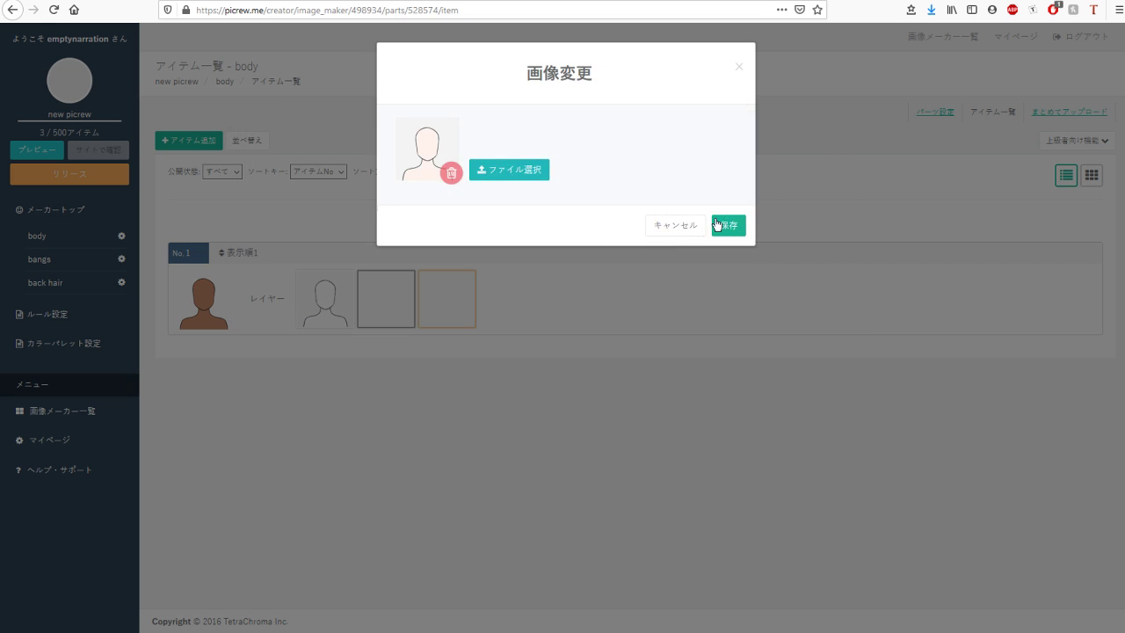
click(719, 225)
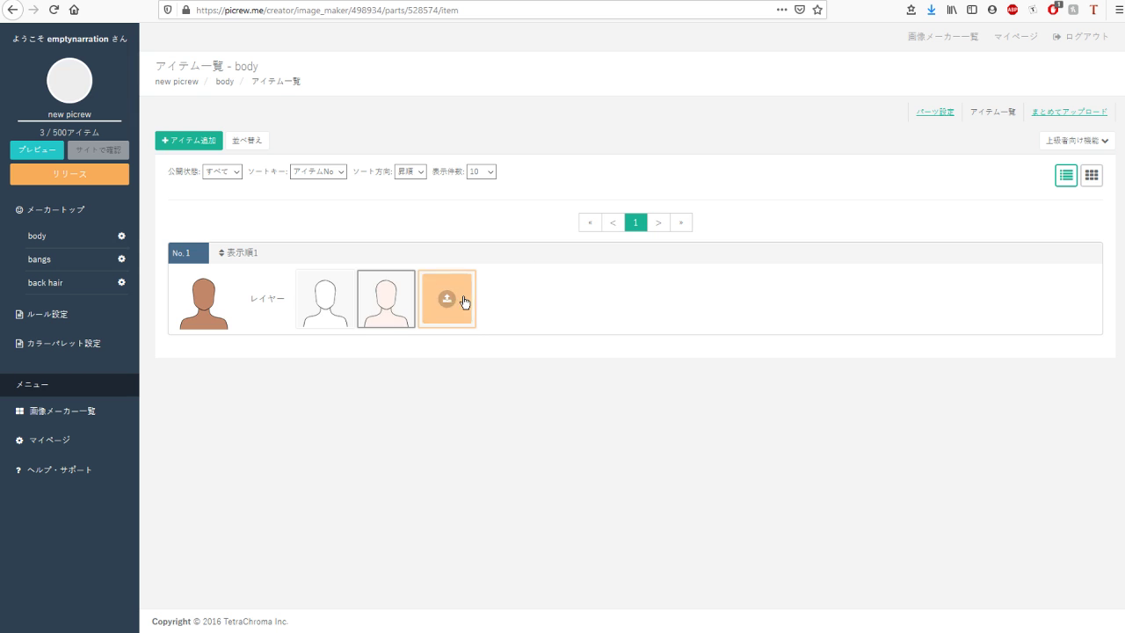
Upload image 11 from the body folder into item No.1's orange colour slot.
click(463, 299)
click(526, 173)
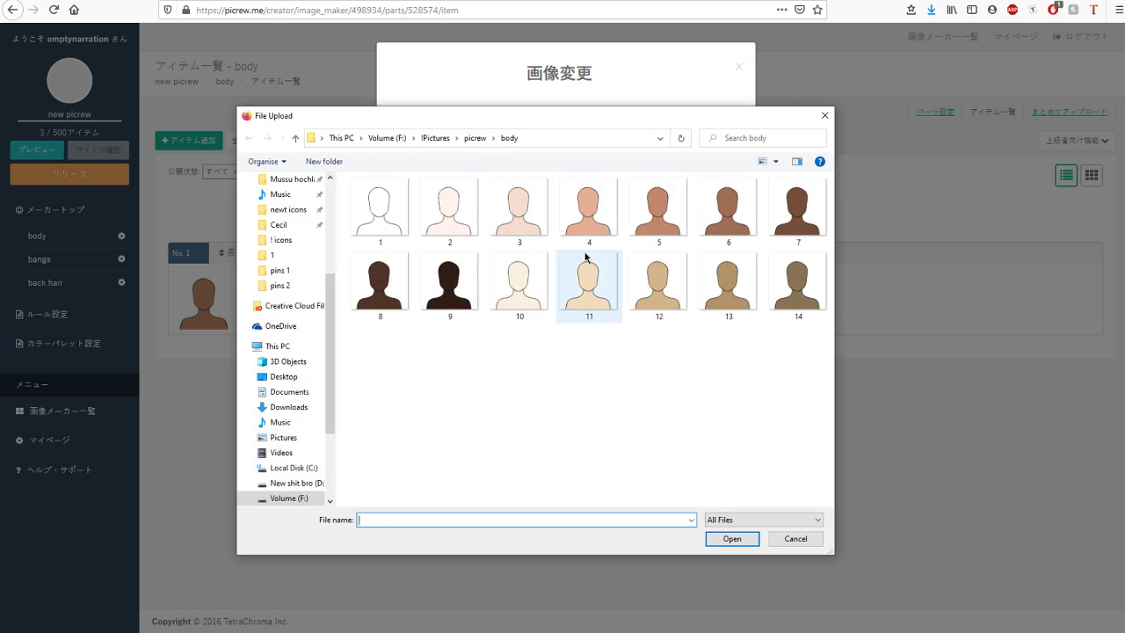
click(590, 293)
double_click(591, 293)
click(722, 228)
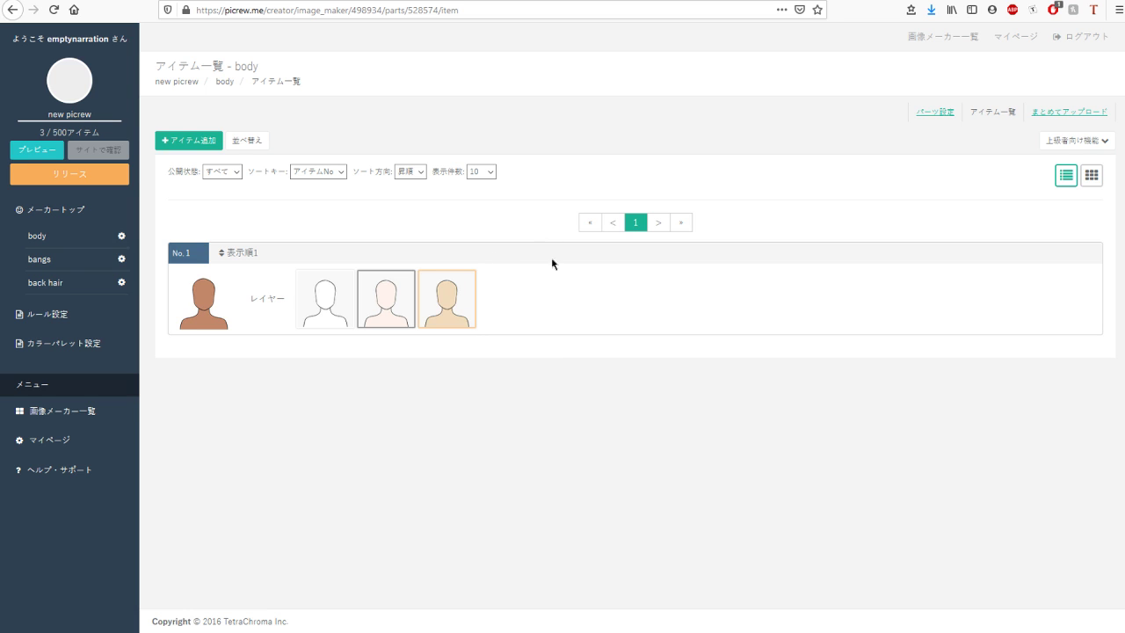
Return to the body part's パーツ設定 page and review its settings, layers and colours.
click(937, 121)
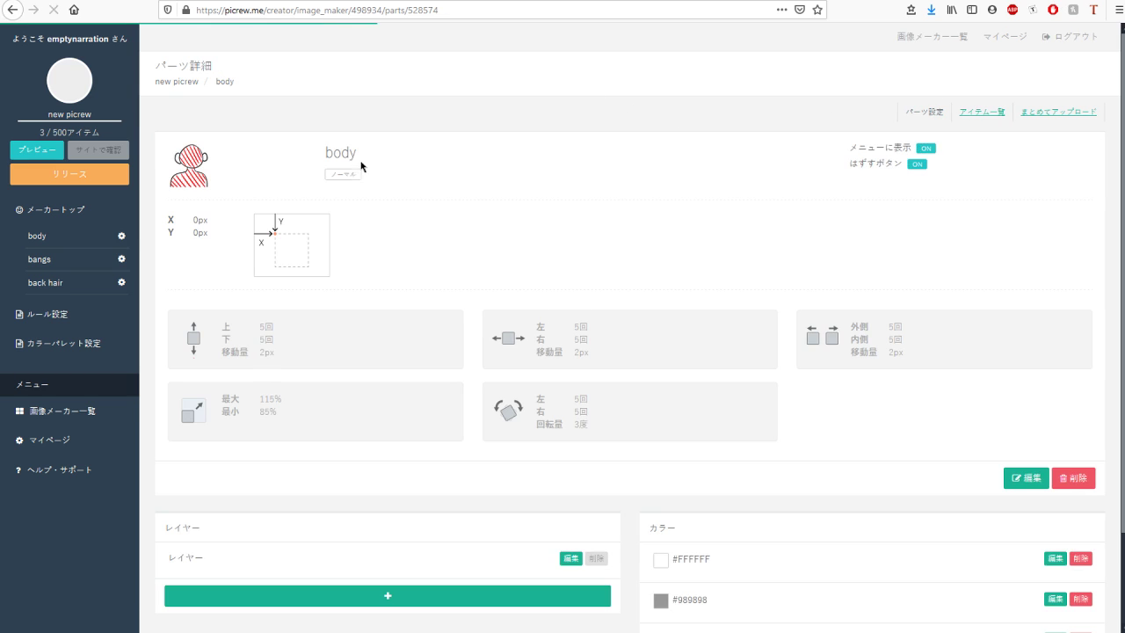
scroll(528, 155, down, 2)
scroll(518, 160, up, 2)
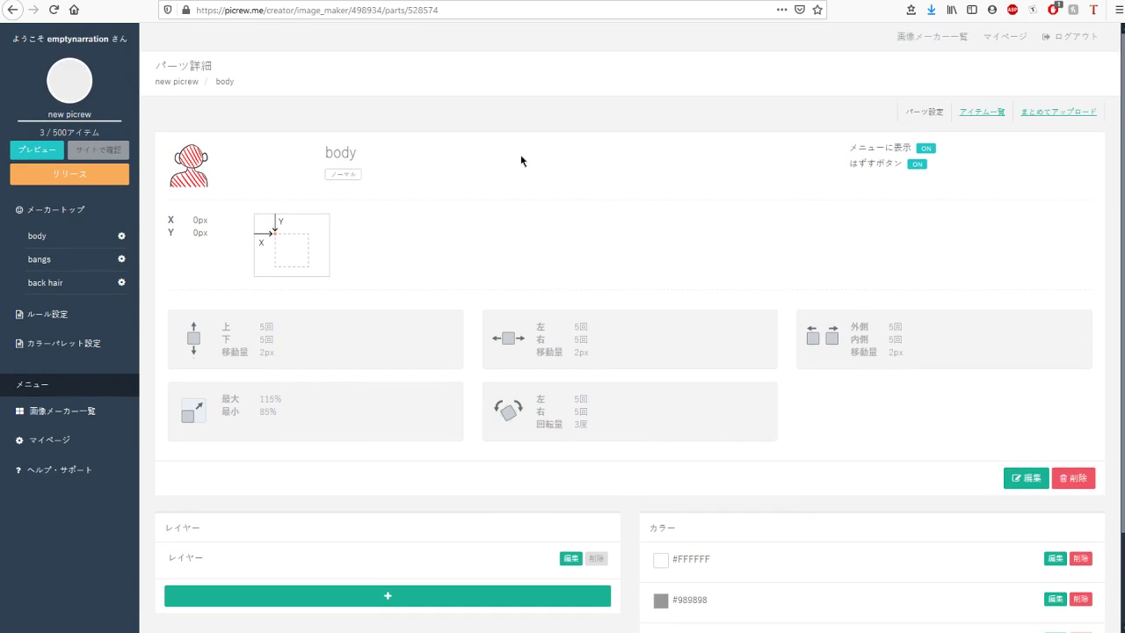
scroll(523, 159, down, 2)
scroll(512, 131, up, 2)
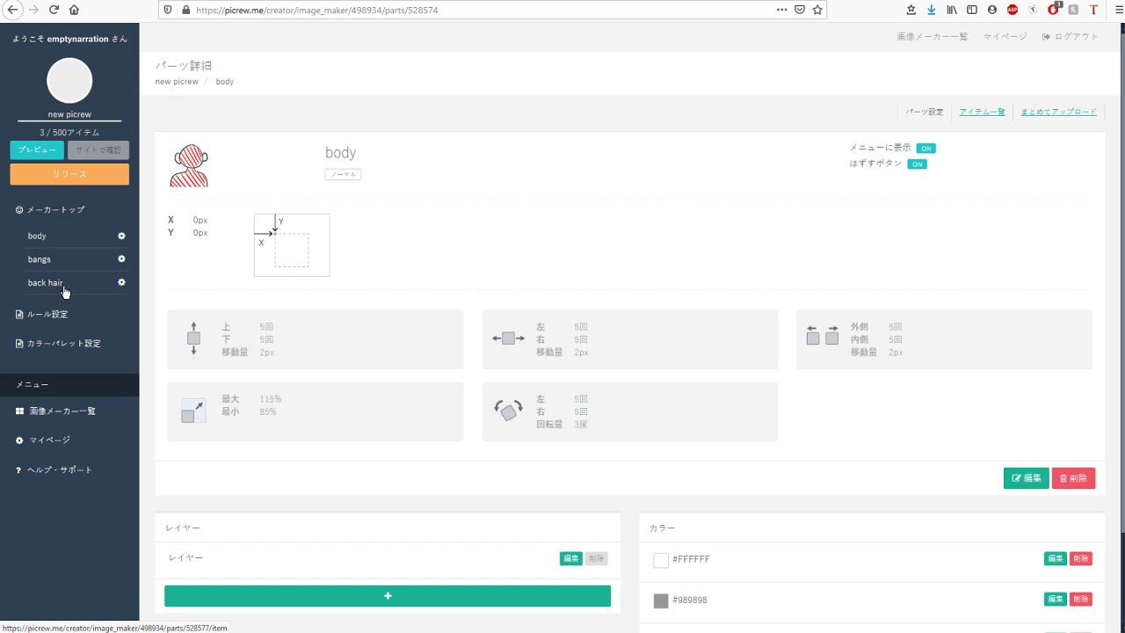
Open the bangs part's settings page and look over its movement, layer and colour settings.
click(121, 263)
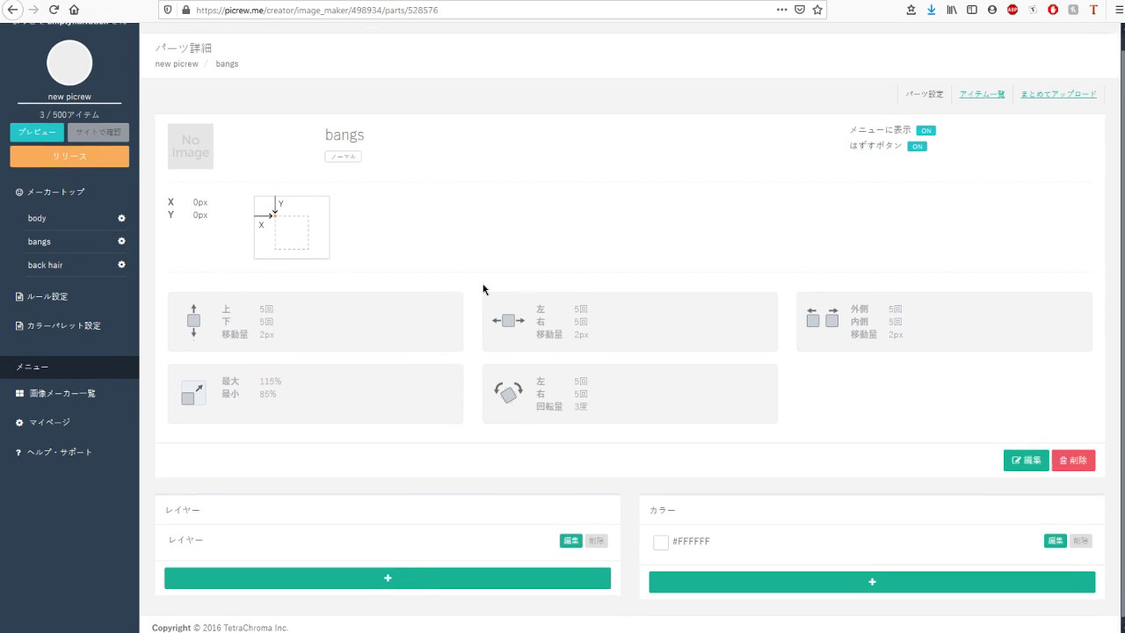
scroll(703, 360, down, 1)
scroll(747, 440, up, 1)
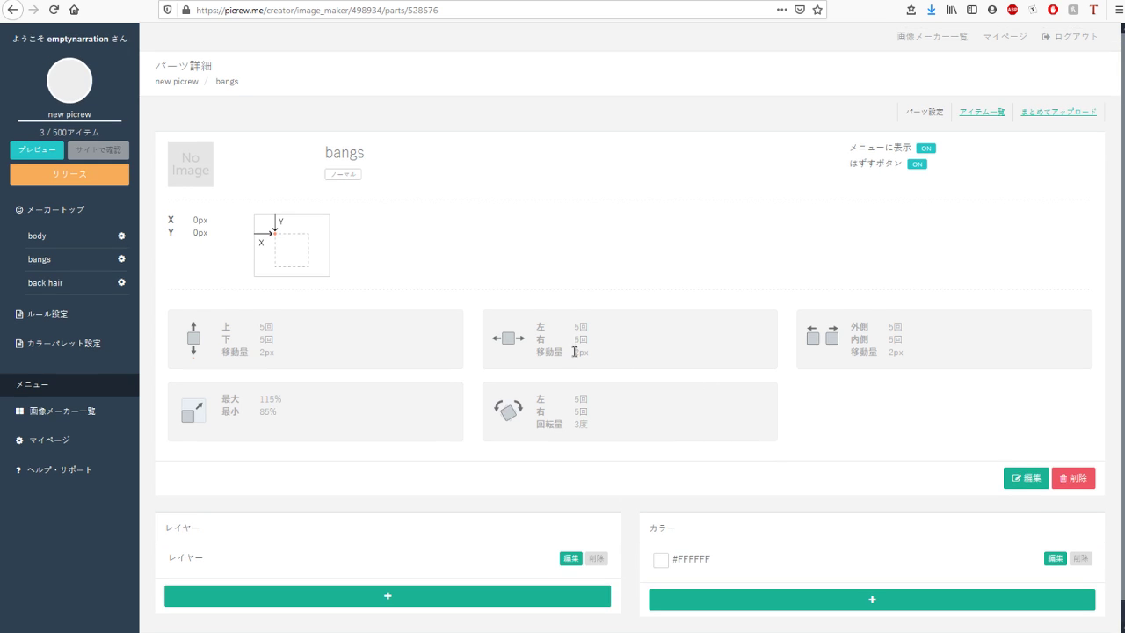
Open the bangs part's item list and add 2 new items to it.
scroll(571, 368, down, 1)
scroll(793, 314, up, 1)
click(984, 116)
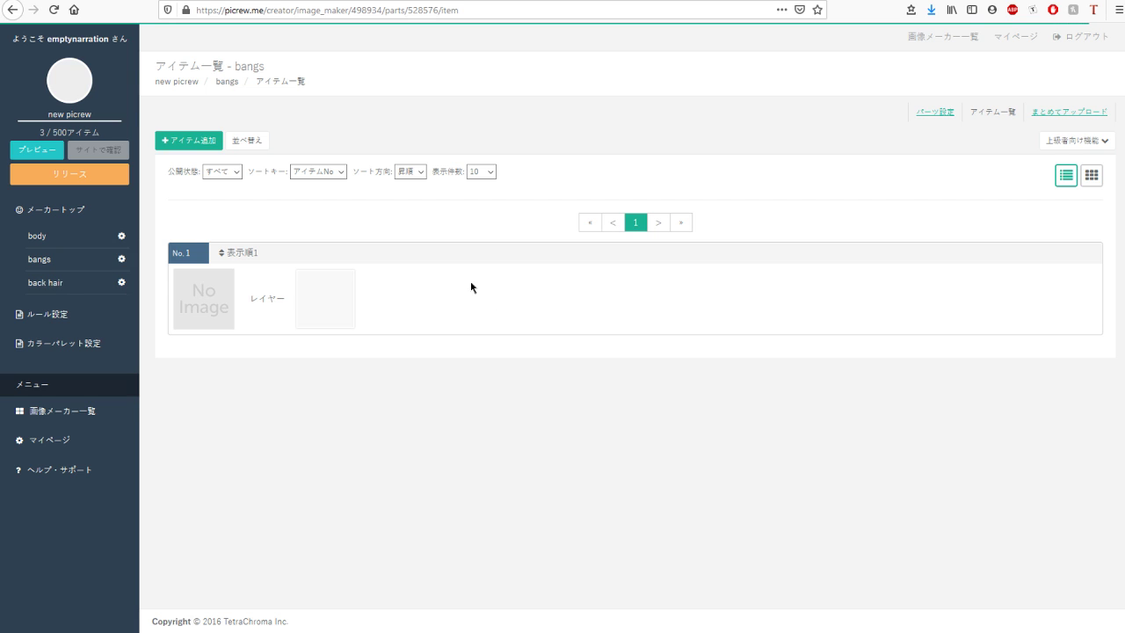
click(196, 141)
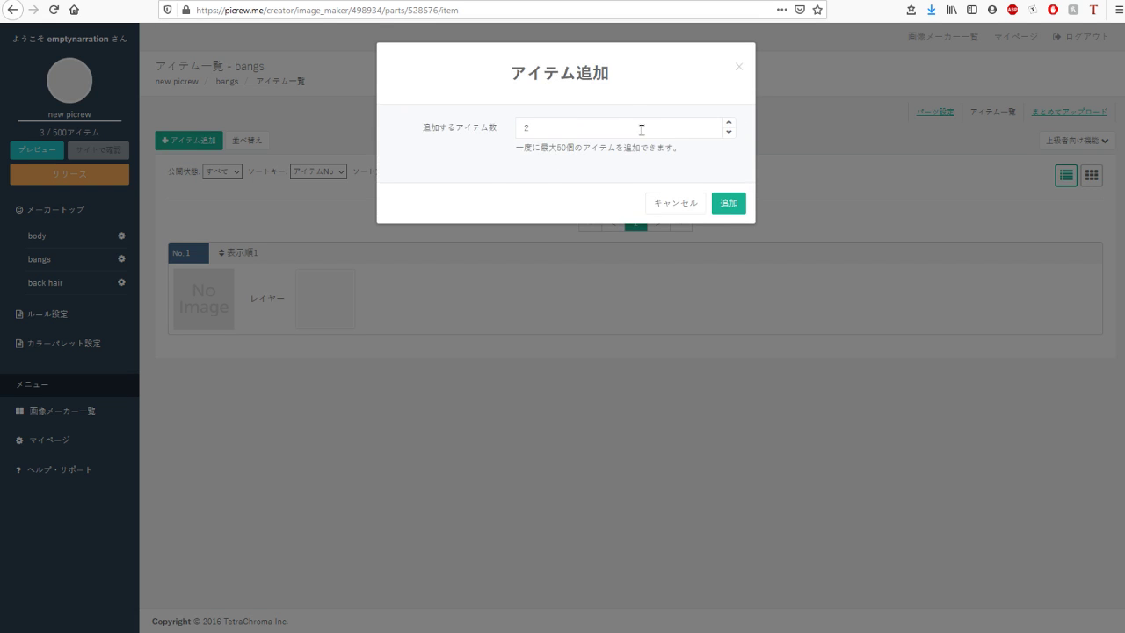
drag(548, 147, 567, 147)
click(588, 152)
click(728, 204)
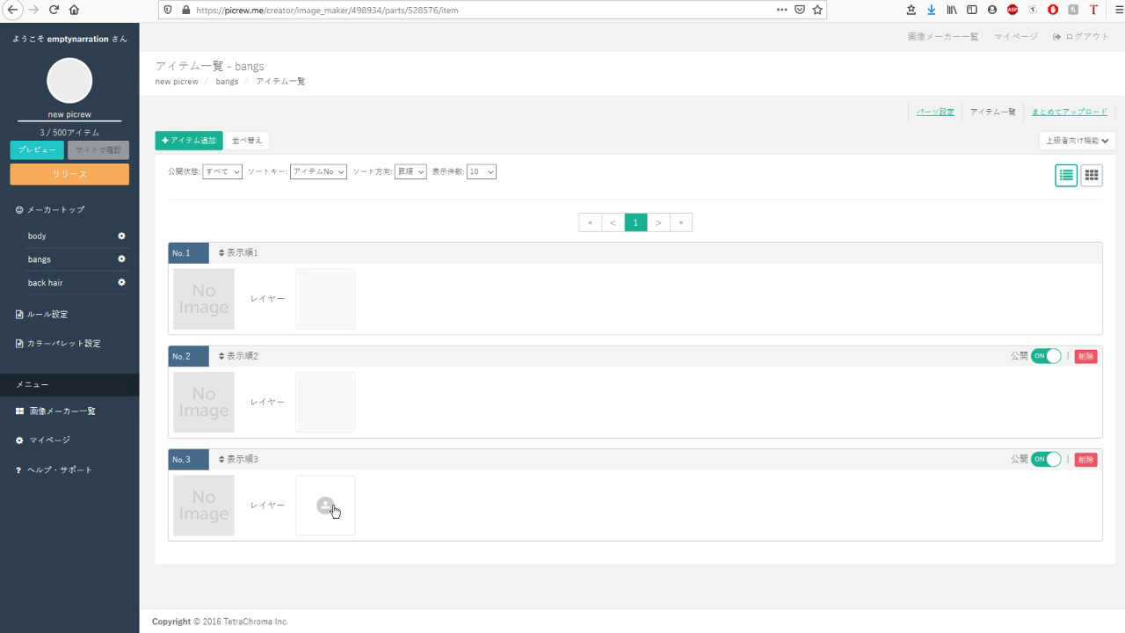
Set the bangs part's bulk upload to icon images with transparent areas trimmed (透明部分をトリミングする).
click(1046, 114)
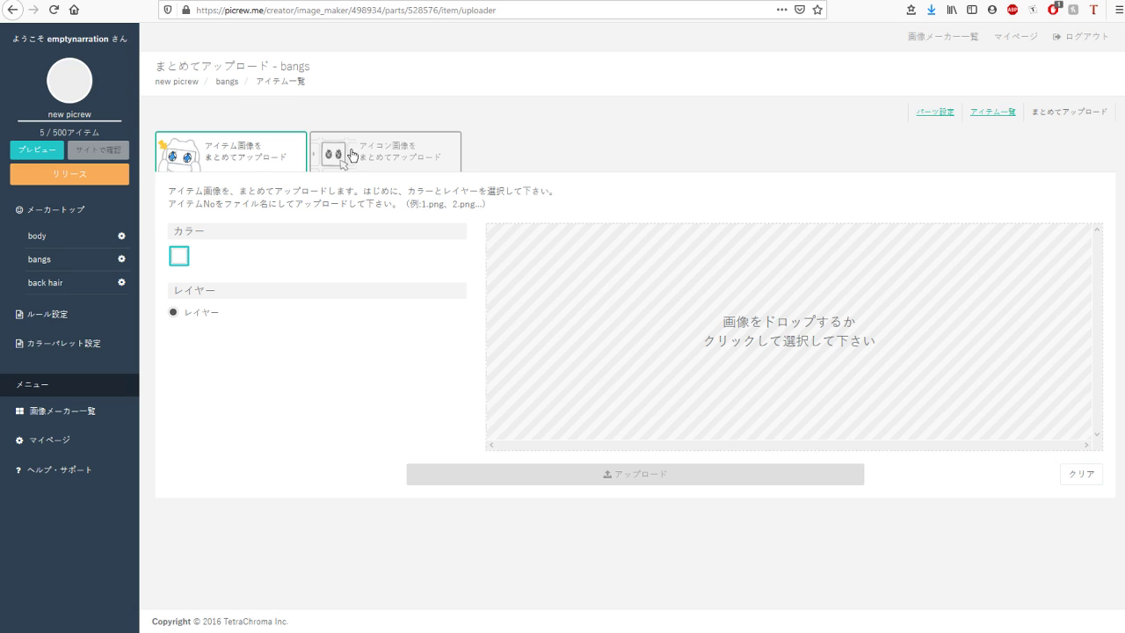
click(392, 160)
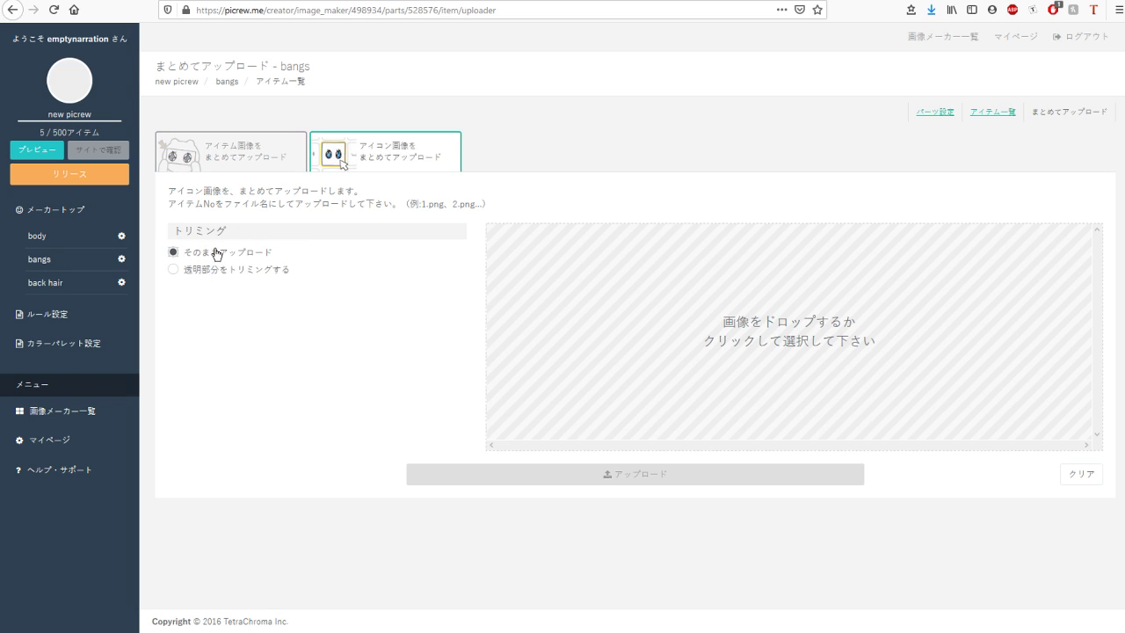
click(217, 276)
Bulk upload images 1, 2 and 3 from the picrew folder's hair > bangs > c1 subfolder as the bangs icons.
click(641, 345)
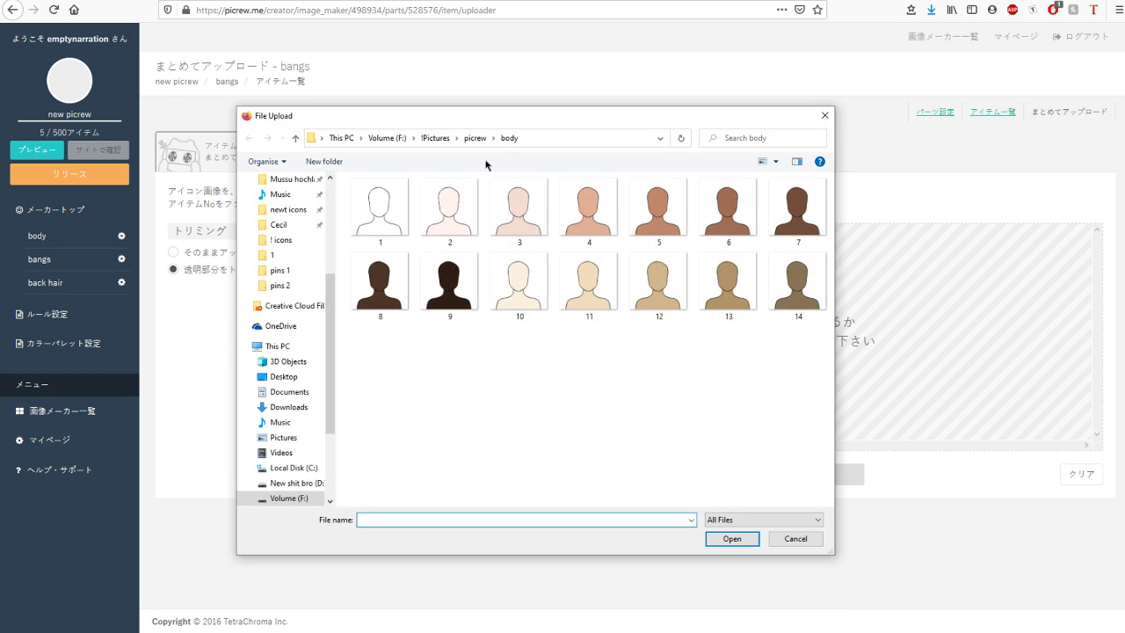
click(474, 139)
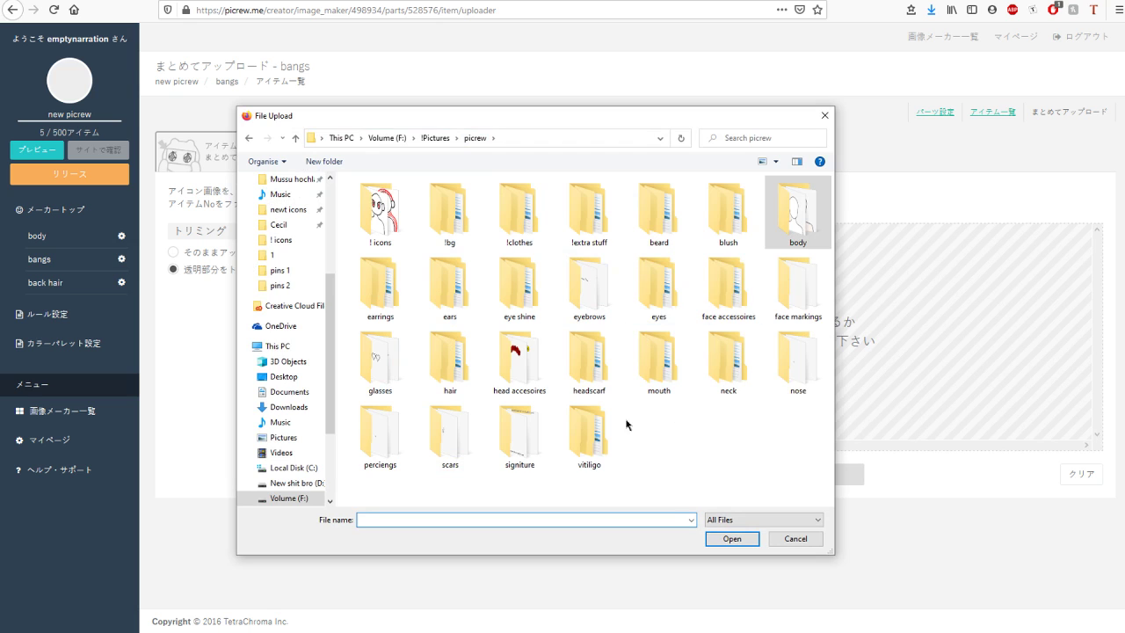
double_click(474, 364)
double_click(450, 211)
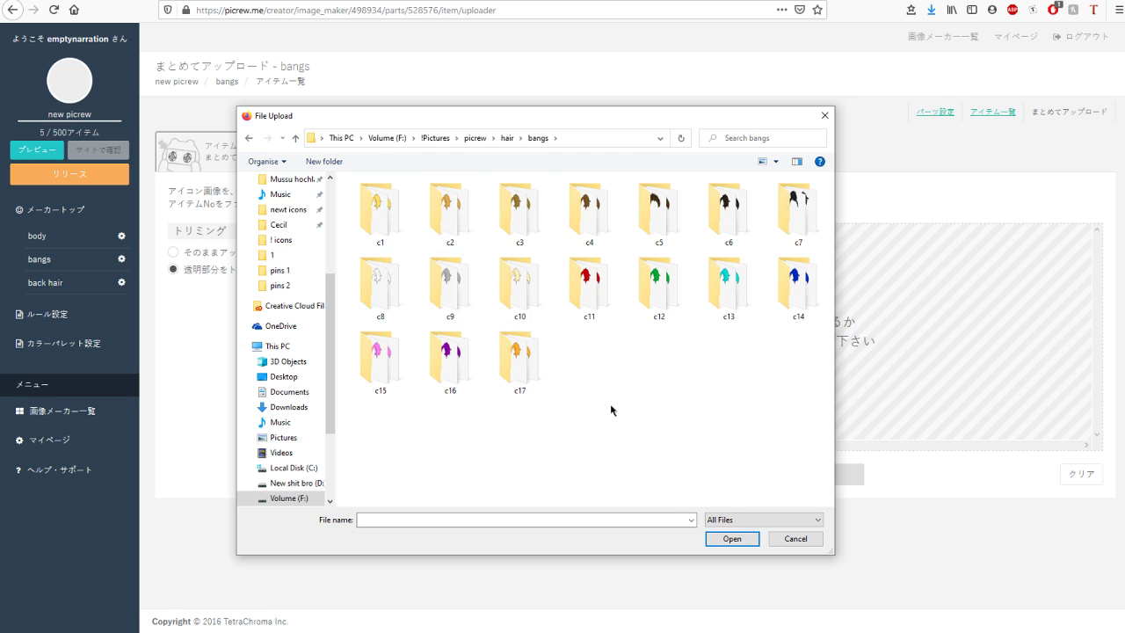
click(385, 210)
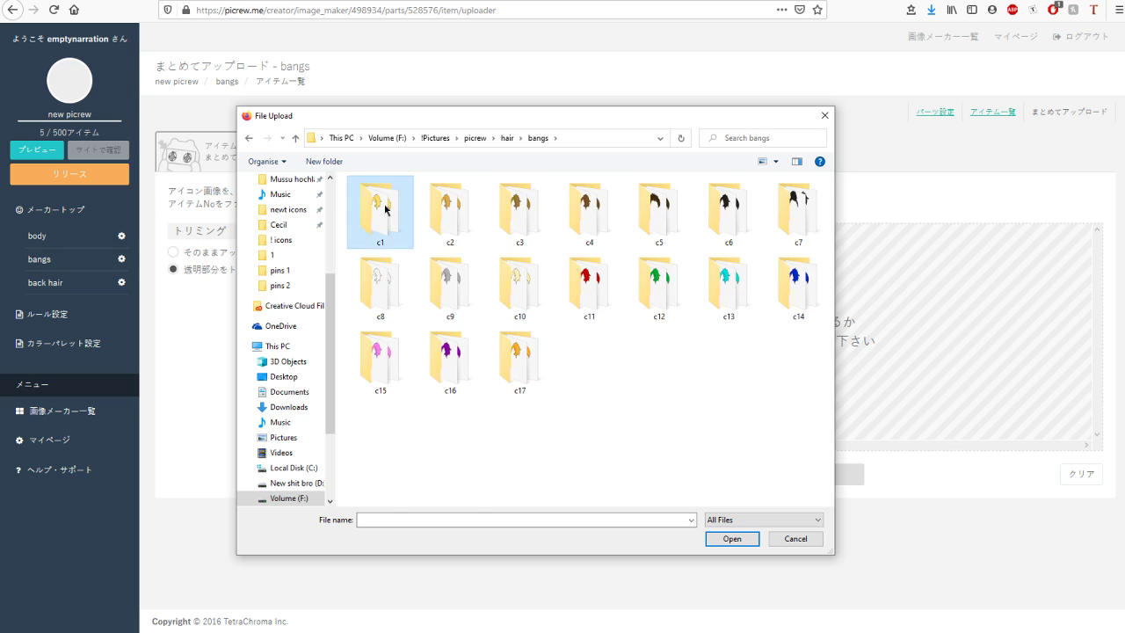
double_click(385, 209)
scroll(762, 302, down, 1)
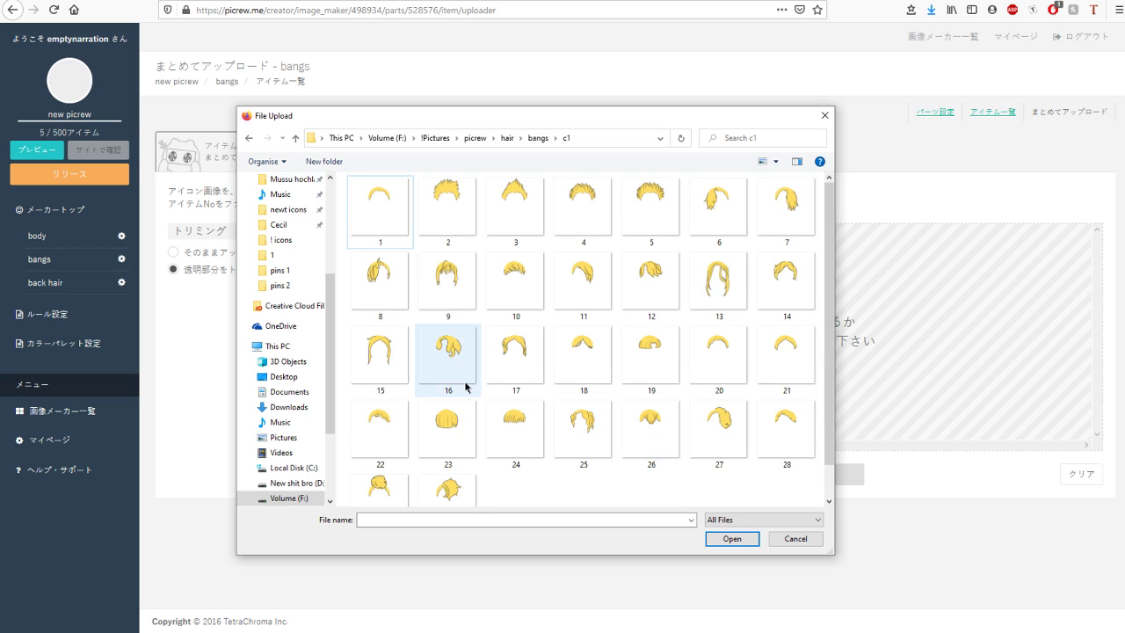
click(390, 220)
shift+click(510, 229)
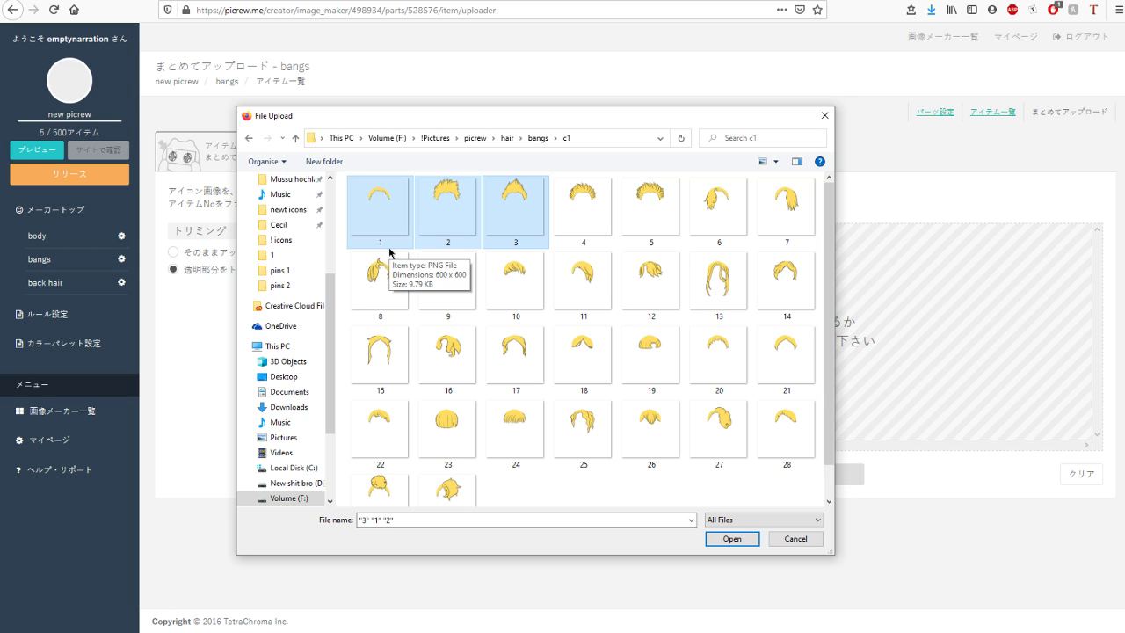
click(730, 538)
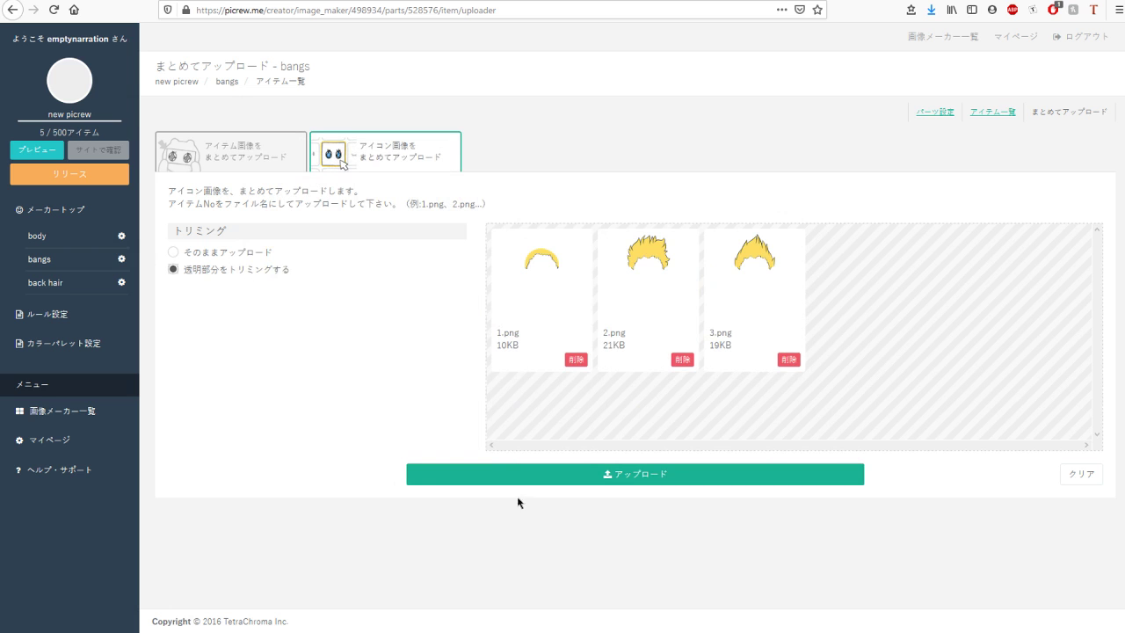
click(596, 475)
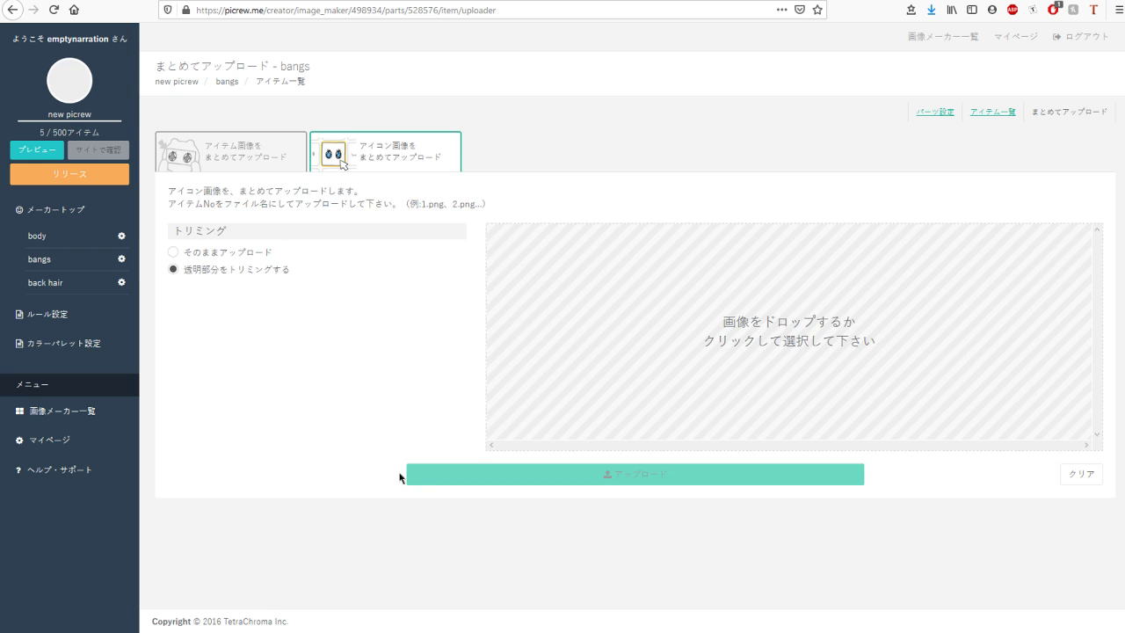
Bulk upload images 1, 2 and 3 from the c1 folder as item images for the white colour, and return to the item list.
click(248, 173)
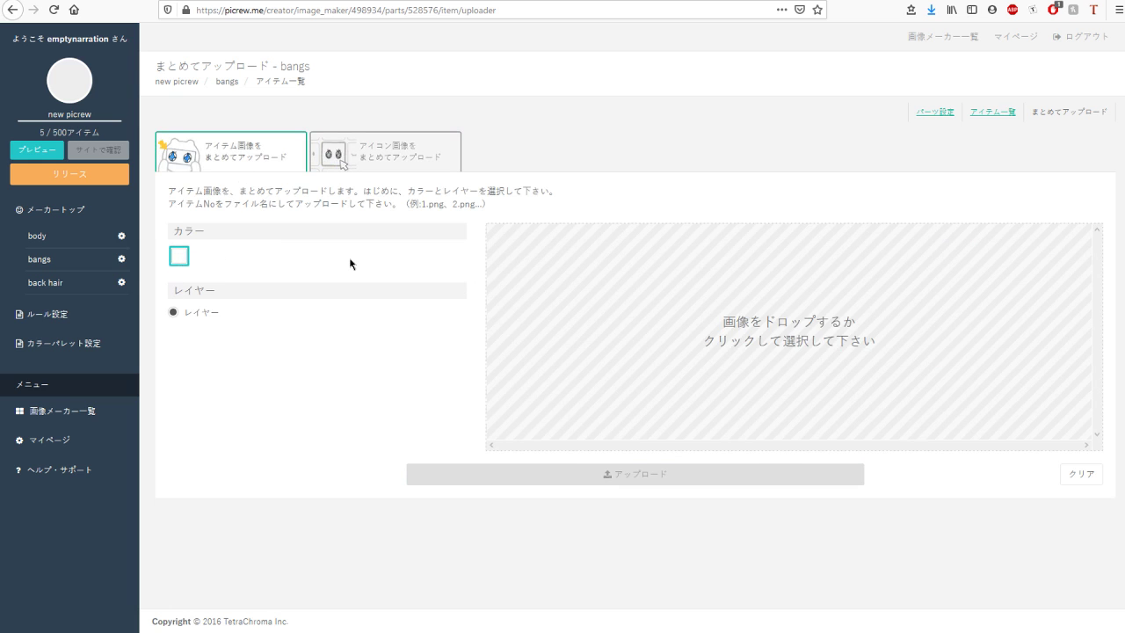
click(583, 301)
shift+click(506, 231)
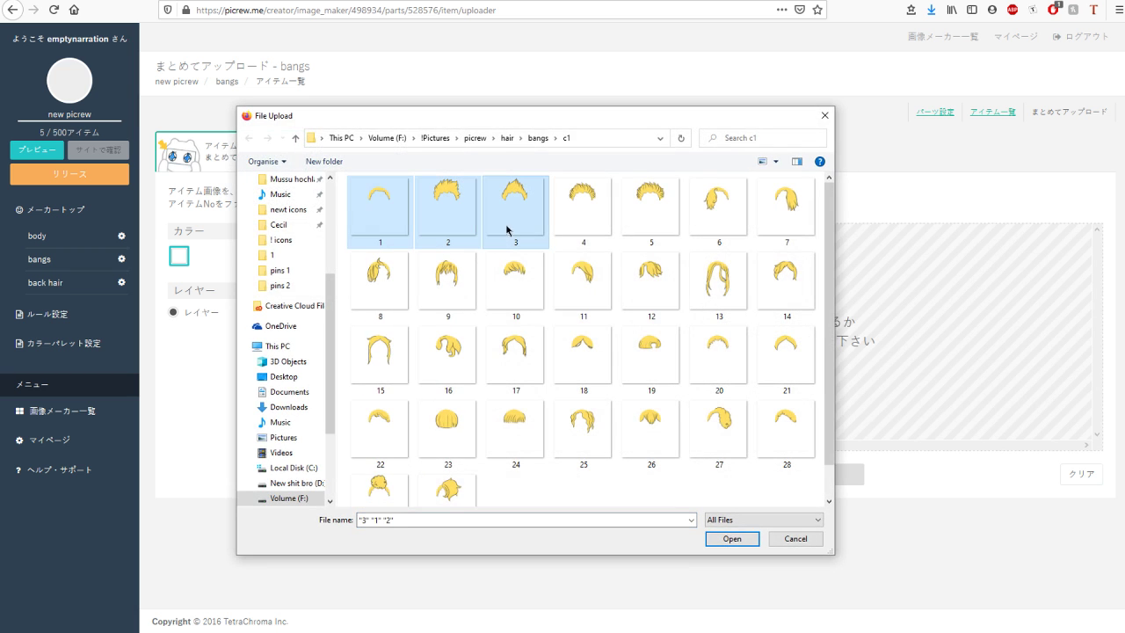
click(729, 538)
click(720, 475)
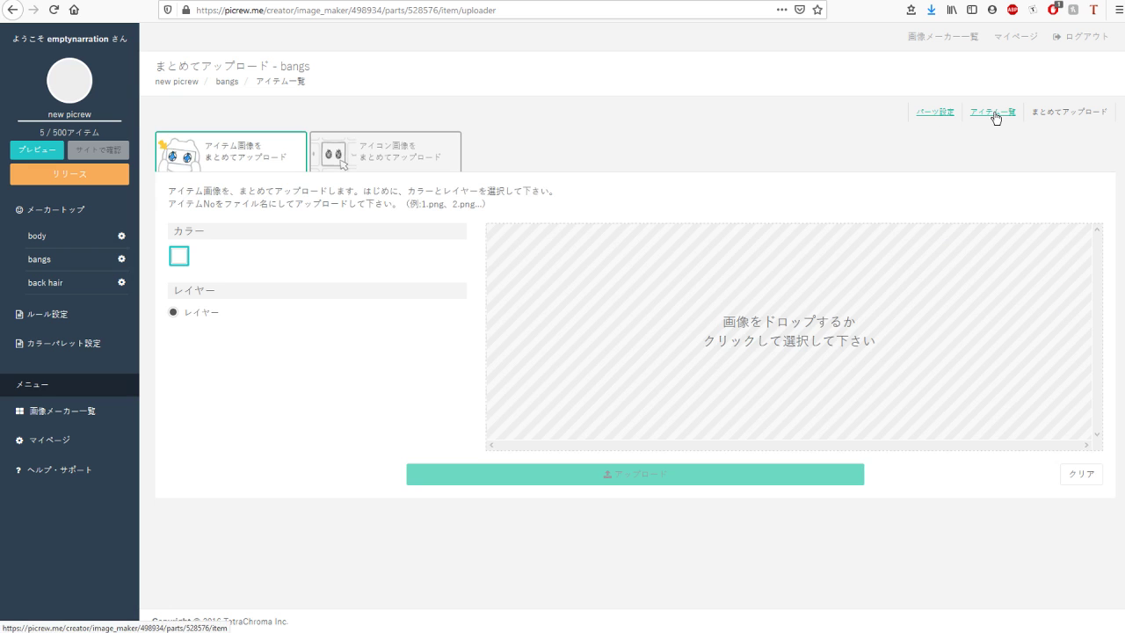
click(996, 115)
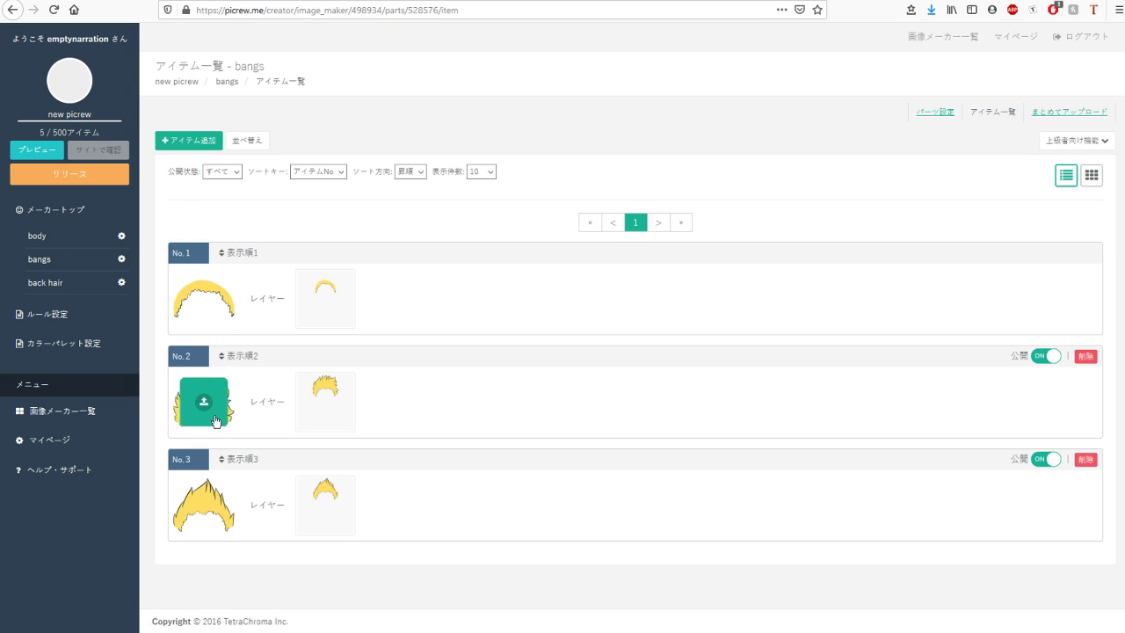
Replace bangs item No.1's icon with image 1 from the c1 folder, trimming its transparent areas.
click(202, 303)
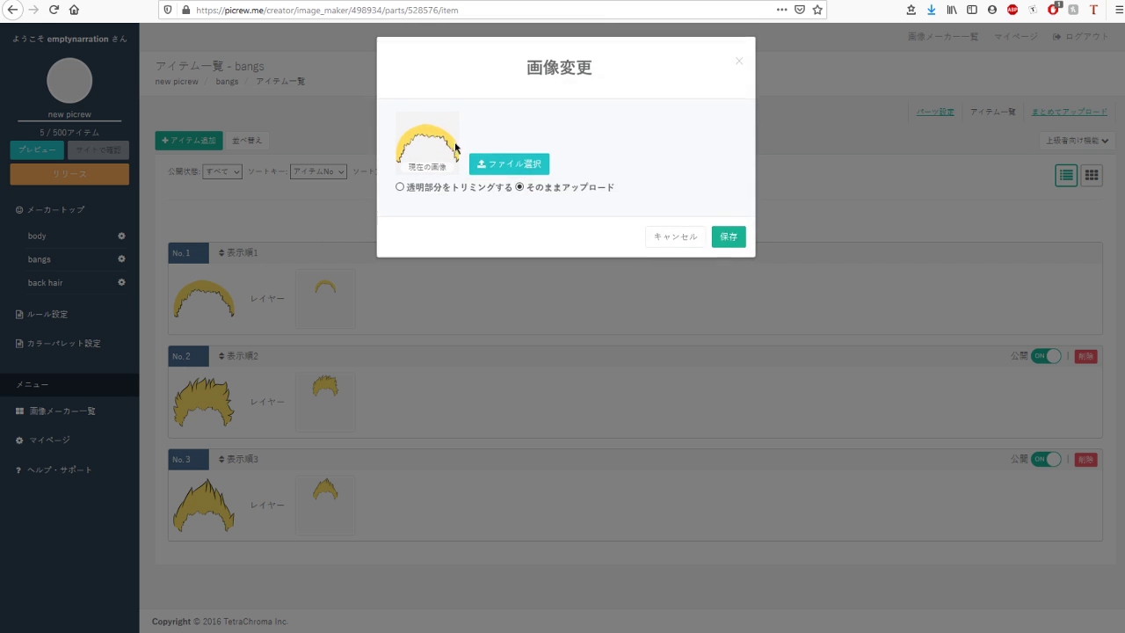
click(445, 195)
click(502, 171)
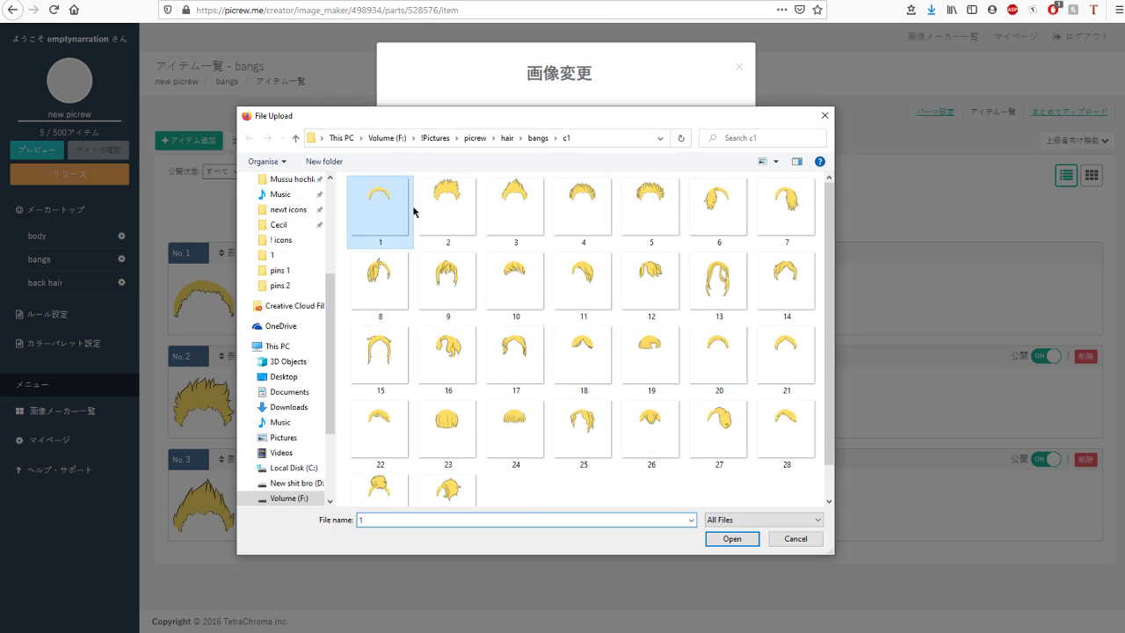
double_click(413, 211)
click(725, 244)
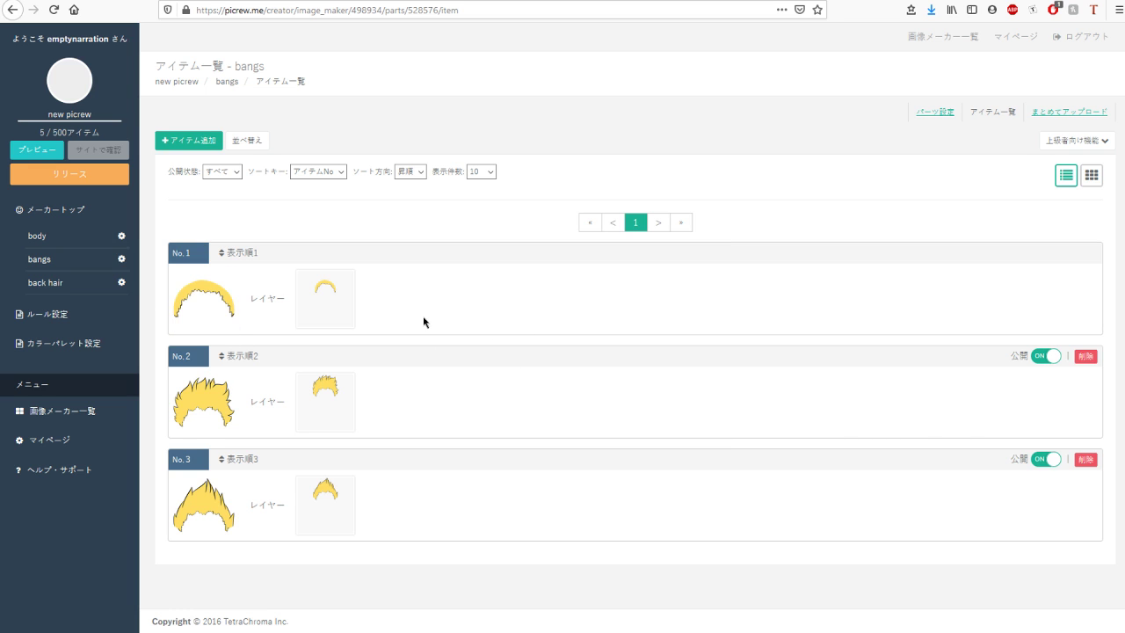
Open the image maker's preview, start playing it and put the body item on the character.
click(58, 149)
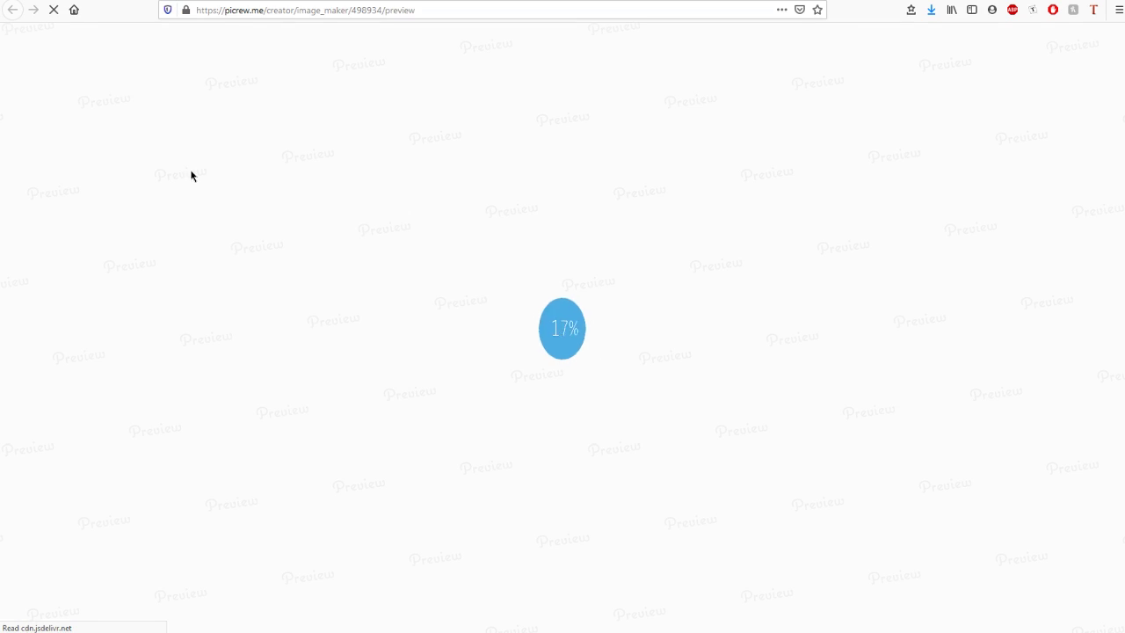
key(alt+Left)
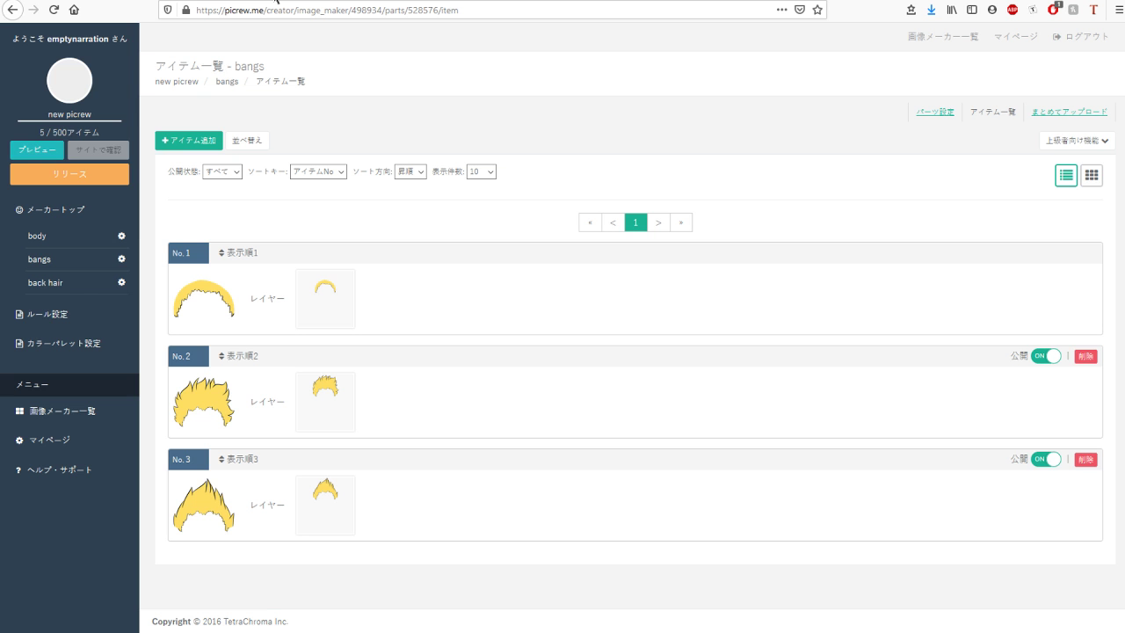
click(26, 151)
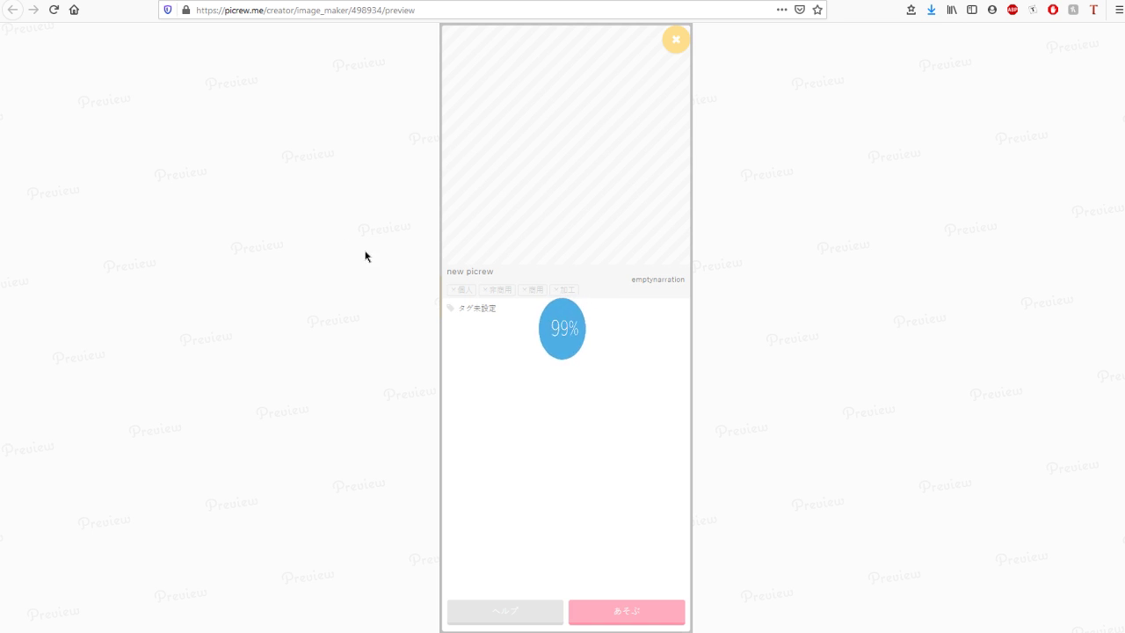
click(630, 610)
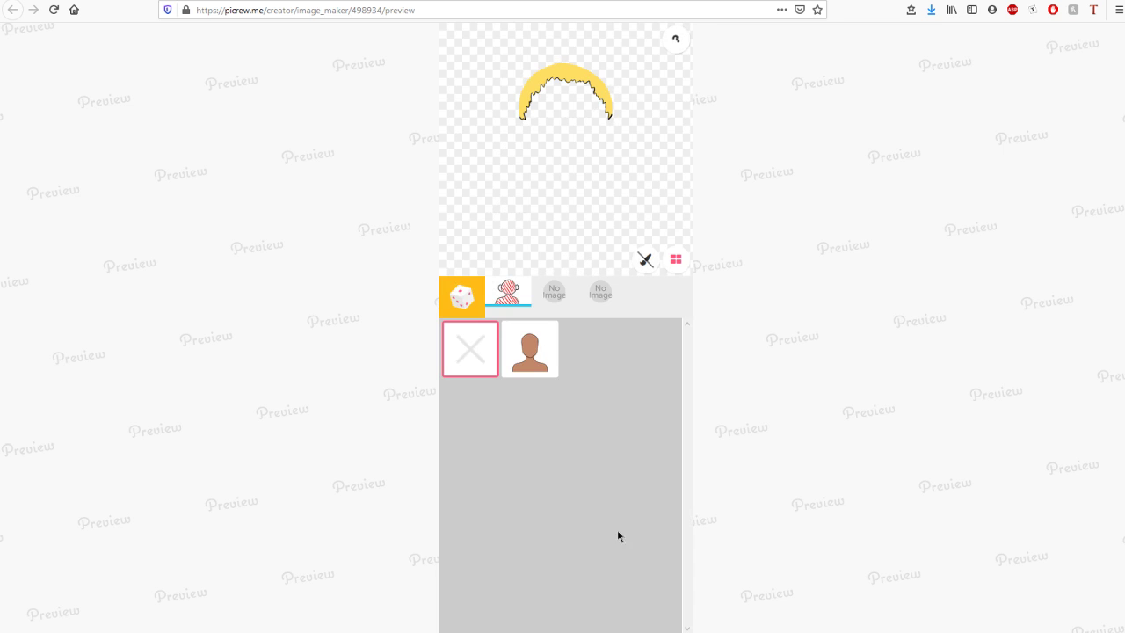
click(529, 352)
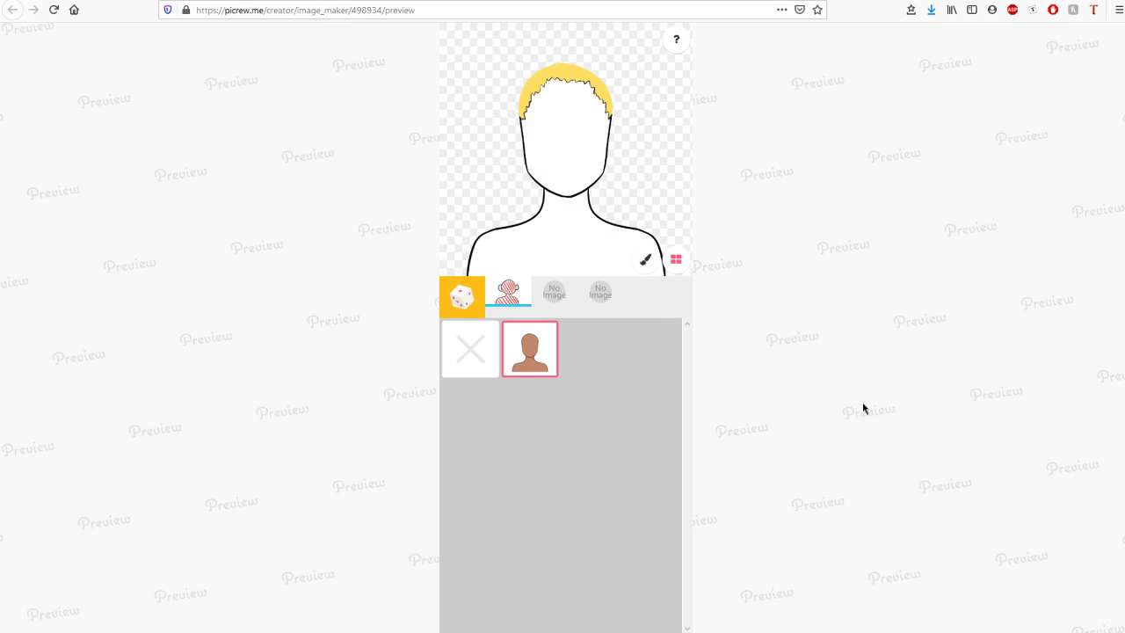
Try the three bangs items on the previewed character, and close the preview.
click(554, 292)
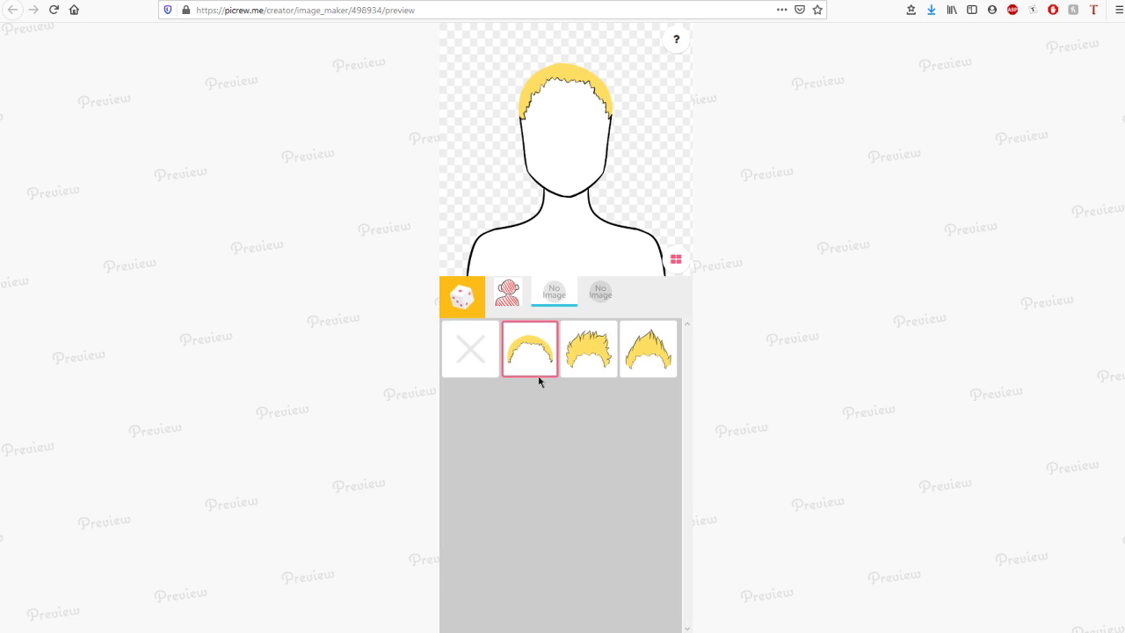
click(646, 355)
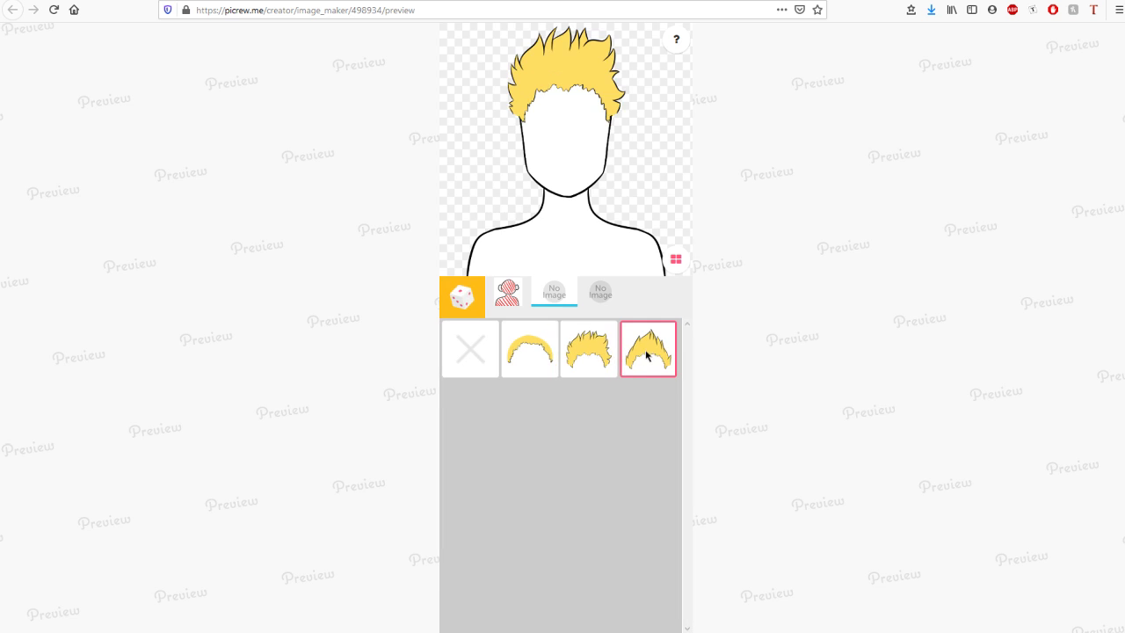
click(609, 362)
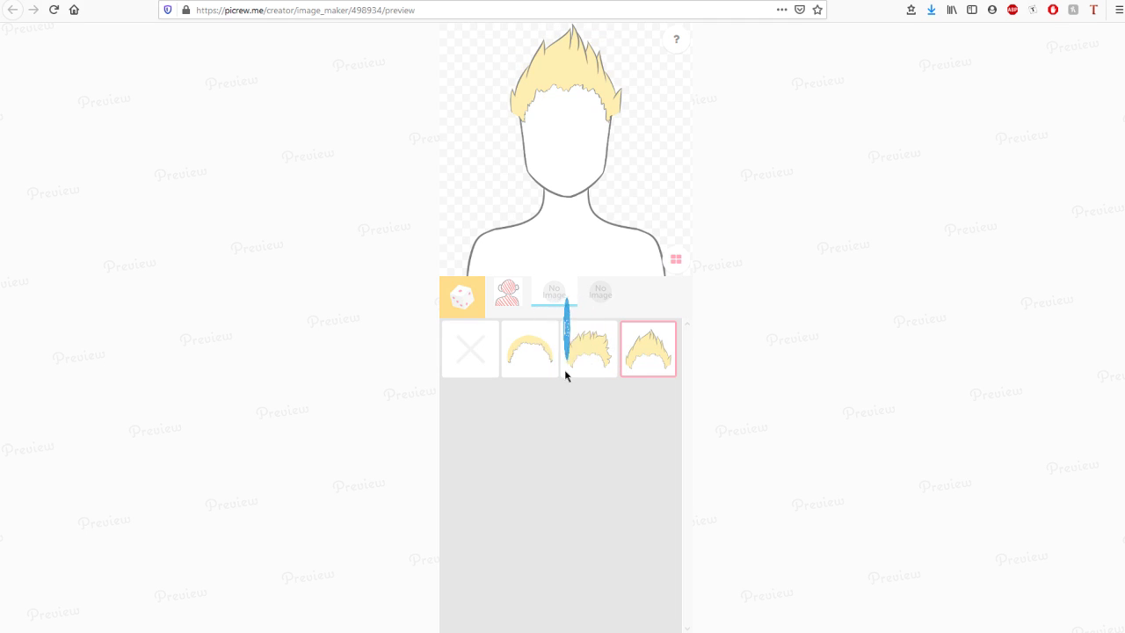
click(585, 356)
click(522, 344)
click(593, 352)
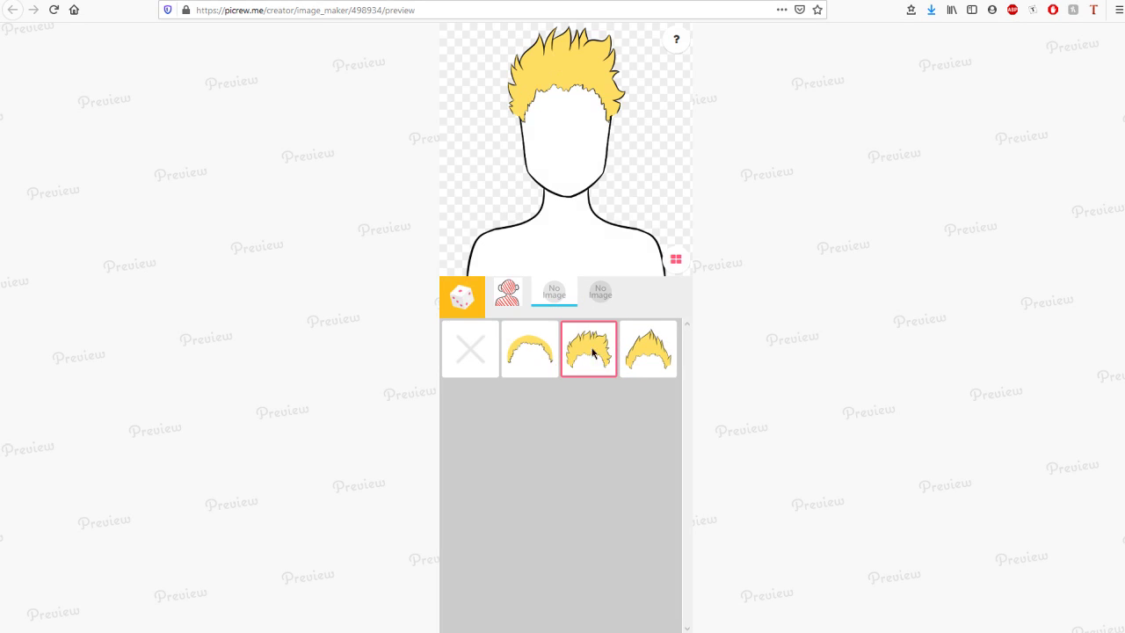
click(536, 353)
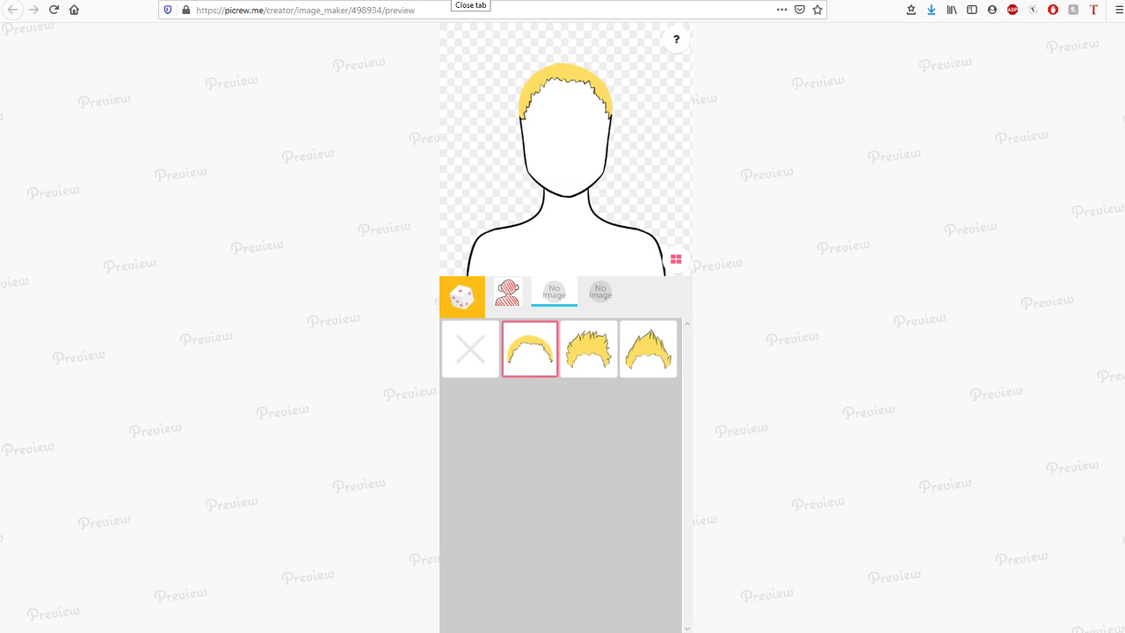
click(465, 1)
click(427, 4)
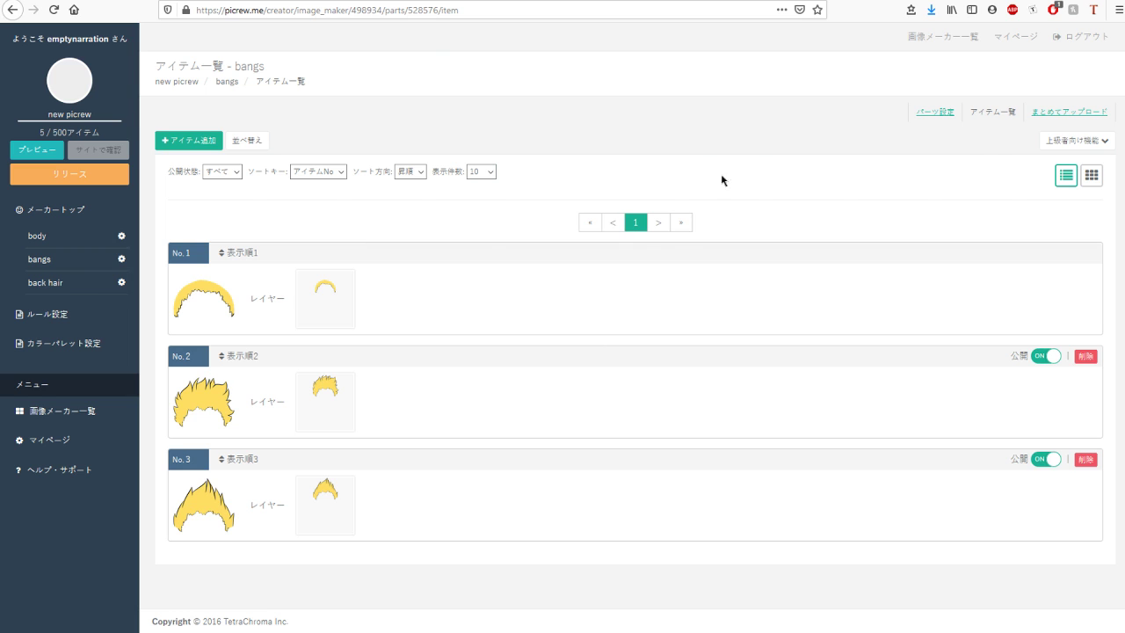
Look over the item list's advanced functions (上級者向け機能), and go back to the list of image makers.
click(1078, 141)
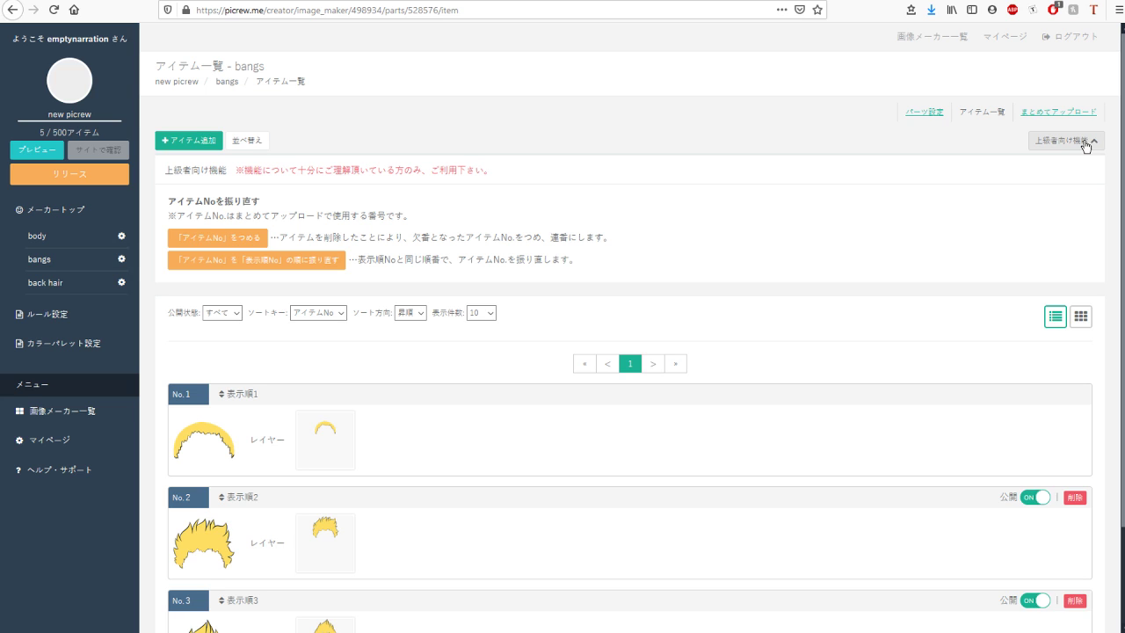
click(1085, 142)
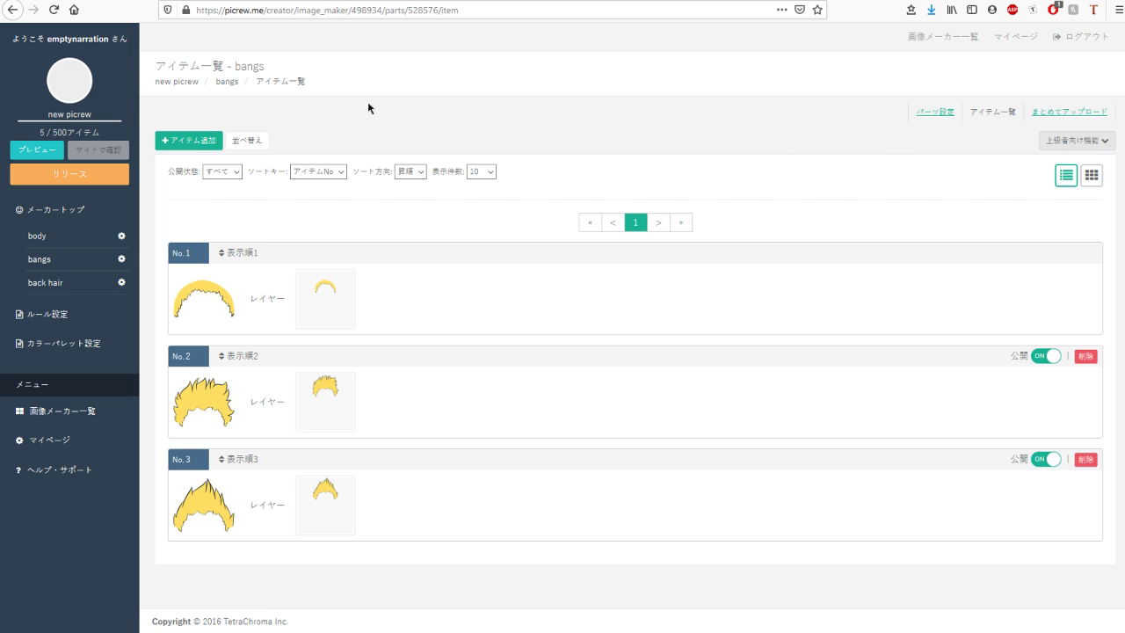
click(183, 83)
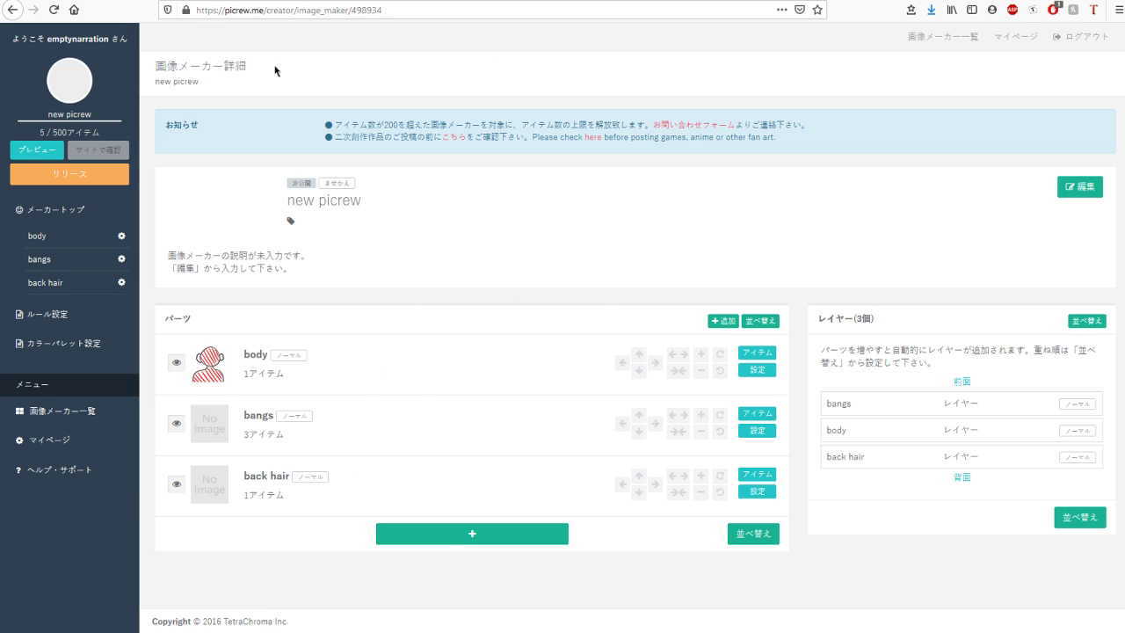
click(943, 39)
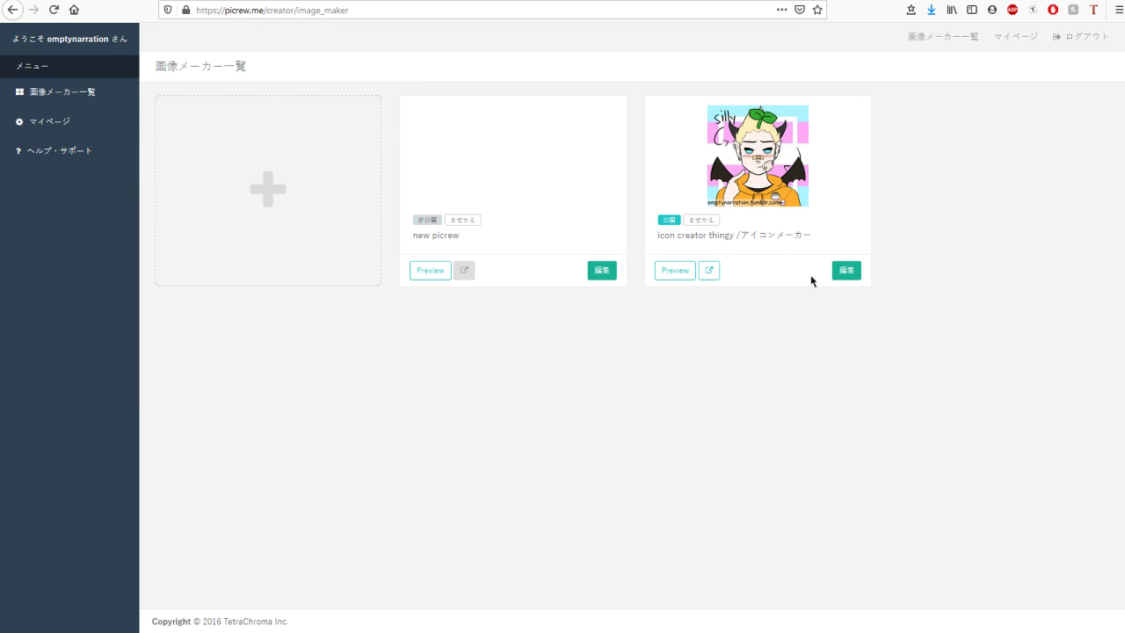
Open the published image maker icon creator thingy /アイコンメーカー for editing and look through its parts list.
click(843, 274)
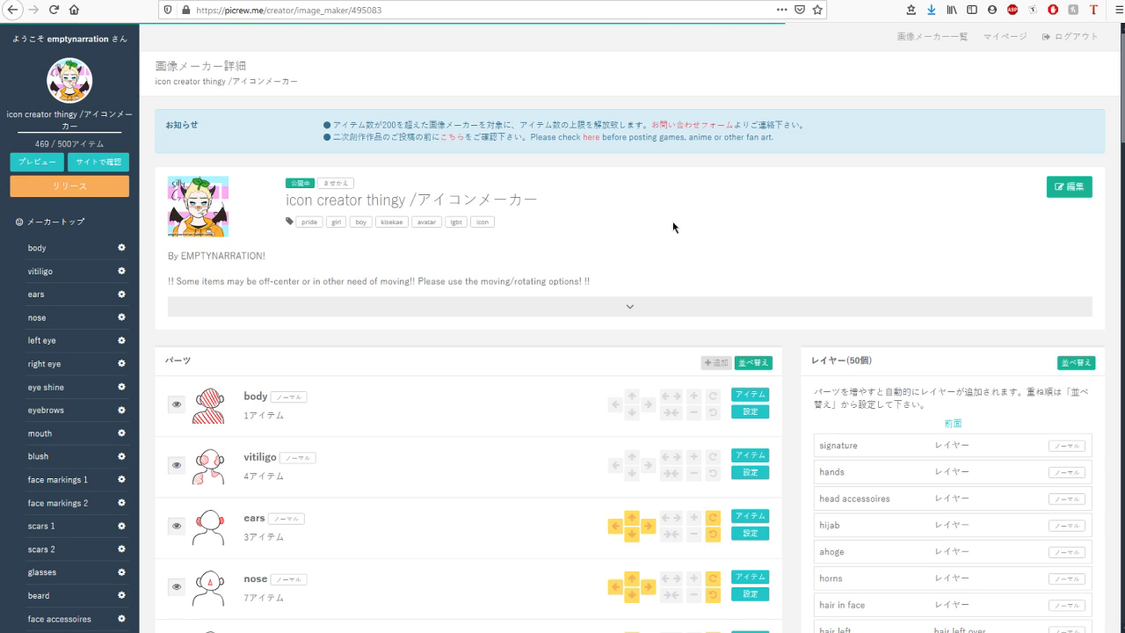
scroll(535, 192, down, 6)
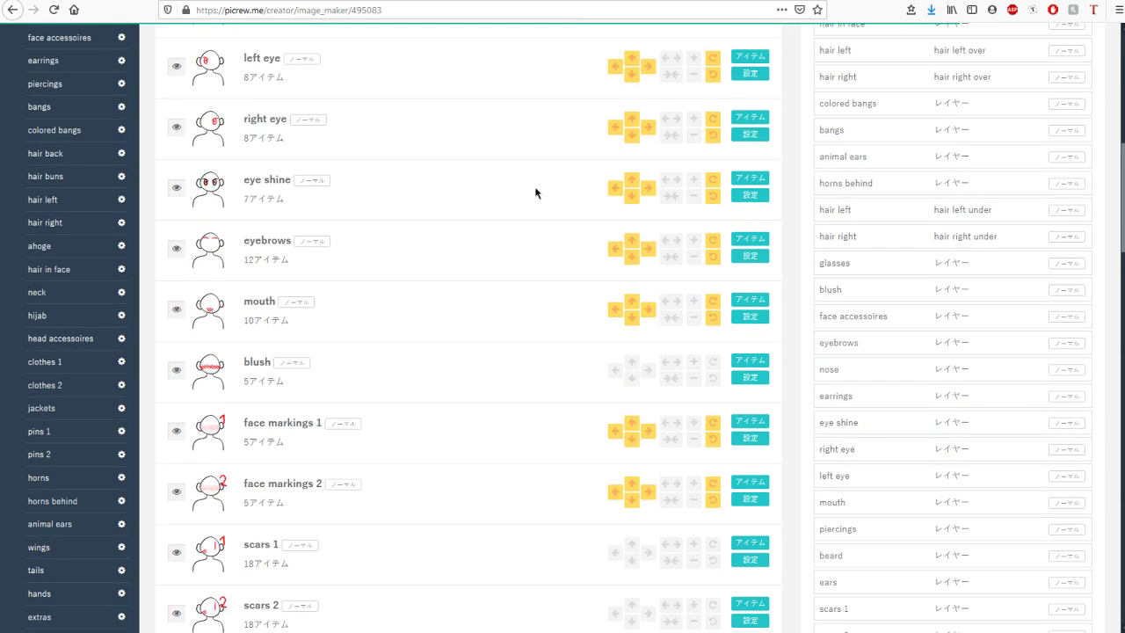
scroll(539, 238, up, 6)
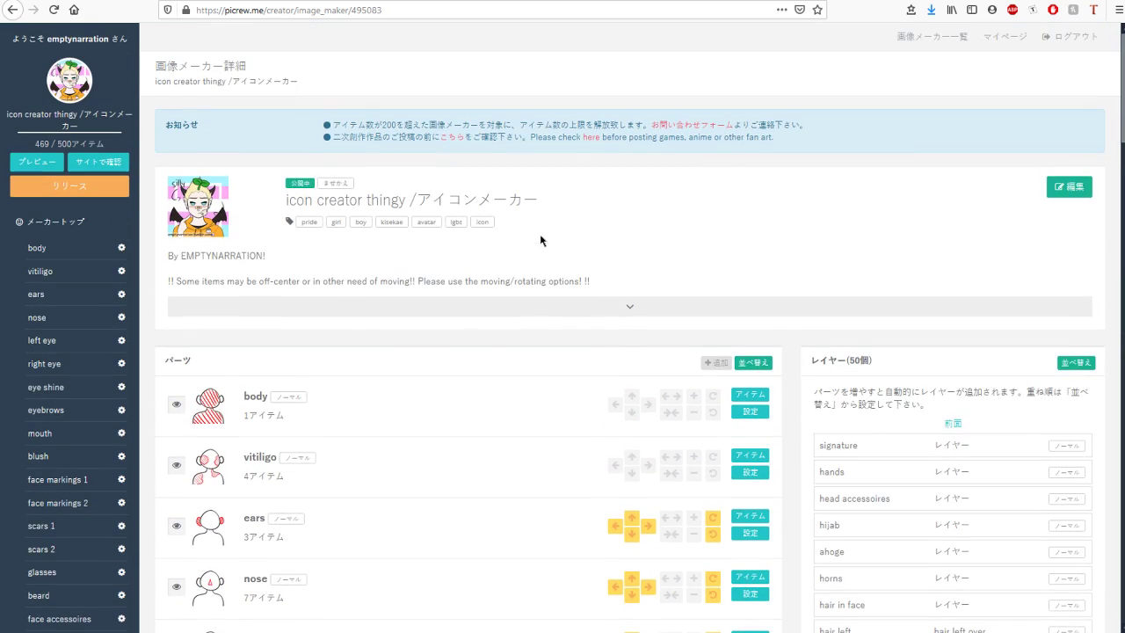
scroll(547, 224, down, 2)
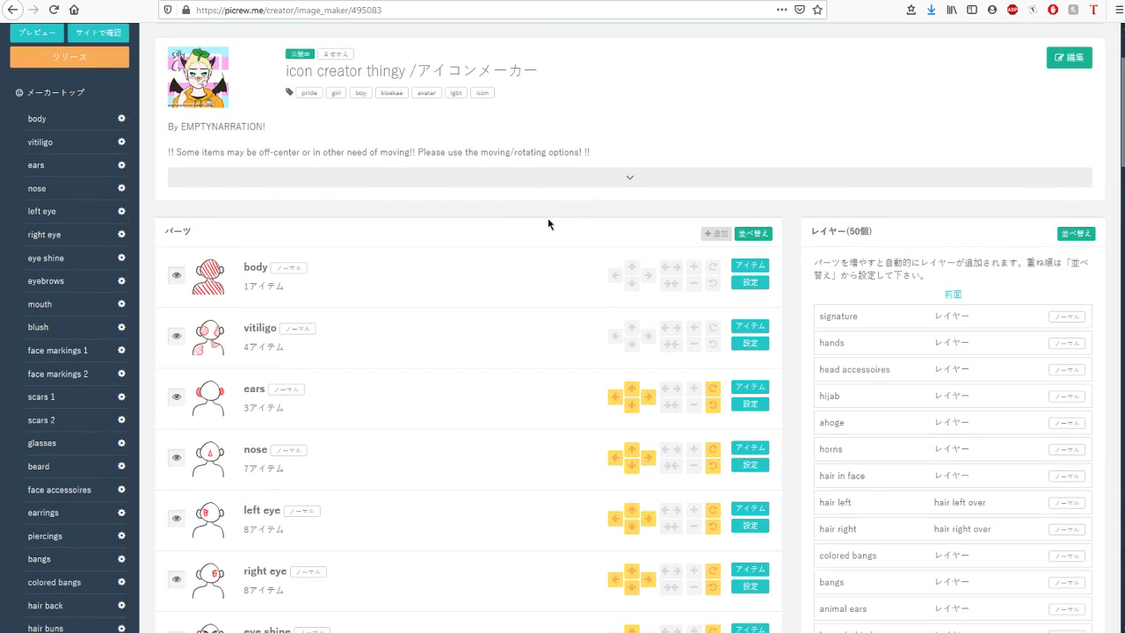
scroll(281, 226, down, 11)
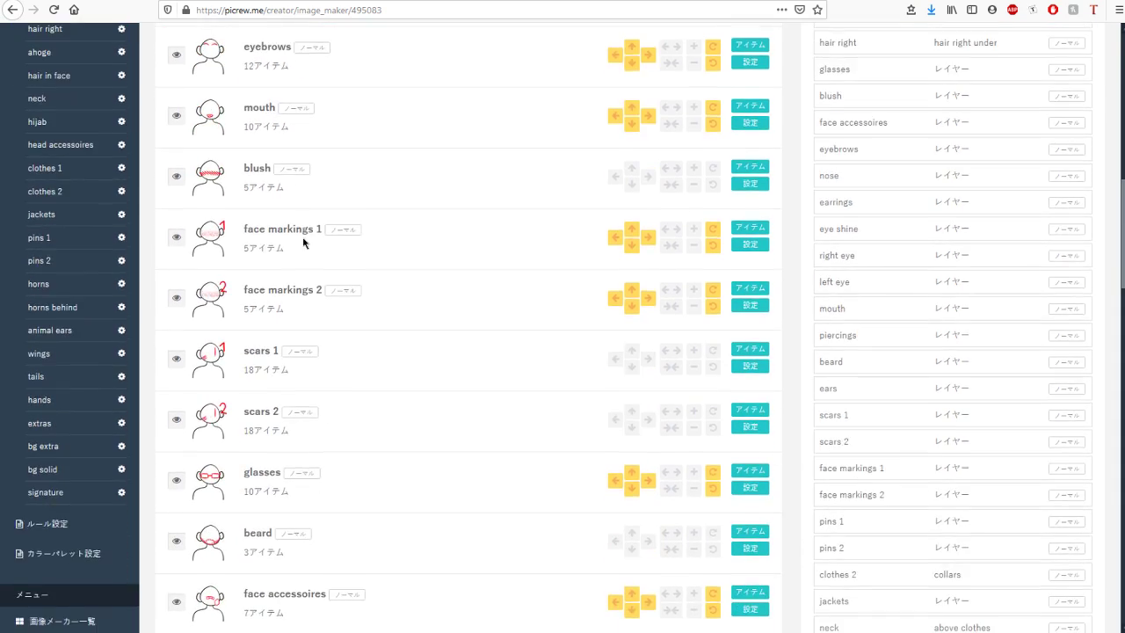
scroll(301, 262, down, 10)
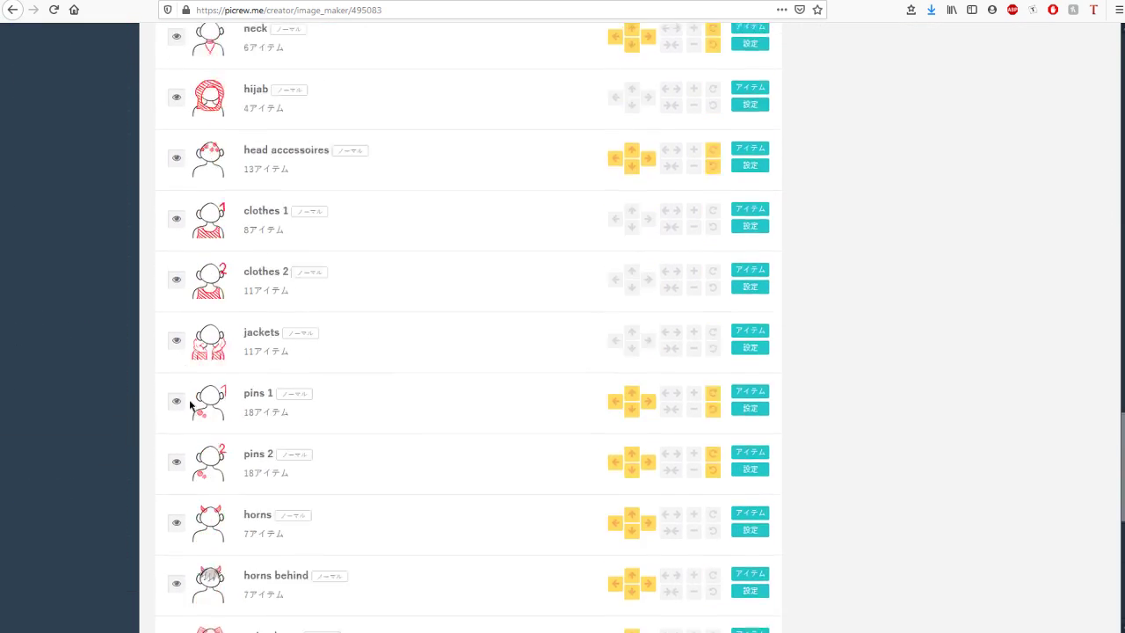
scroll(190, 405, down, 3)
scroll(633, 402, up, 3)
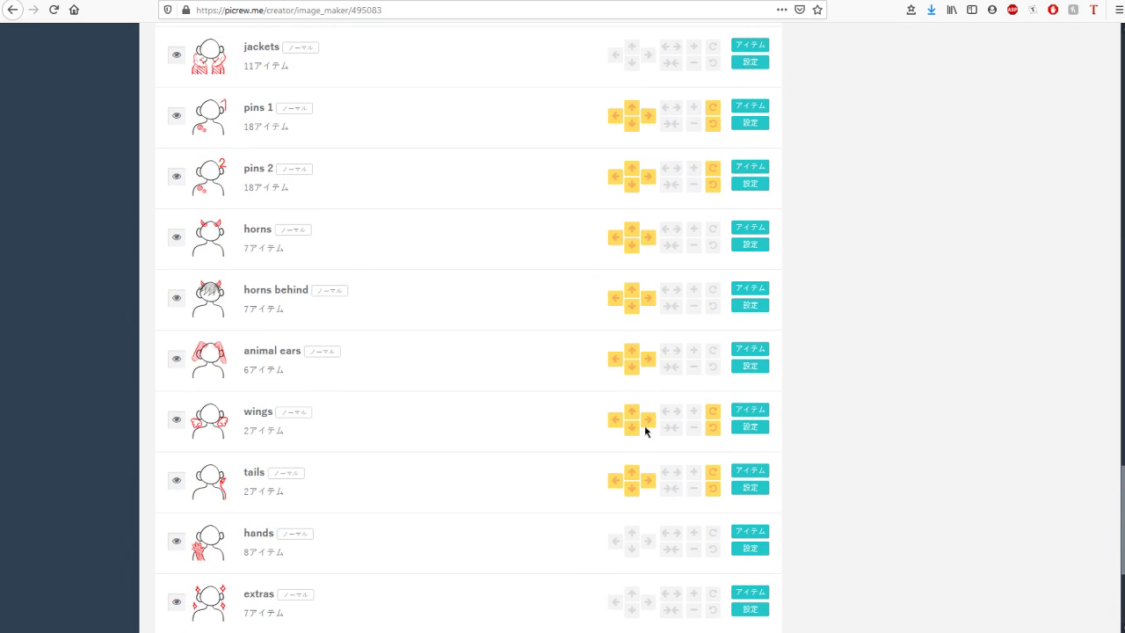
scroll(615, 396, up, 4)
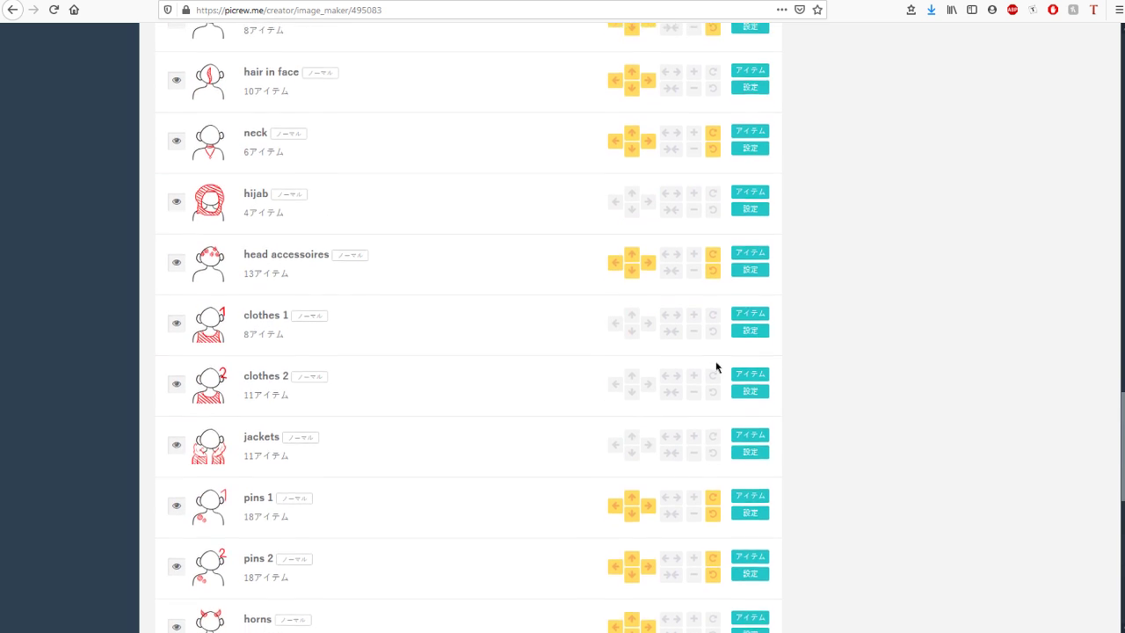
scroll(721, 395, up, 7)
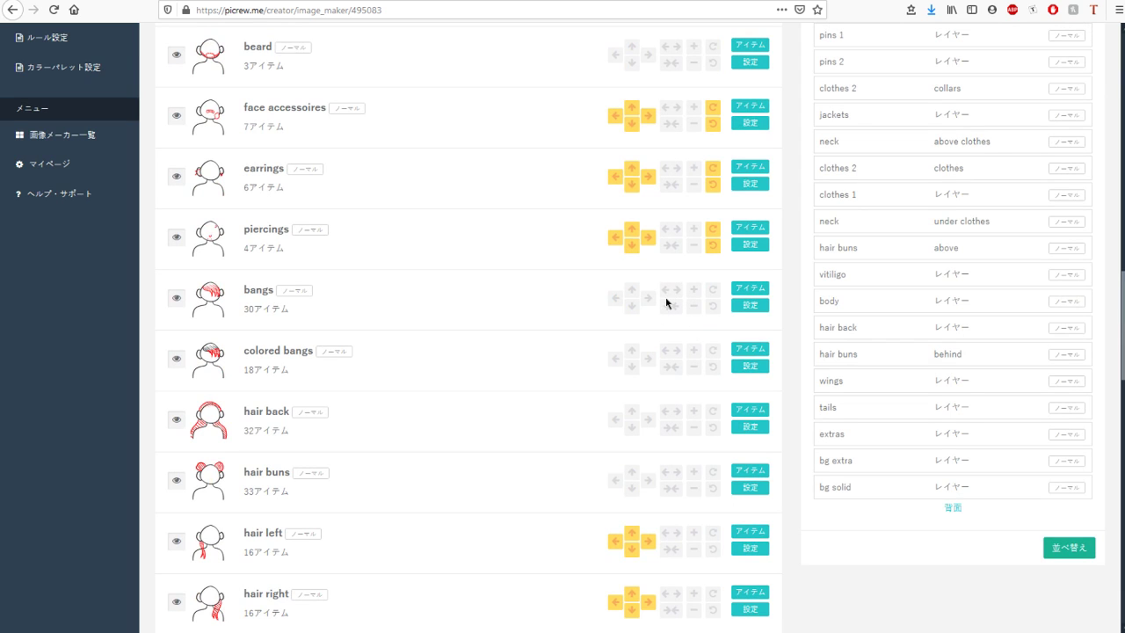
scroll(665, 303, up, 9)
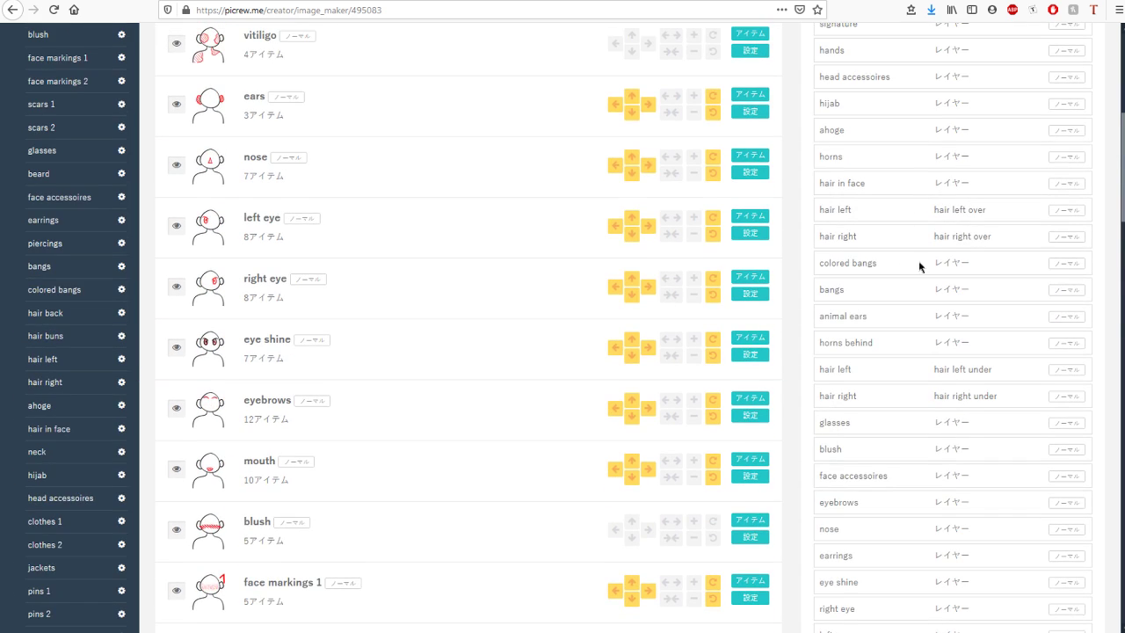
scroll(920, 266, up, 3)
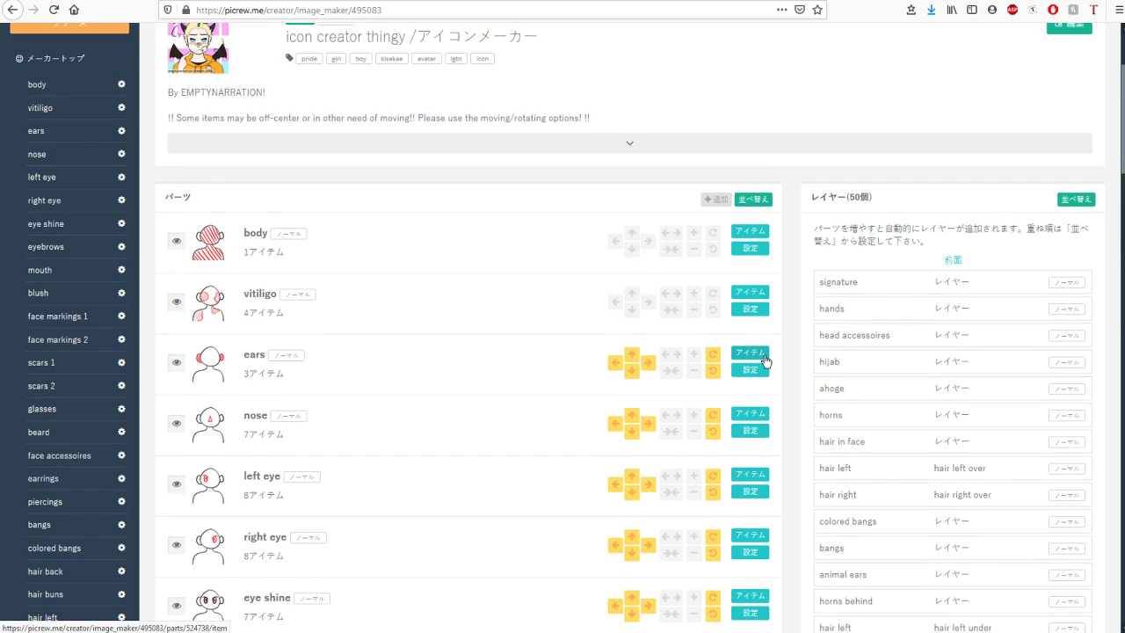
scroll(763, 359, down, 3)
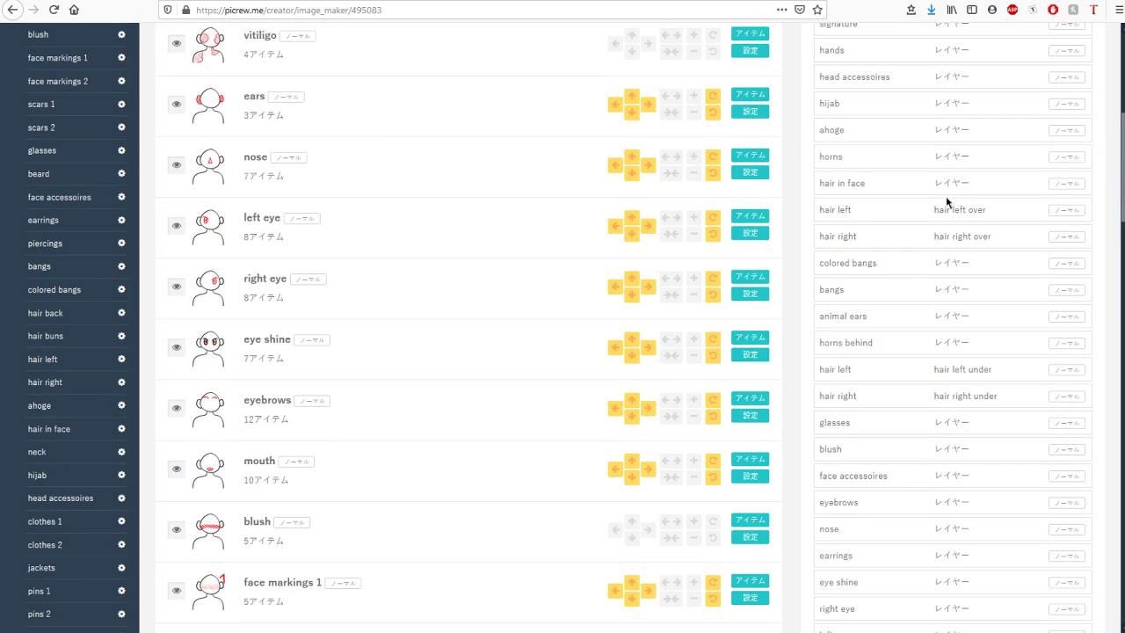
Examine the over and under layers of hair left and hair right in the image maker's layer list.
drag(936, 181, 988, 185)
drag(934, 209, 1001, 209)
drag(944, 236, 1012, 249)
drag(934, 369, 1005, 363)
click(998, 373)
drag(824, 210, 854, 211)
drag(820, 367, 908, 379)
click(902, 380)
Open the hair left part's settings and look through its colour list.
scroll(530, 335, down, 3)
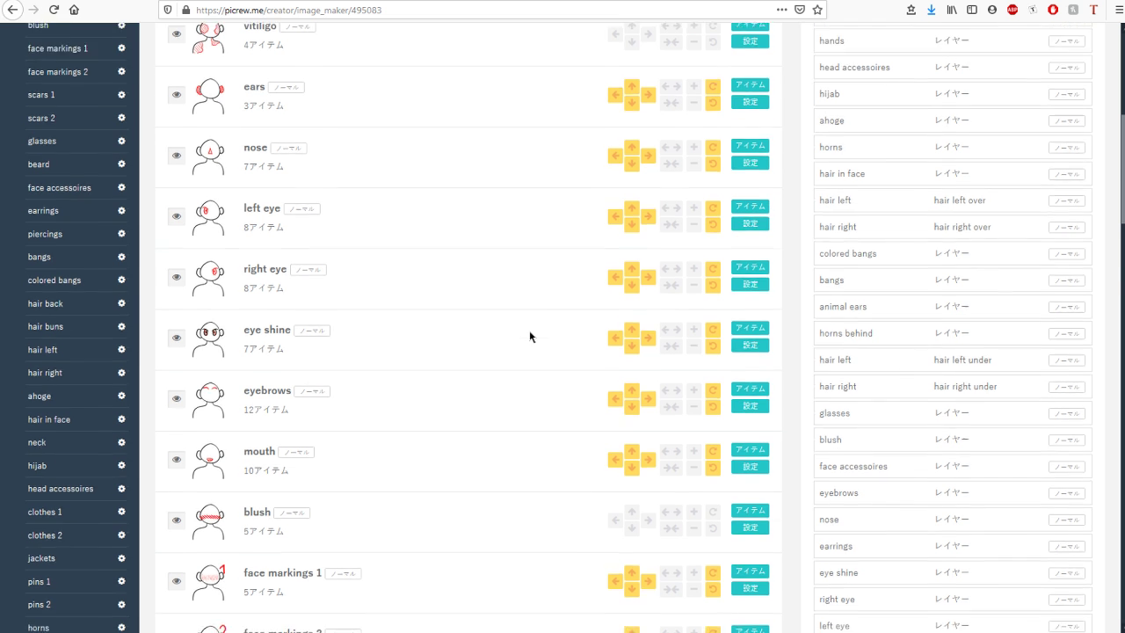
scroll(527, 339, down, 7)
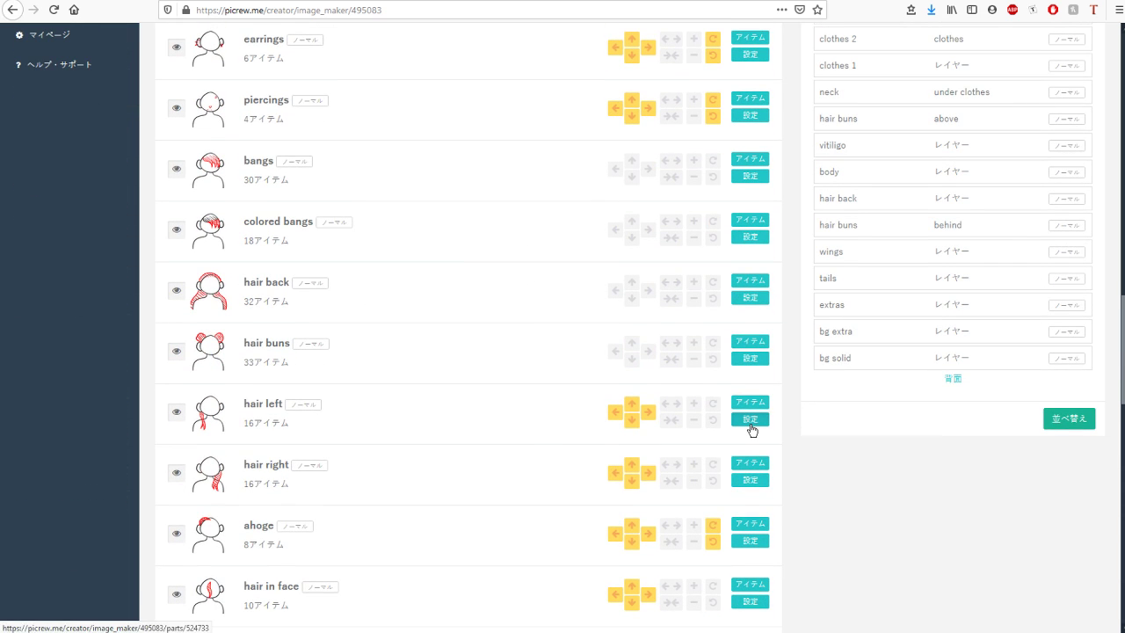
click(752, 421)
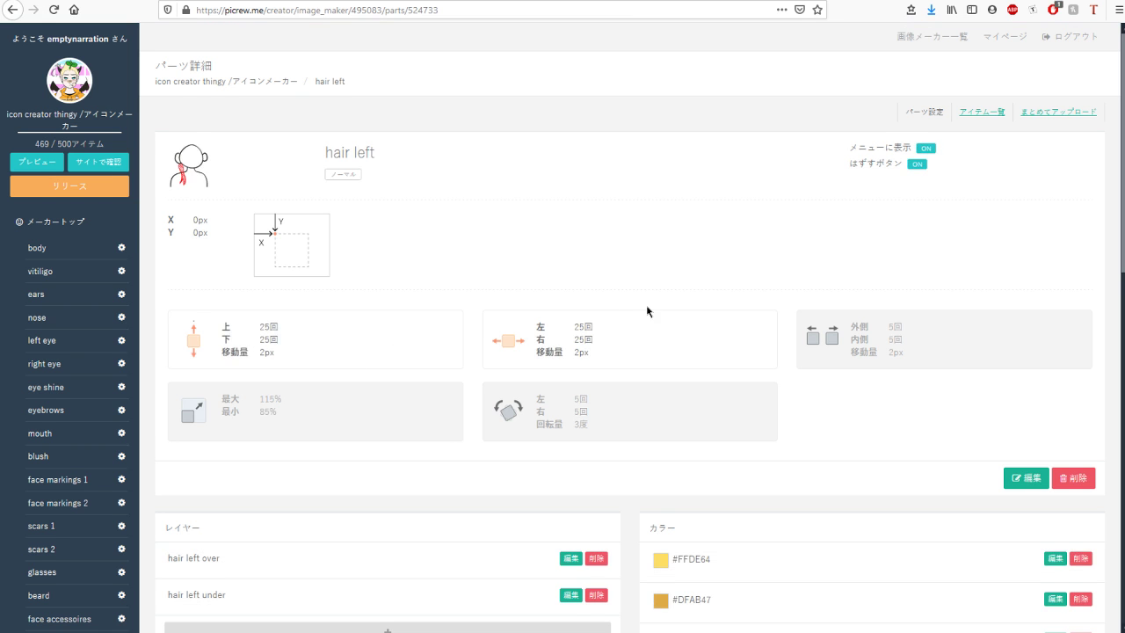
scroll(647, 306, down, 9)
scroll(730, 444, up, 2)
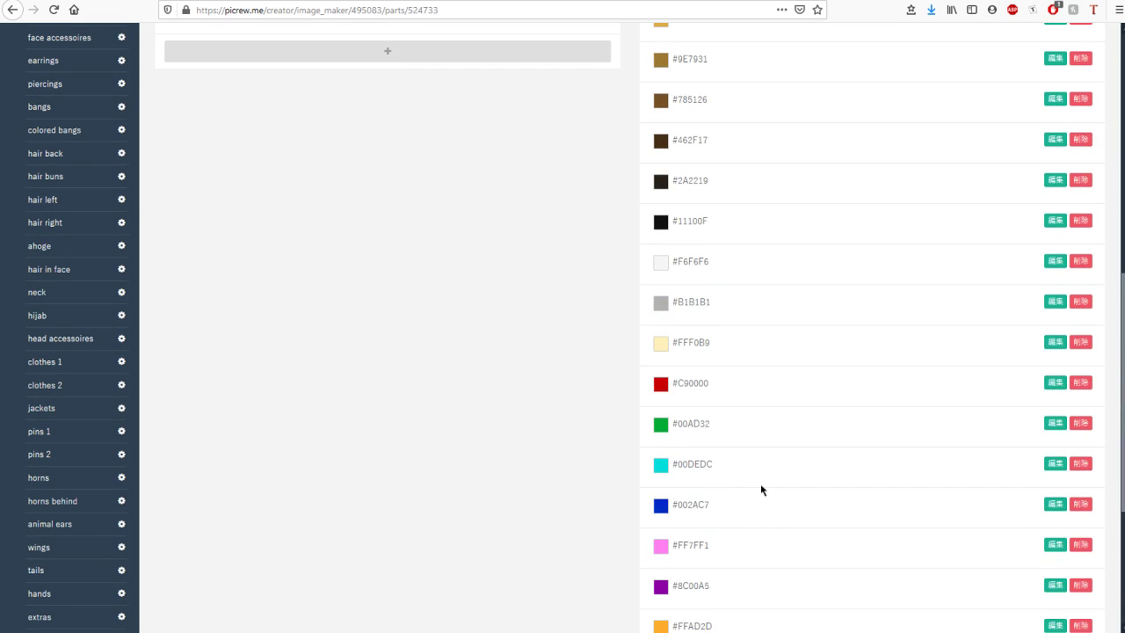
scroll(761, 490, up, 2)
double_click(673, 141)
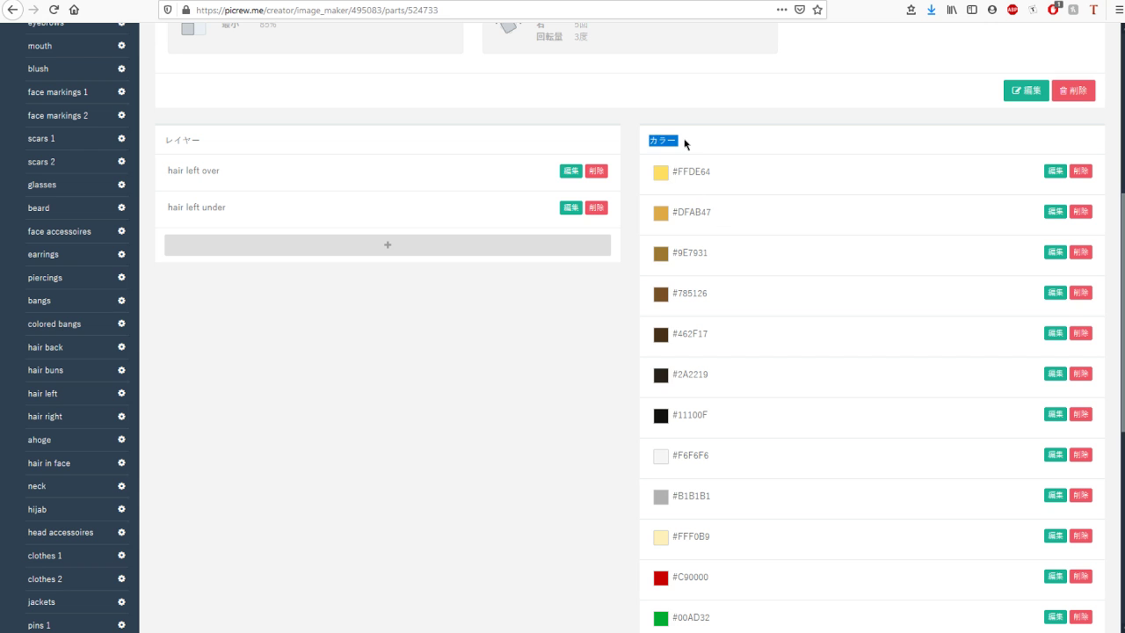
scroll(691, 277, up, 3)
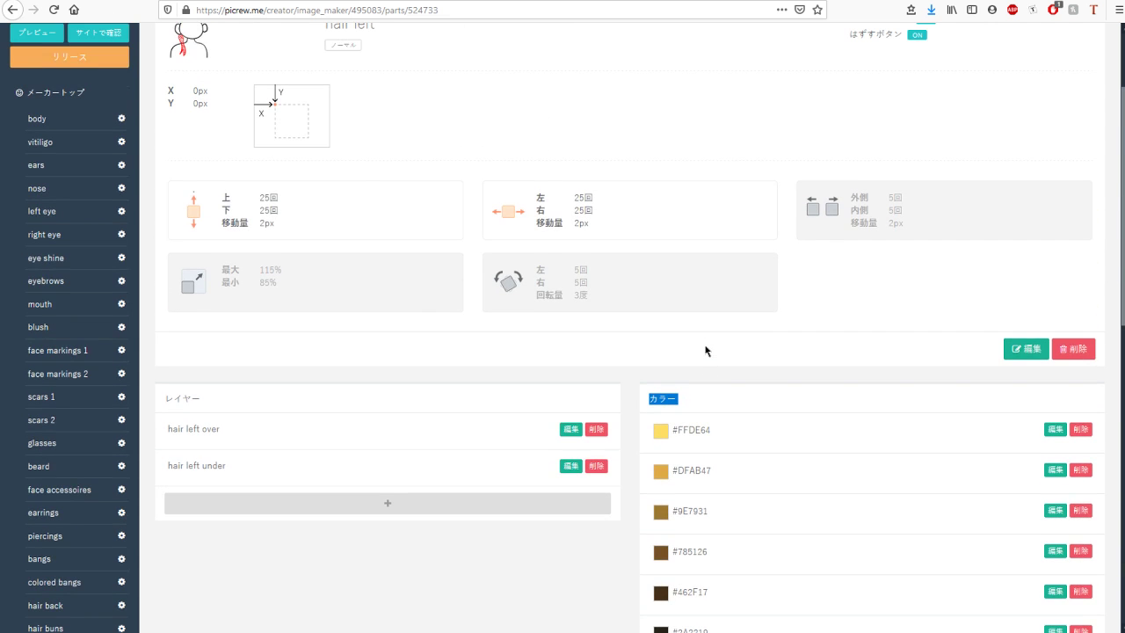
scroll(705, 350, down, 8)
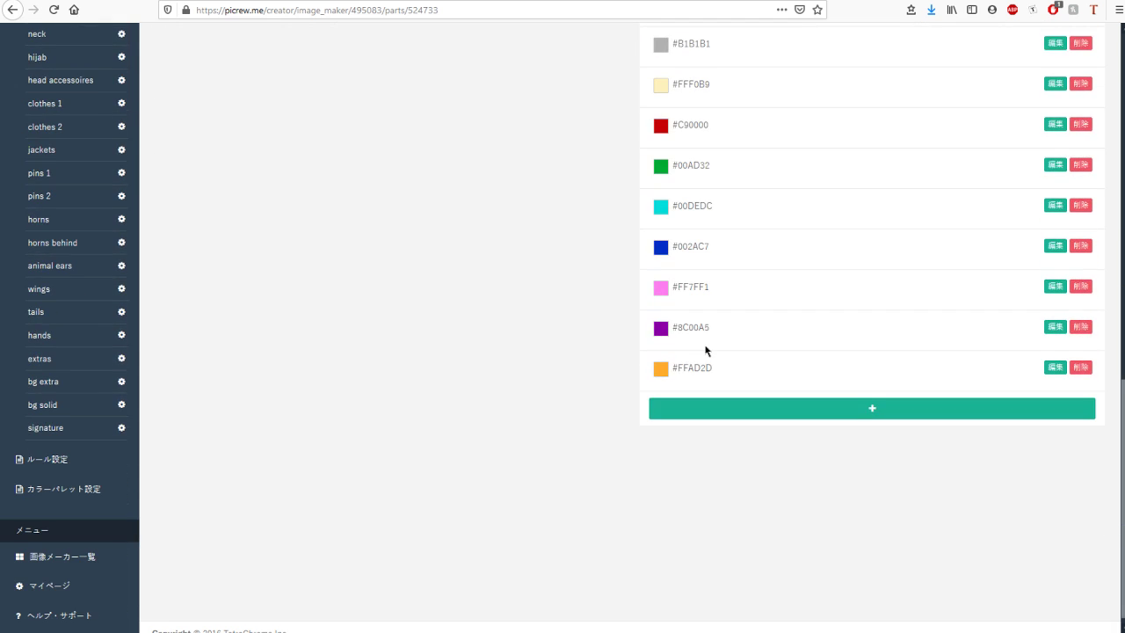
scroll(705, 351, up, 6)
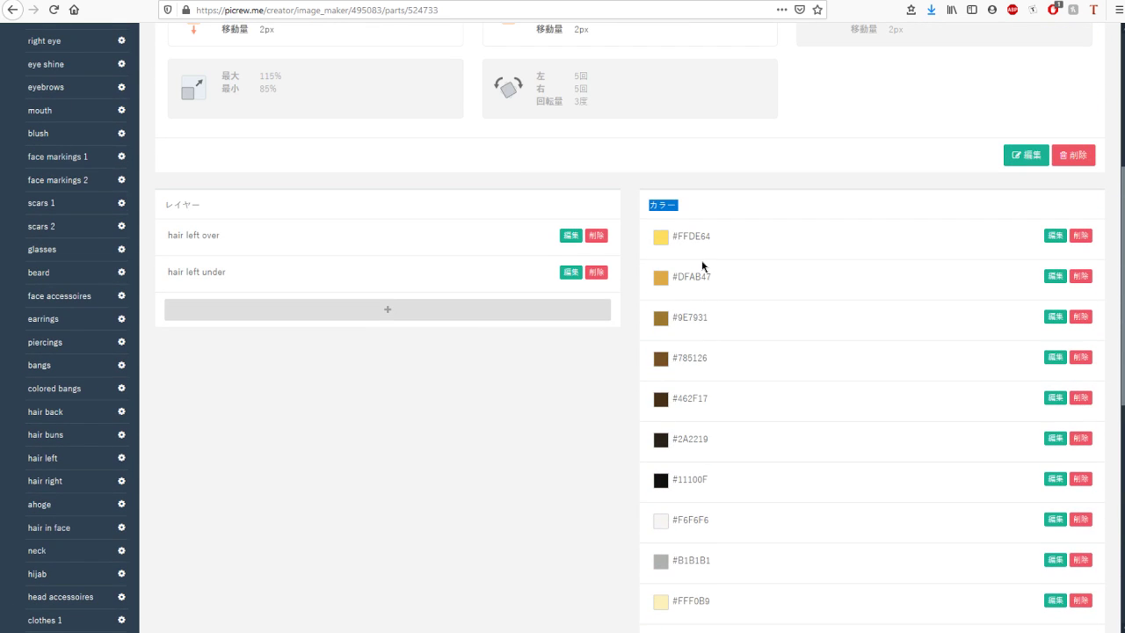
click(724, 263)
scroll(462, 339, up, 1)
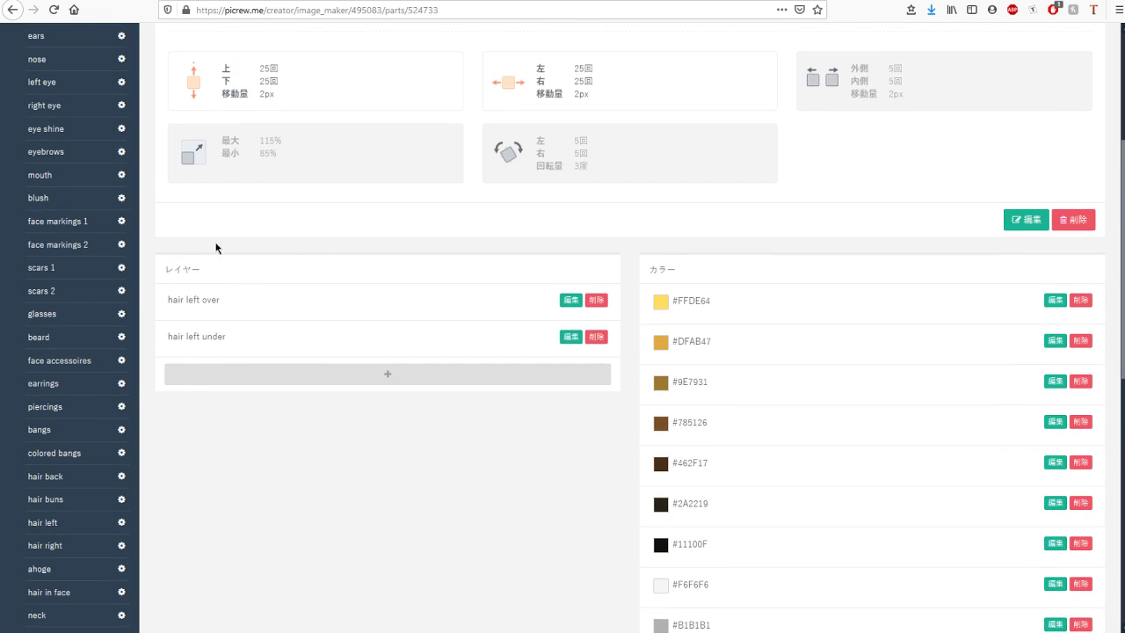
Examine the hair left over and hair left under layers in the part's settings.
scroll(220, 376, up, 1)
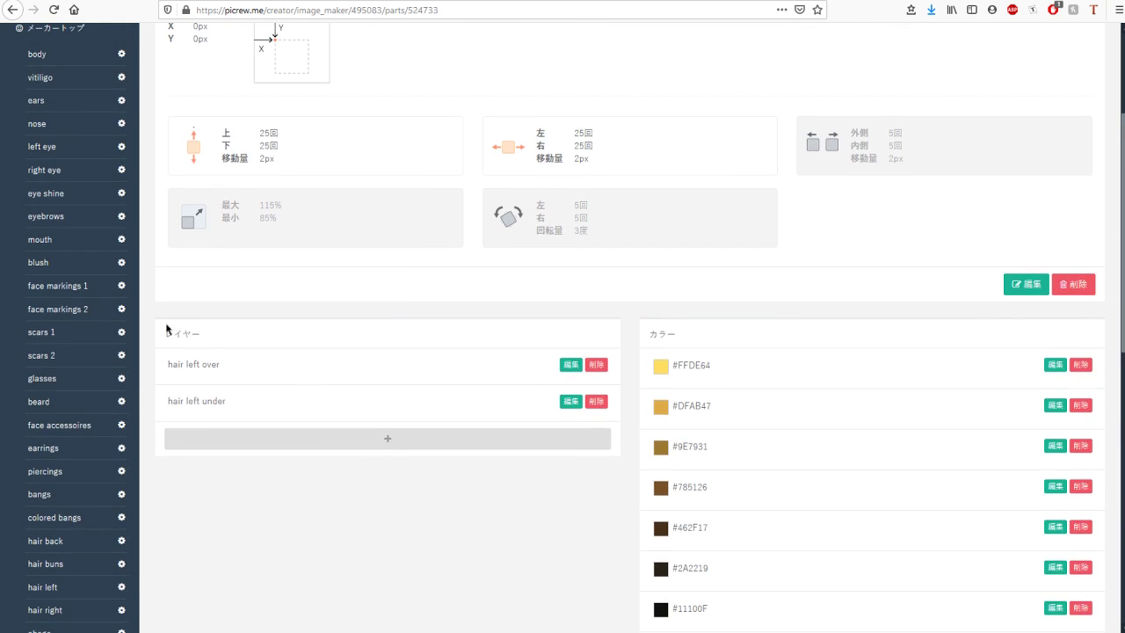
drag(165, 371, 211, 360)
click(221, 369)
drag(167, 360, 213, 365)
click(239, 358)
click(201, 401)
scroll(262, 402, up, 4)
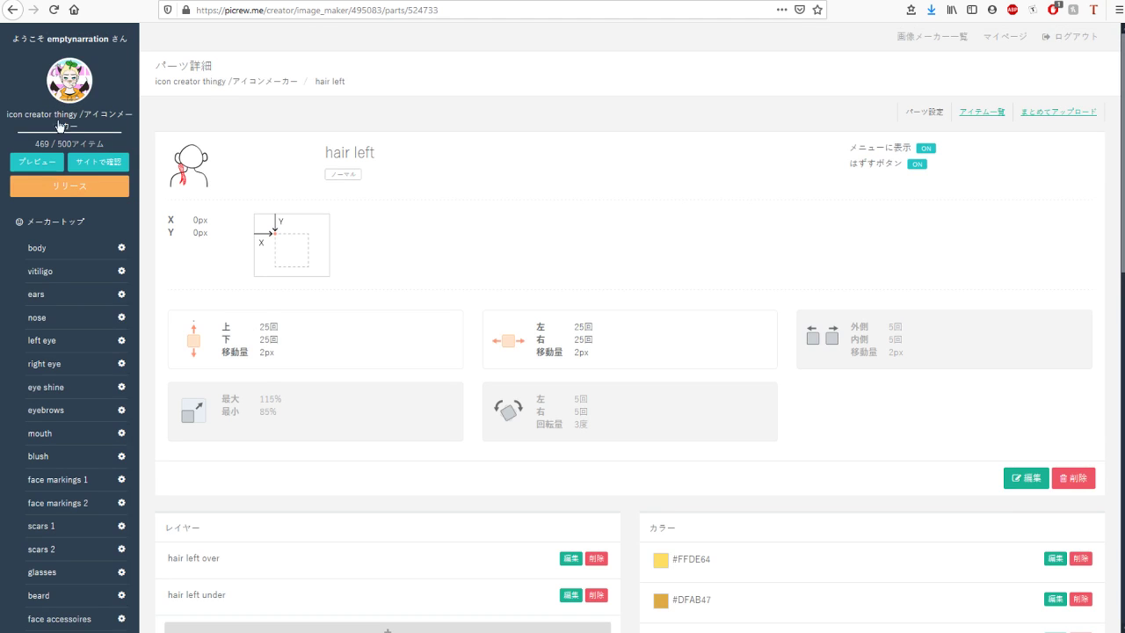
Return to the image maker's details and compare the order of hair left over, hair right over and colored bangs.
click(266, 82)
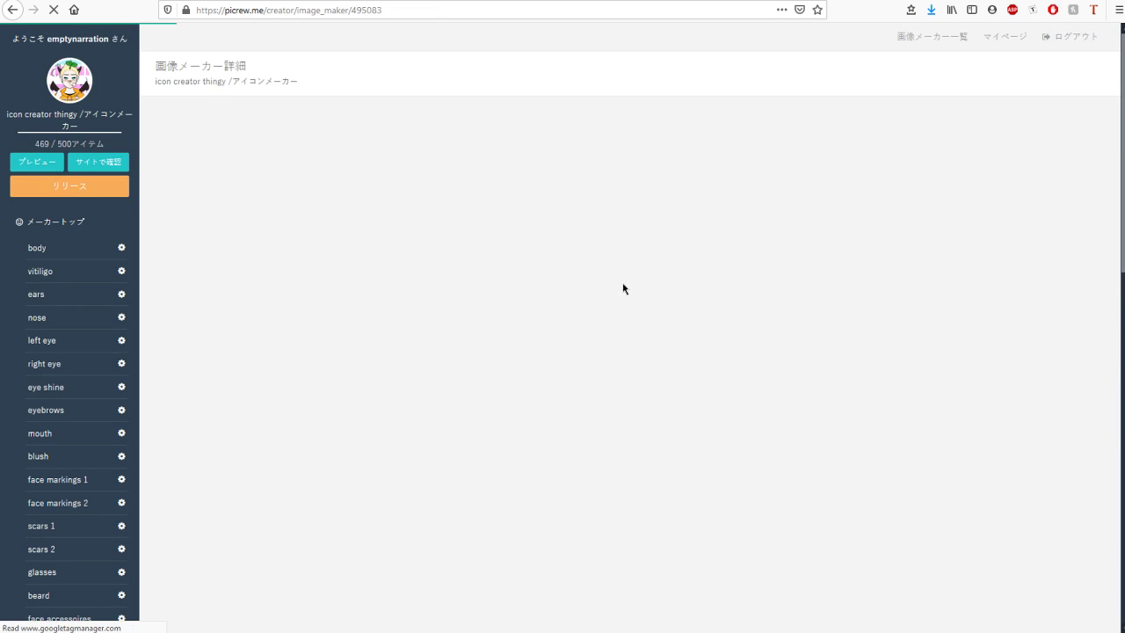
scroll(838, 151, down, 3)
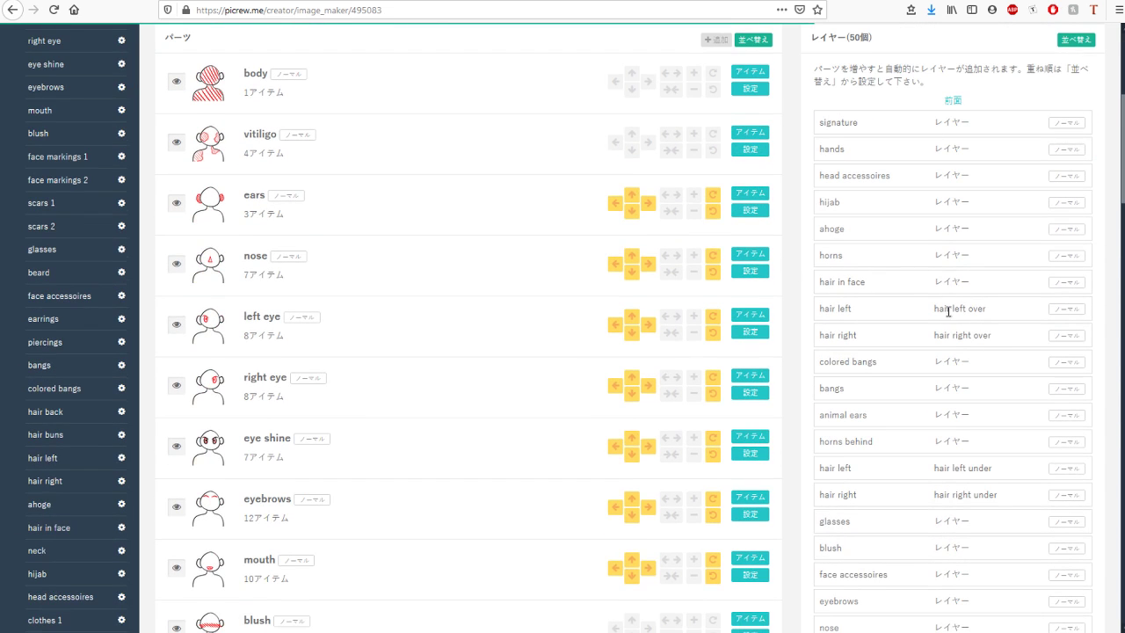
scroll(949, 303, down, 1)
drag(933, 243, 989, 249)
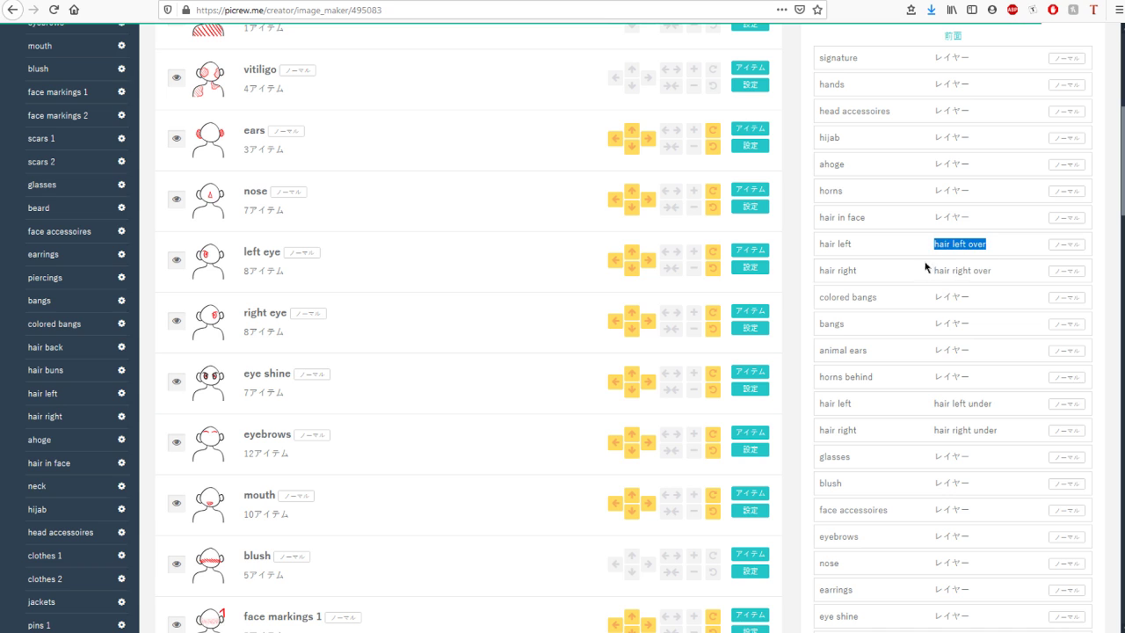
drag(929, 266, 997, 270)
click(850, 302)
drag(828, 297, 894, 302)
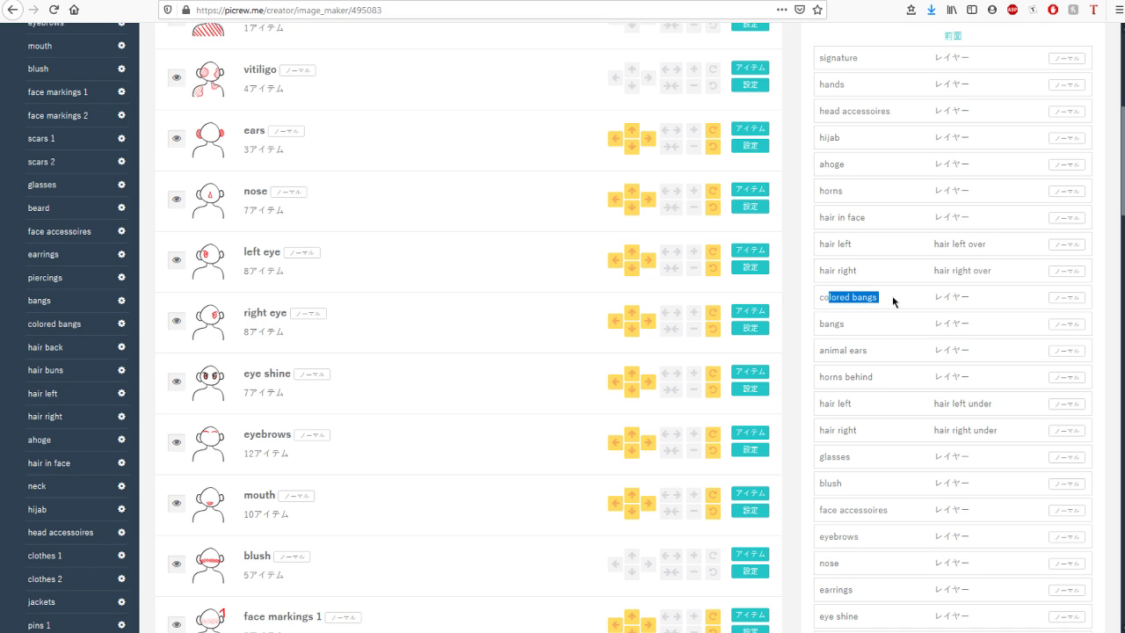
Examine where bangs, animal ears and horns behind sit in the layer order relative to hair left under.
double_click(846, 324)
drag(830, 345, 924, 362)
drag(824, 385, 917, 387)
click(918, 387)
drag(824, 376, 1027, 407)
click(818, 385)
click(889, 379)
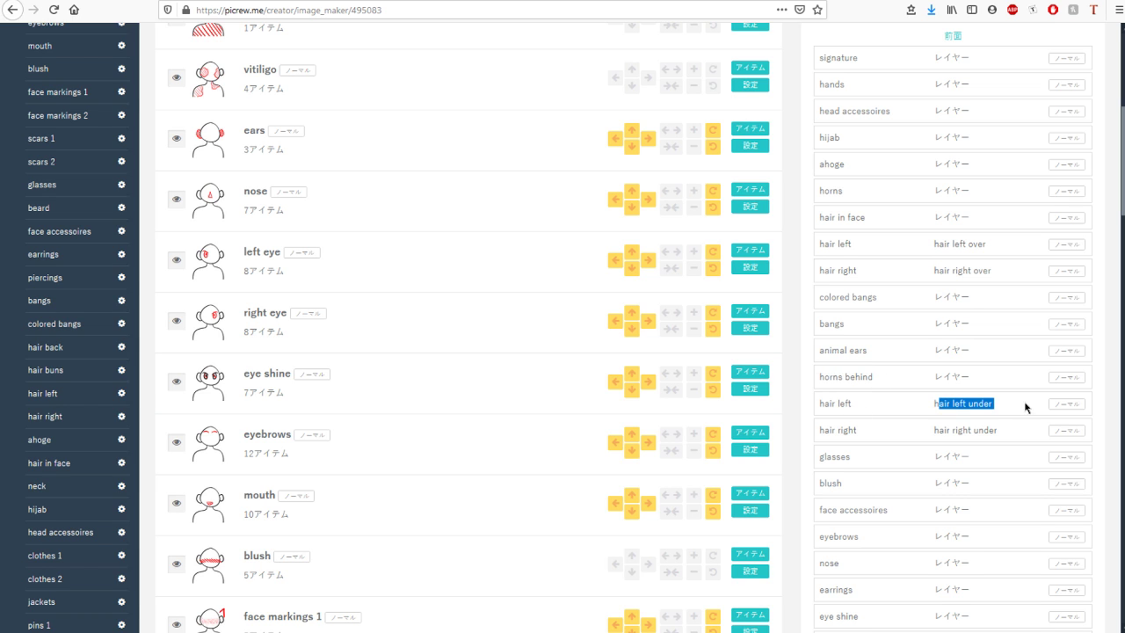
click(824, 404)
Open the hair left part's item list and compare item No.1's images on the hair left over and hair left under layers.
click(123, 394)
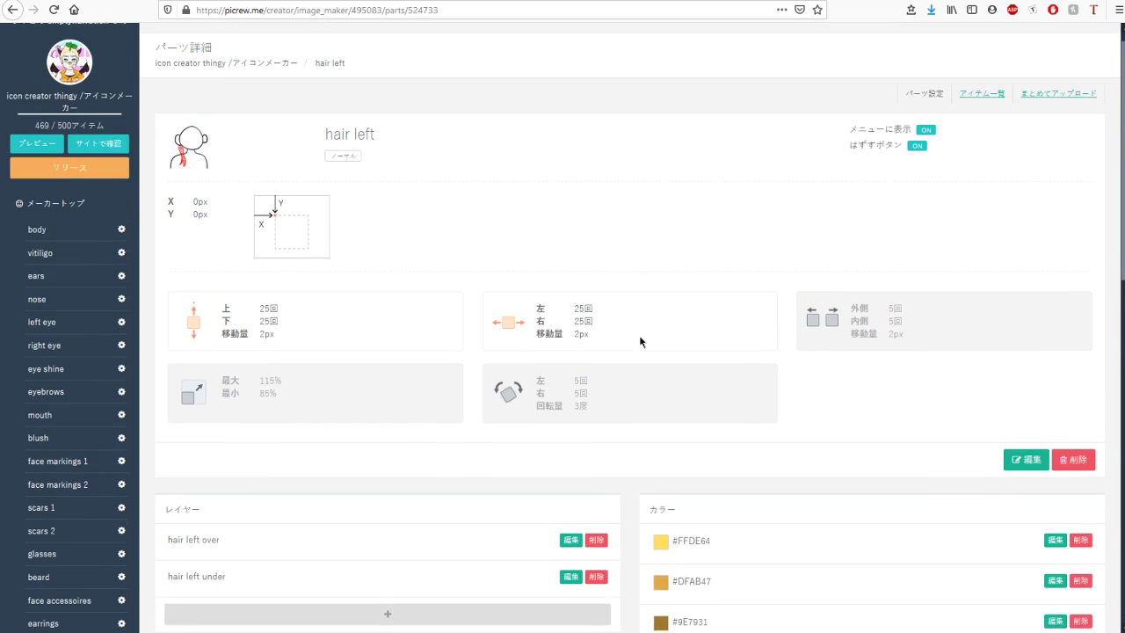
click(975, 112)
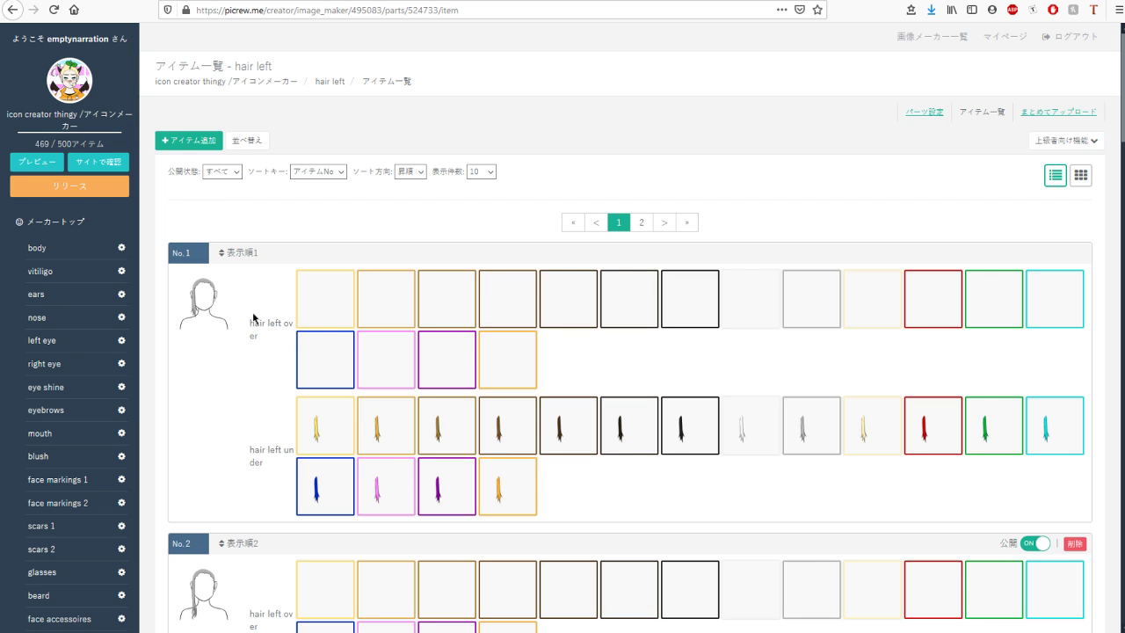
drag(252, 322, 264, 338)
drag(258, 449, 270, 473)
click(270, 473)
drag(258, 319, 281, 342)
drag(262, 443, 279, 472)
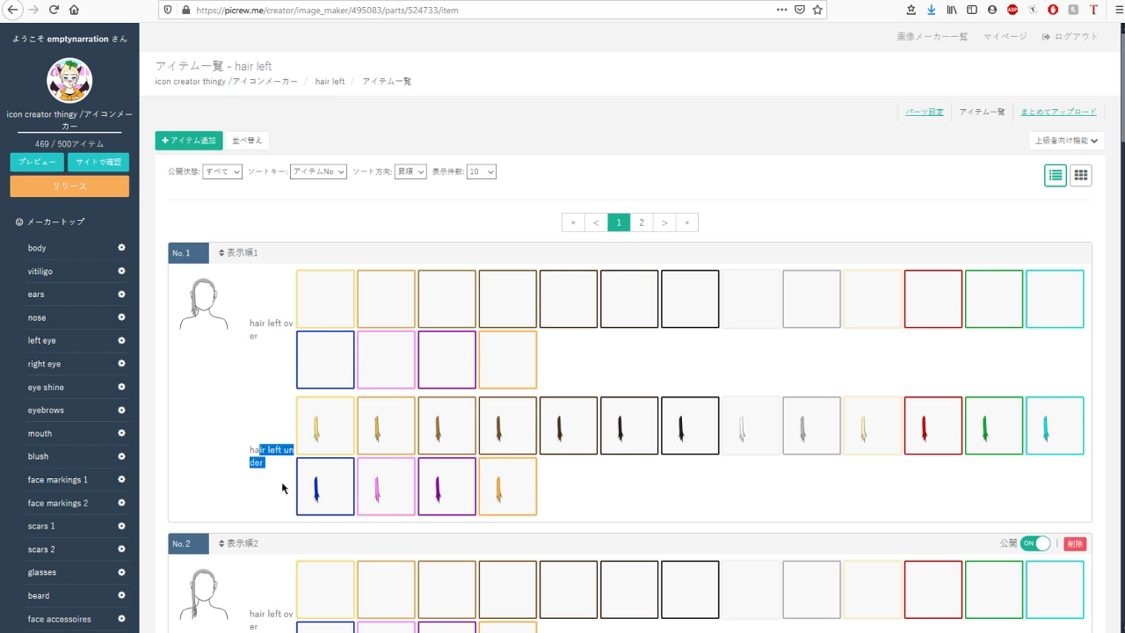
click(279, 473)
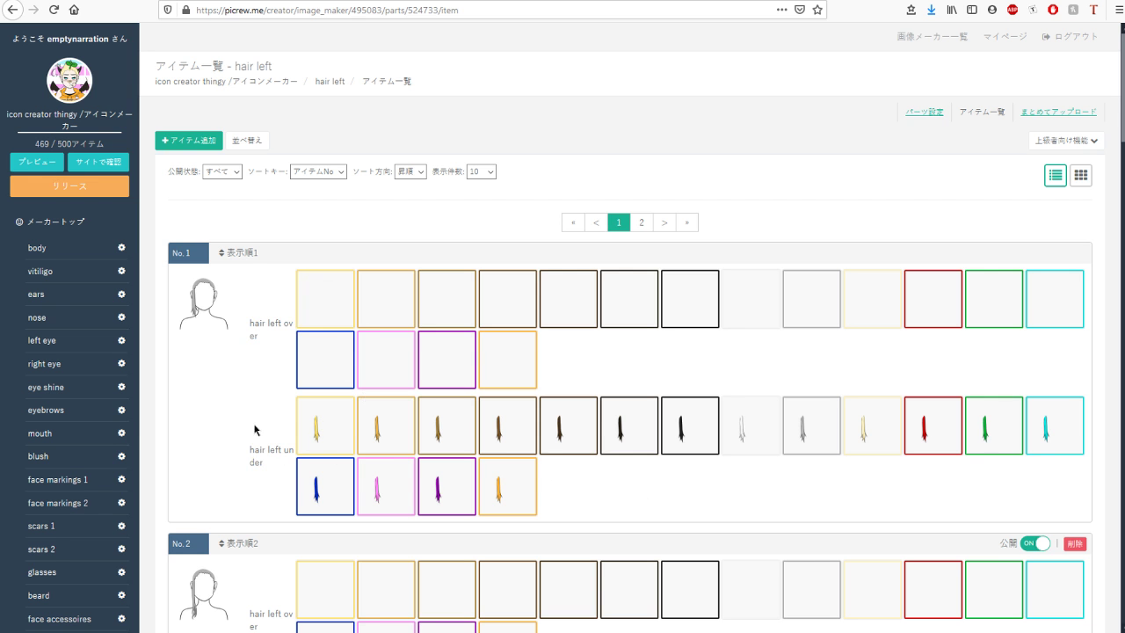
Look through the remaining hair left items, including those on page 2 of the list.
scroll(255, 429, down, 20)
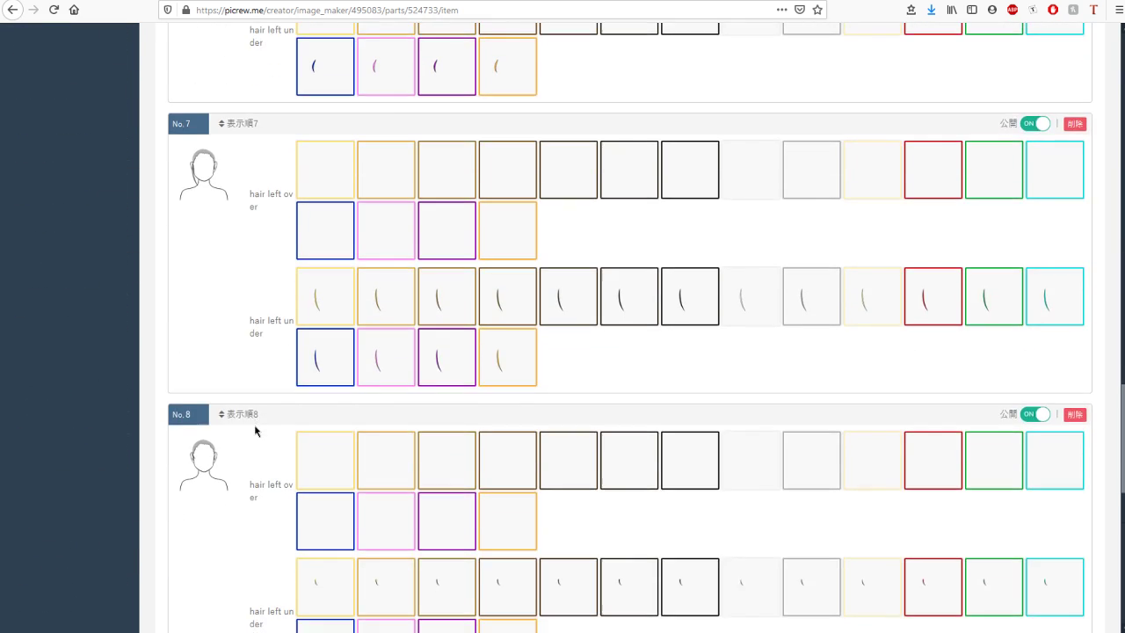
scroll(255, 429, up, 20)
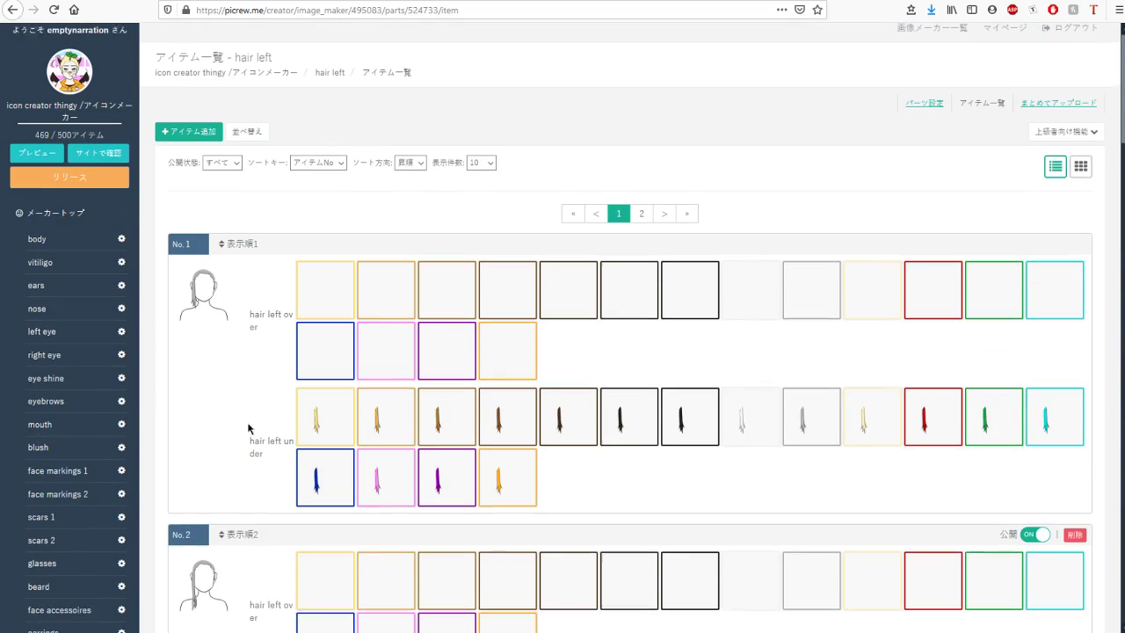
click(641, 213)
scroll(281, 404, down, 10)
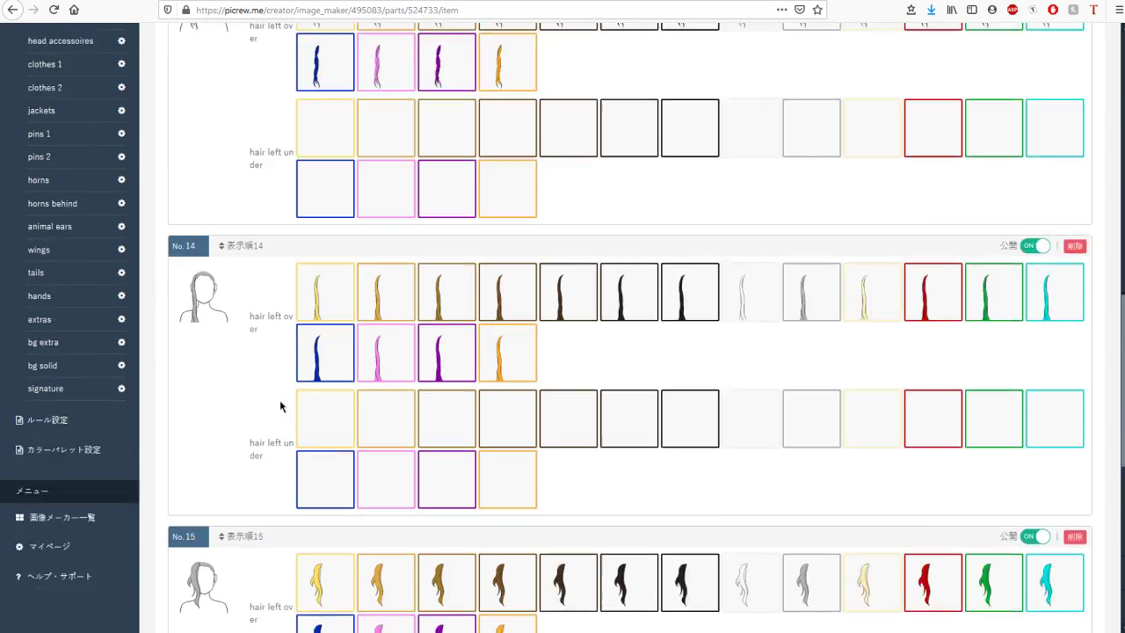
Check the last hair left items on page 2, and open the image maker's preview and start playing it.
scroll(268, 378, down, 2)
scroll(273, 505, down, 3)
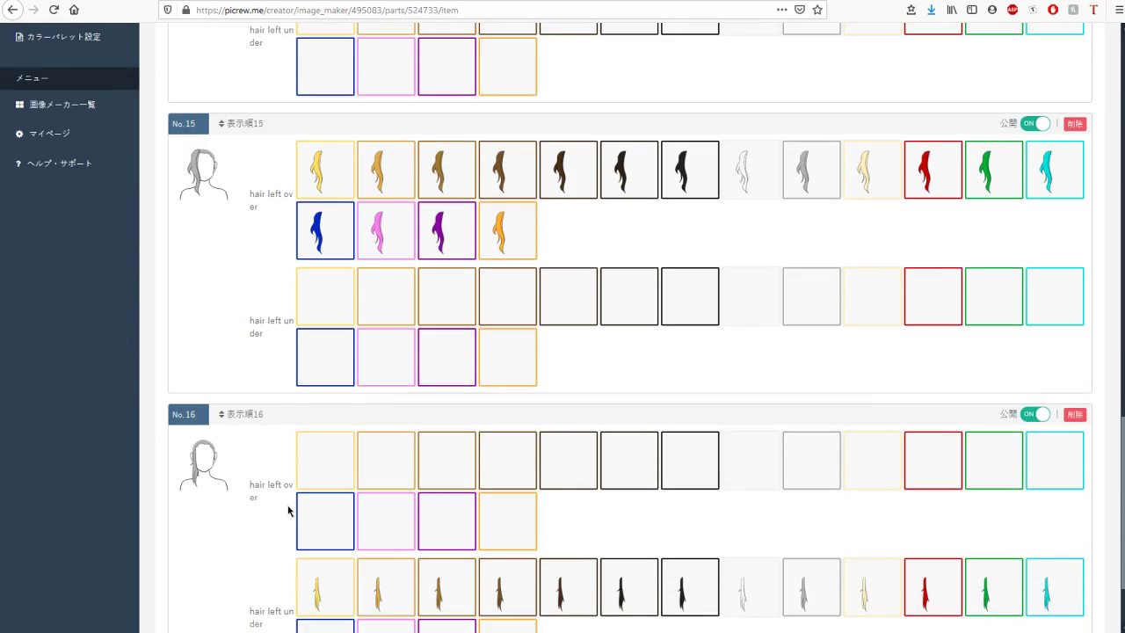
scroll(196, 451, down, 1)
scroll(194, 454, up, 15)
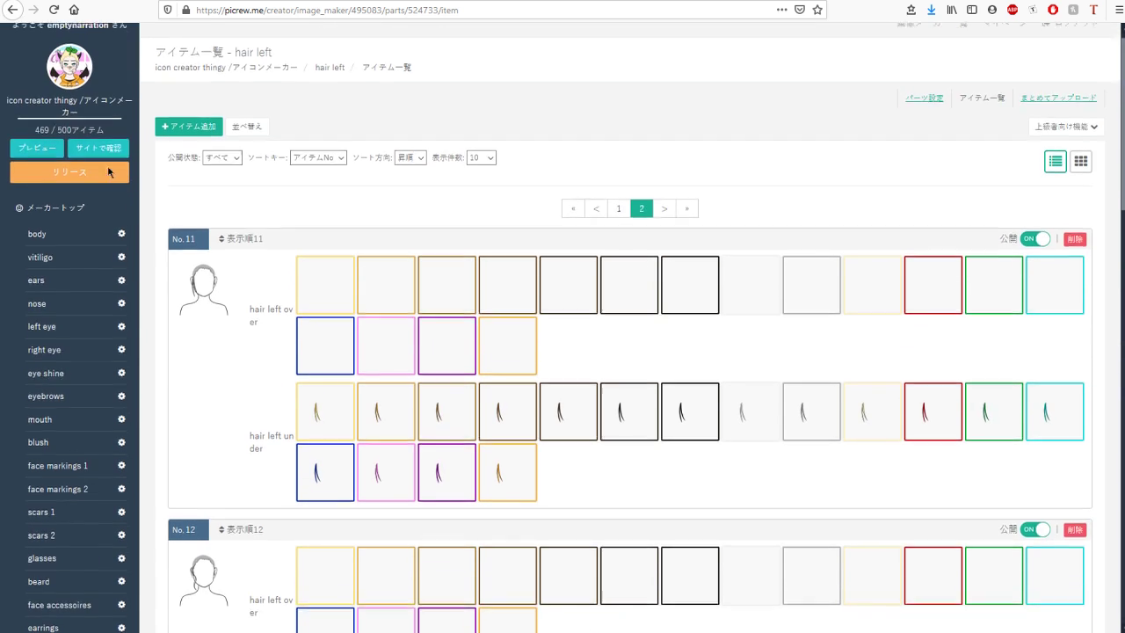
click(37, 148)
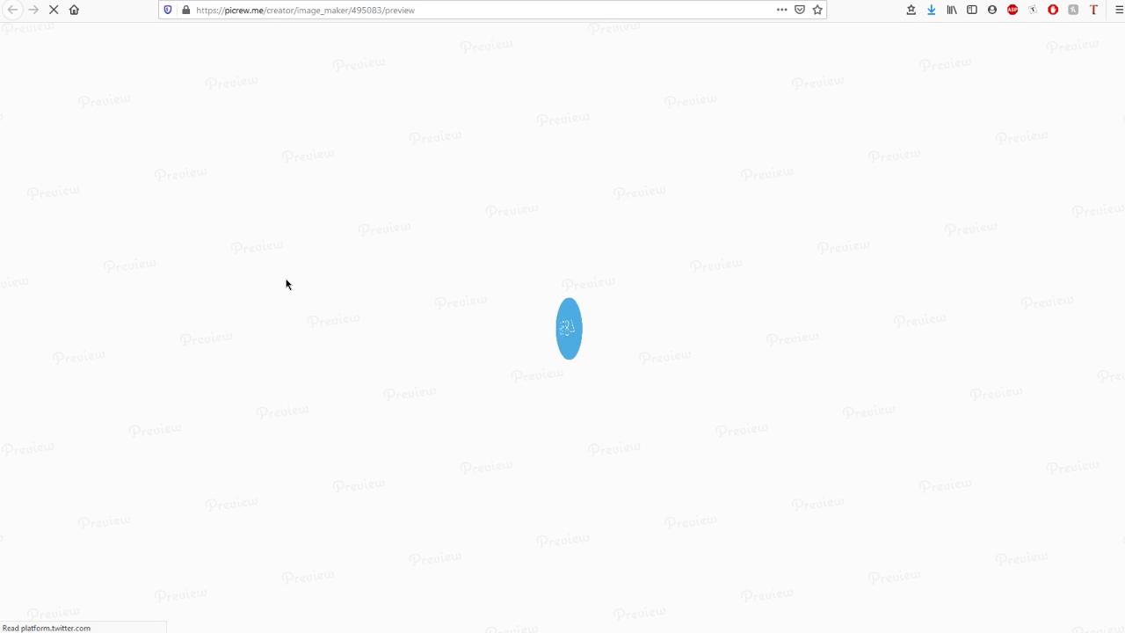
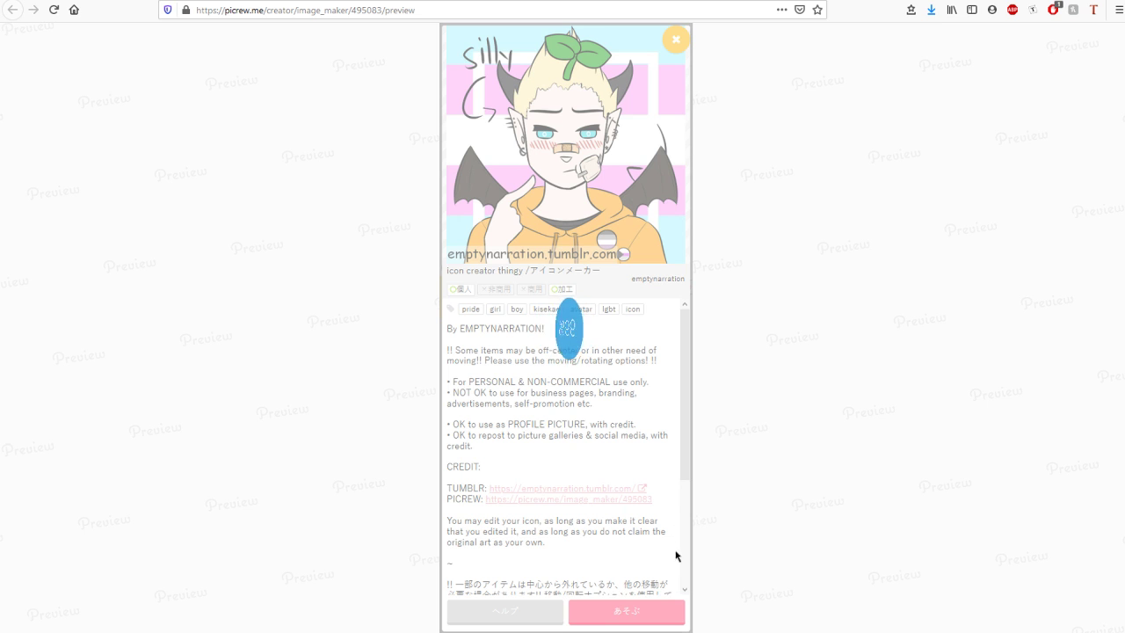
click(658, 611)
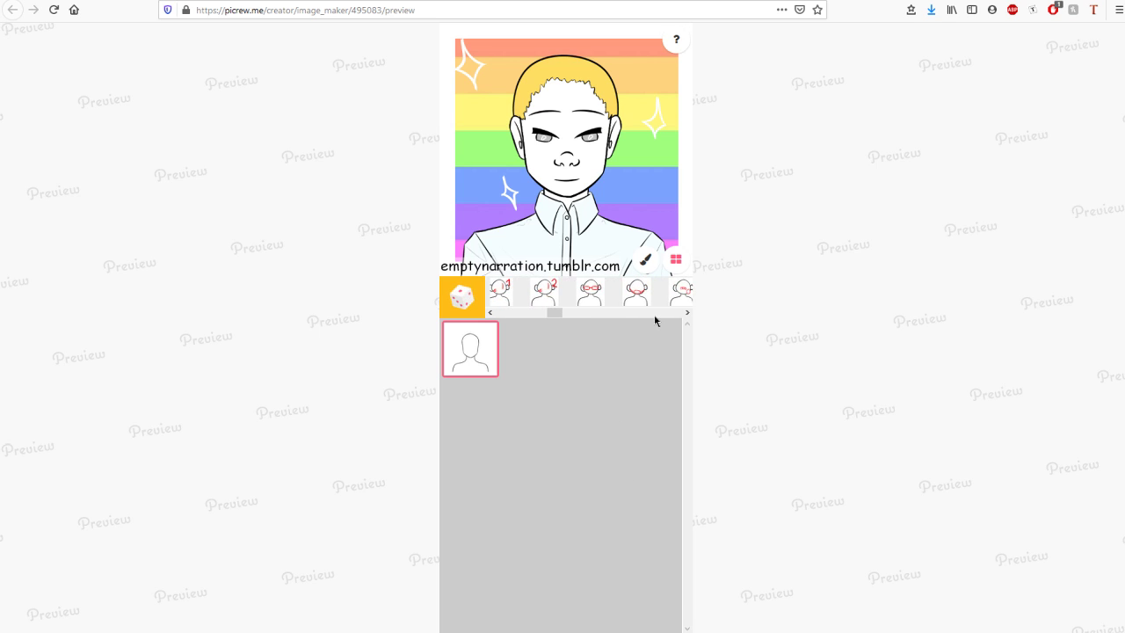
Give the preview character short, full bangs and shaggy, flared back hair.
click(634, 291)
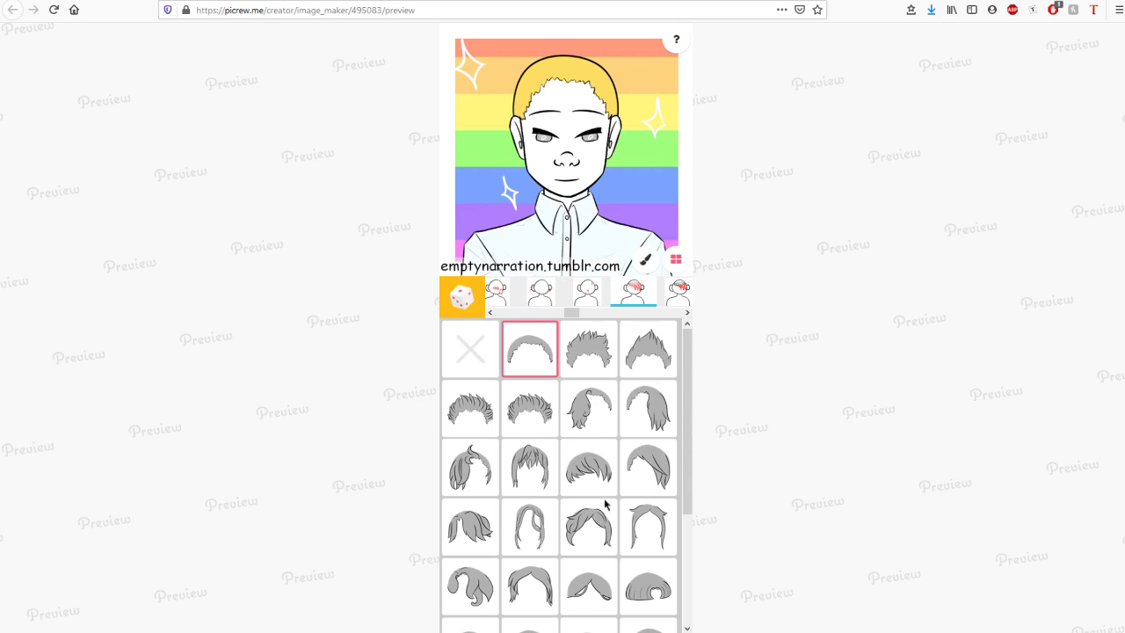
click(593, 409)
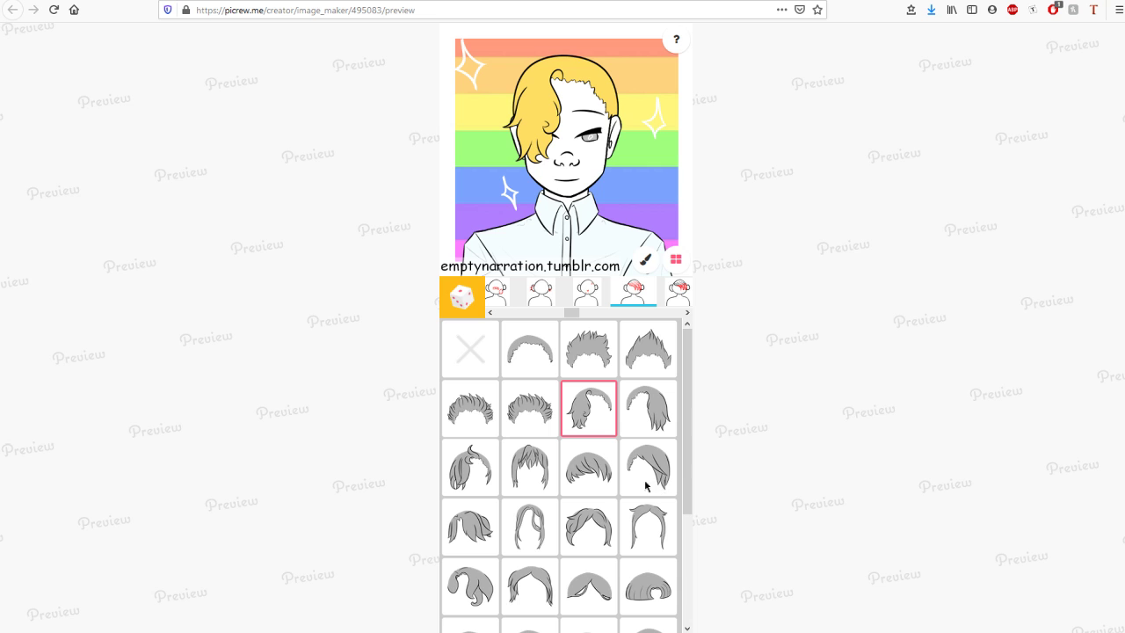
click(591, 476)
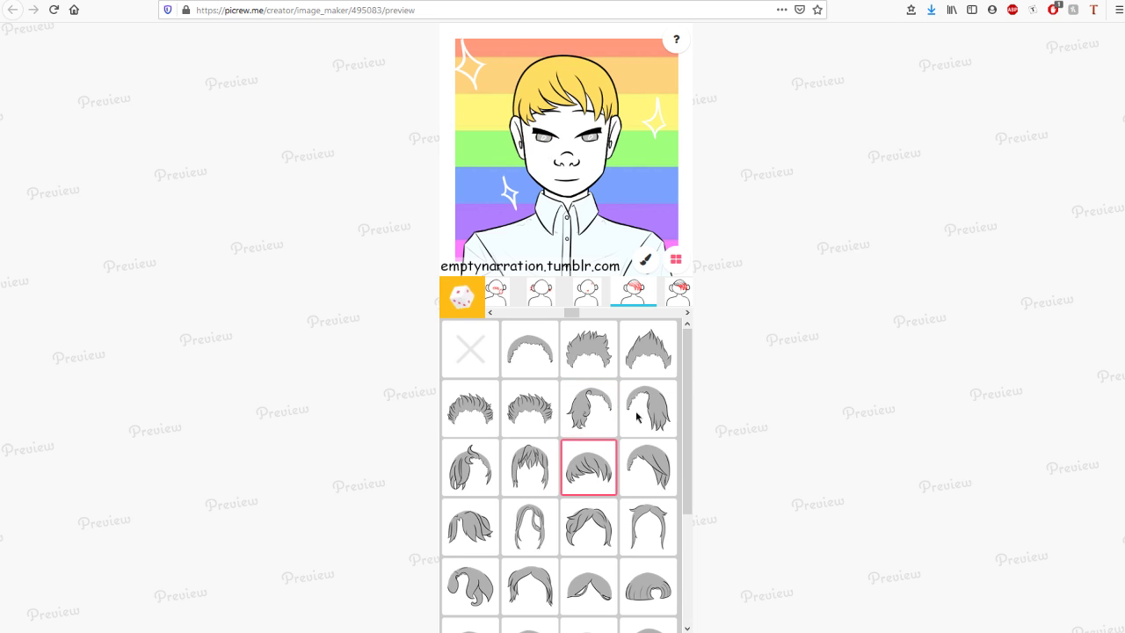
drag(602, 403, 294, 401)
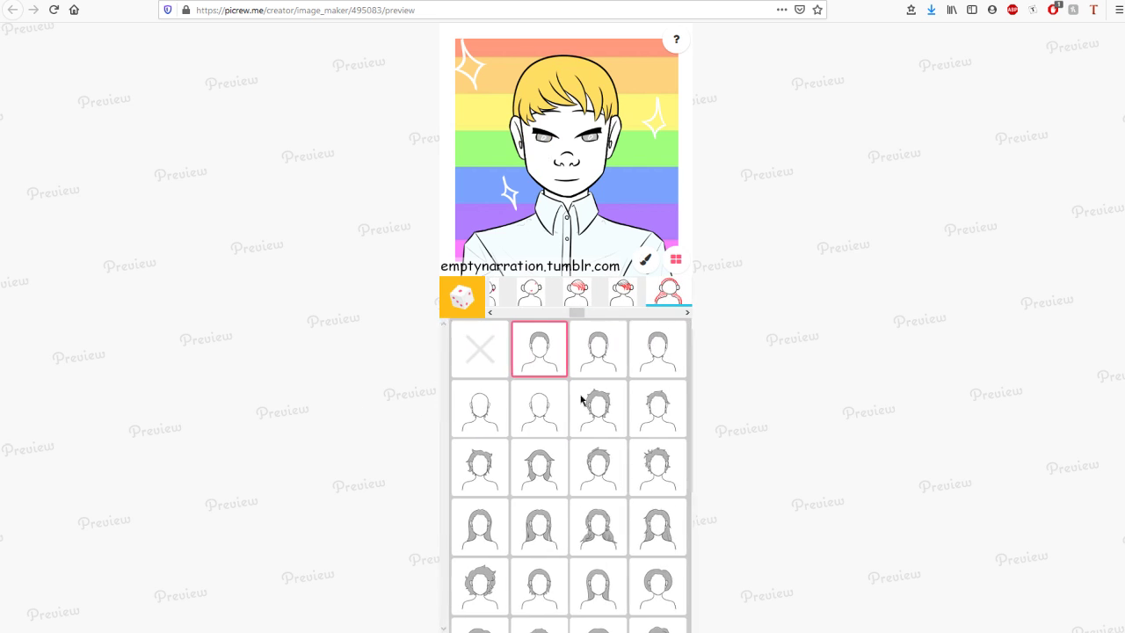
click(586, 415)
drag(621, 433, 566, 402)
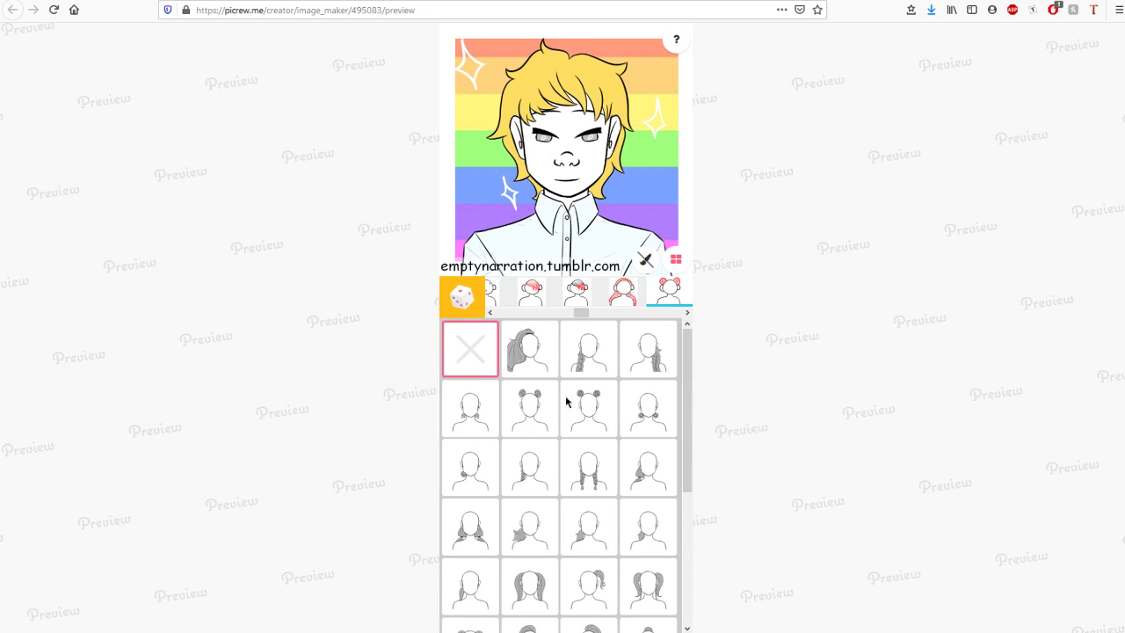
Try the hair left strands in the first three rows on the preview character to compare how they layer with the bangs.
drag(648, 412, 577, 406)
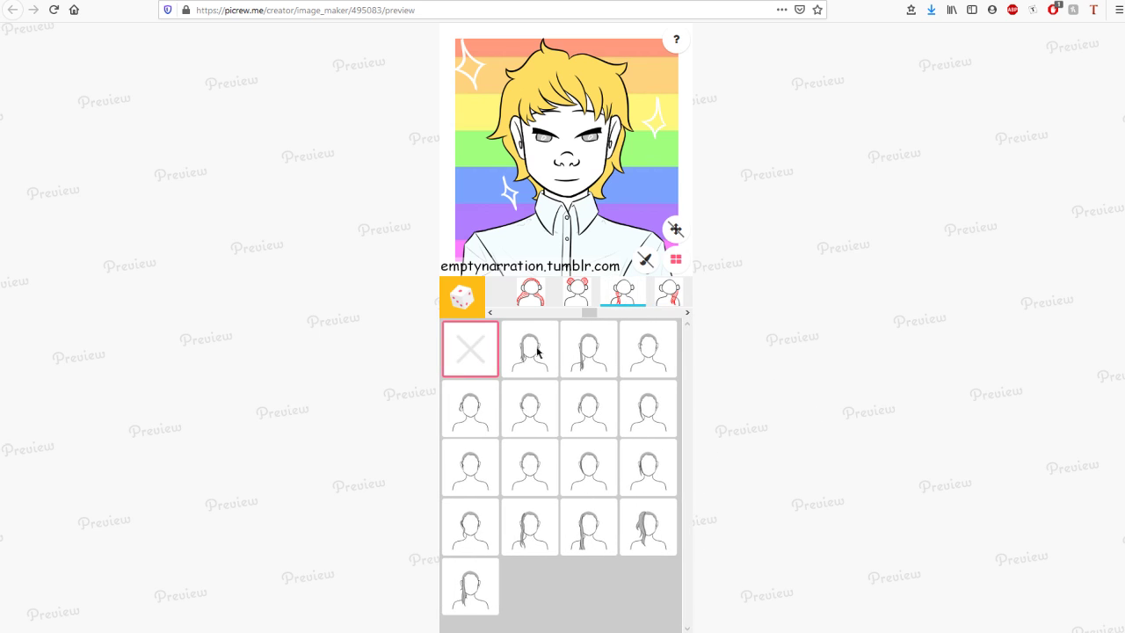
click(539, 353)
click(592, 356)
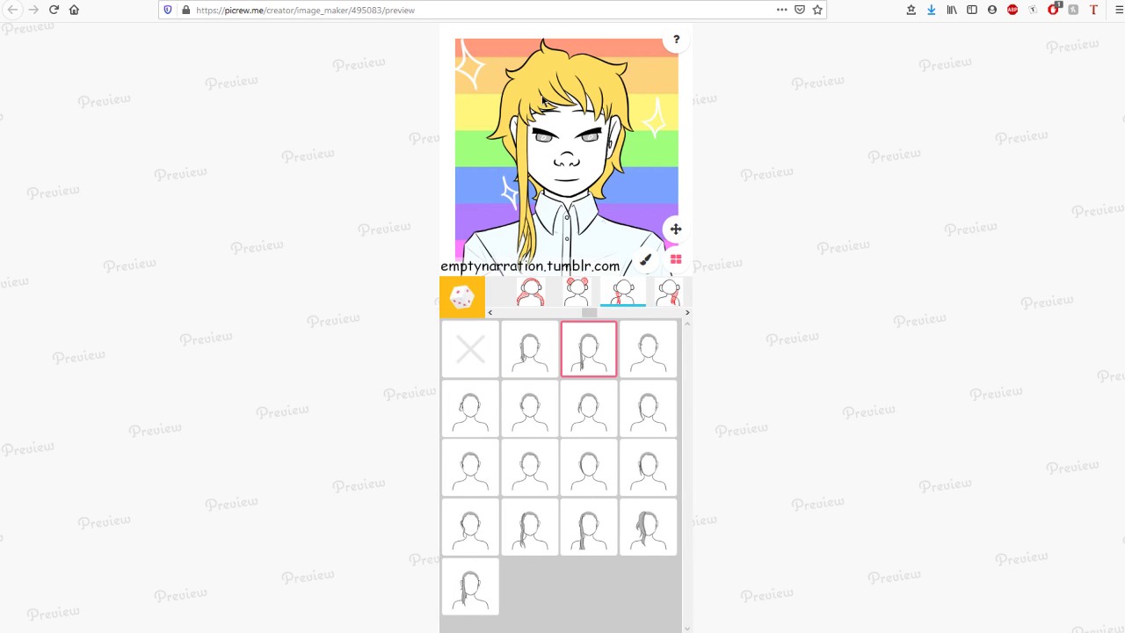
click(651, 414)
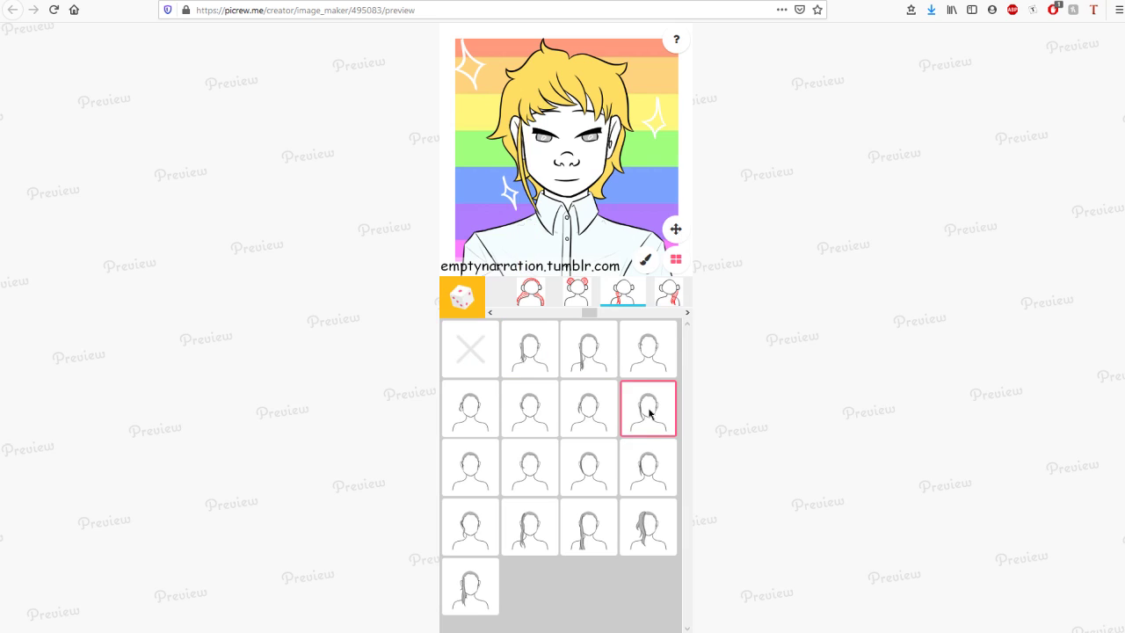
click(643, 458)
click(481, 460)
click(541, 466)
click(574, 461)
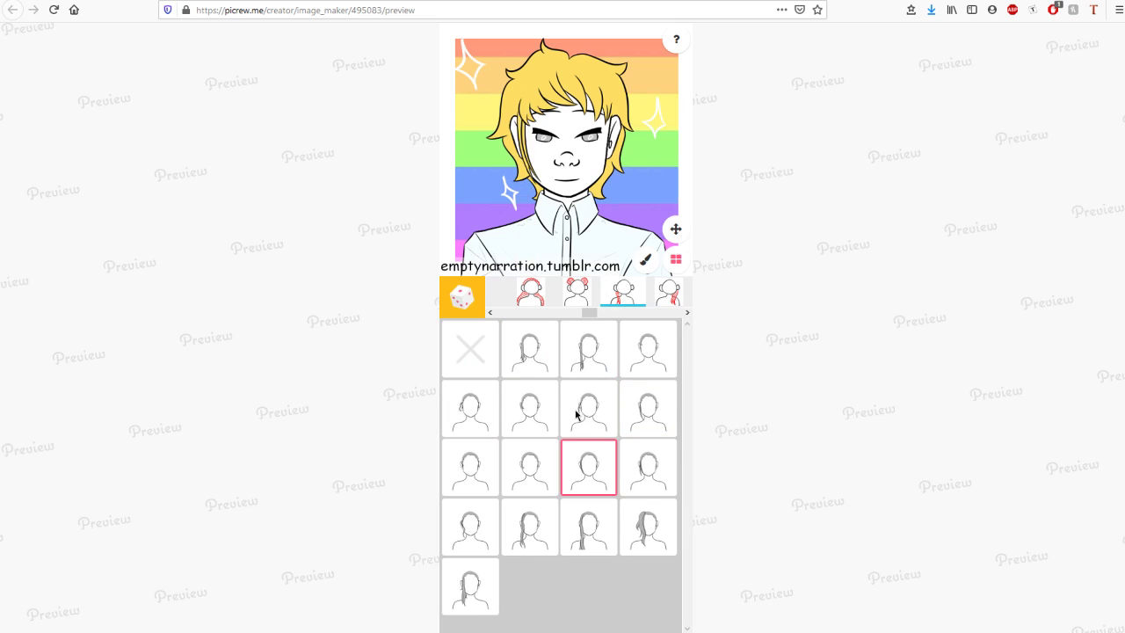
click(576, 415)
click(581, 371)
click(514, 373)
click(469, 392)
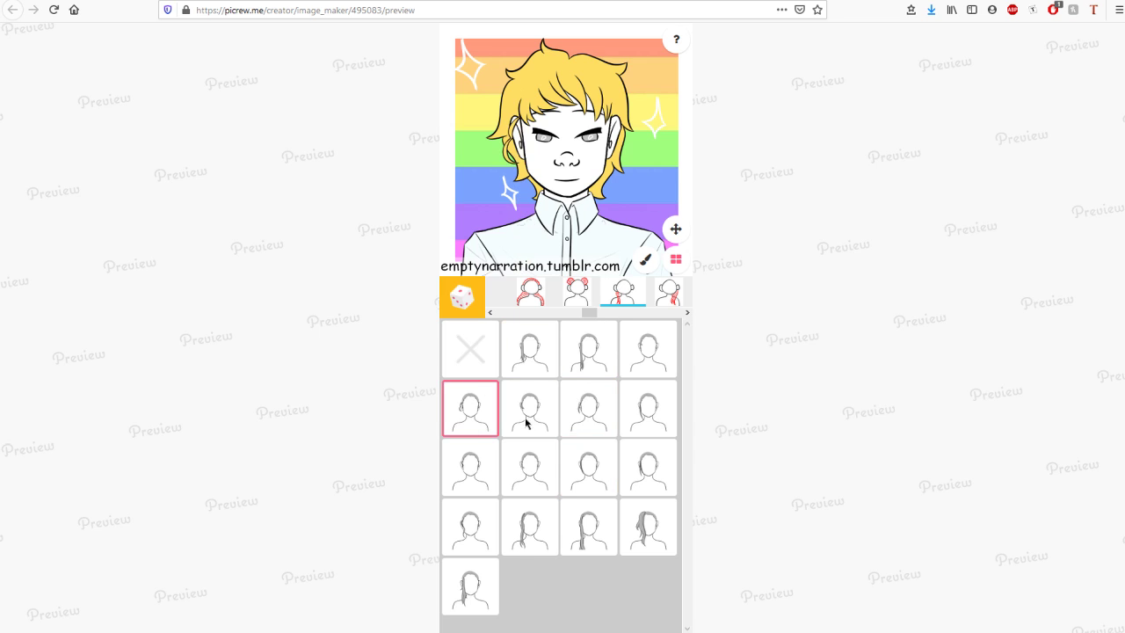
click(528, 424)
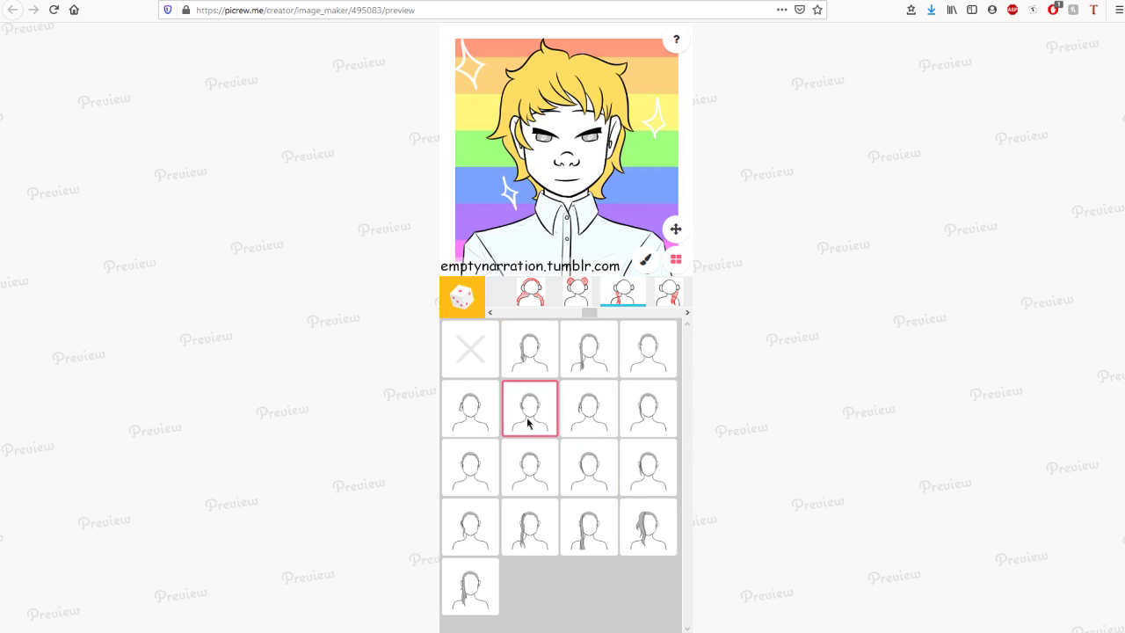
Try the longer hair left strands in the last two rows over the bangs, and reset hair left to none.
click(475, 525)
click(530, 526)
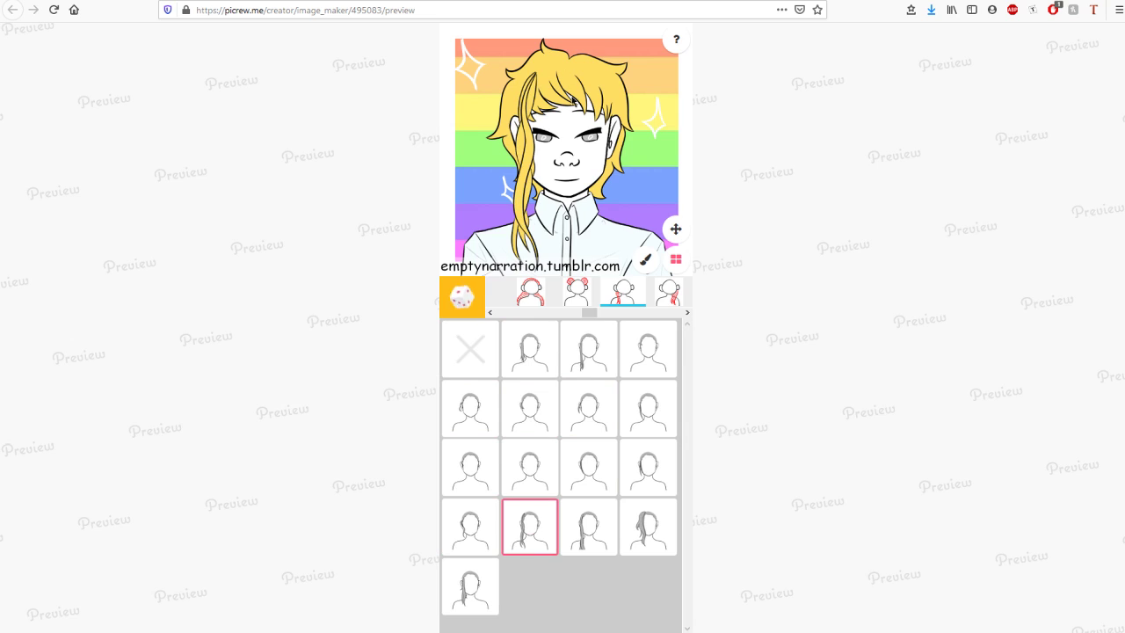
click(592, 530)
click(652, 534)
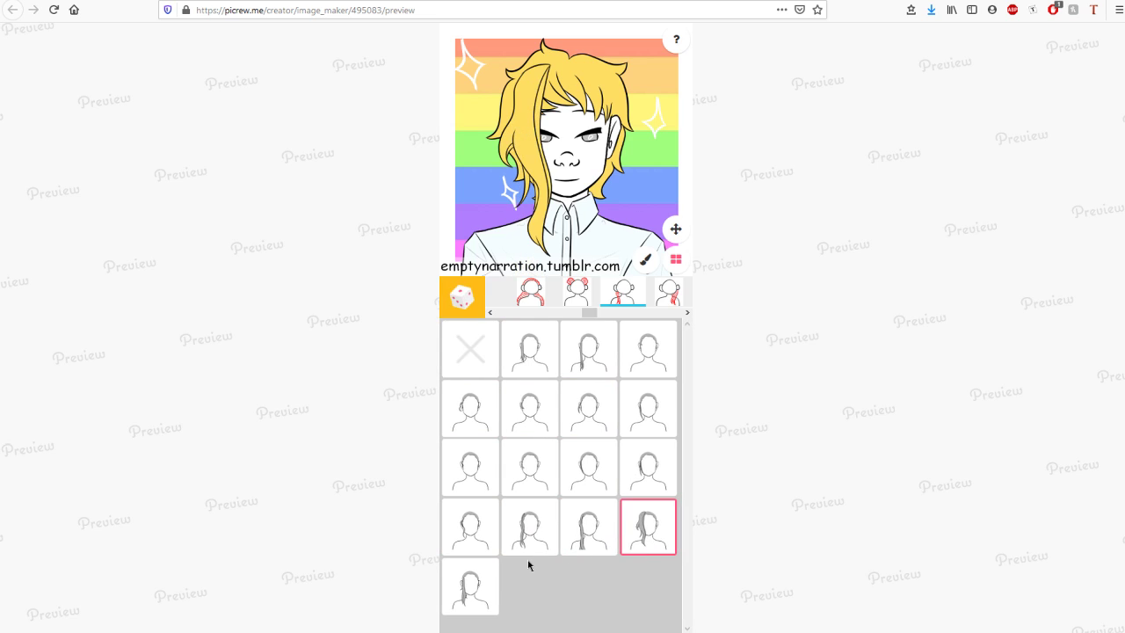
click(482, 611)
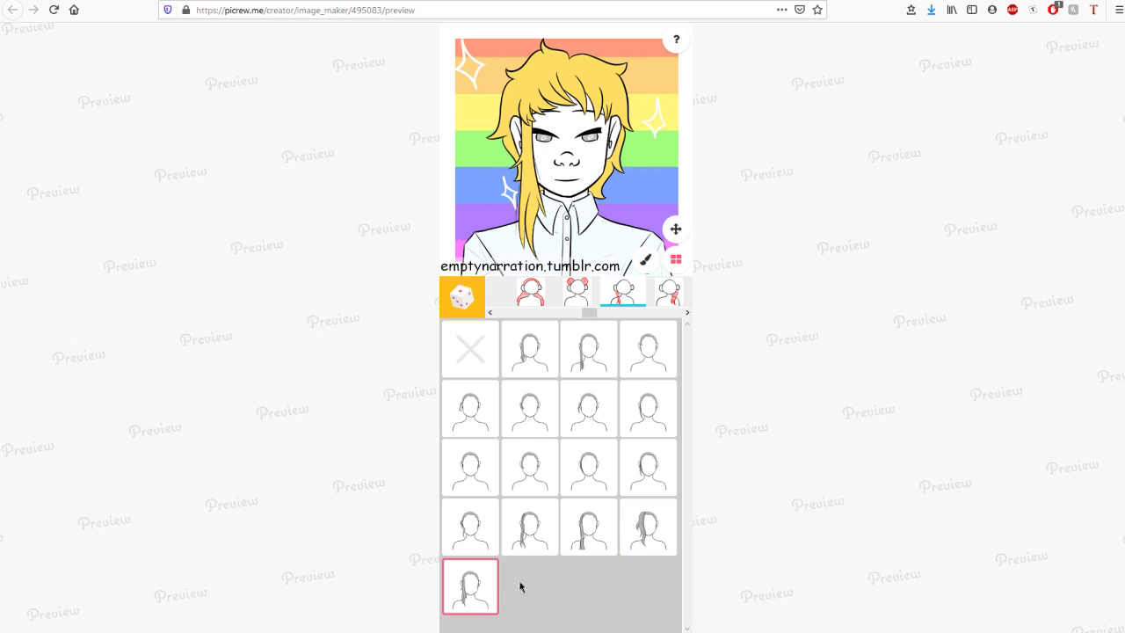
click(613, 533)
click(660, 529)
click(554, 534)
click(592, 529)
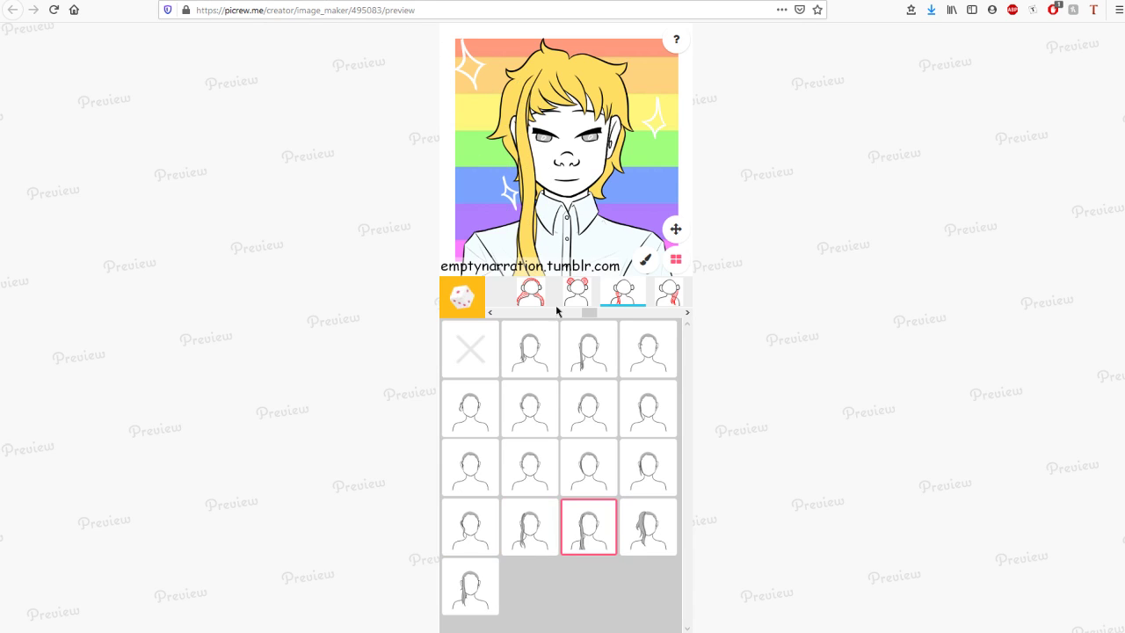
click(492, 348)
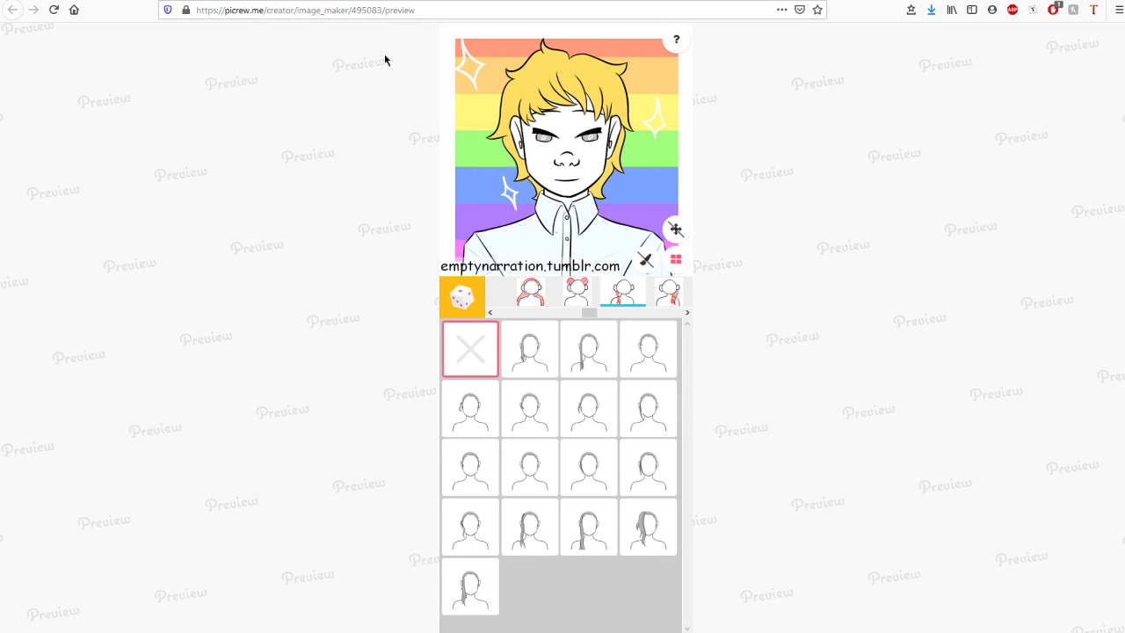
Return to the hair left item list and look through the image maker's parts for clothes 1, clothes 2 and jackets.
key(ctrl+w)
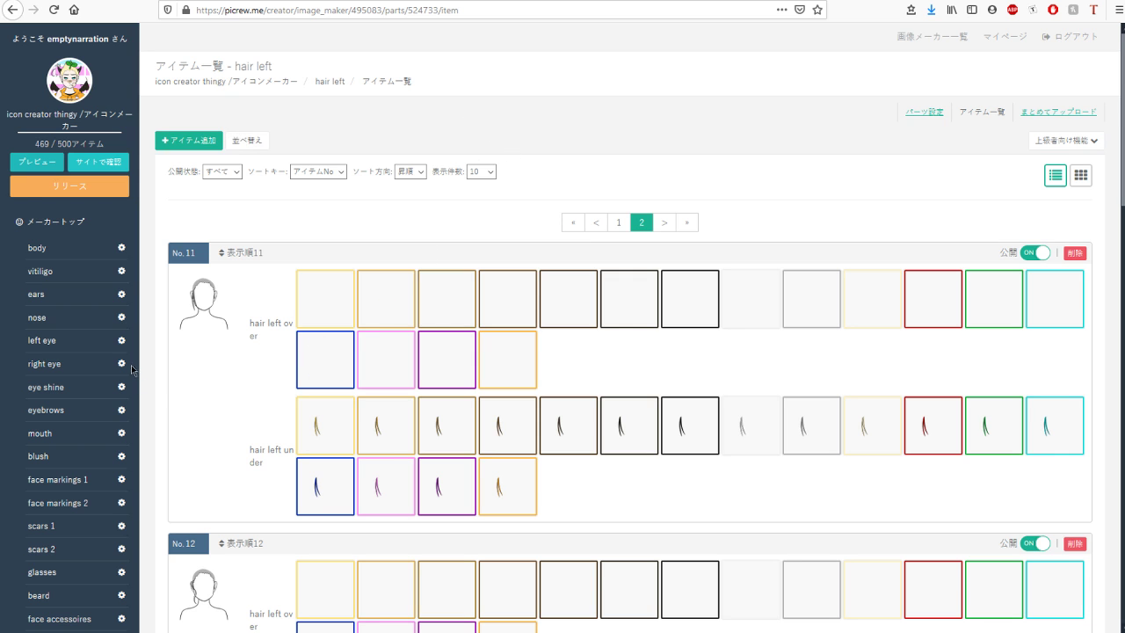
scroll(159, 389, down, 6)
scroll(166, 420, down, 2)
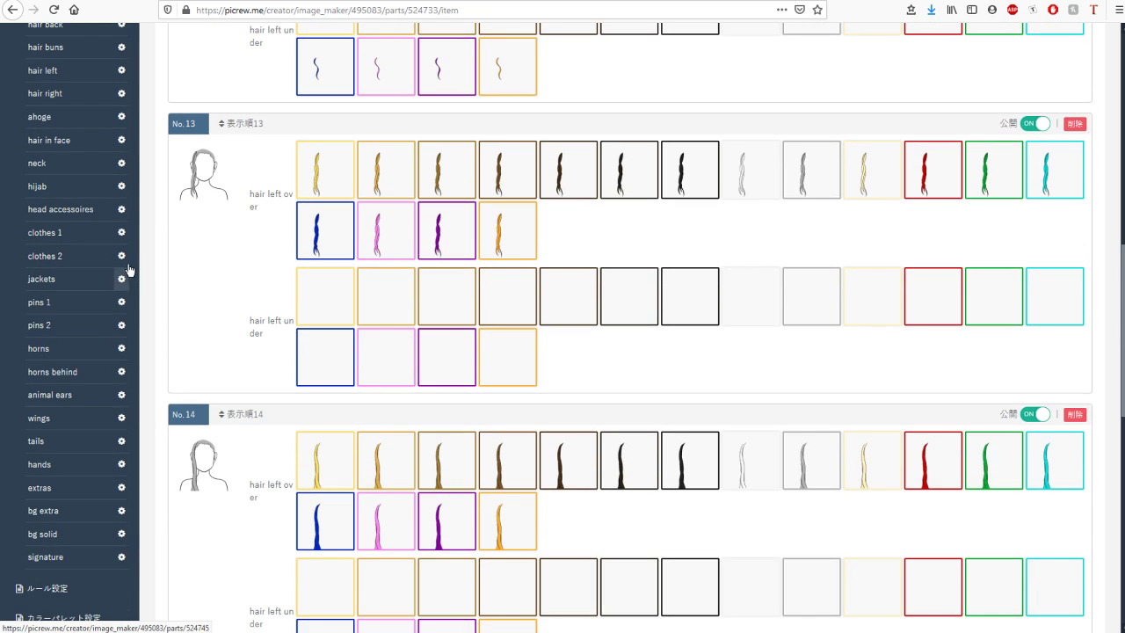
click(122, 256)
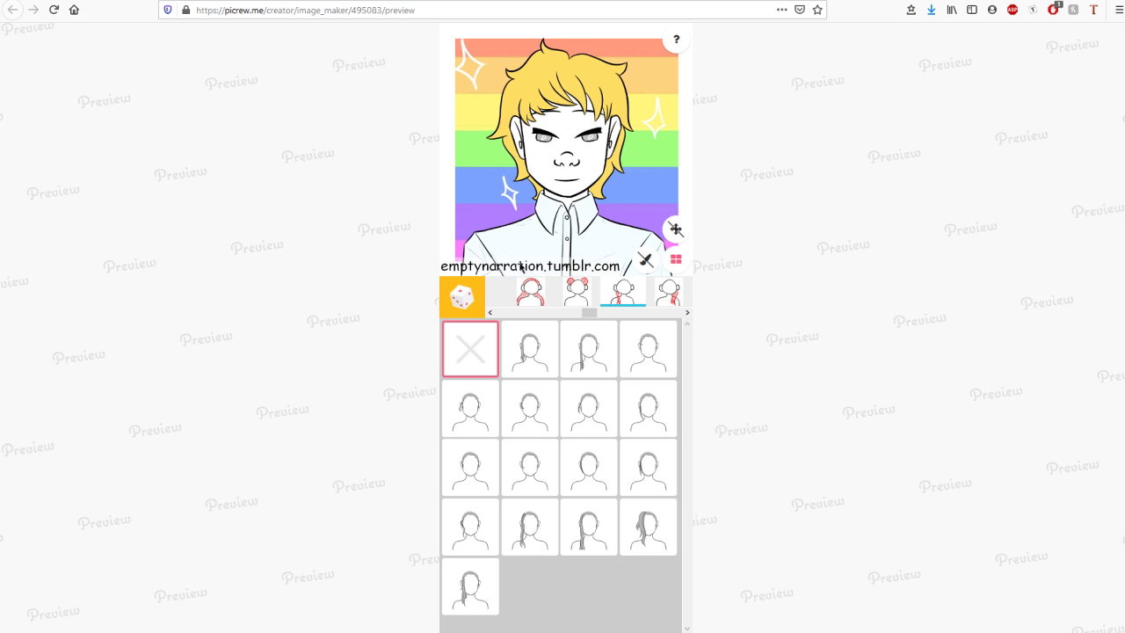
Go back to the preview and add the first sleeveless top from the clothes 1 part.
scroll(649, 319, right, 2)
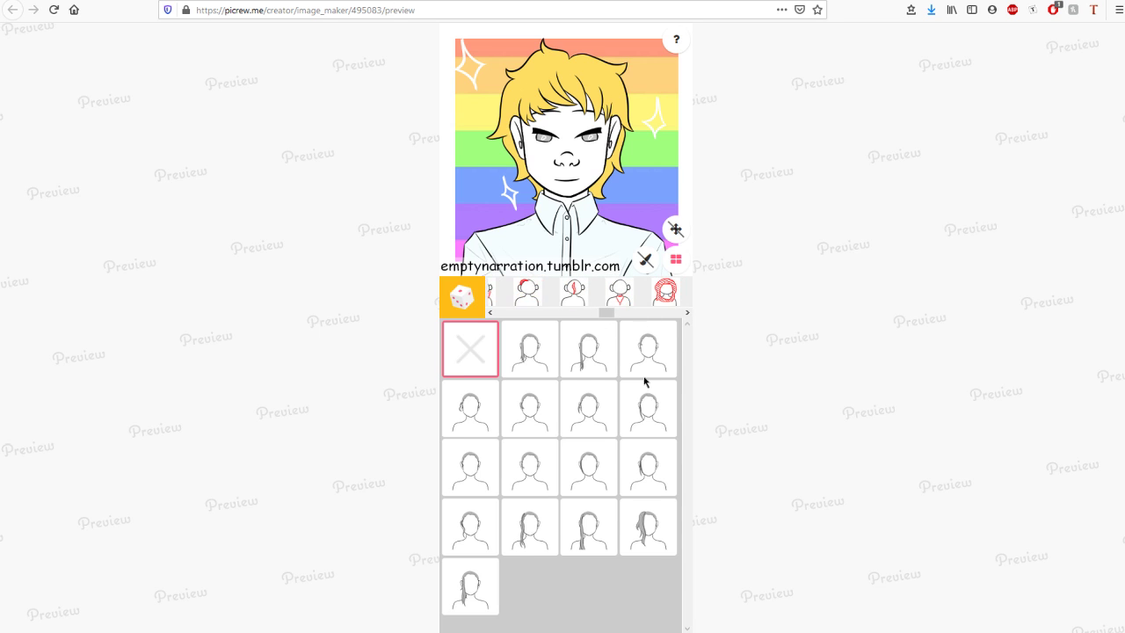
scroll(672, 317, right, 2)
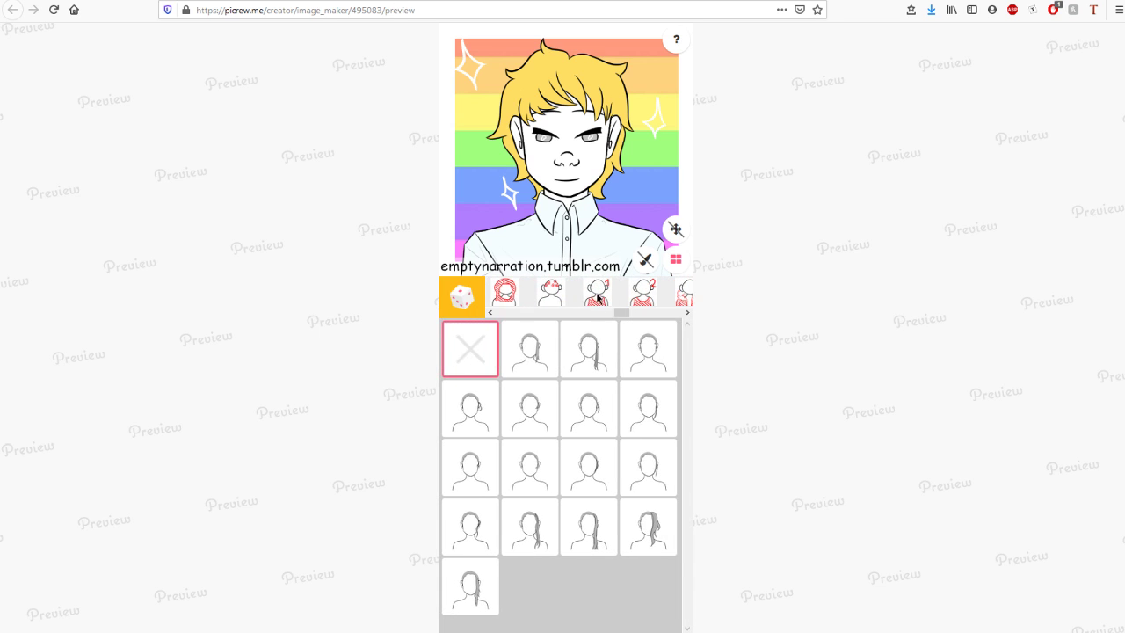
click(598, 298)
click(688, 312)
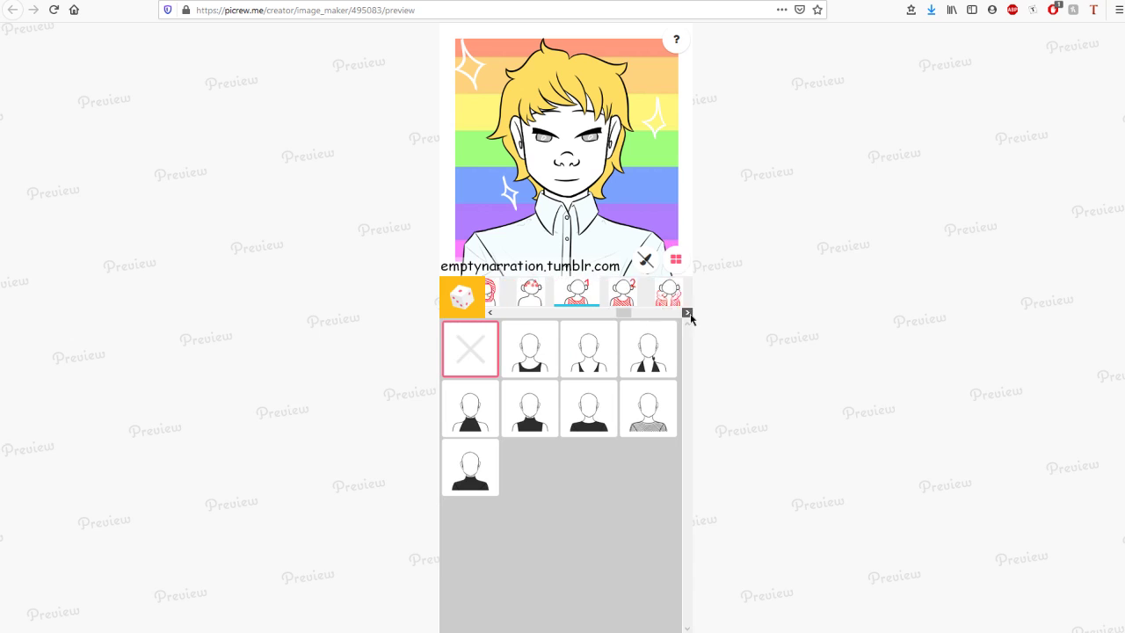
click(540, 365)
Try several clothes 2 tops over the first layer, ending on the wide-neck top with the split front.
drag(612, 349, 519, 352)
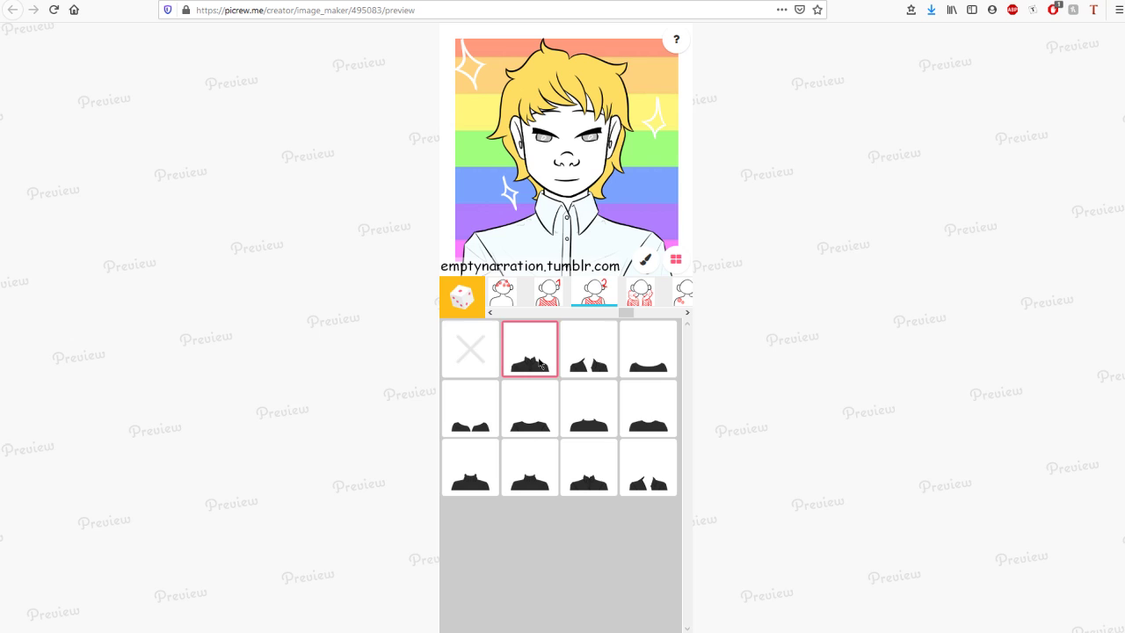
click(589, 349)
click(539, 412)
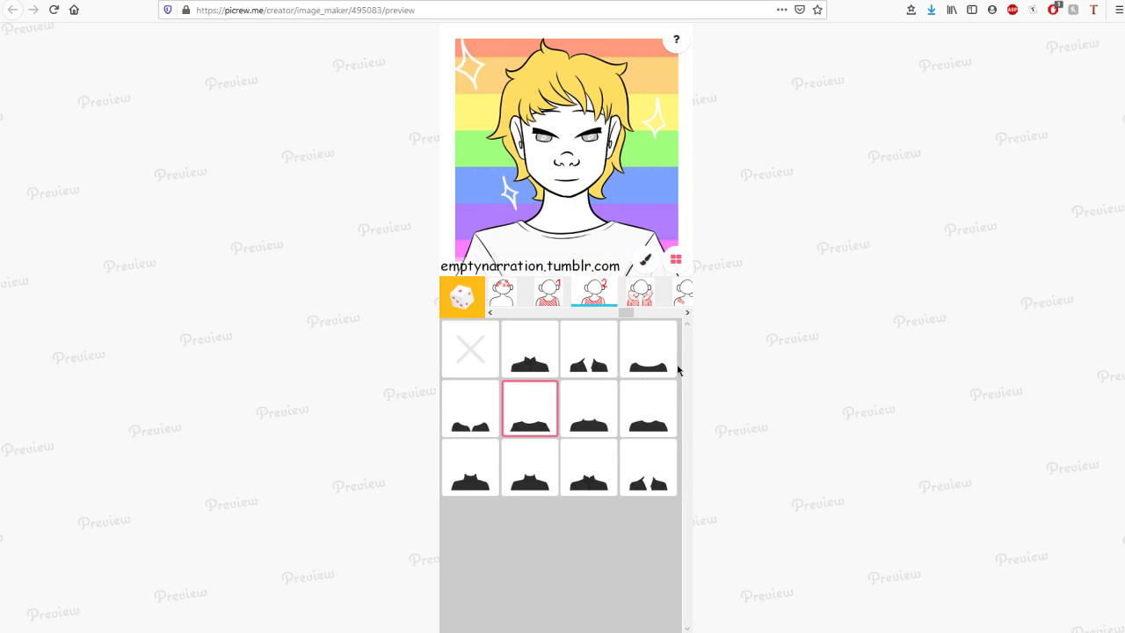
click(595, 360)
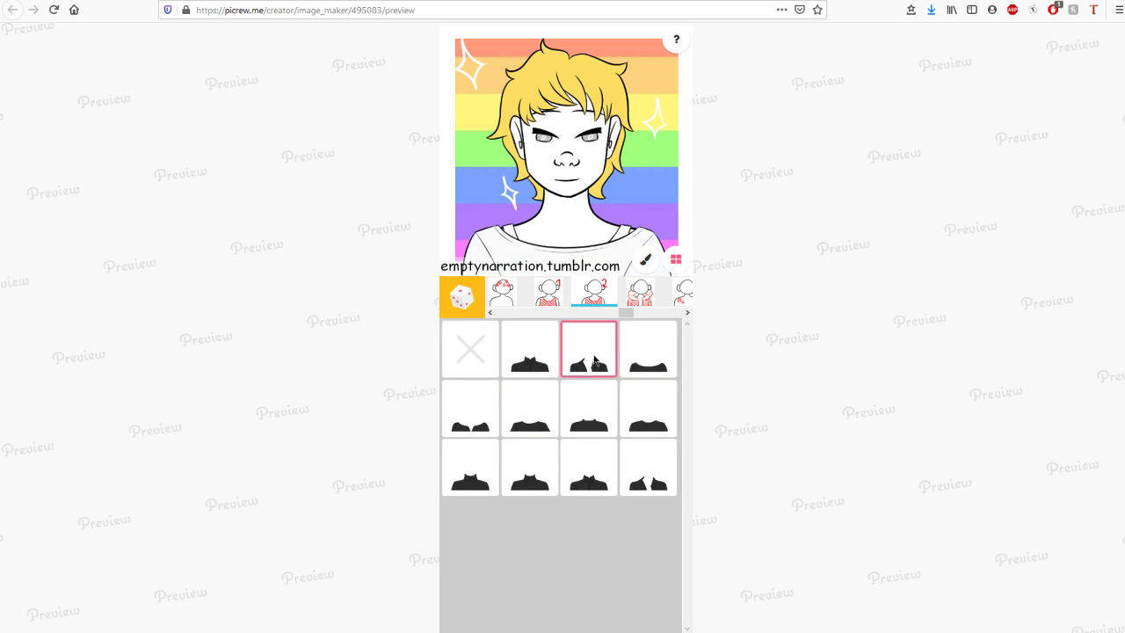
click(650, 365)
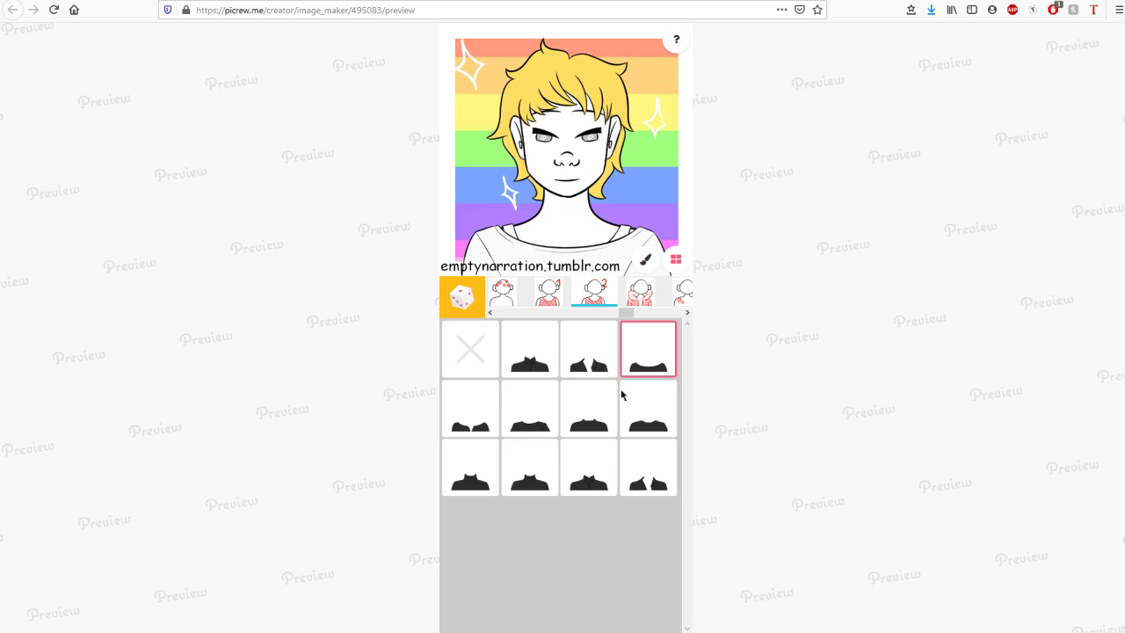
click(466, 422)
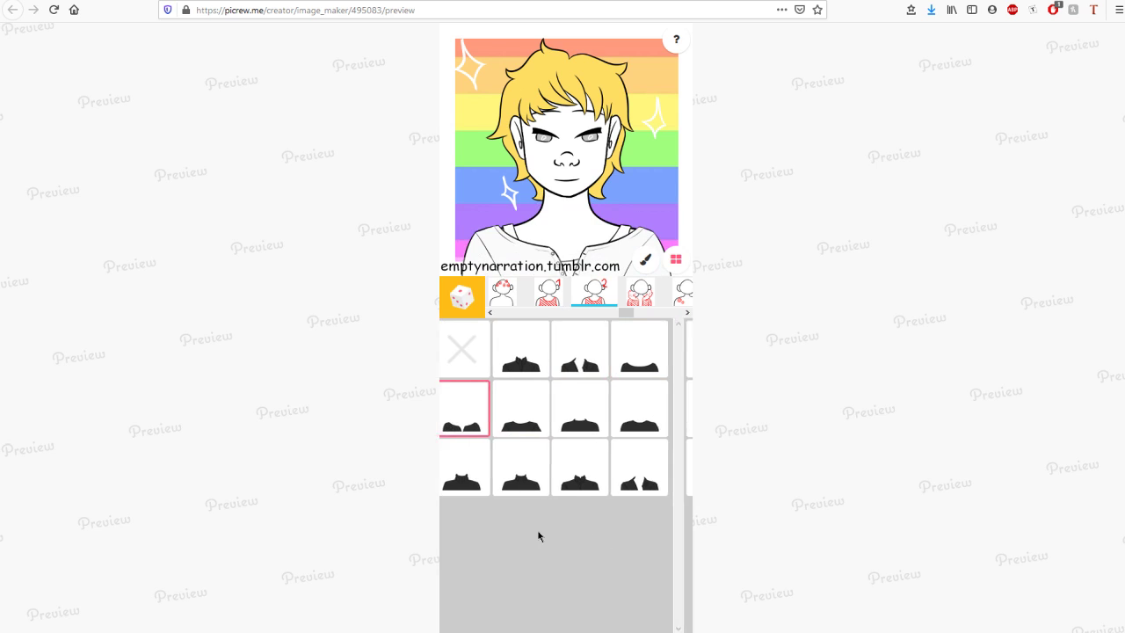
Try the brown jacket and other jackets over the clothes, and return to the clothes 2 part.
click(639, 291)
click(543, 359)
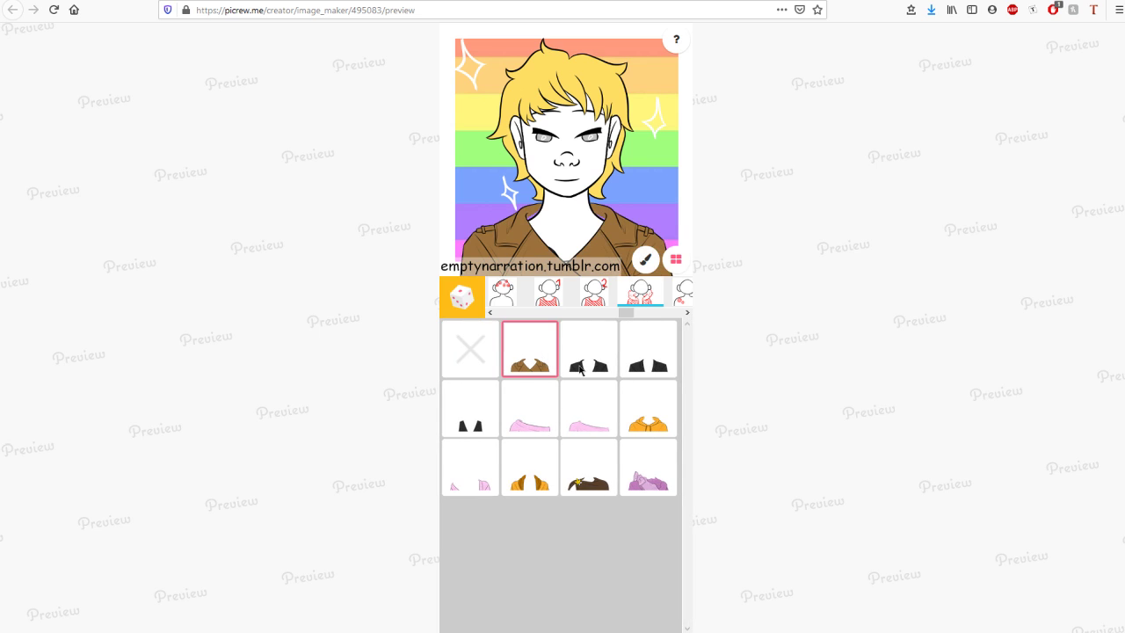
click(582, 367)
click(590, 404)
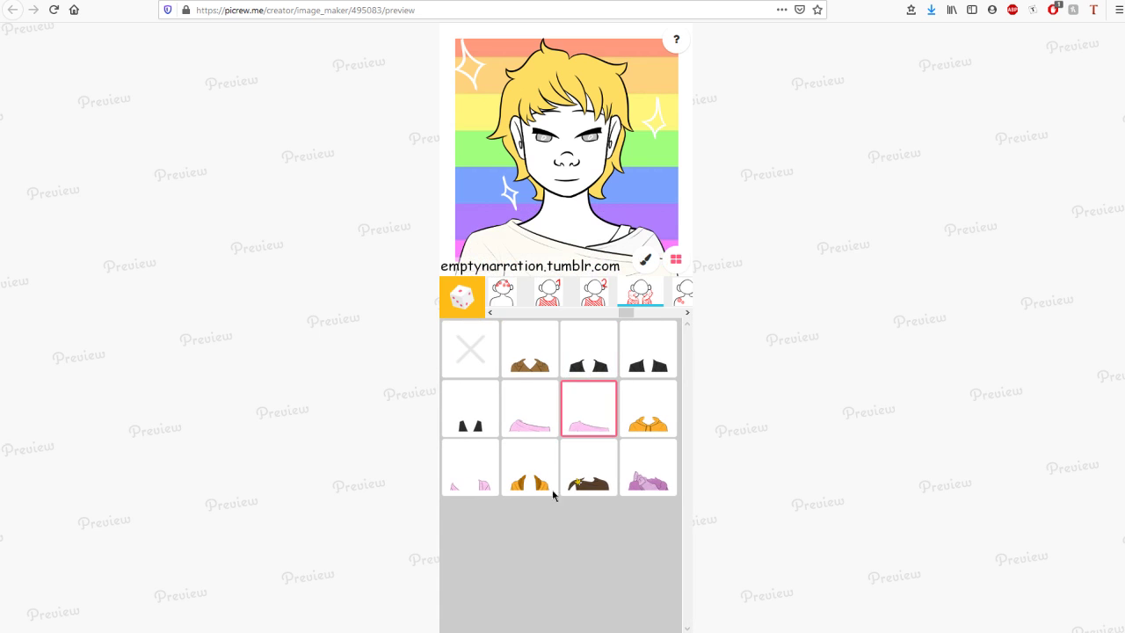
click(480, 488)
drag(493, 549, 342, 515)
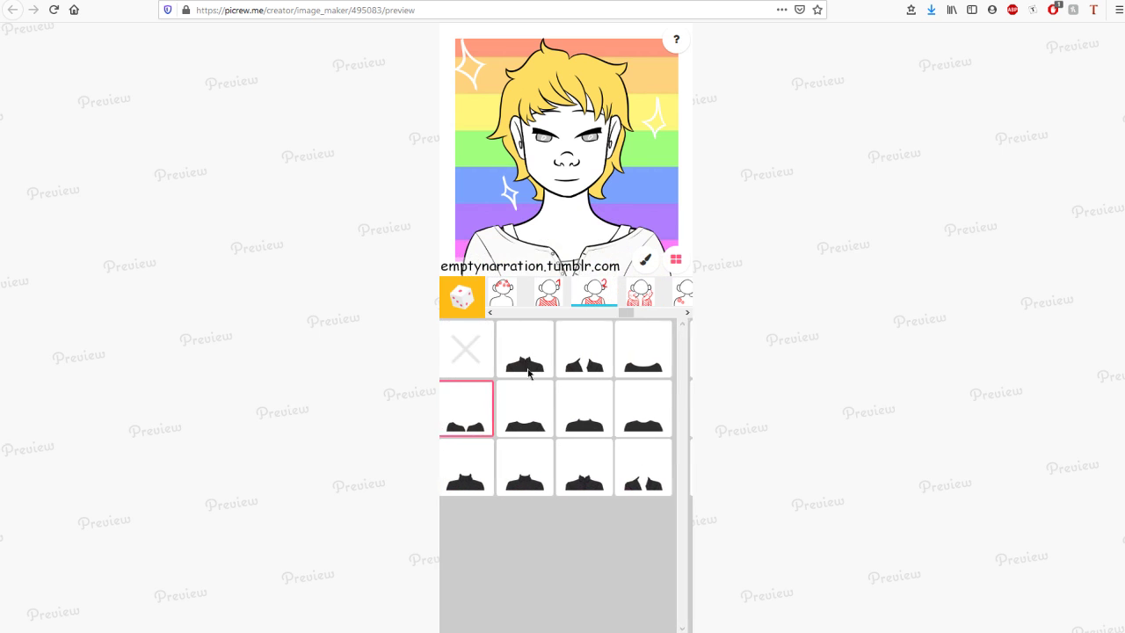
Remove the tops in the clothes 2 and clothes 1 parts, and return to the clothes 2 part.
drag(504, 532, 469, 370)
click(471, 371)
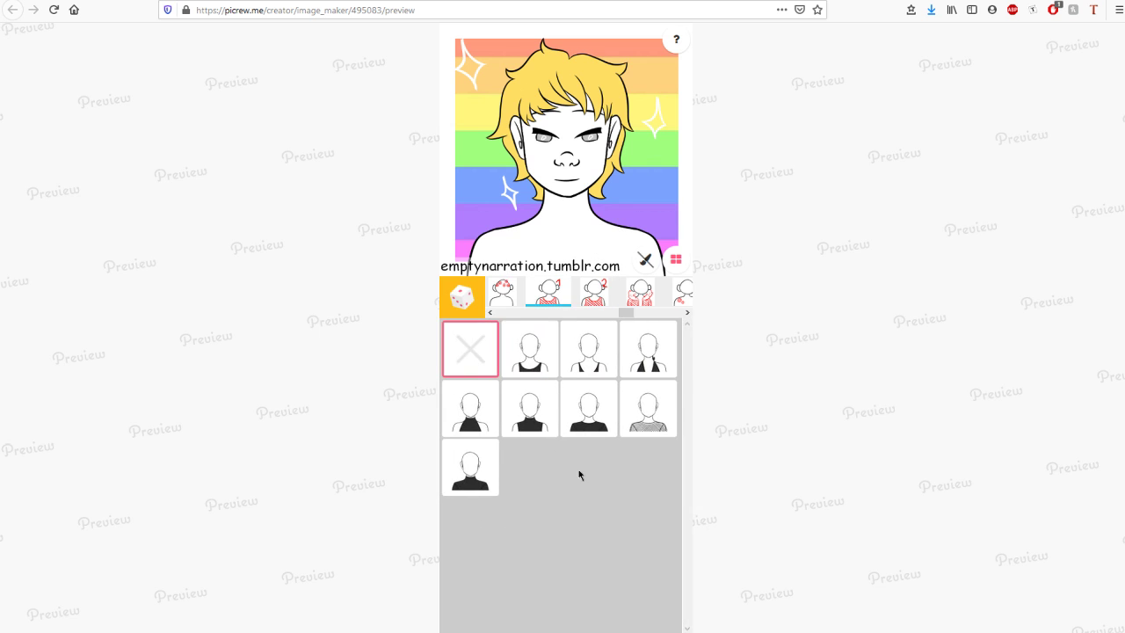
drag(578, 472, 389, 520)
drag(553, 523, 680, 580)
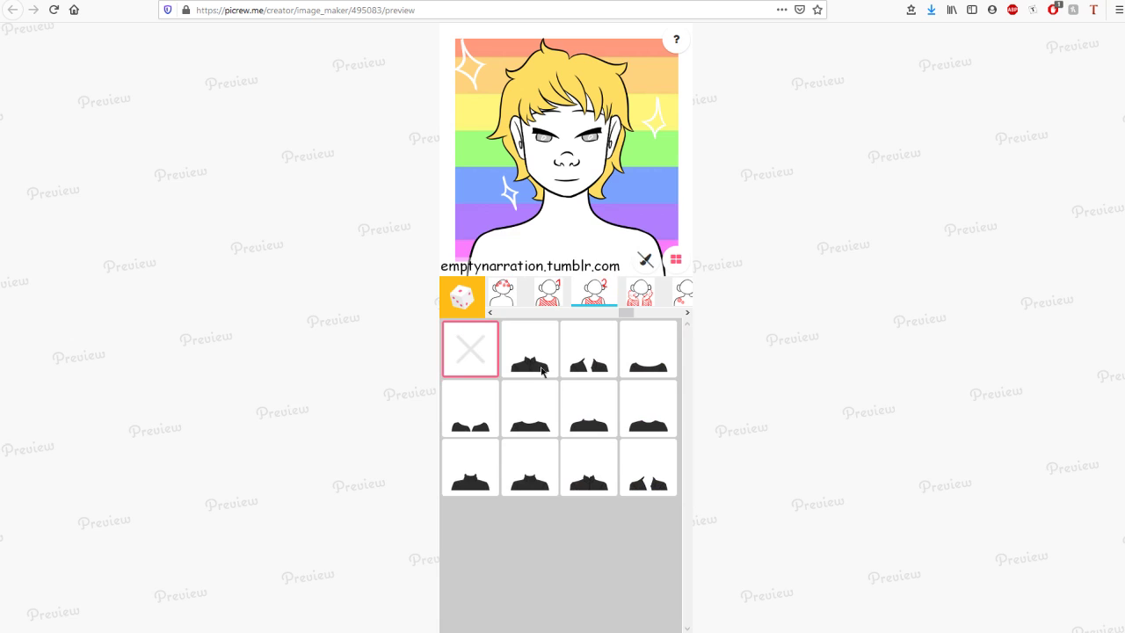
Compare the buttoned and open collared shirts in the clothes 2 part, ending on the buttoned shirt in the last row.
click(586, 474)
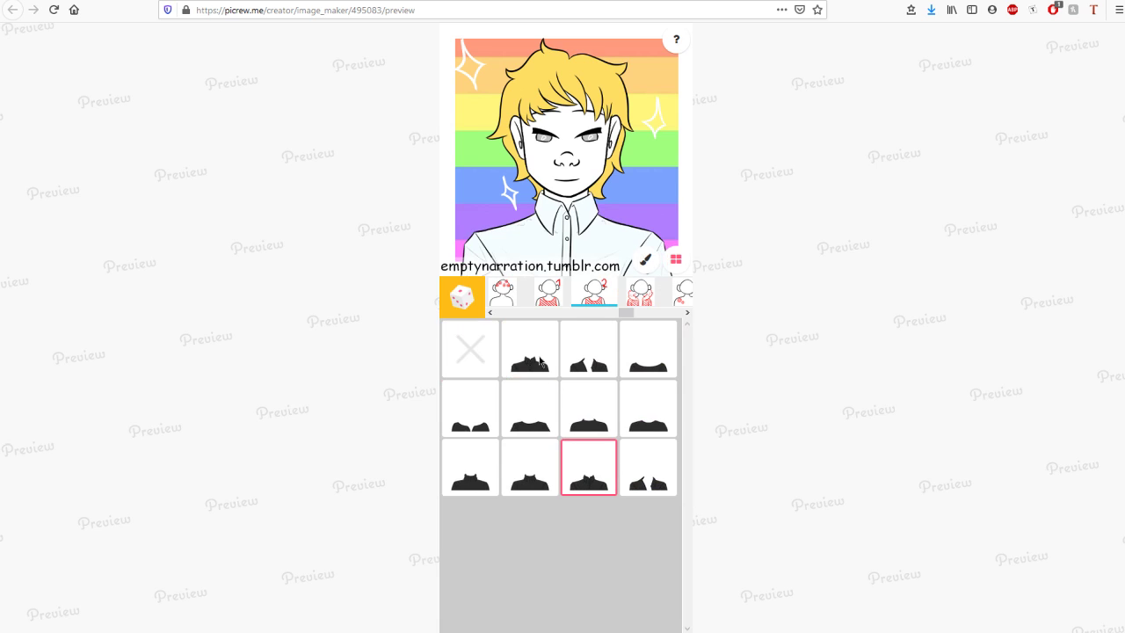
click(570, 345)
click(639, 475)
click(636, 475)
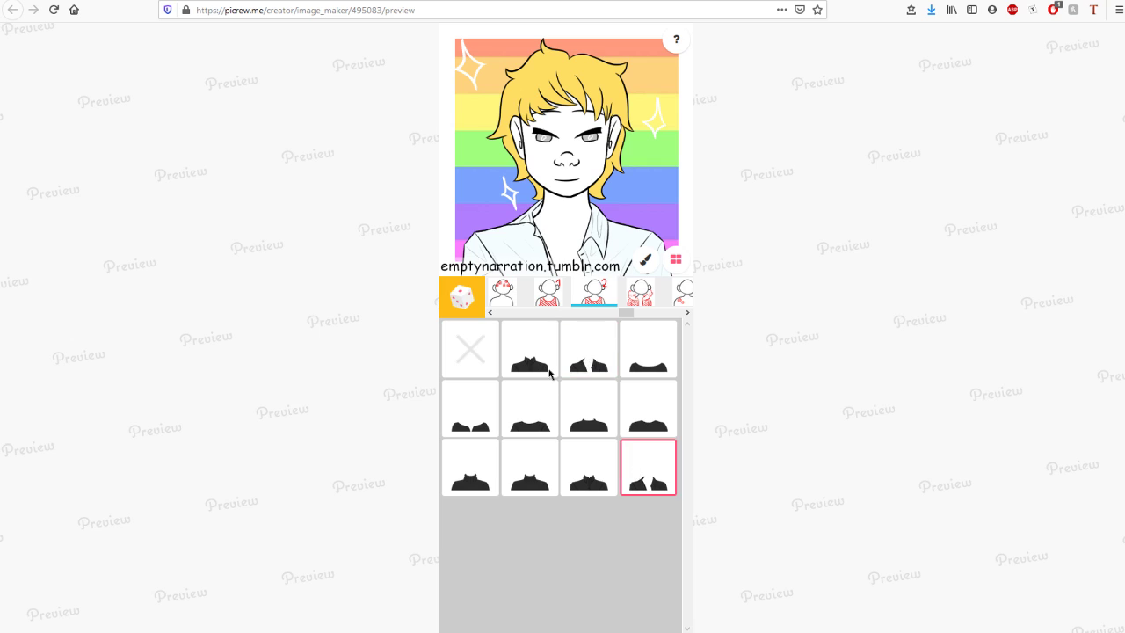
click(582, 359)
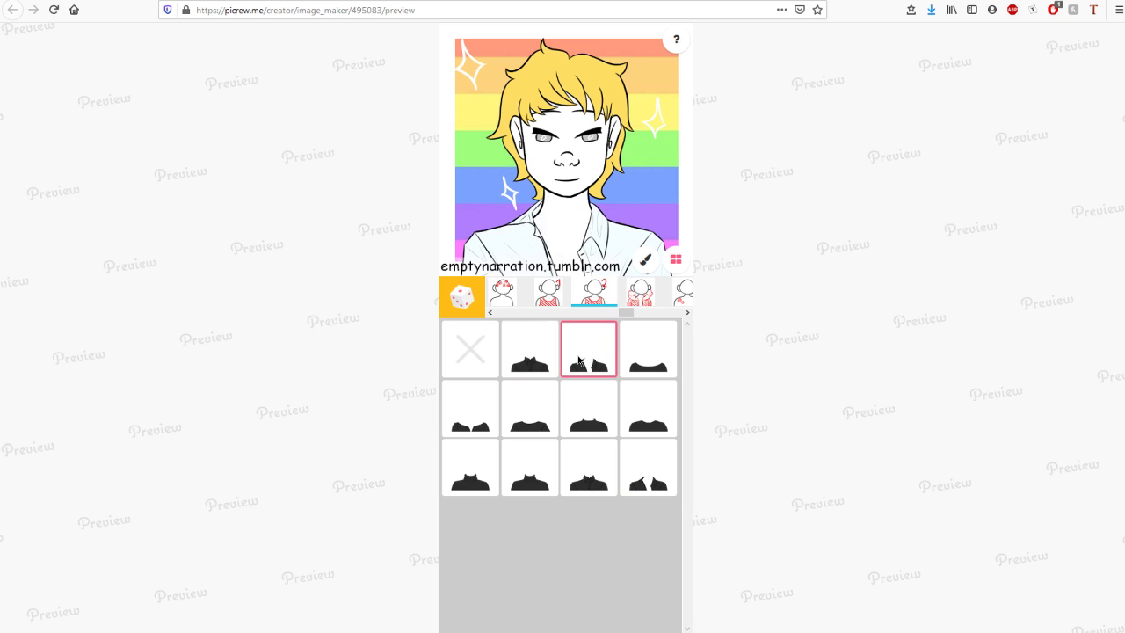
click(546, 366)
click(578, 368)
click(650, 378)
click(647, 409)
click(589, 408)
click(602, 481)
click(641, 481)
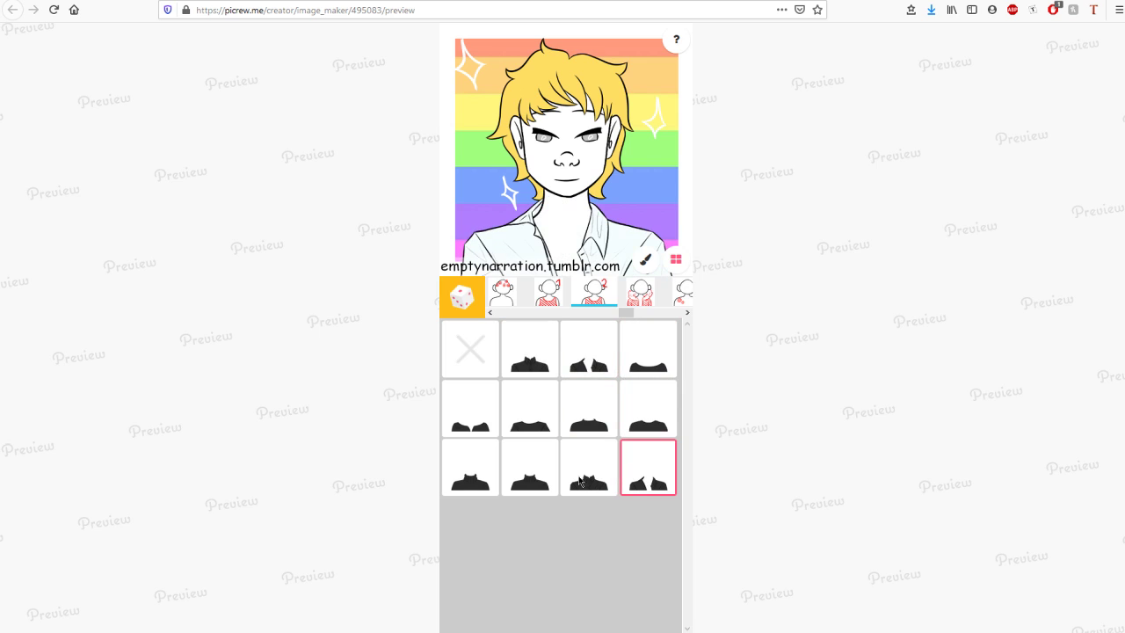
click(604, 486)
Switch clothes 2 to the first buttoned shirt and try several jackets over it, ending on the hoodie.
scroll(546, 479, right, 3)
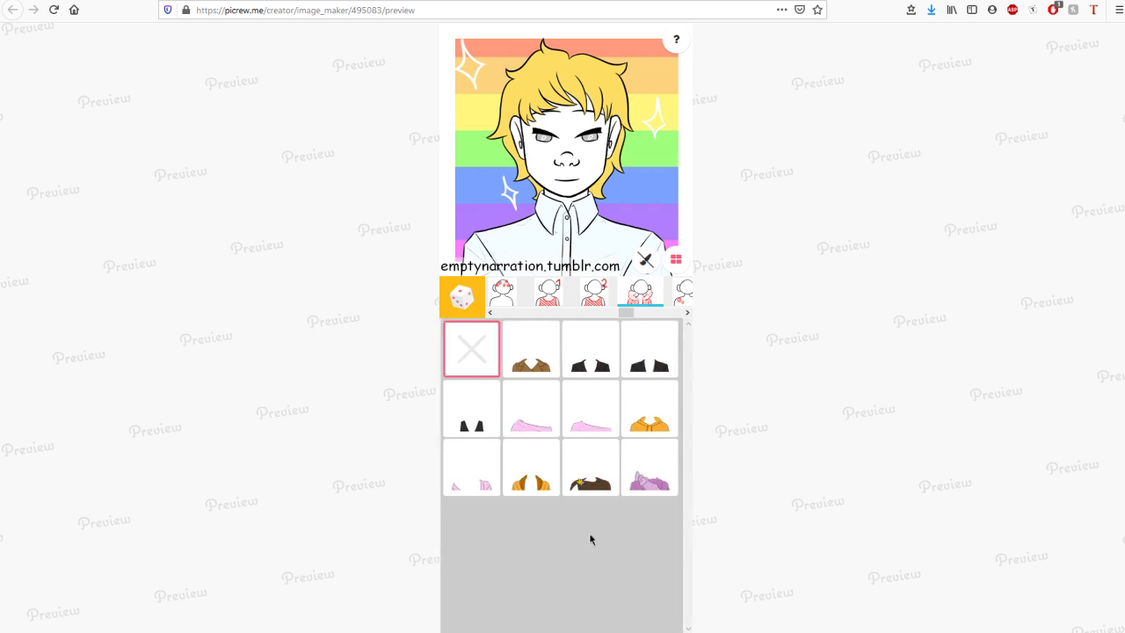
scroll(592, 537, left, 3)
scroll(595, 504, right, 3)
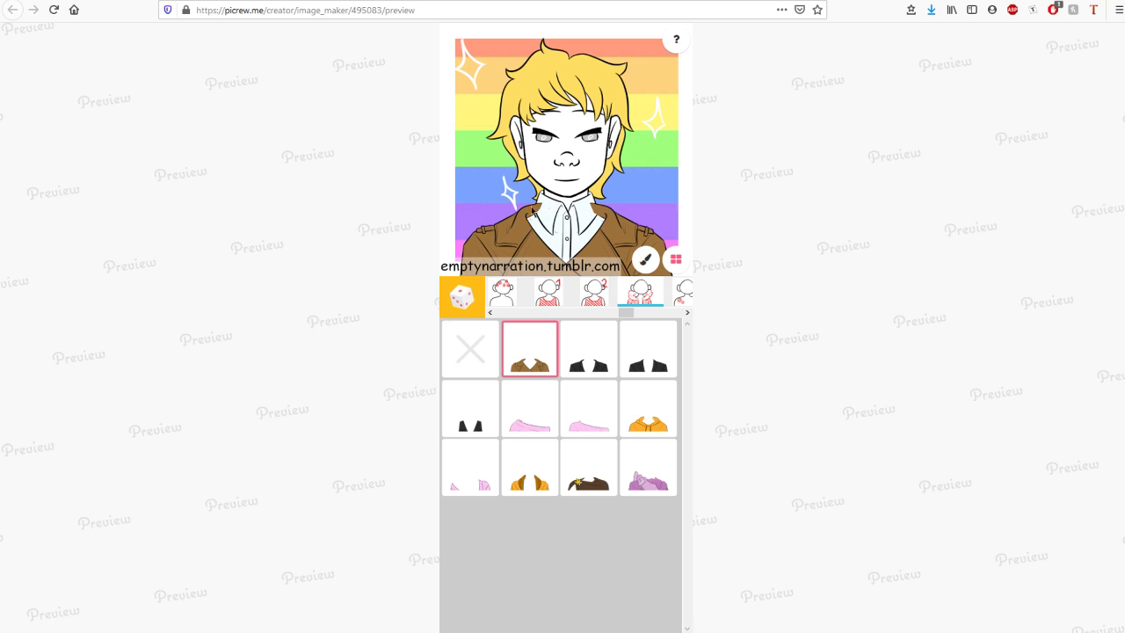
click(599, 354)
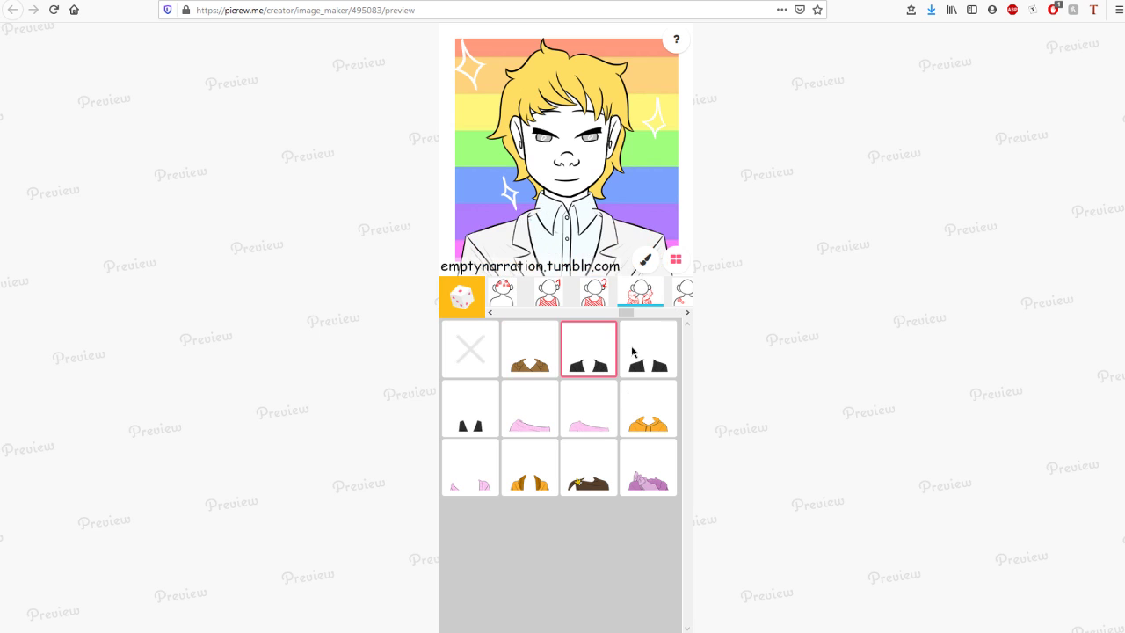
click(632, 348)
click(481, 416)
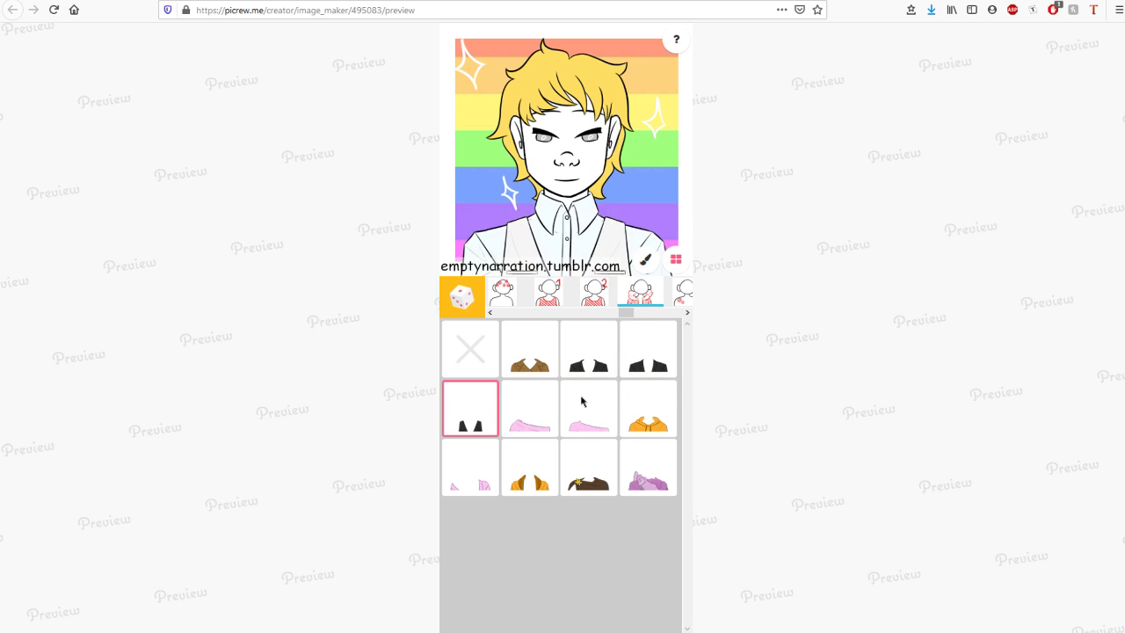
click(612, 356)
click(669, 422)
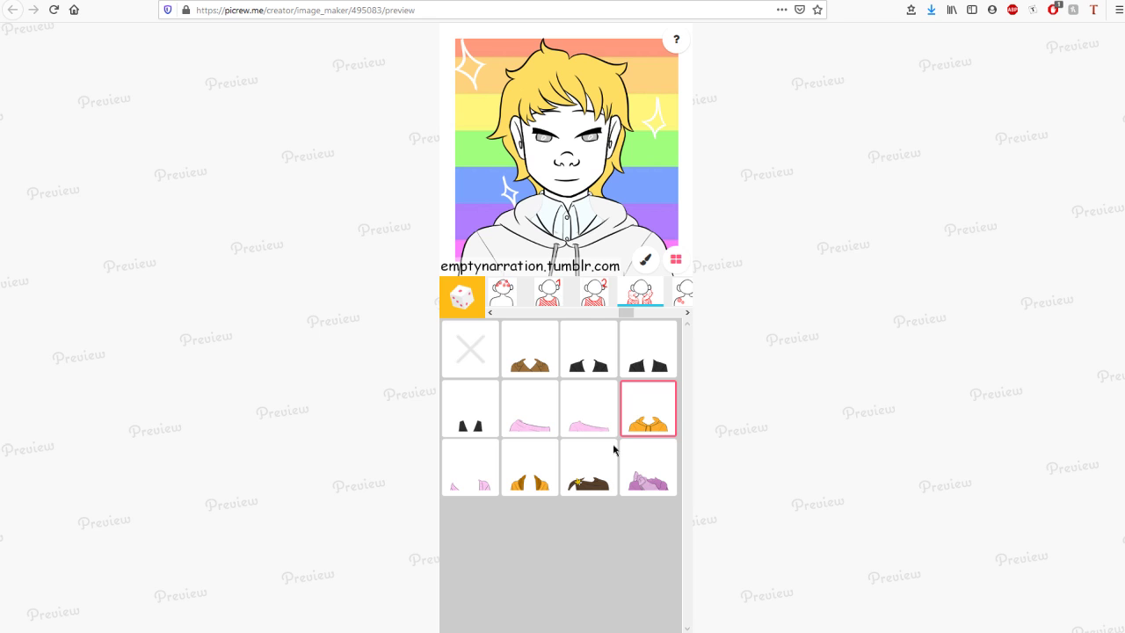
Swap the clothes 2 shirt for the buttoned shirt in the last row and put the brown jacket over it.
drag(540, 529, 759, 546)
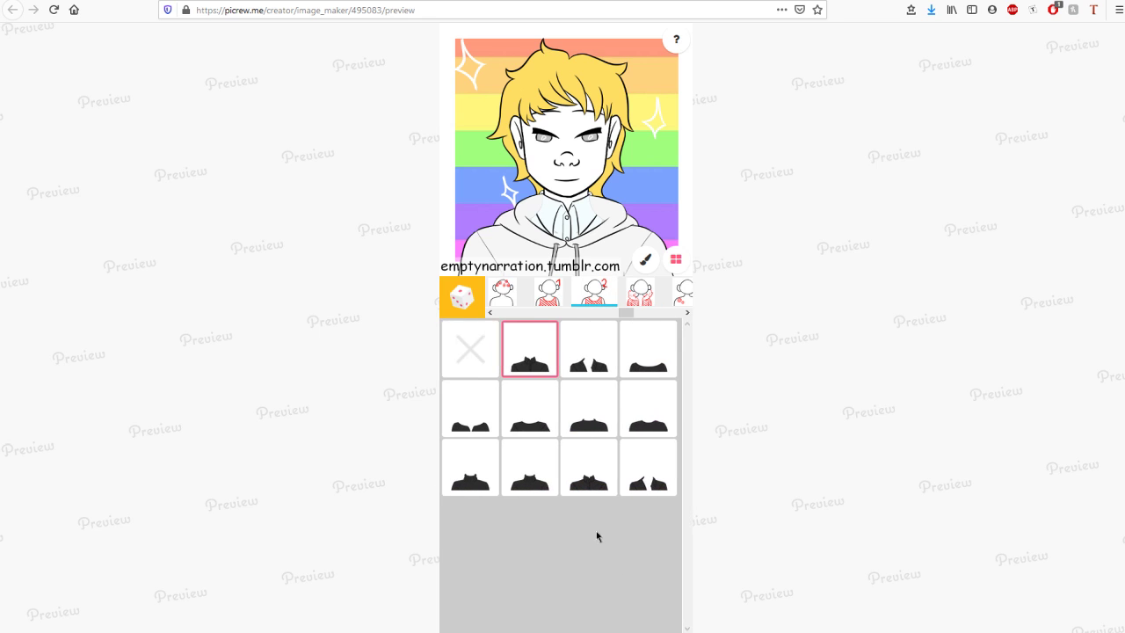
click(592, 468)
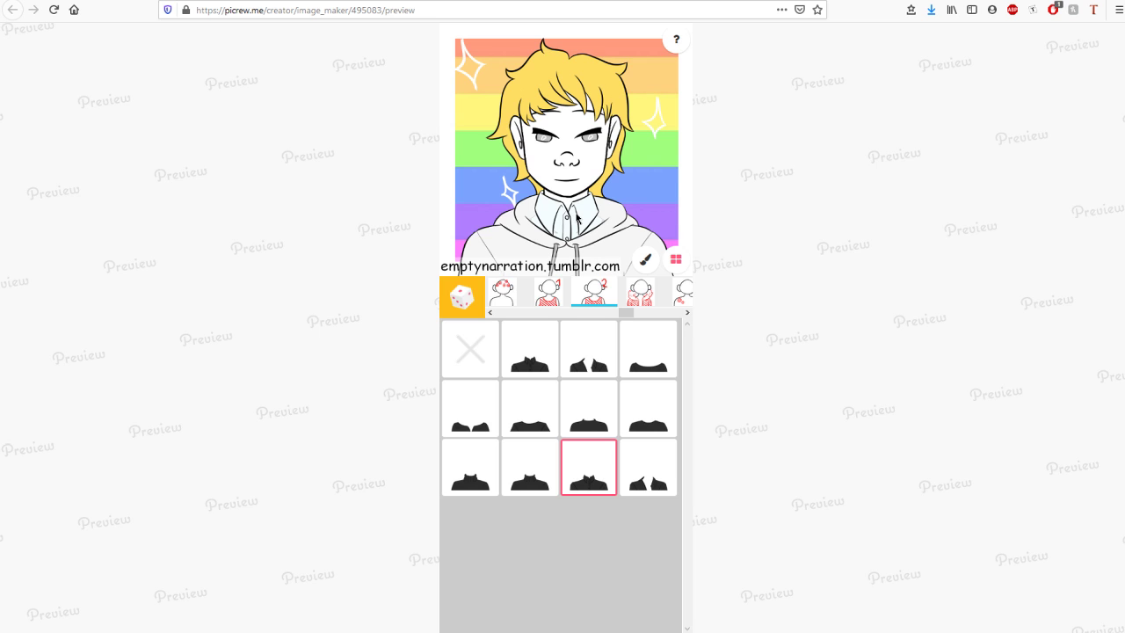
drag(572, 541, 519, 389)
click(545, 372)
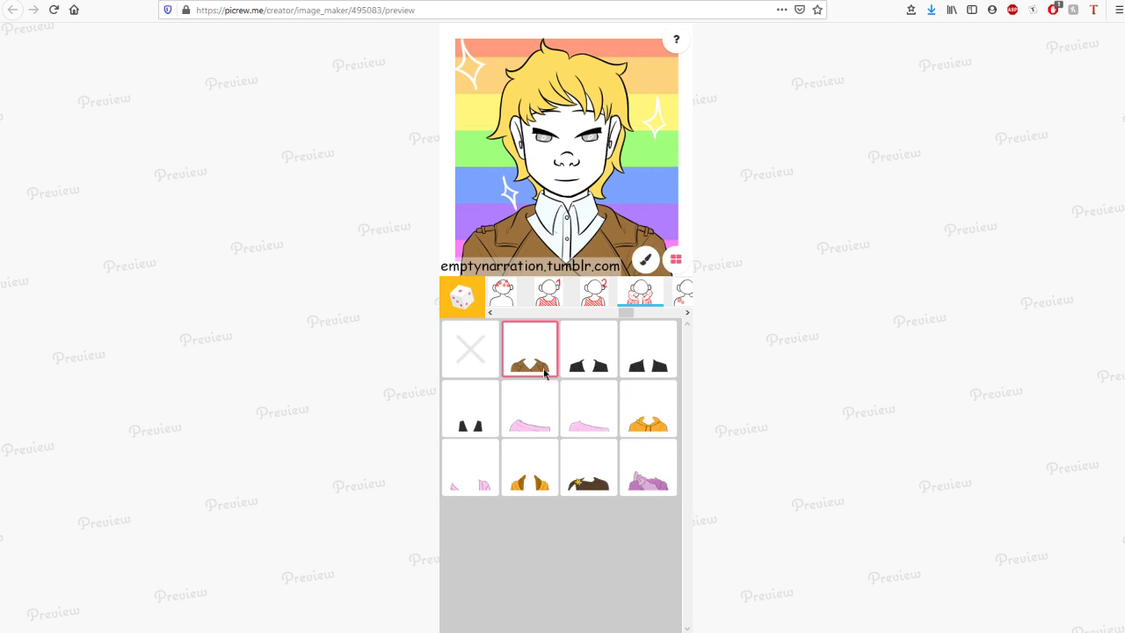
Try the other blazers, shawls, cloaks and coats over the collared shirt, ending on the hoodie.
click(587, 368)
click(648, 363)
click(530, 411)
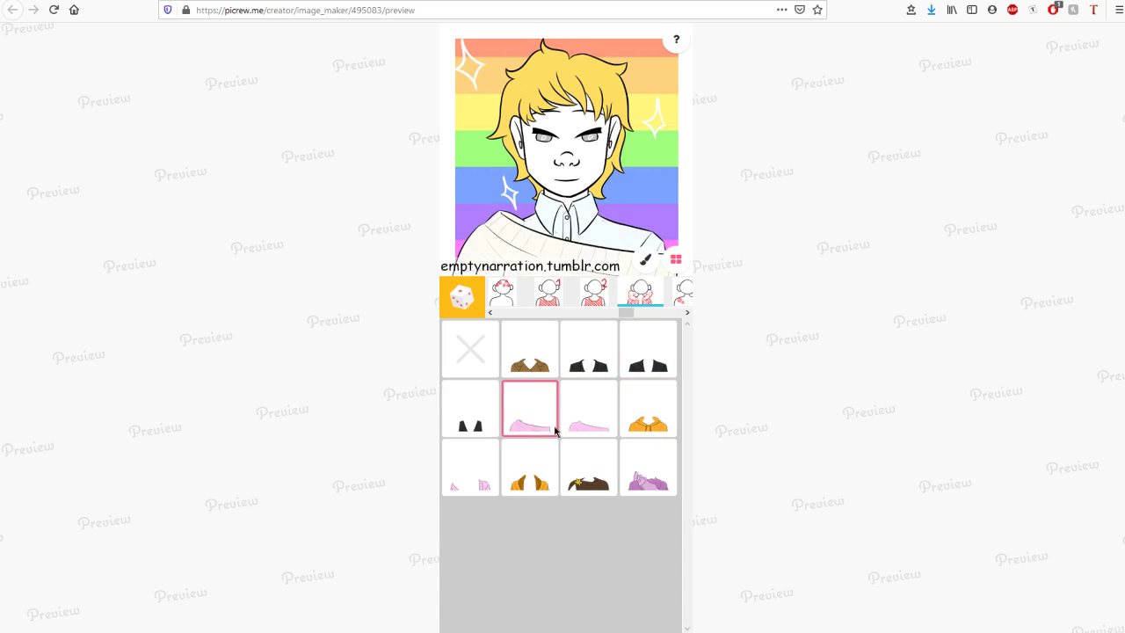
click(589, 409)
click(648, 421)
click(596, 491)
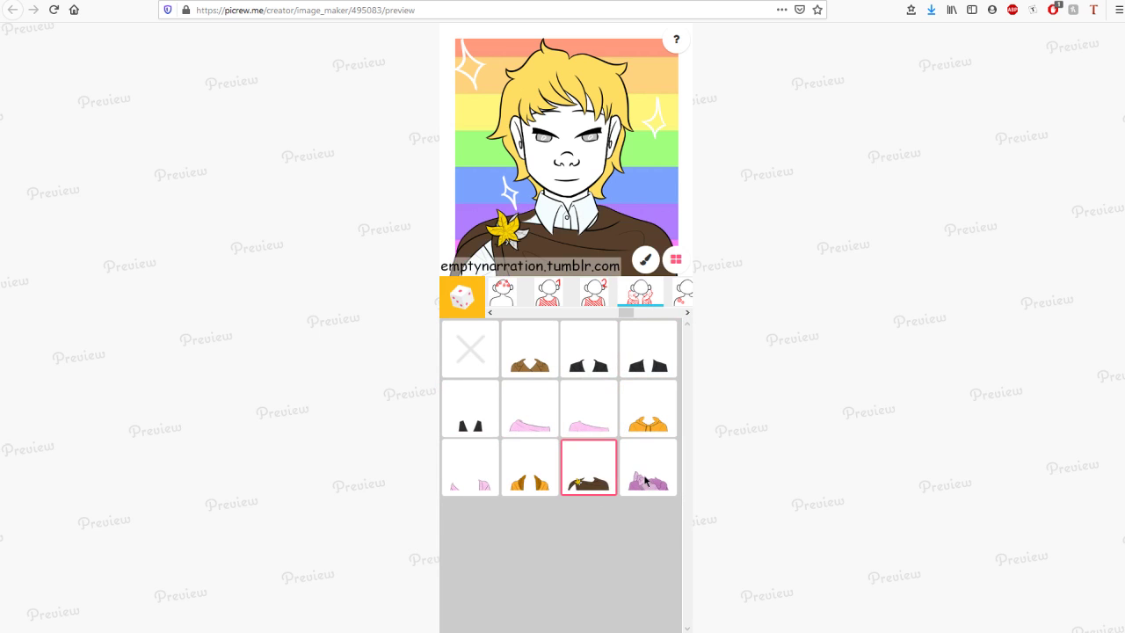
click(646, 480)
click(503, 470)
click(453, 464)
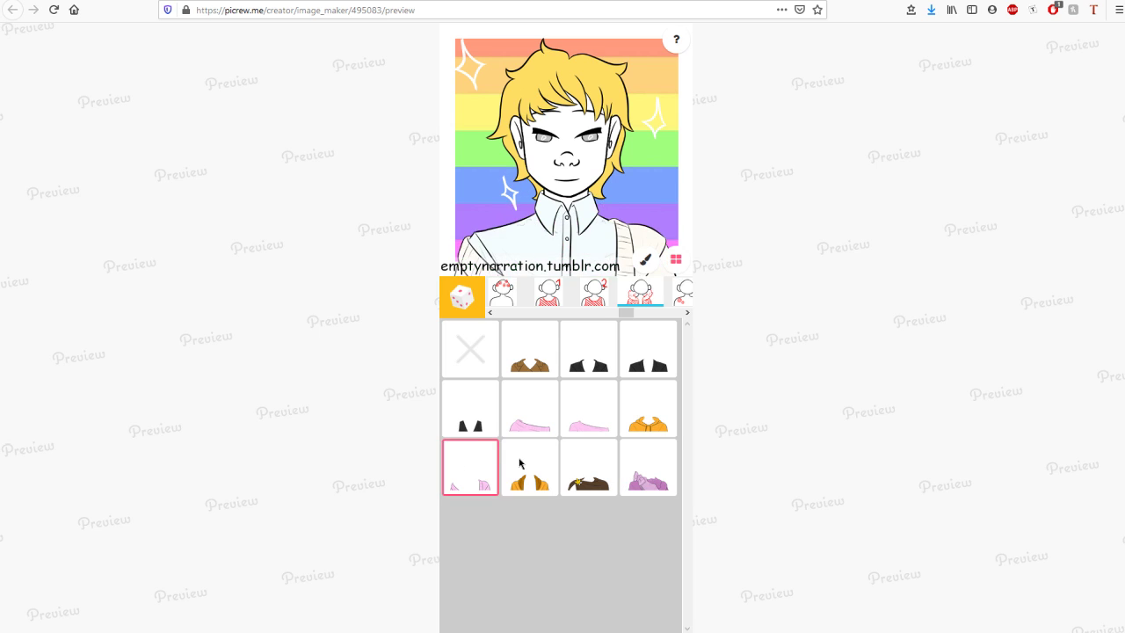
click(520, 464)
click(641, 413)
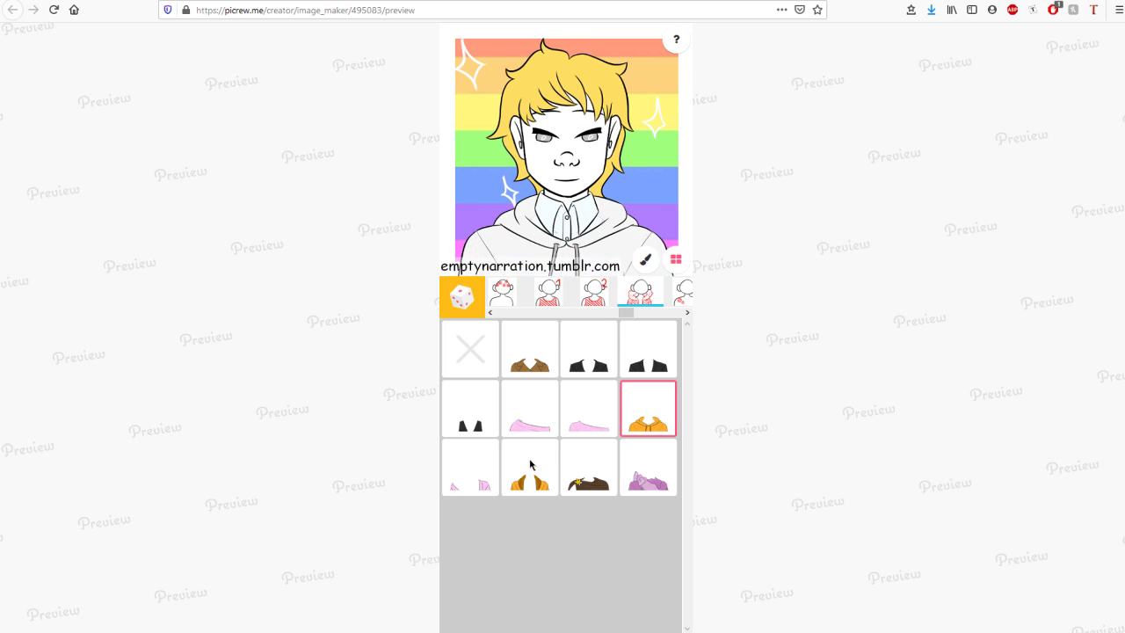
Close the preview, look over the clothes 2 settings and items, and open that part's bulk upload page.
key(ctrl+w)
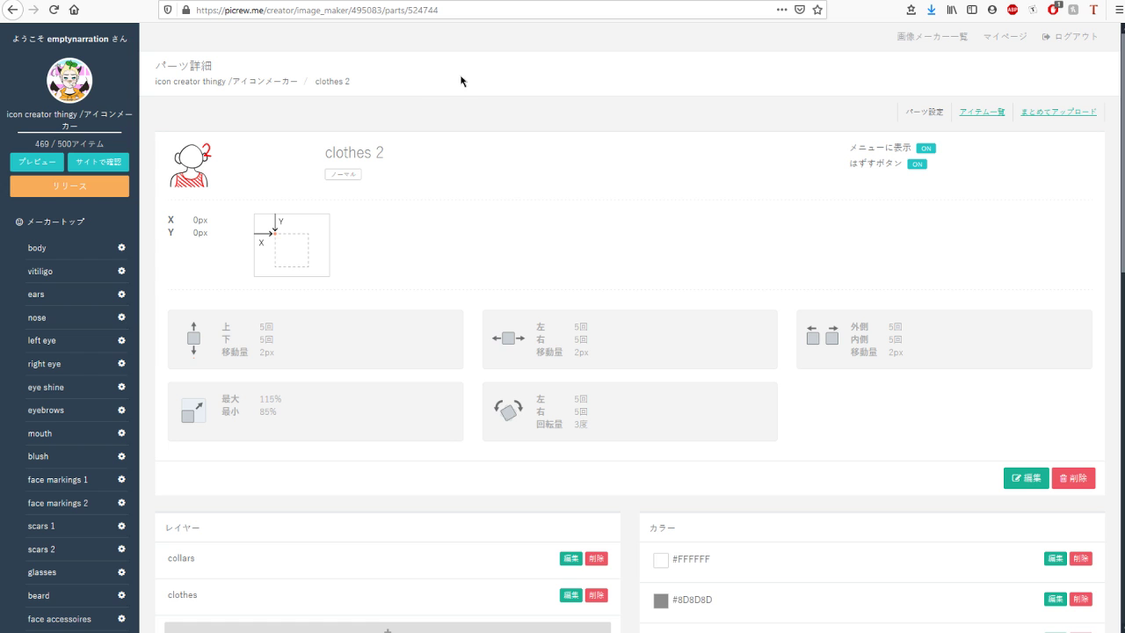
scroll(524, 203, down, 3)
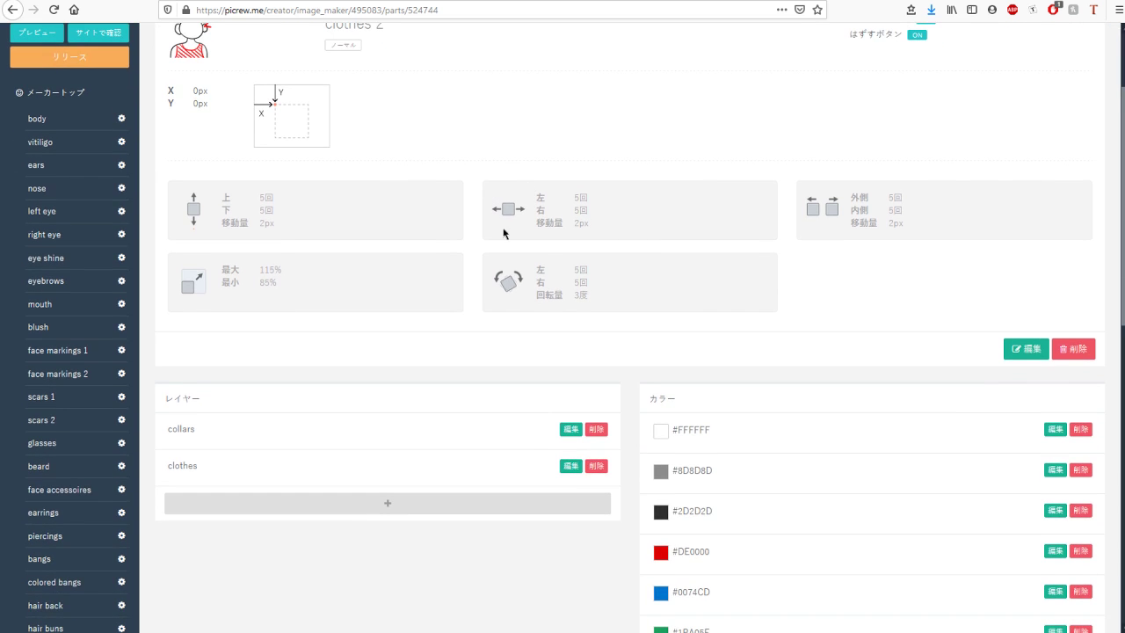
scroll(504, 233, up, 3)
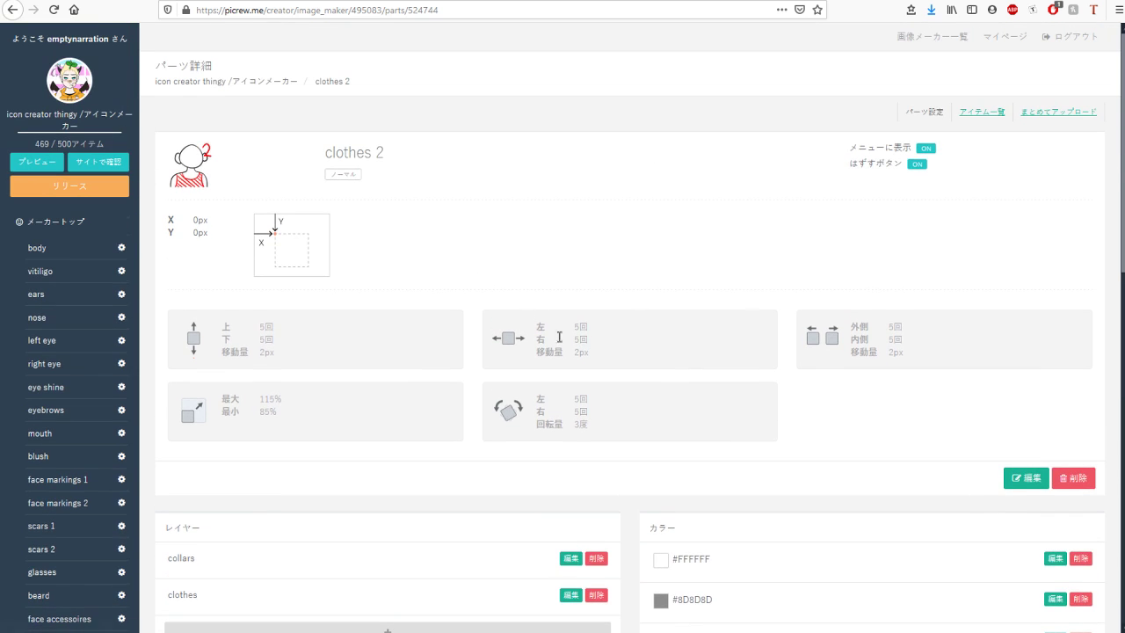
click(983, 112)
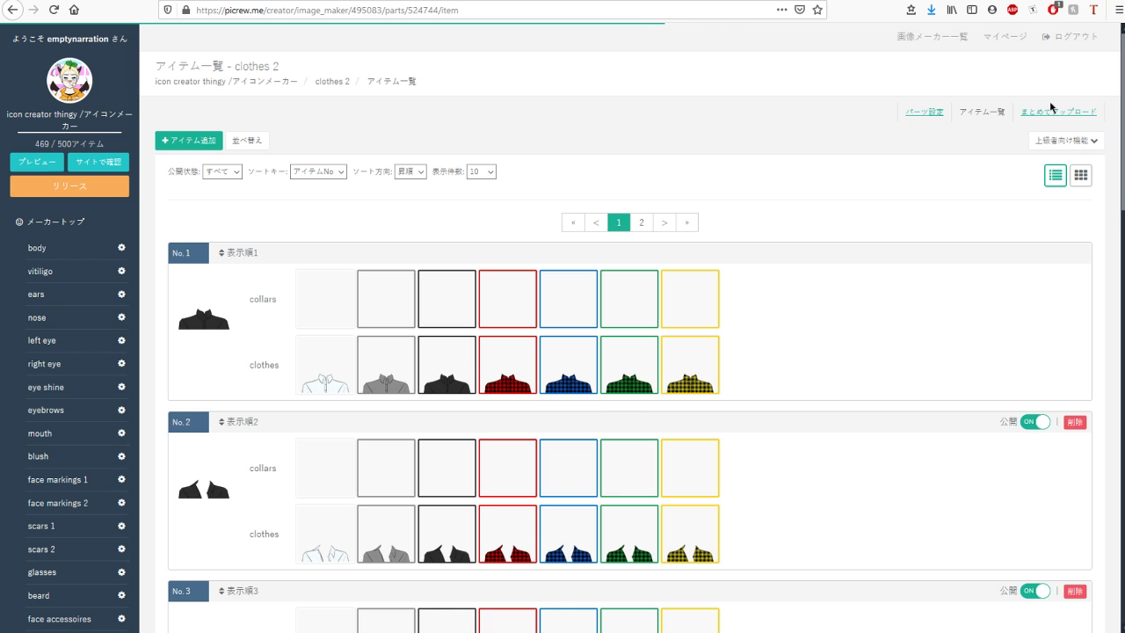
click(1042, 114)
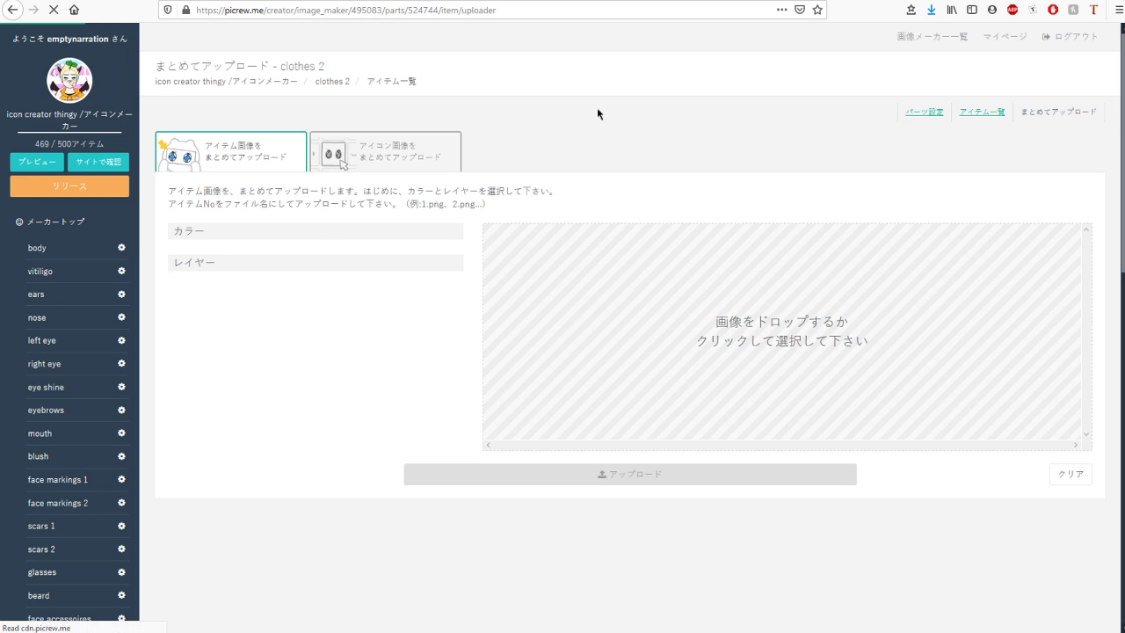
Try to add images 1 to 11 from the bangs c1 folder to the collars layer in a single batch.
click(603, 286)
click(387, 206)
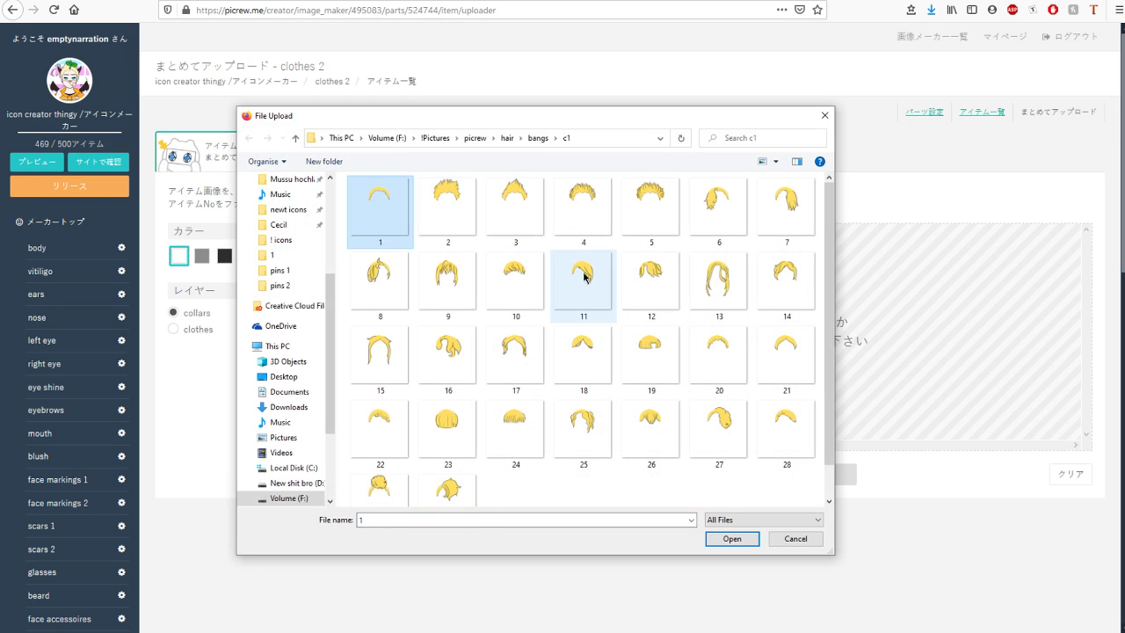
shift+click(584, 276)
click(714, 538)
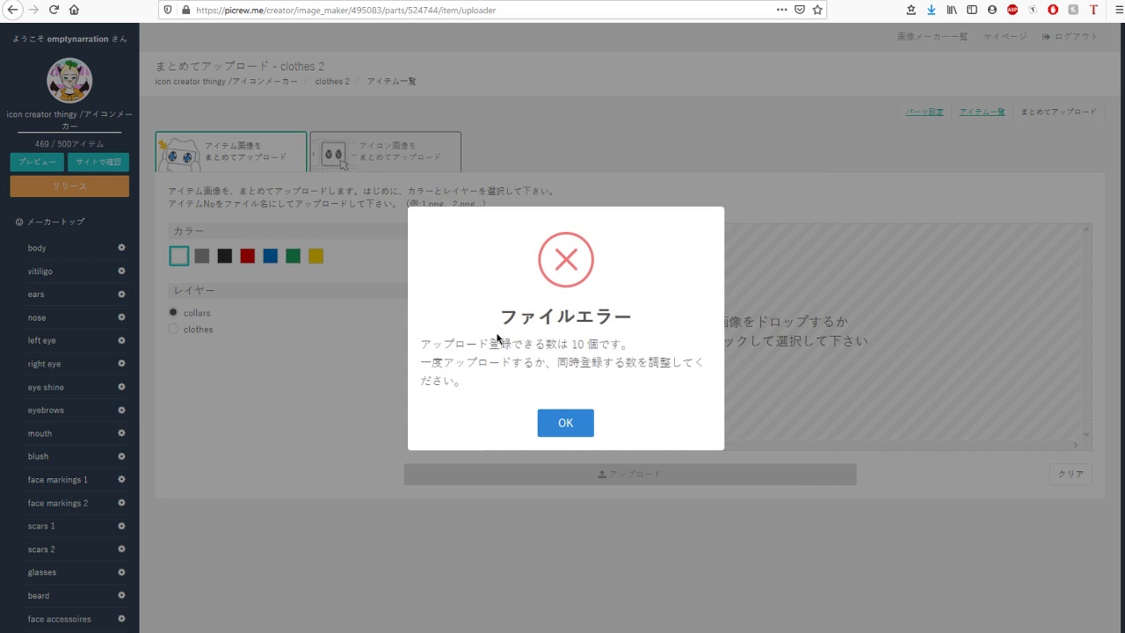
drag(523, 344, 633, 345)
click(607, 377)
click(566, 423)
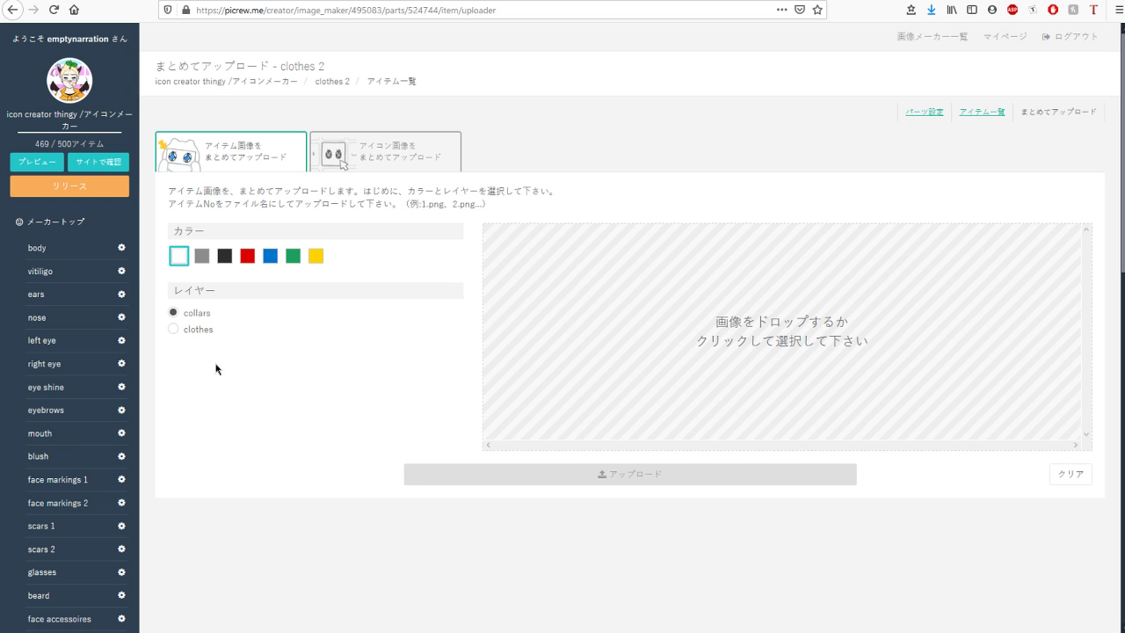
Go through the bulk upload colour choices to blue, look into the file picker without choosing images, and examine the layer options.
click(202, 256)
click(225, 256)
click(248, 255)
click(271, 256)
click(760, 281)
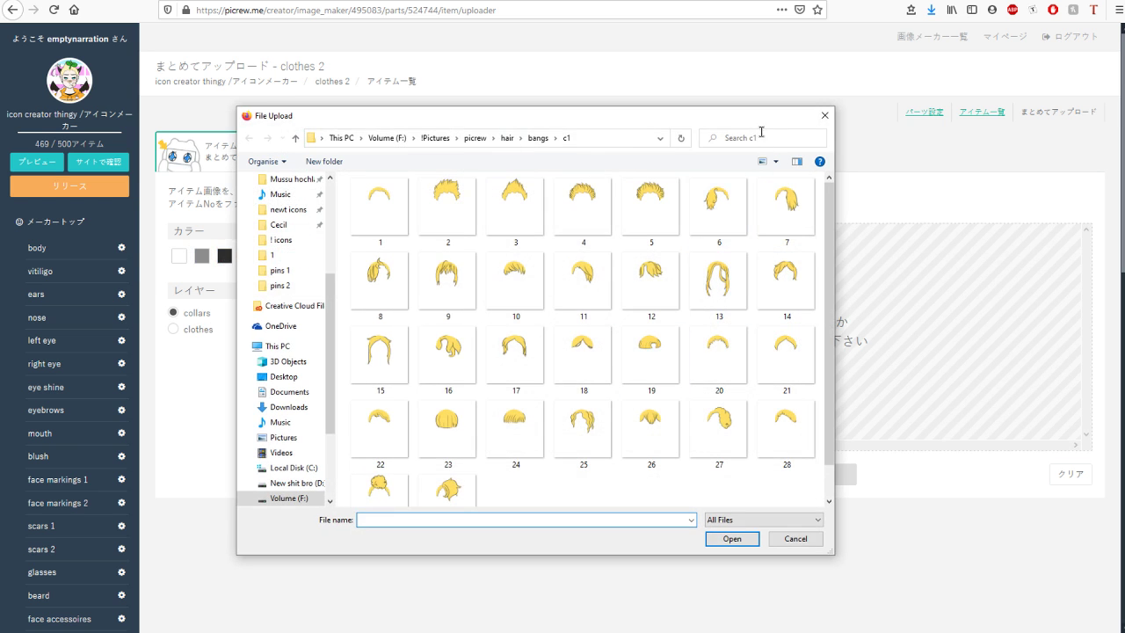
click(824, 115)
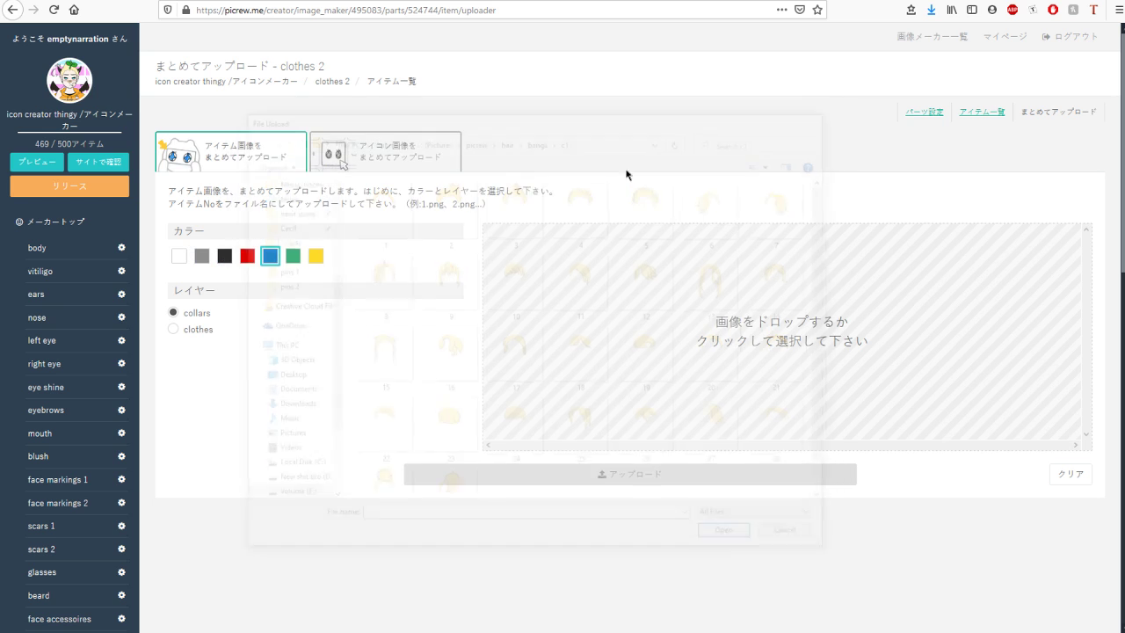
double_click(190, 315)
click(195, 331)
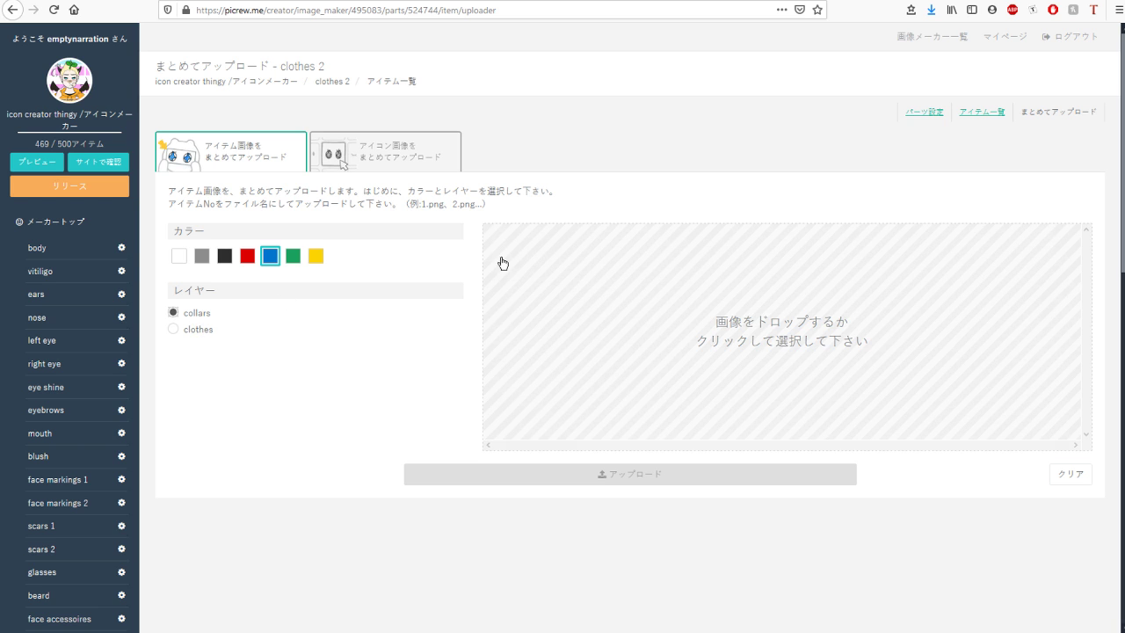
Check page 2 of the clothes 2 item list, and return to the image maker overview to look through its parts.
click(985, 113)
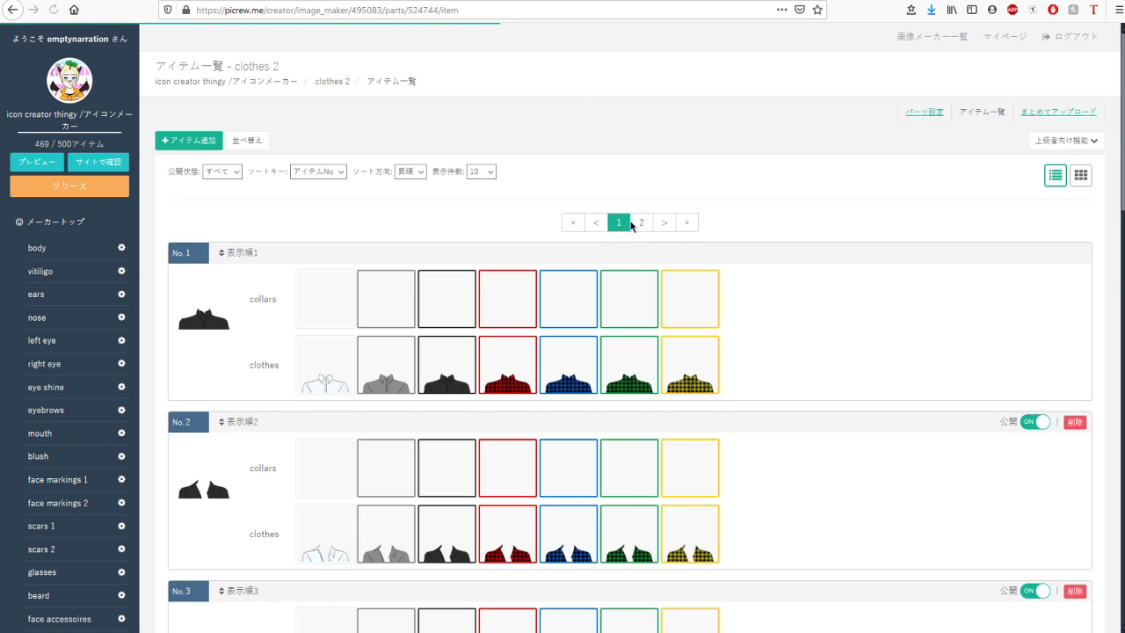
click(640, 222)
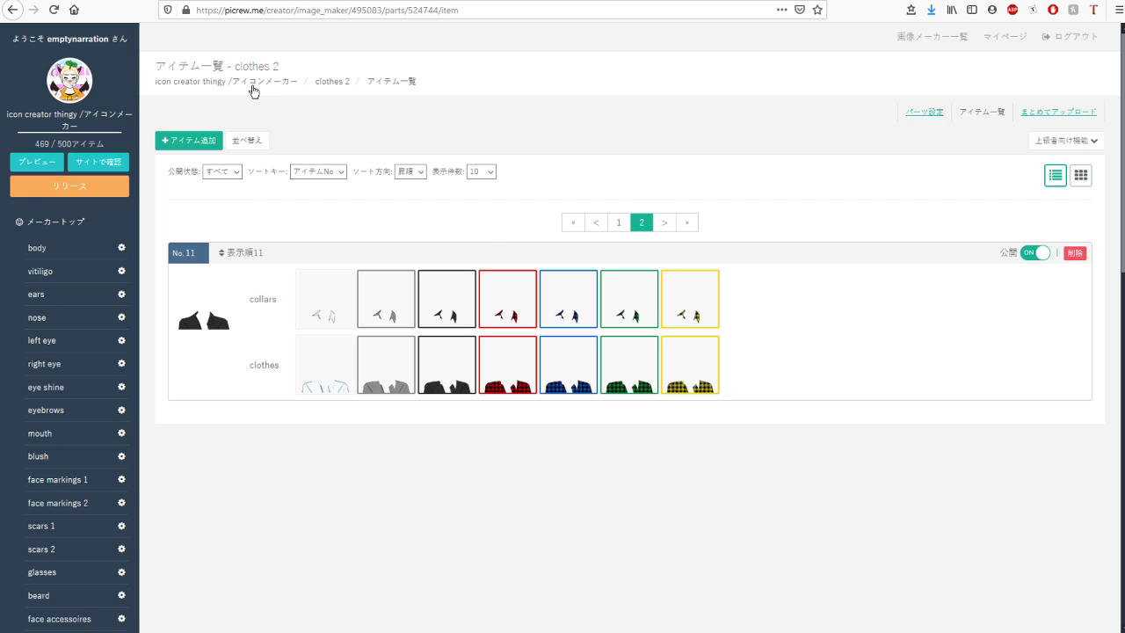
click(193, 88)
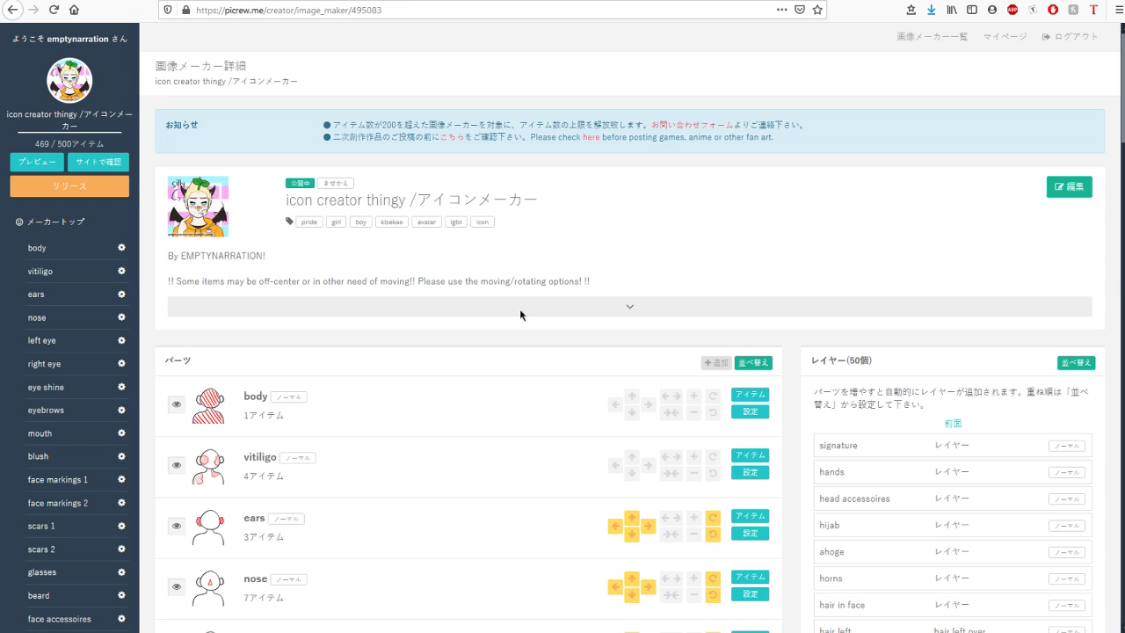
scroll(602, 220, down, 20)
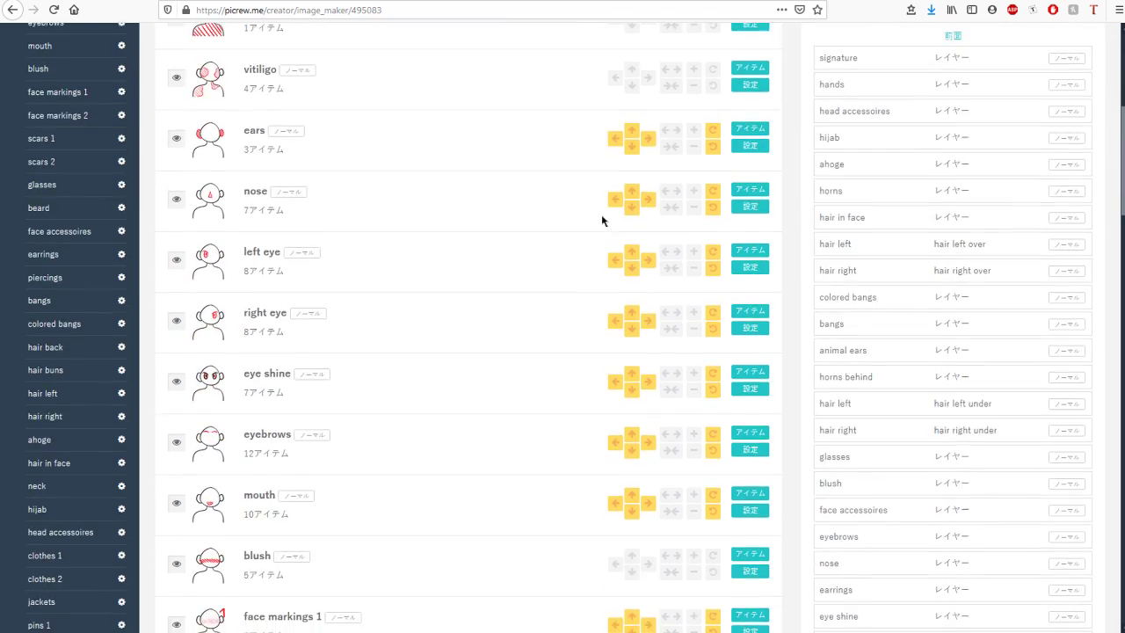
scroll(603, 232, down, 10)
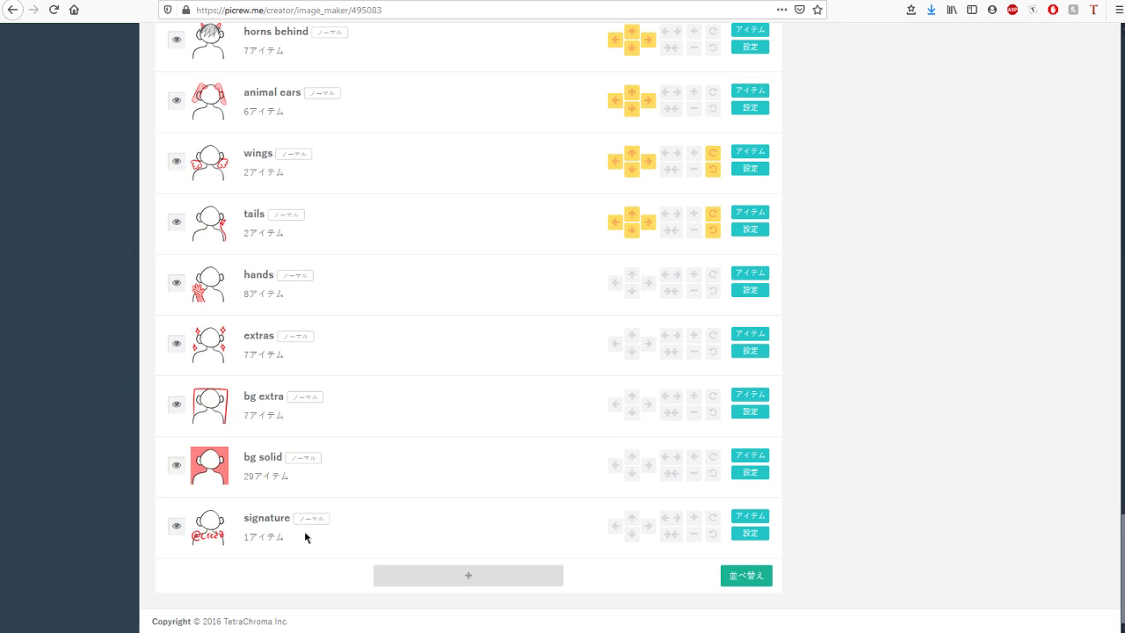
scroll(318, 519, up, 15)
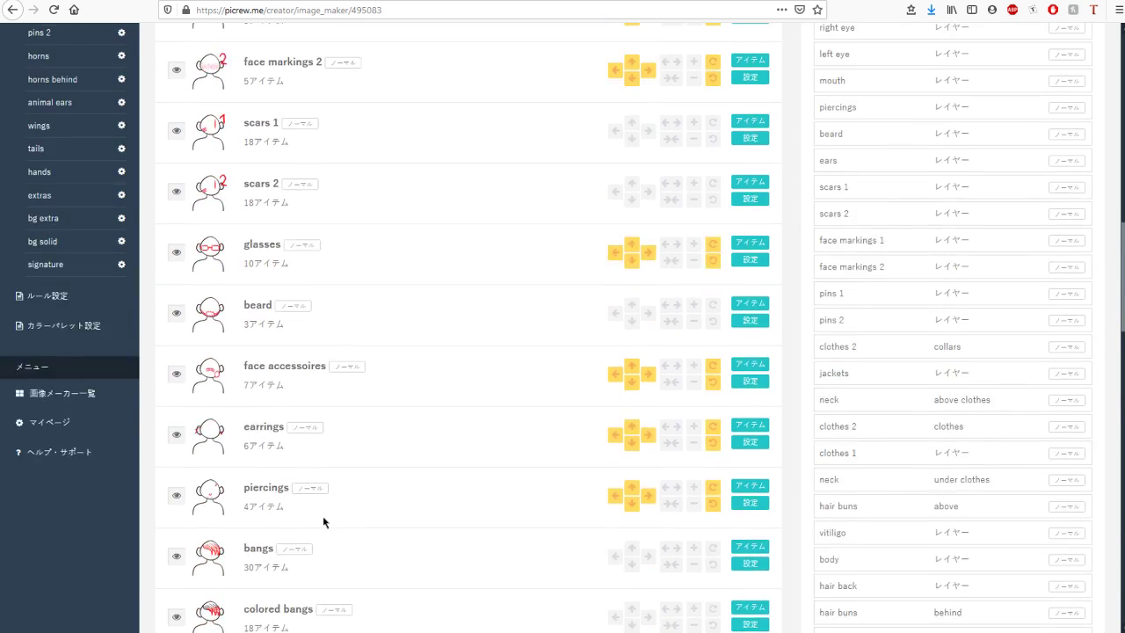
Look over the image maker's part list and examine the right eye part's item list with its colour variants.
scroll(330, 506, up, 10)
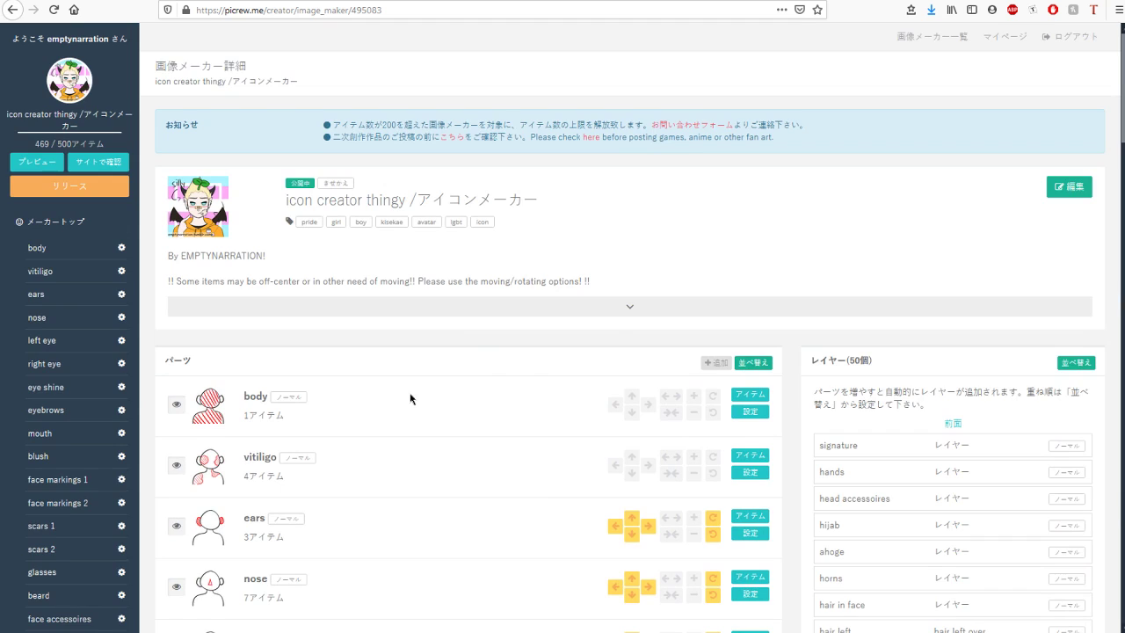
scroll(409, 393, down, 3)
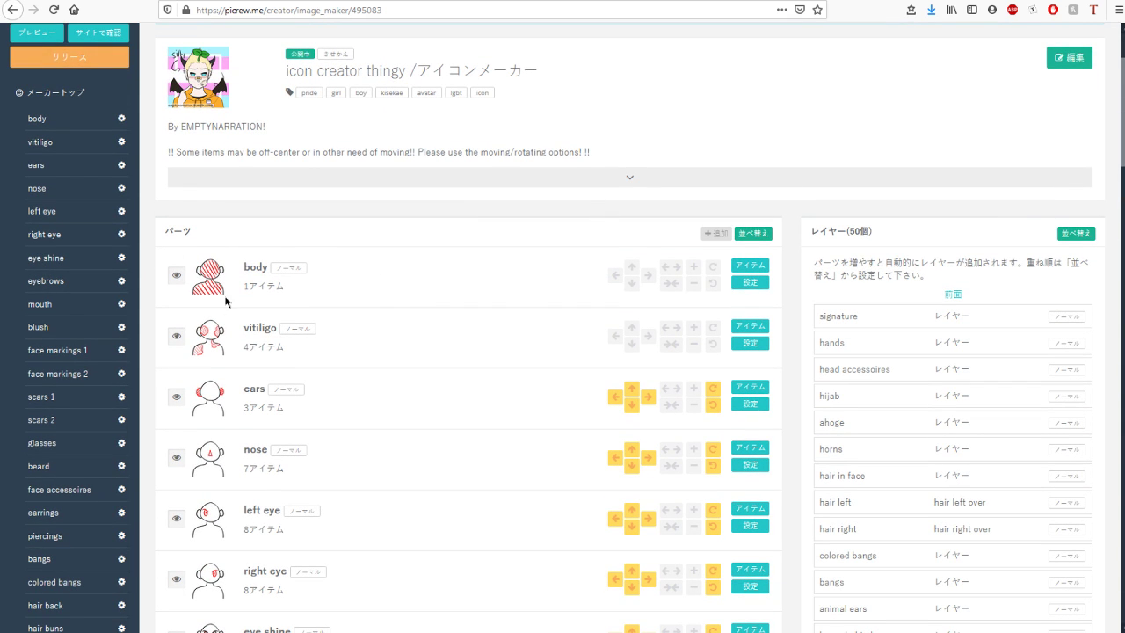
click(123, 238)
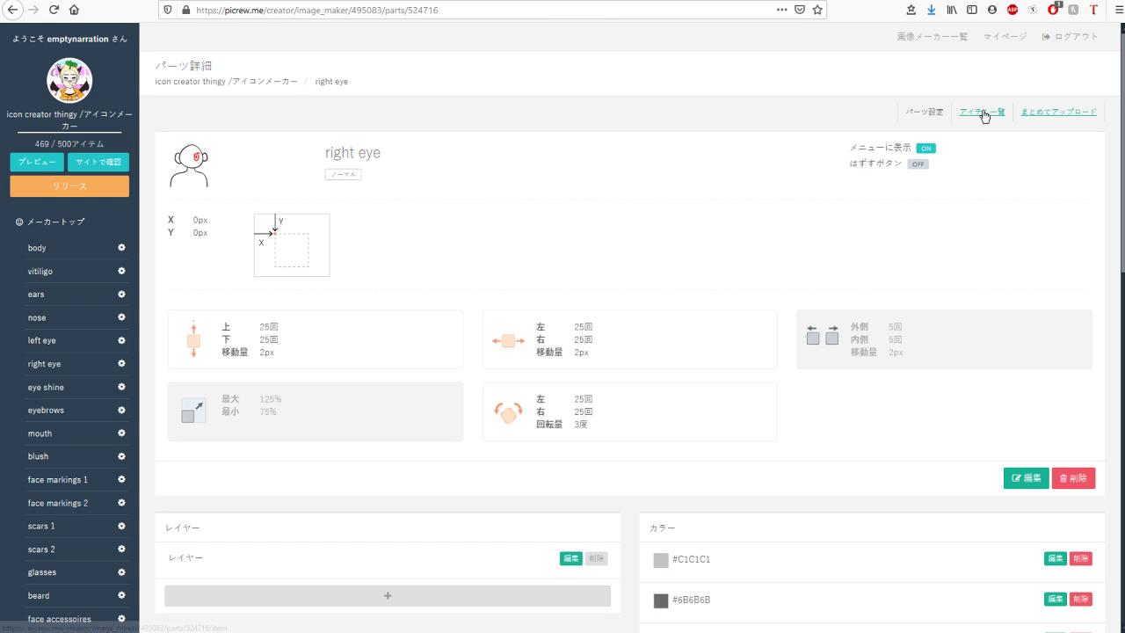
click(984, 116)
scroll(373, 263, down, 3)
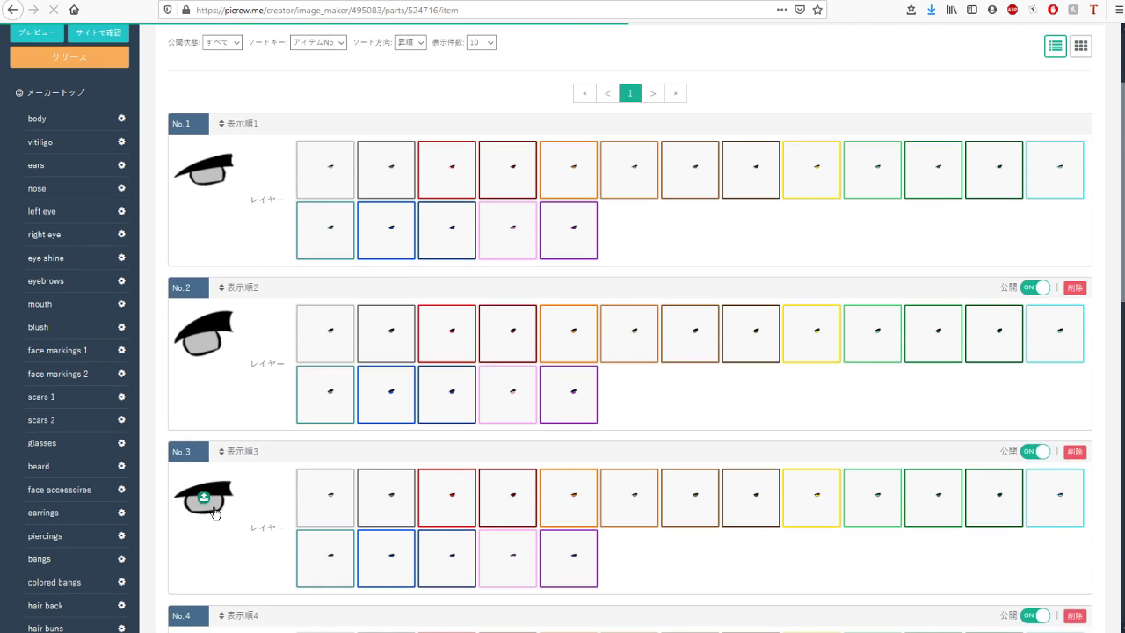
scroll(214, 500, down, 10)
scroll(215, 500, up, 15)
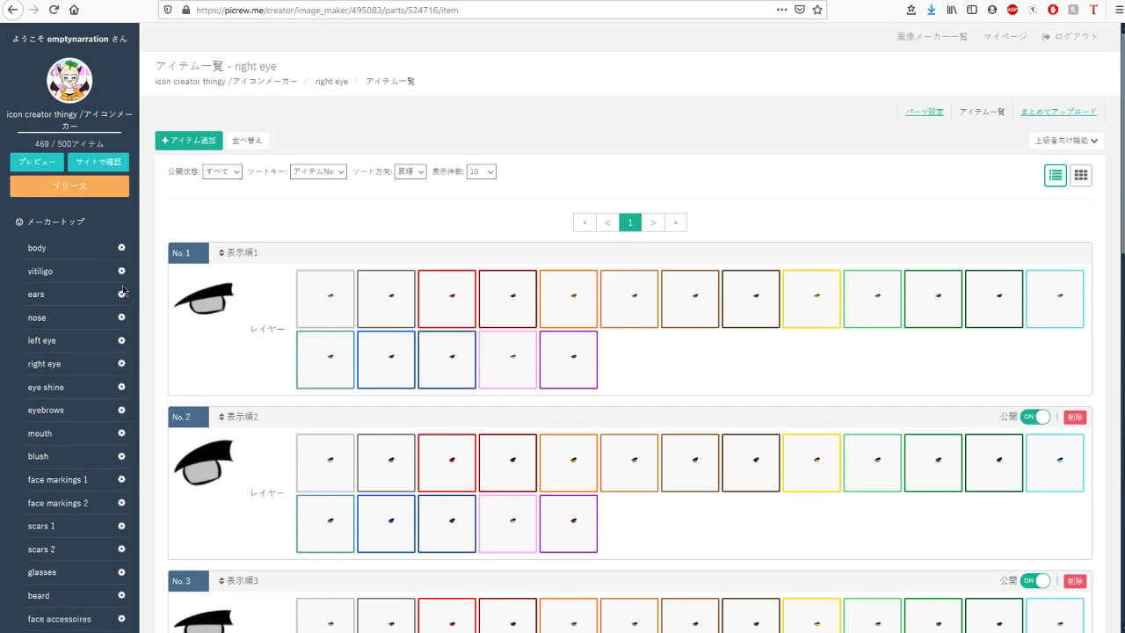
Highlight the maker's used item count and item limit.
drag(23, 152, 99, 141)
click(102, 143)
drag(32, 144, 123, 144)
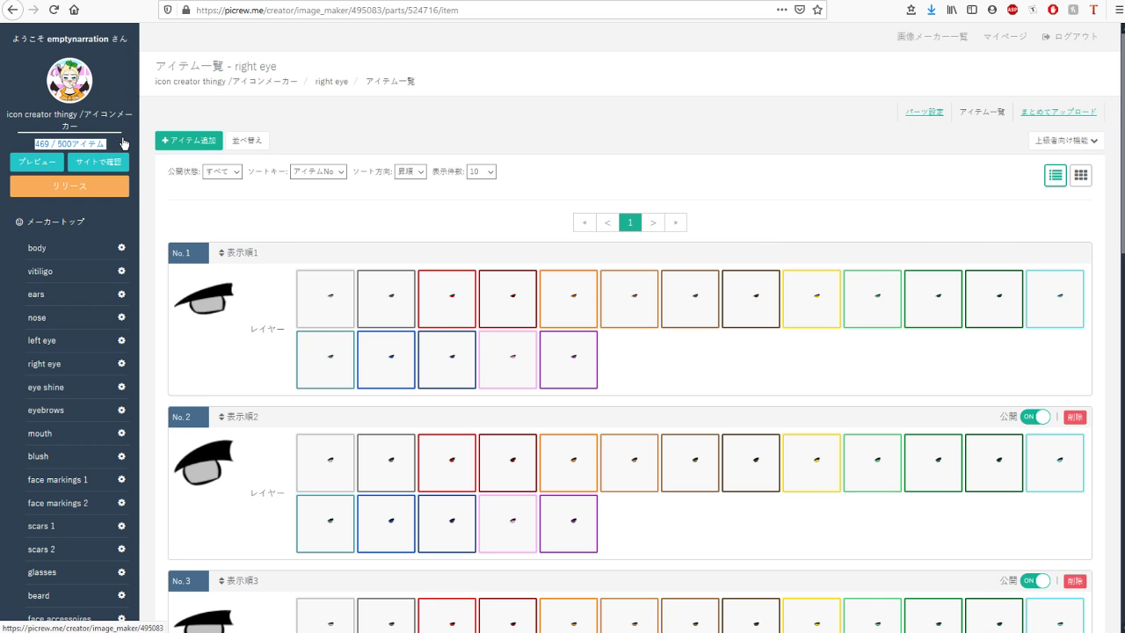
Open the bg solid part and look through the first page of its item list.
scroll(132, 351, down, 10)
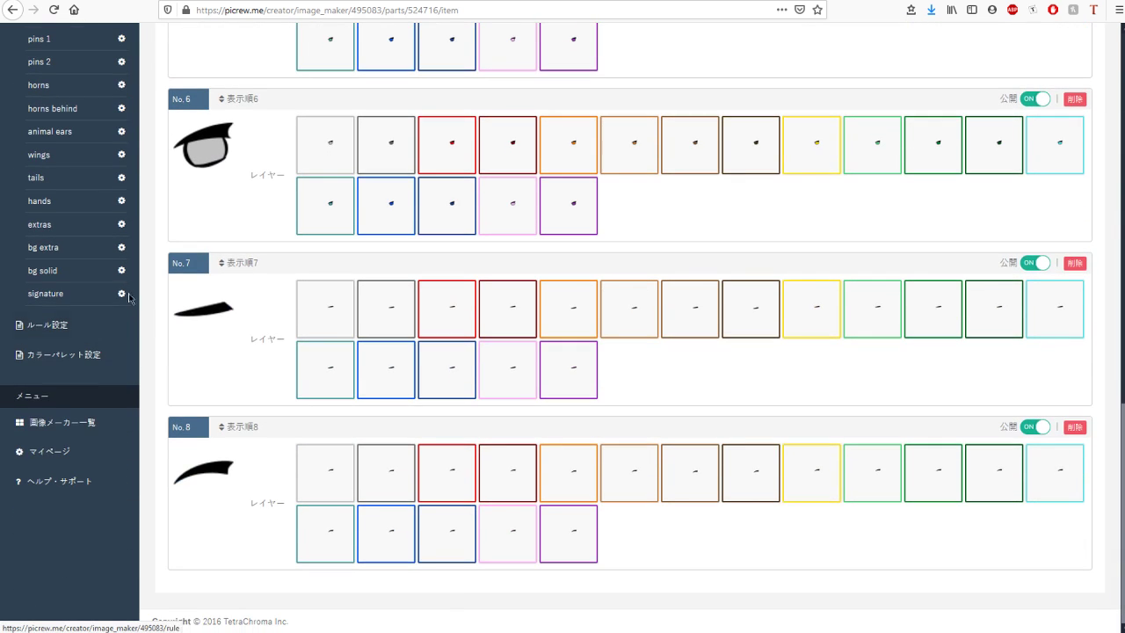
click(122, 272)
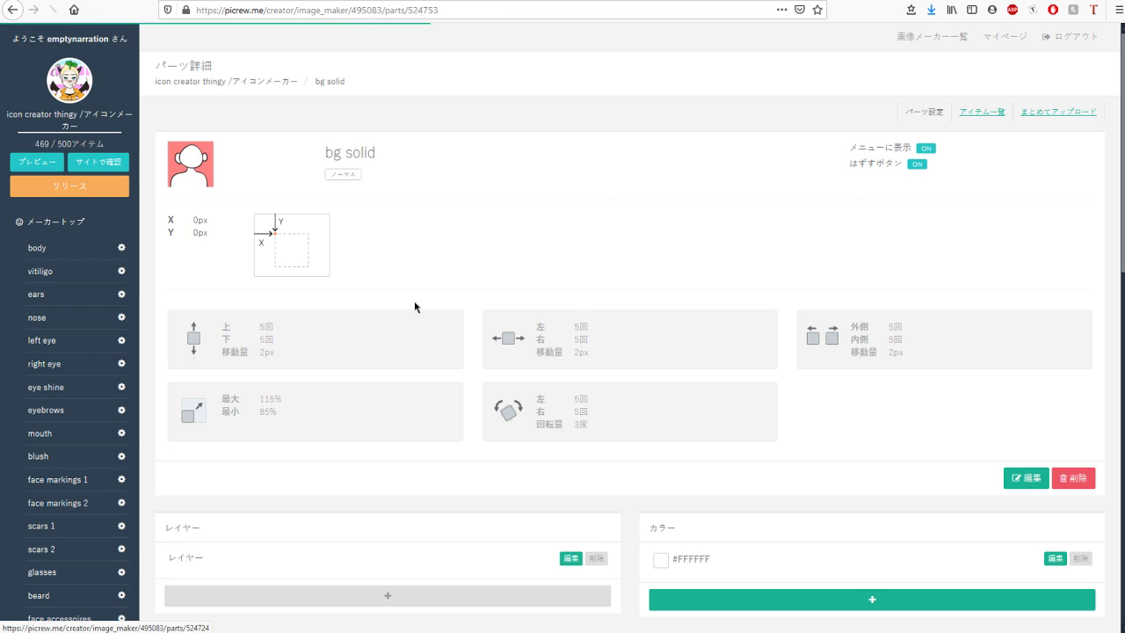
scroll(854, 243, down, 2)
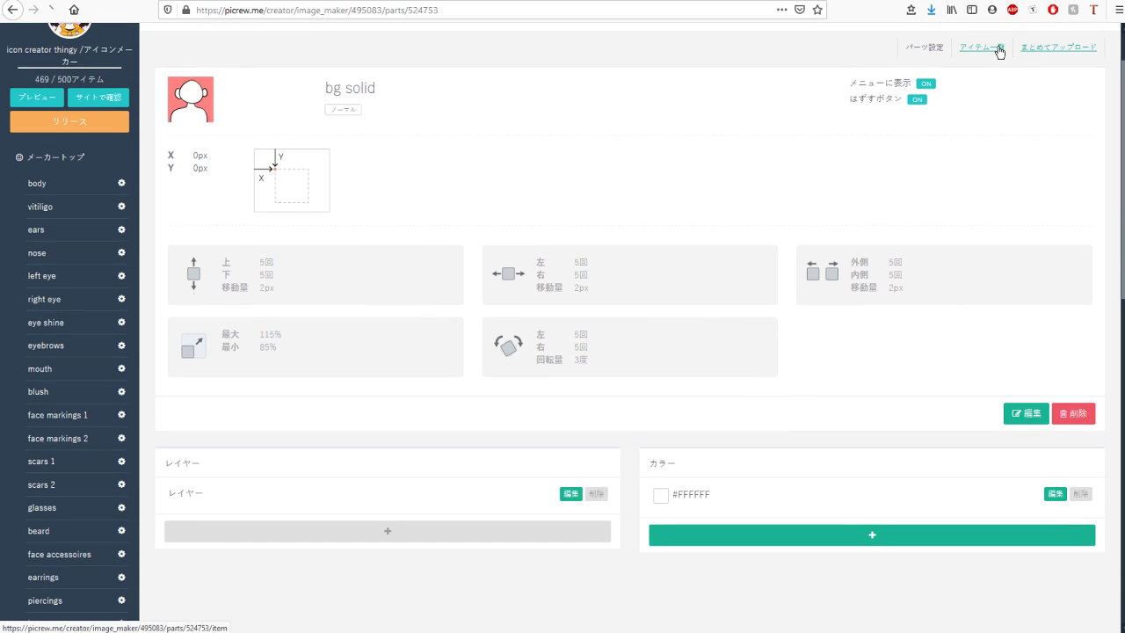
click(1000, 52)
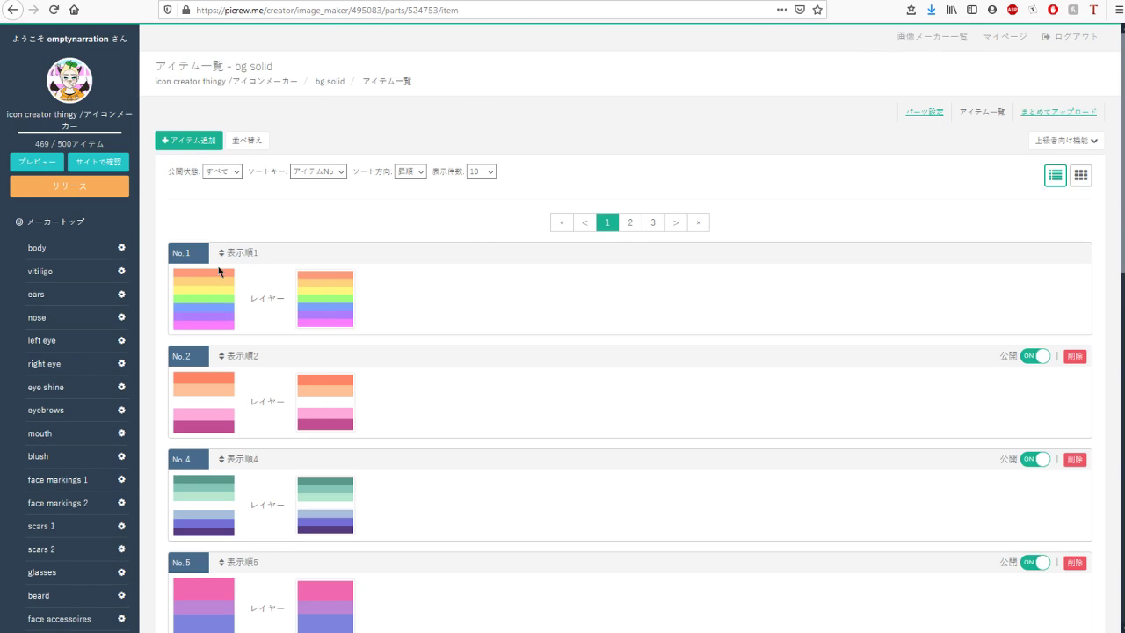
scroll(410, 360, down, 10)
scroll(408, 376, up, 5)
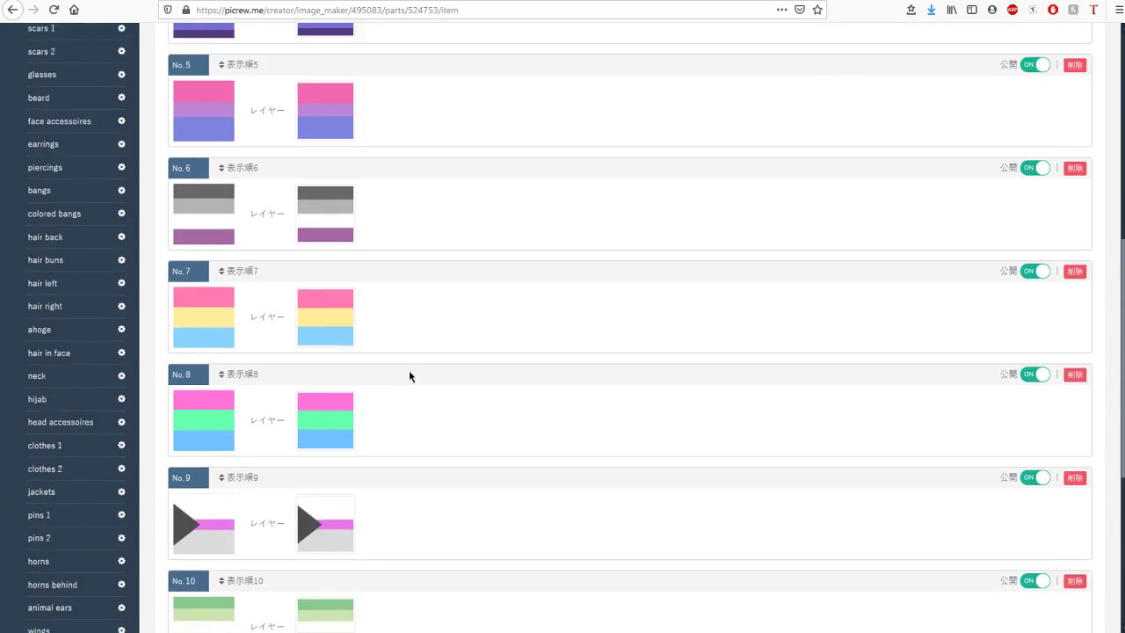
scroll(409, 376, up, 5)
Look through page 3 of the bg solid items, and return to page 1 to review the striped flag backgrounds.
click(656, 83)
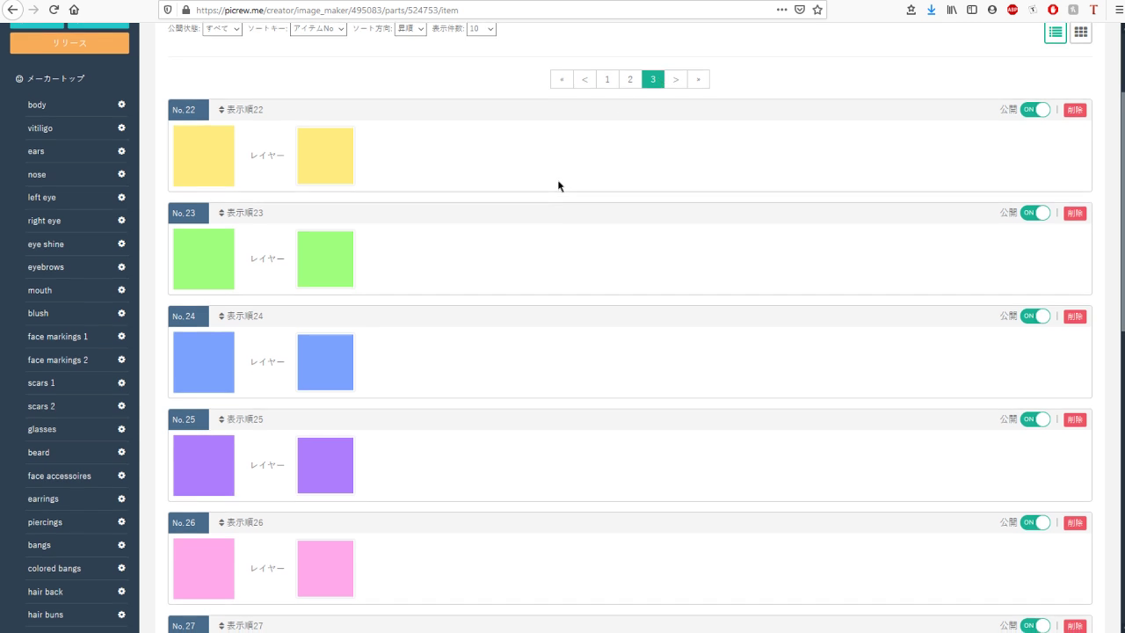
scroll(557, 189, down, 6)
scroll(558, 194, up, 3)
scroll(557, 198, up, 4)
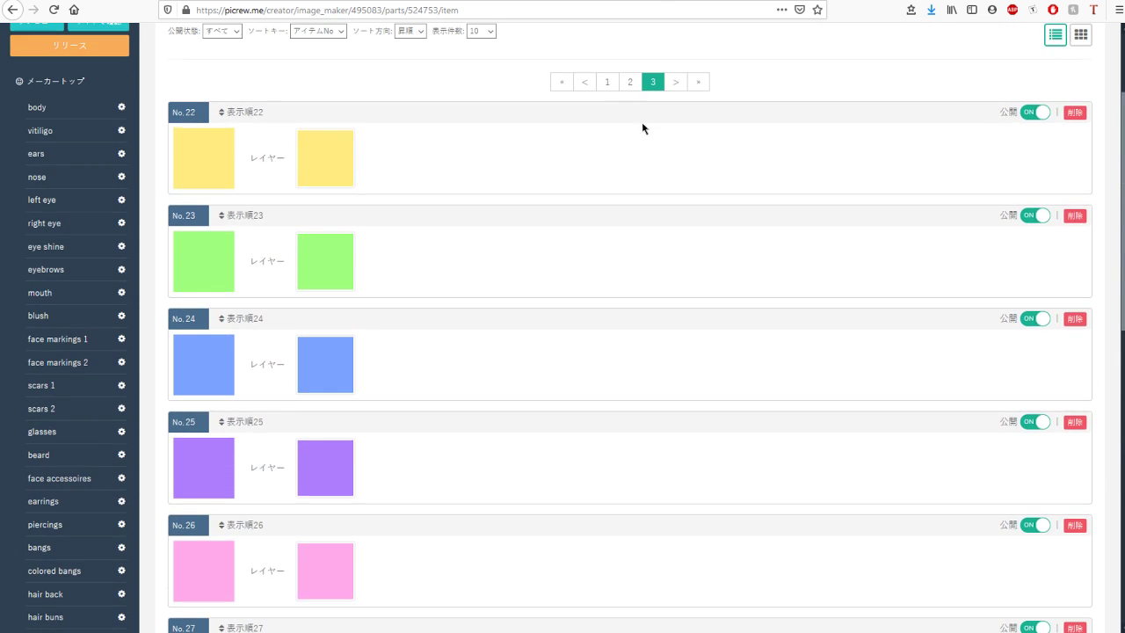
click(608, 83)
scroll(482, 268, down, 2)
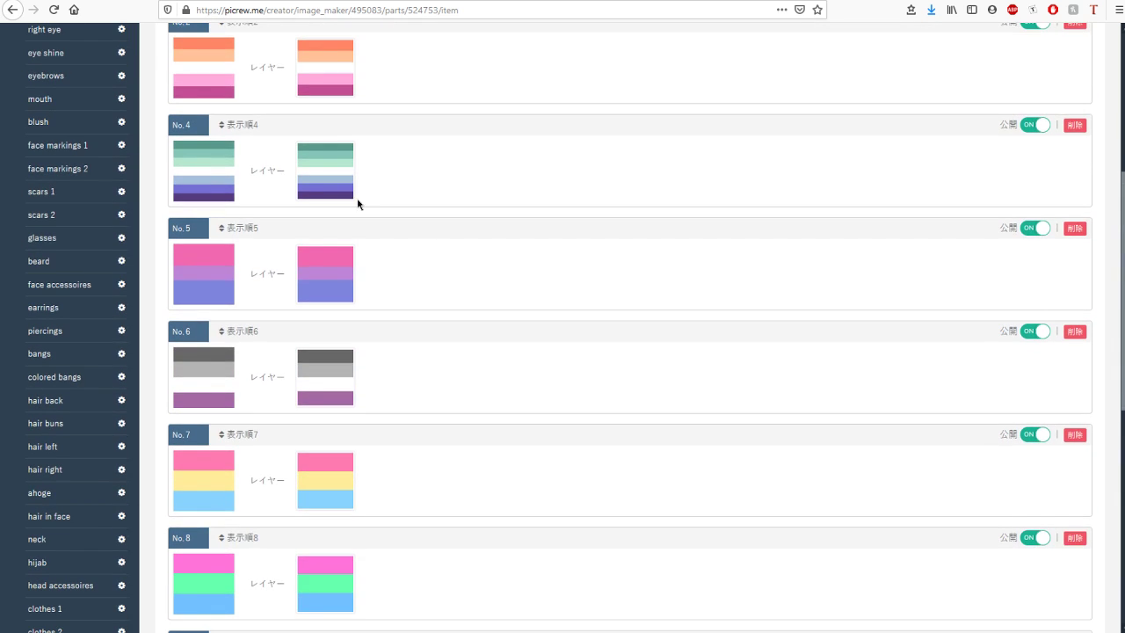
scroll(679, 282, down, 3)
scroll(665, 293, up, 7)
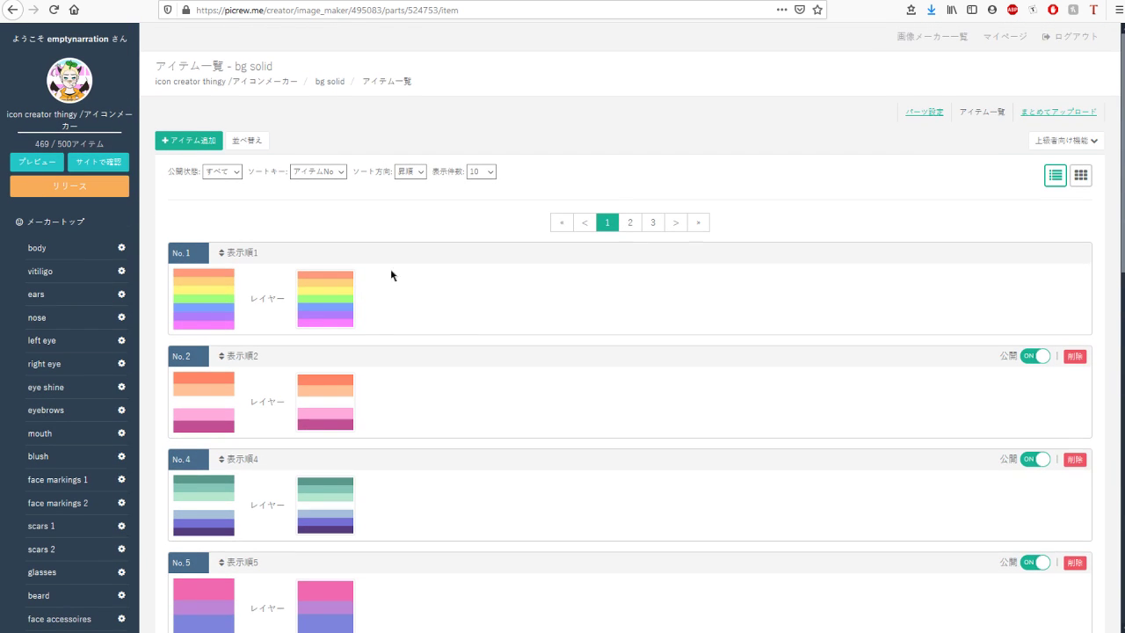
Open the maker's preview and give the character the solid red background.
click(37, 162)
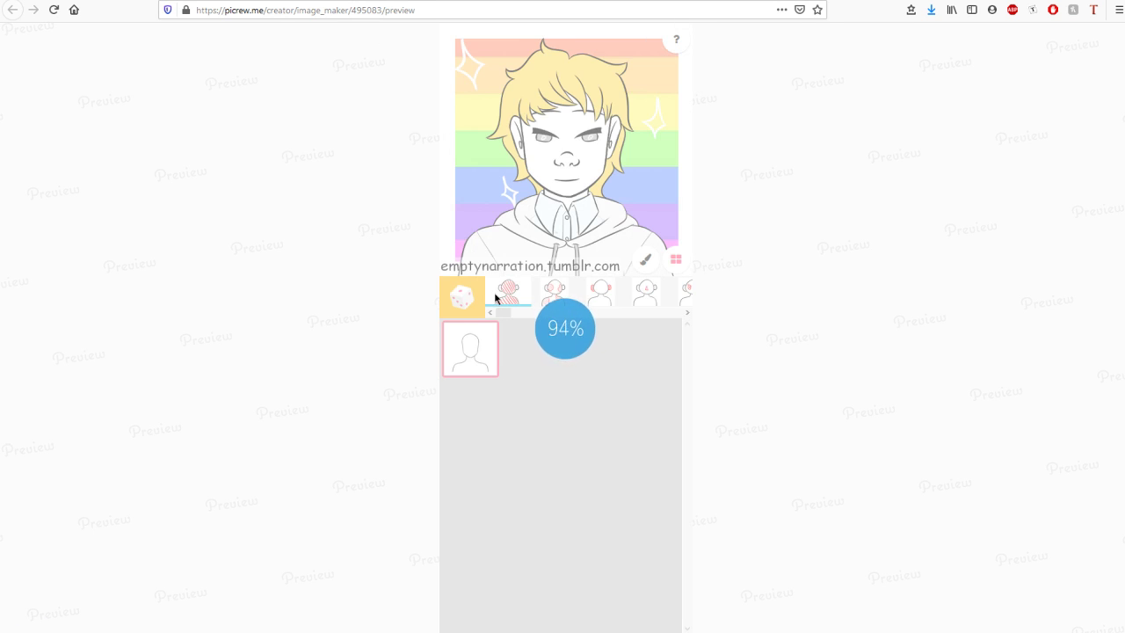
scroll(653, 313, right, 2)
scroll(653, 313, right, 3)
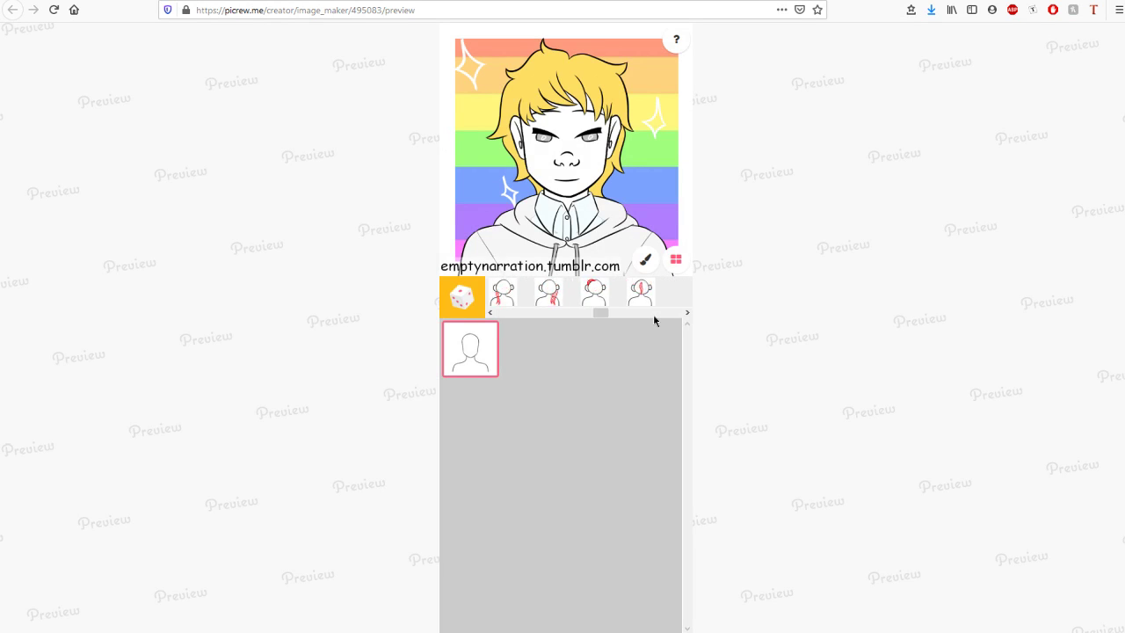
click(625, 294)
scroll(618, 352, down, 3)
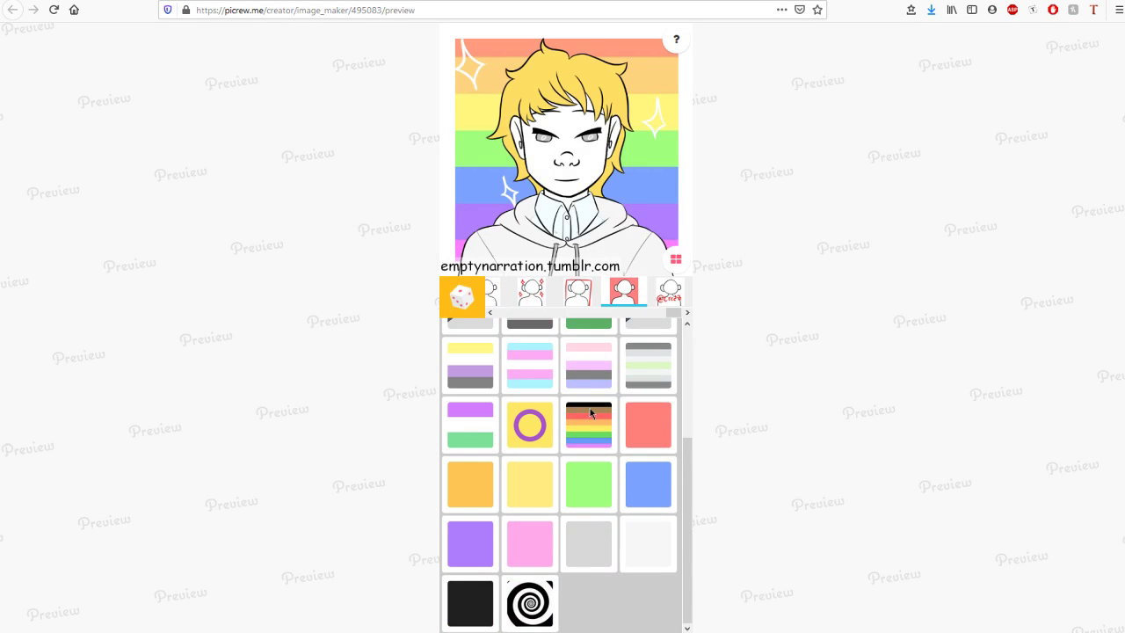
click(627, 429)
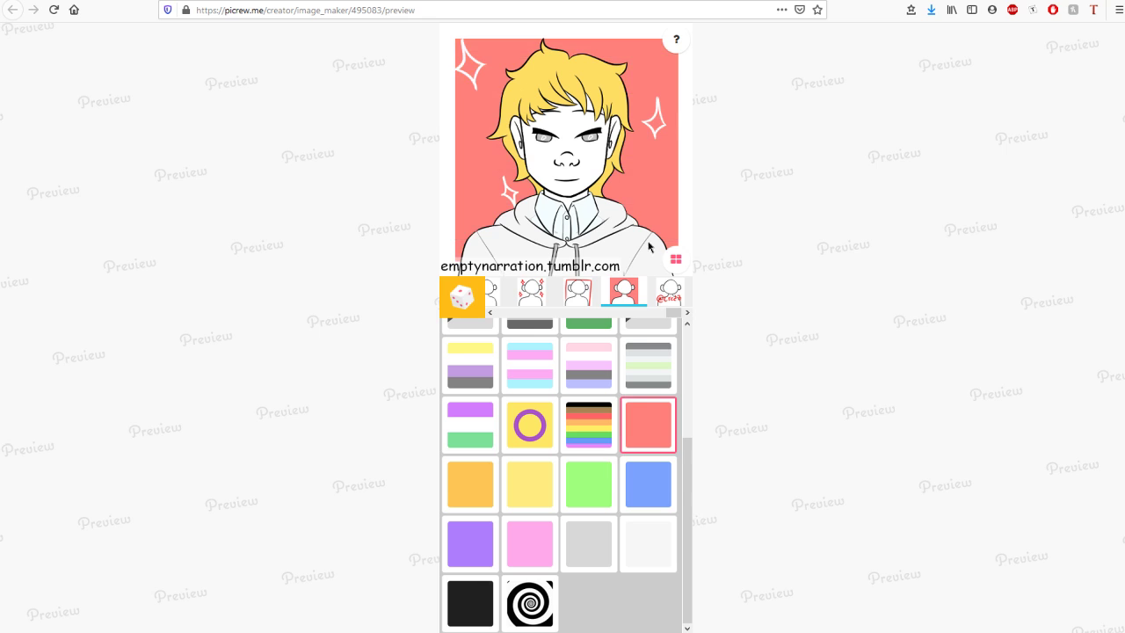
Try several flag backgrounds in the preview, including the yellow one with the purple ring, and remove the background.
click(588, 429)
click(541, 426)
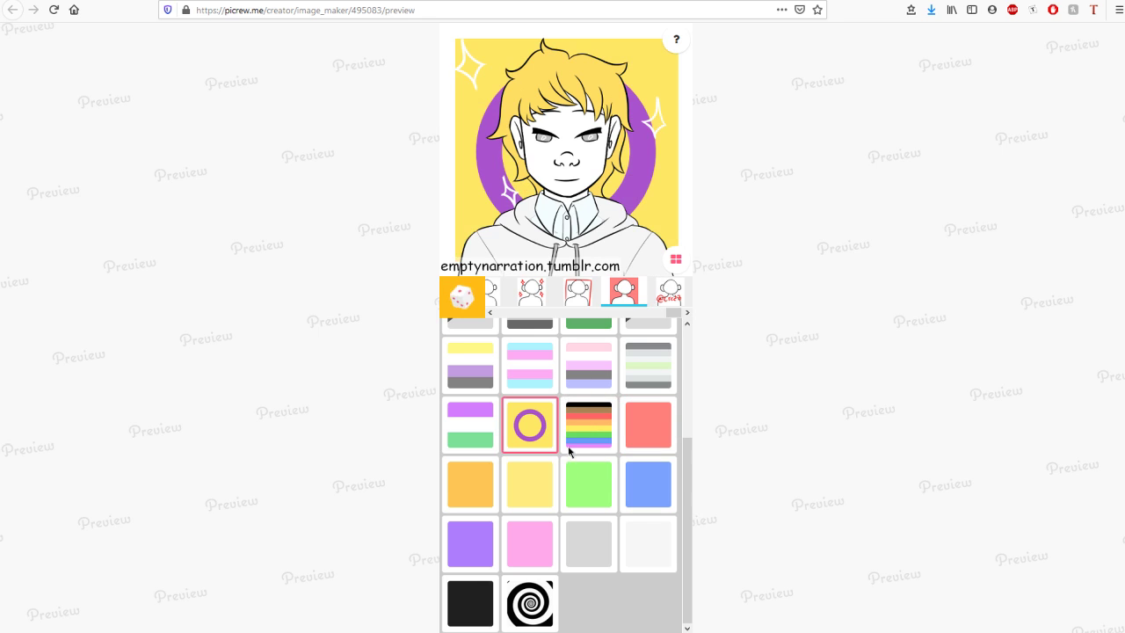
click(492, 431)
click(528, 368)
click(584, 366)
scroll(582, 426, up, 3)
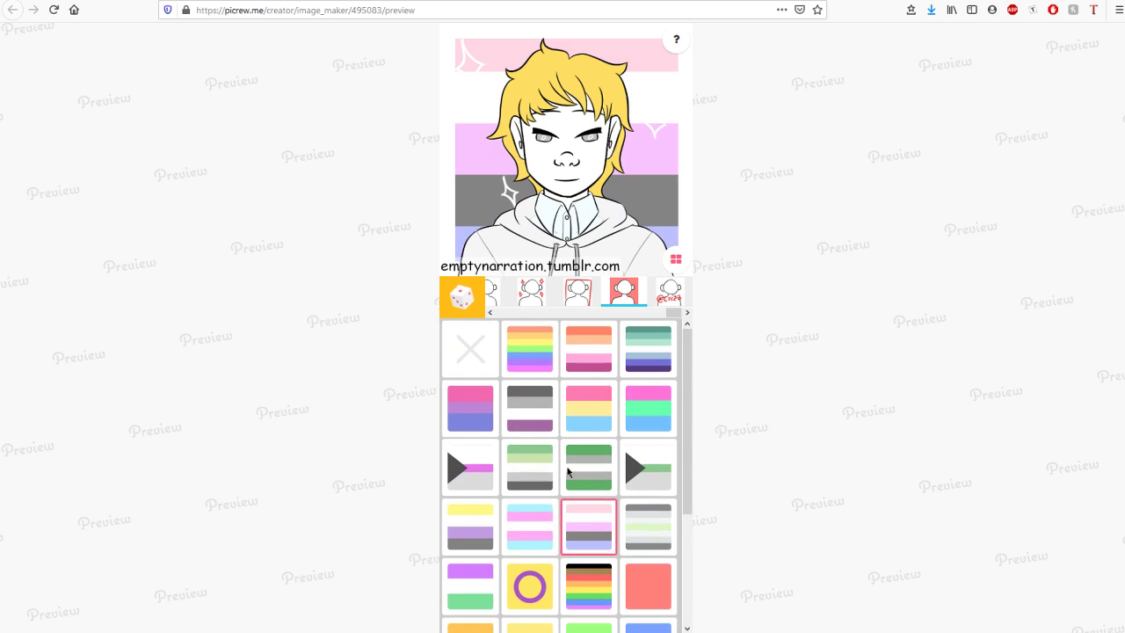
click(576, 468)
click(481, 376)
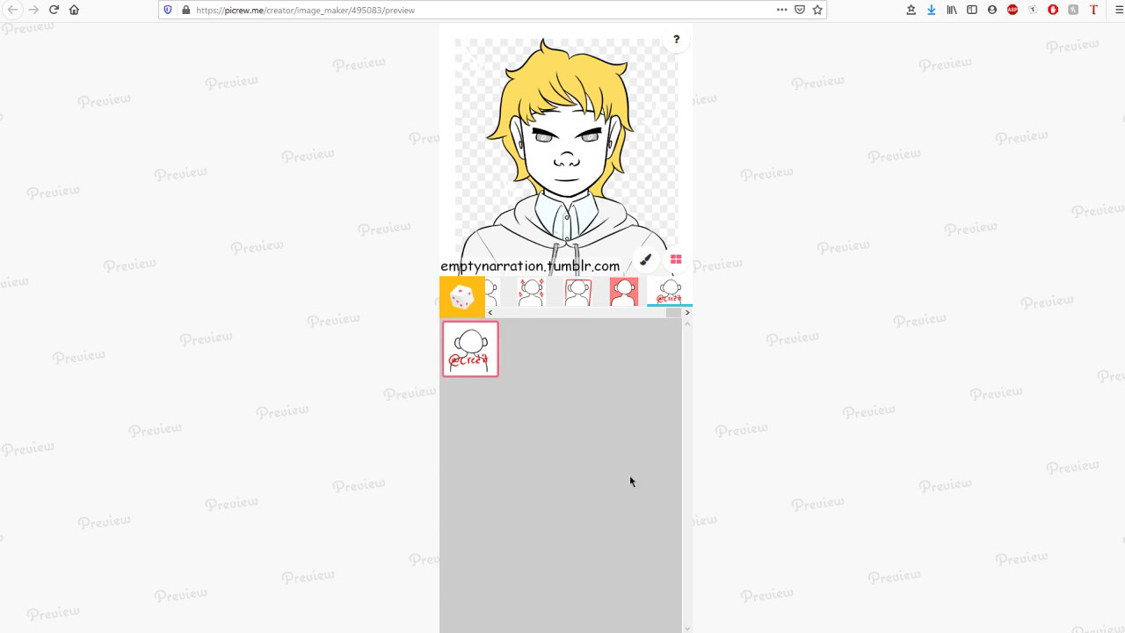
Browse the frame and extra items, add the hearts extra, and apply the solid red background.
click(577, 292)
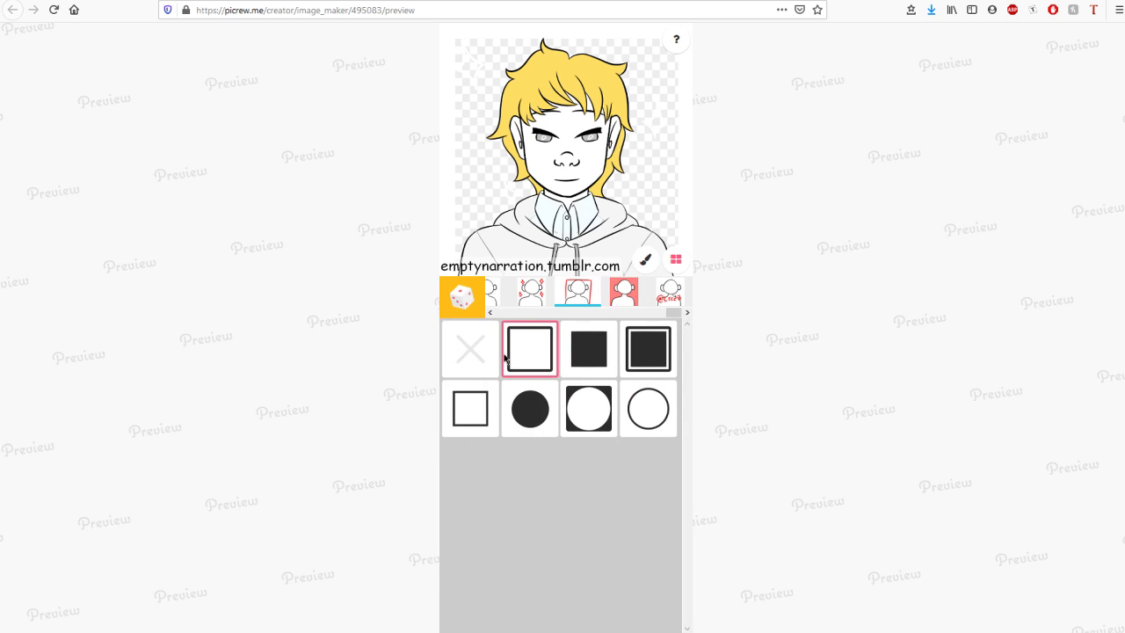
drag(506, 358, 771, 536)
click(528, 417)
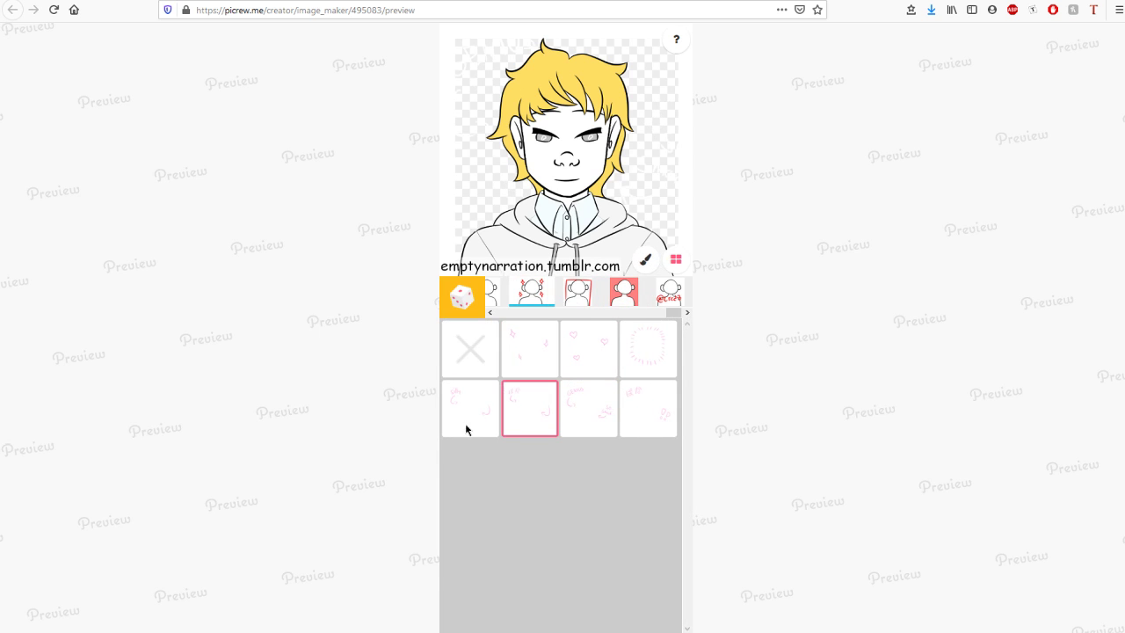
click(492, 419)
drag(603, 379, 432, 500)
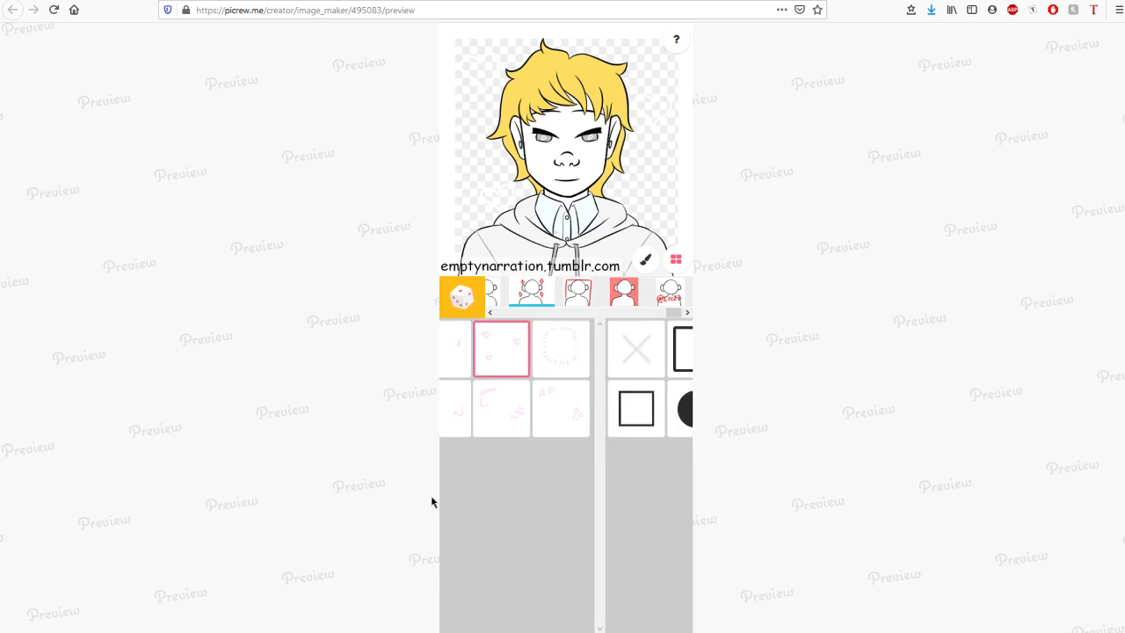
click(623, 292)
click(648, 584)
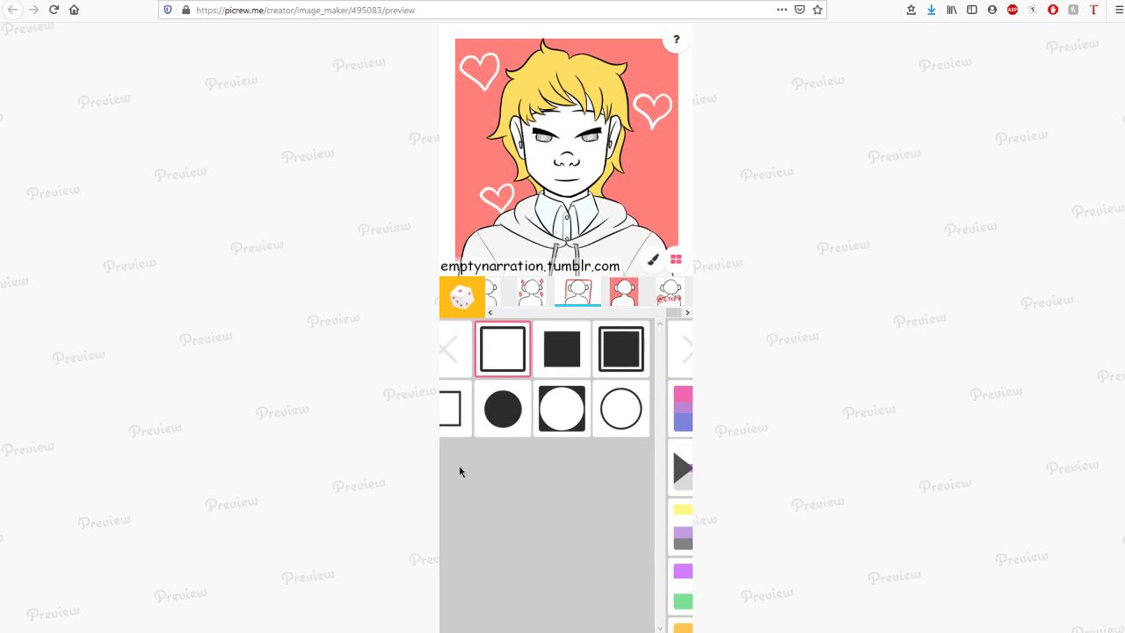
Try the handwritten lettering extras on the red background, including the "silly", "GENIUS" and Japanese variants.
drag(460, 467, 615, 473)
click(527, 405)
click(482, 428)
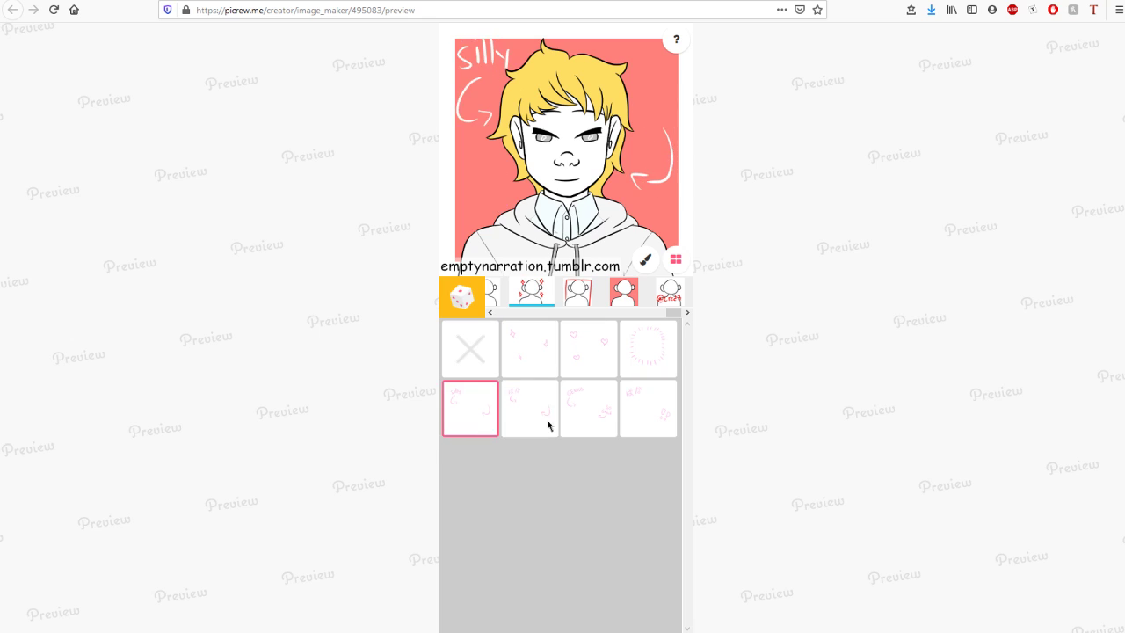
click(598, 420)
click(659, 416)
click(573, 426)
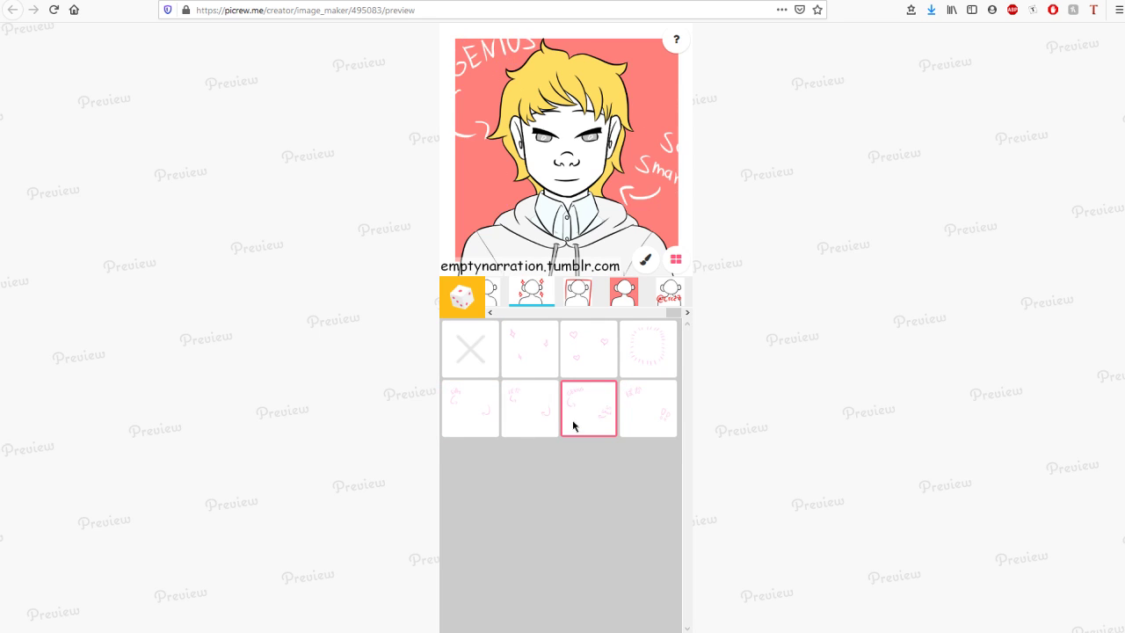
click(522, 420)
click(480, 430)
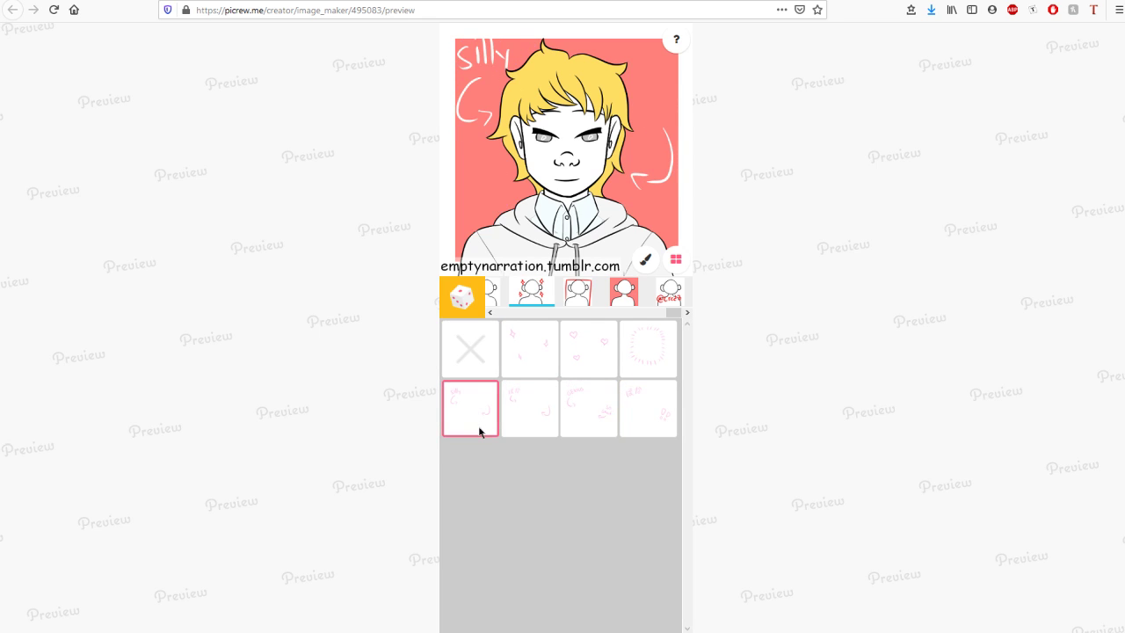
click(535, 405)
click(601, 412)
click(664, 407)
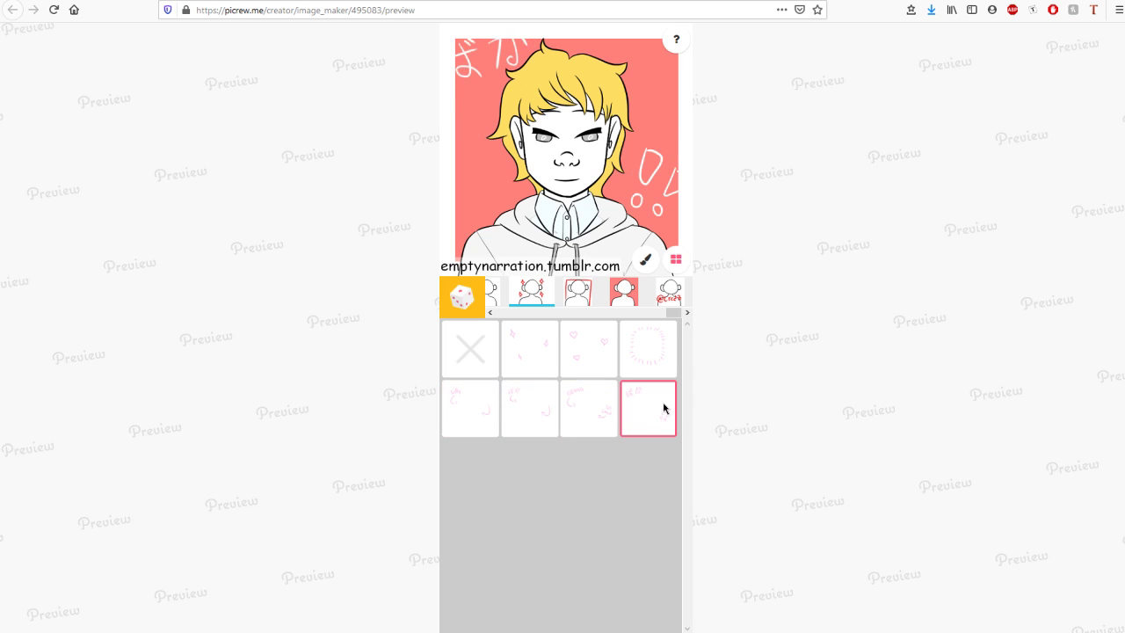
Apply the "GENIUS" and "So smart" lettering extra and set its colour to black.
click(601, 408)
click(646, 261)
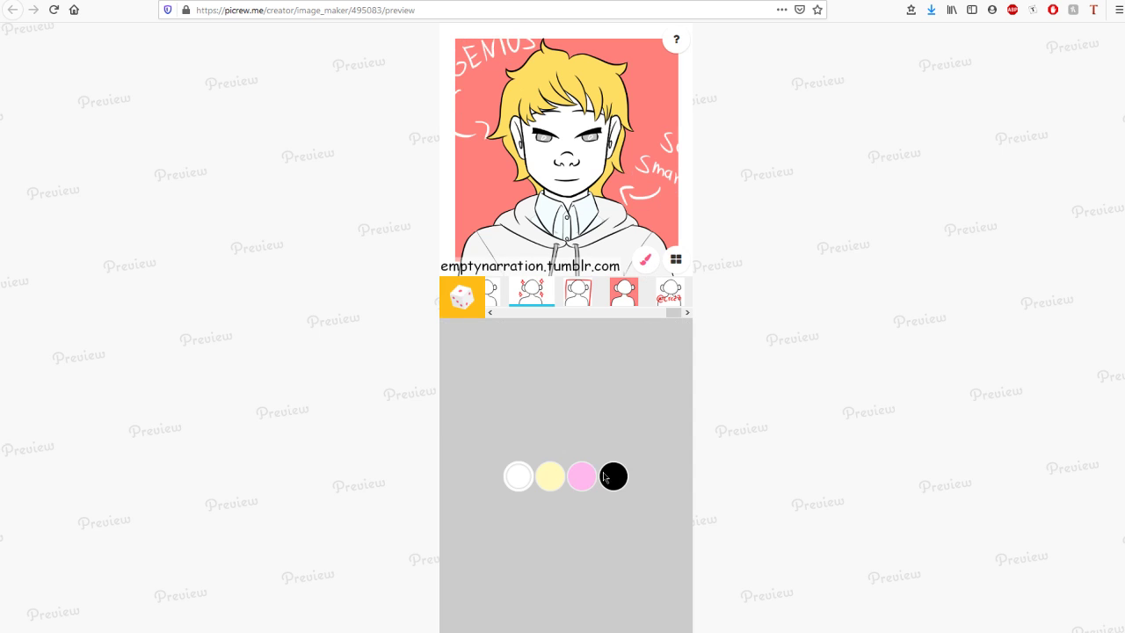
click(544, 304)
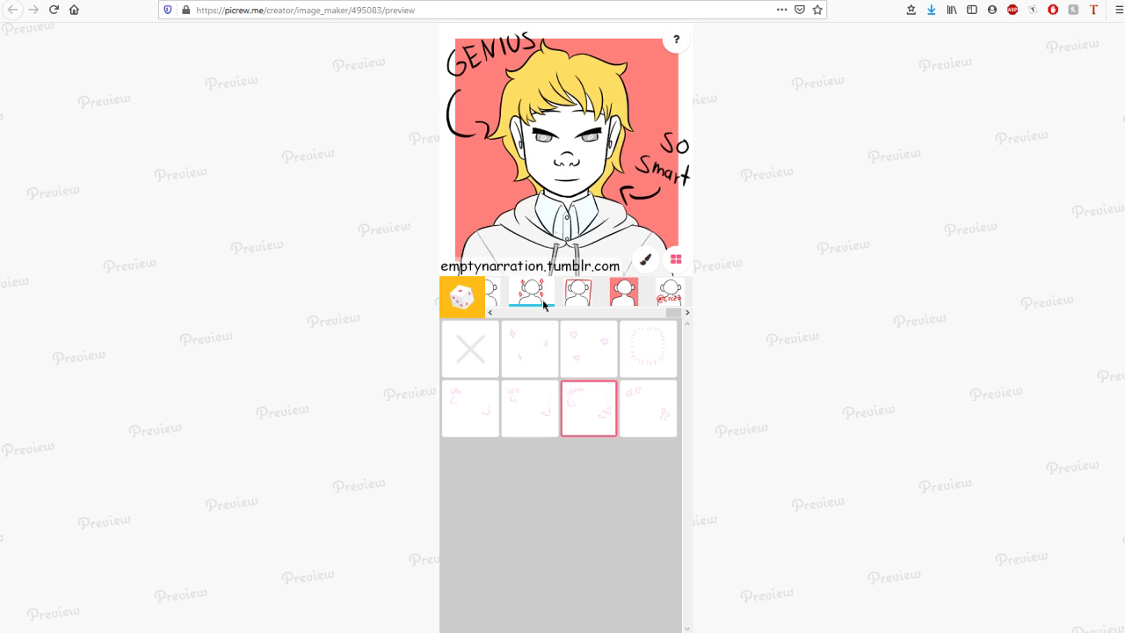
Open the signature part's colour choices and switch between them to place the signature in different positions.
click(671, 299)
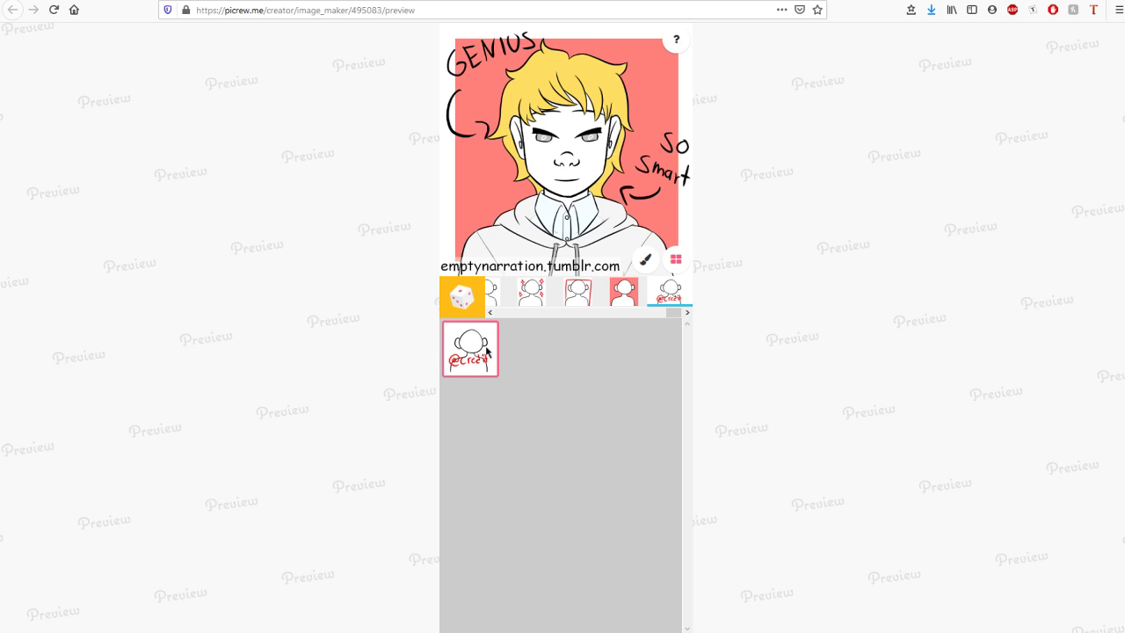
click(645, 260)
click(559, 479)
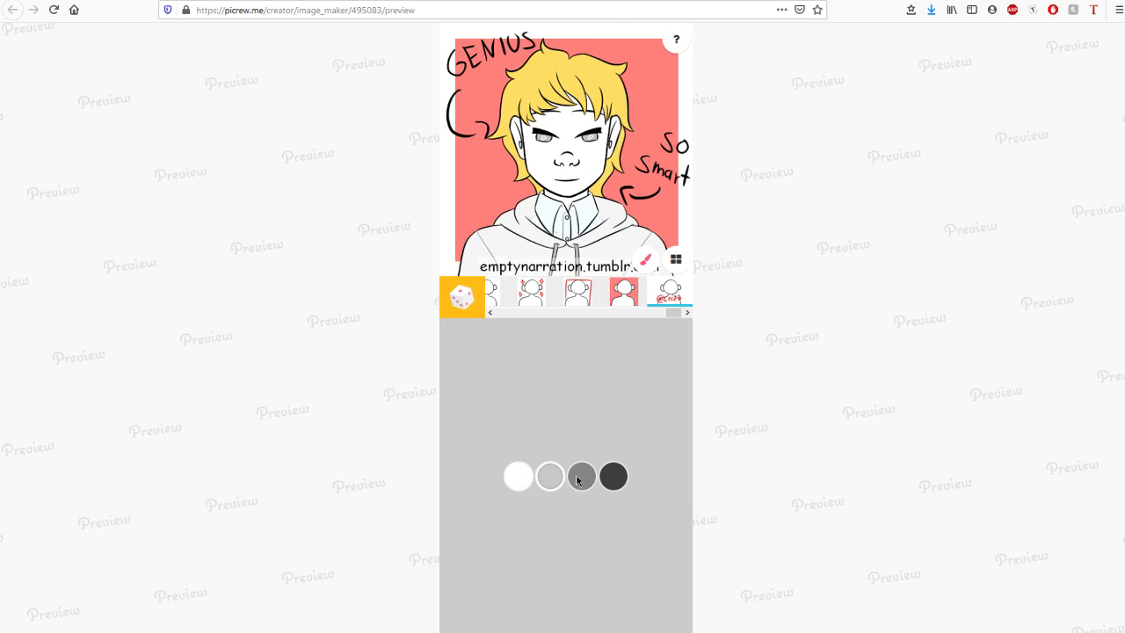
click(521, 477)
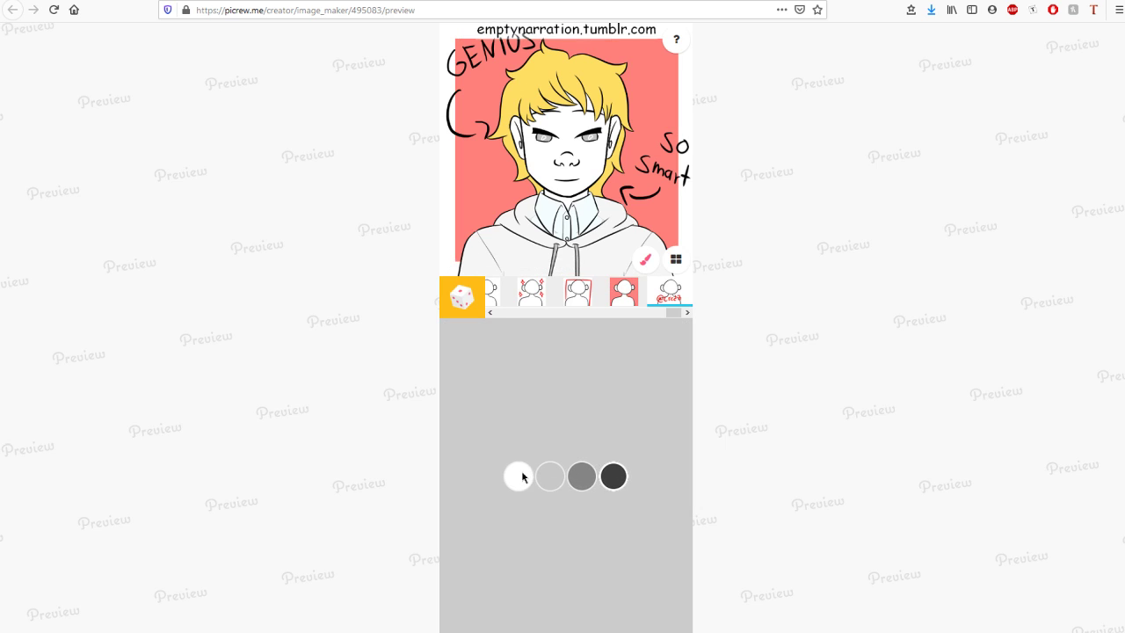
Compare the signature's placements across its four colour options, apply the darkest one, and return to the signature items.
click(551, 475)
click(520, 479)
click(581, 476)
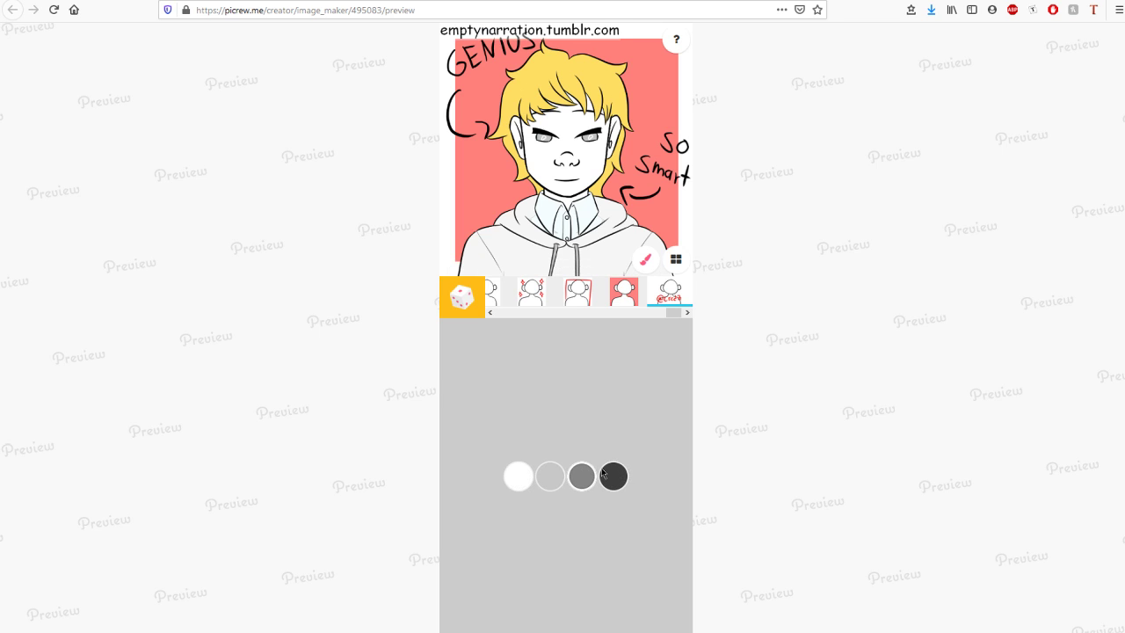
click(610, 475)
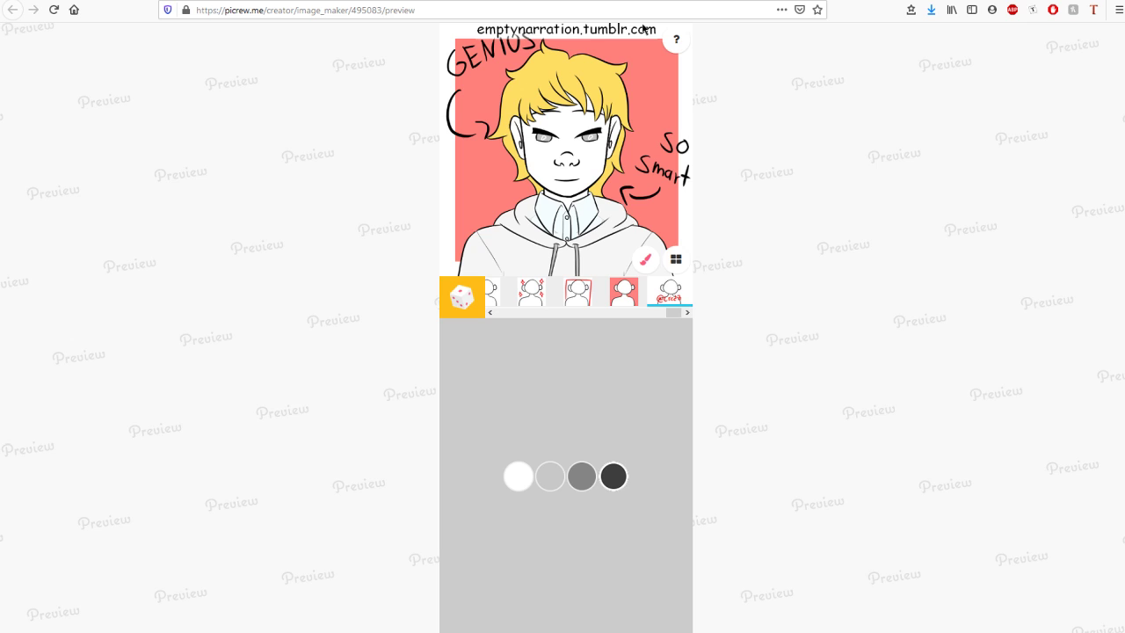
click(660, 300)
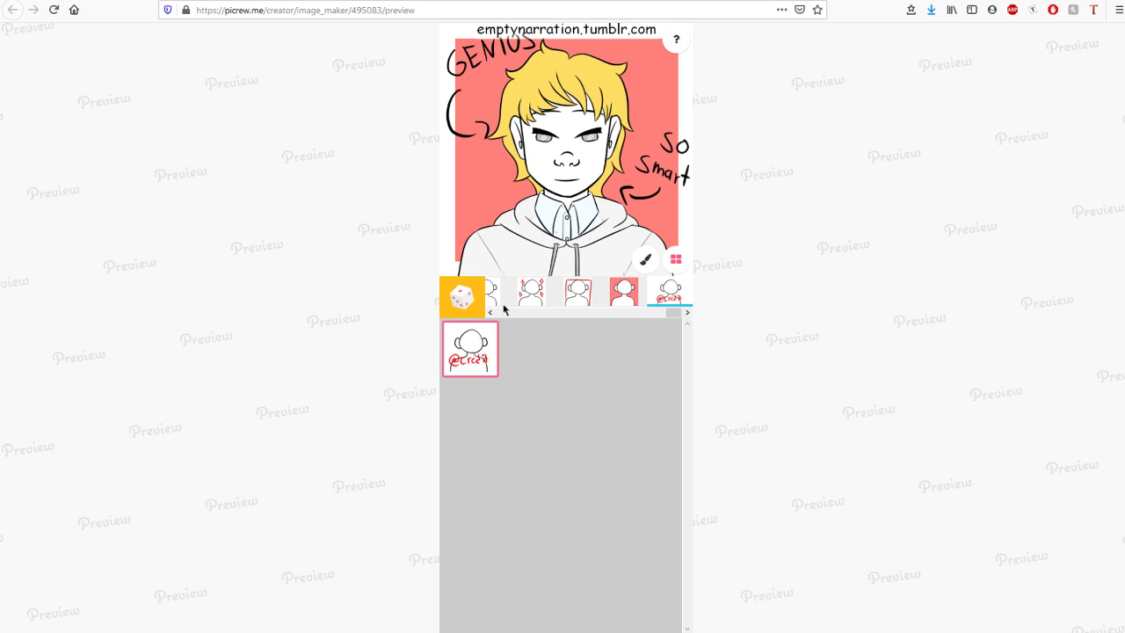
Switch to the maker's management page, open its release page, and review the full English and Japanese description.
click(294, 3)
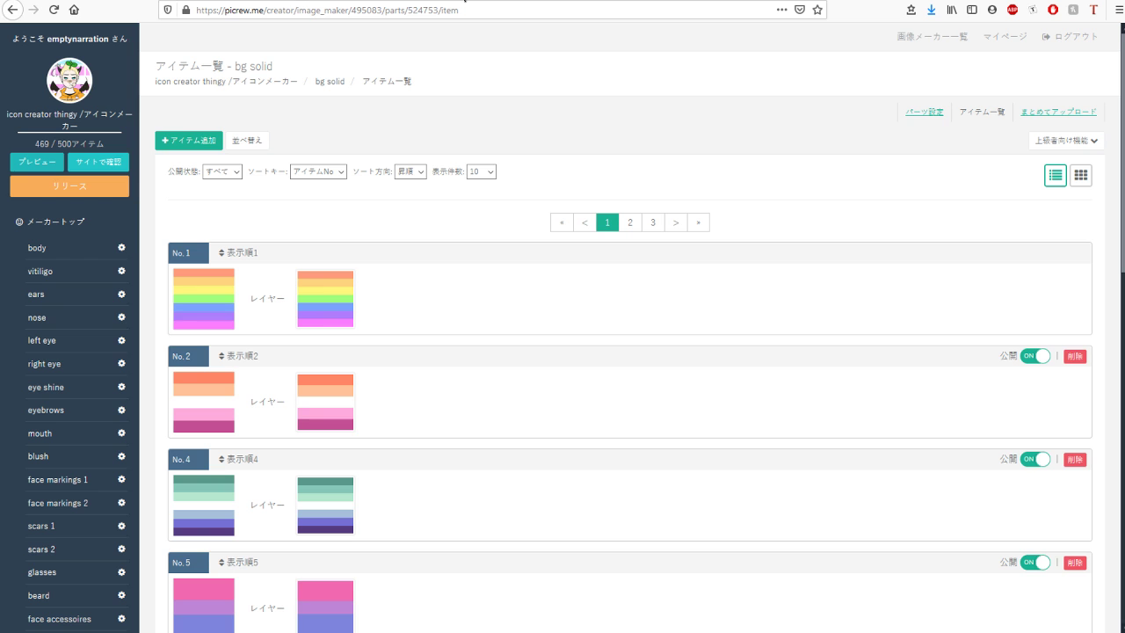
click(79, 190)
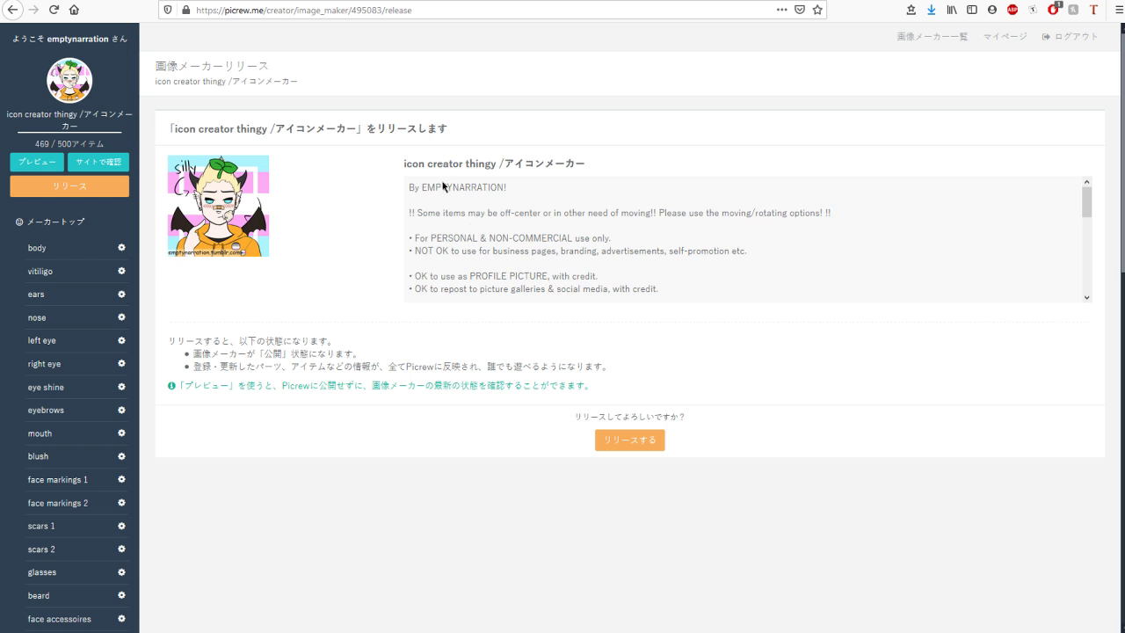
scroll(445, 195, down, 5)
scroll(469, 211, down, 3)
scroll(457, 263, up, 3)
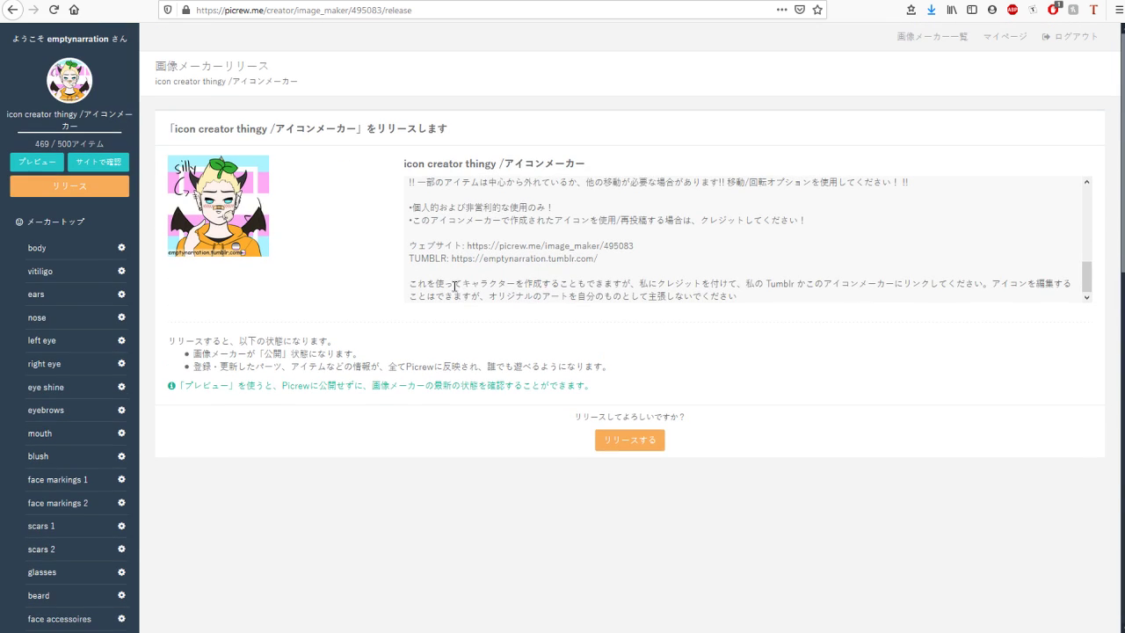
Release the "icon creator thingy /アイコンメーカー" image maker to the public and confirm the release.
click(626, 444)
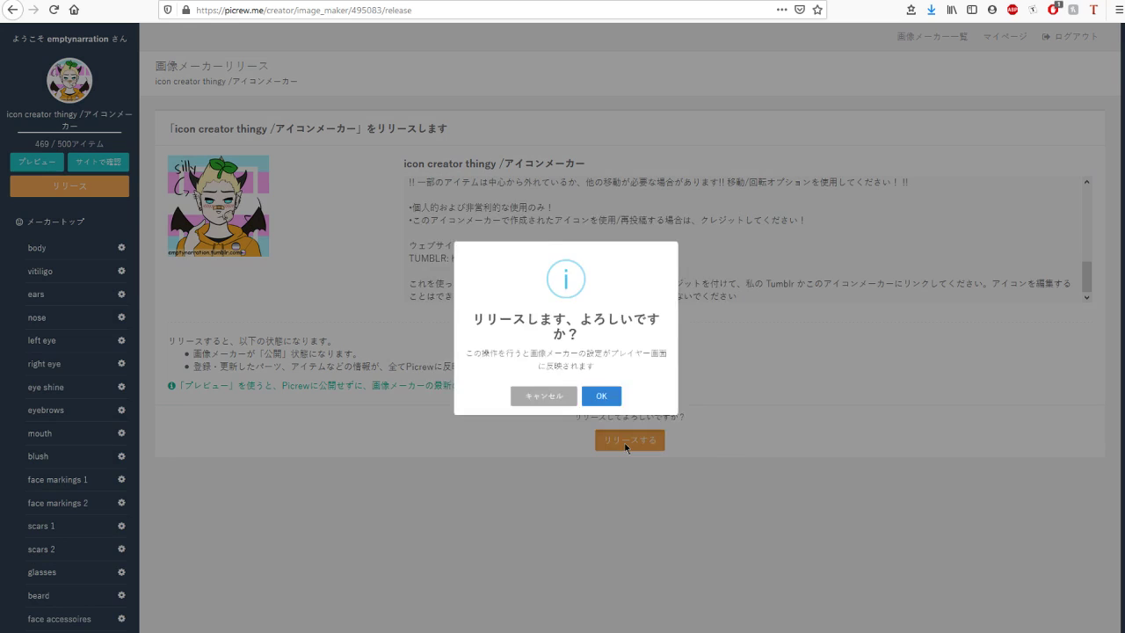
click(626, 433)
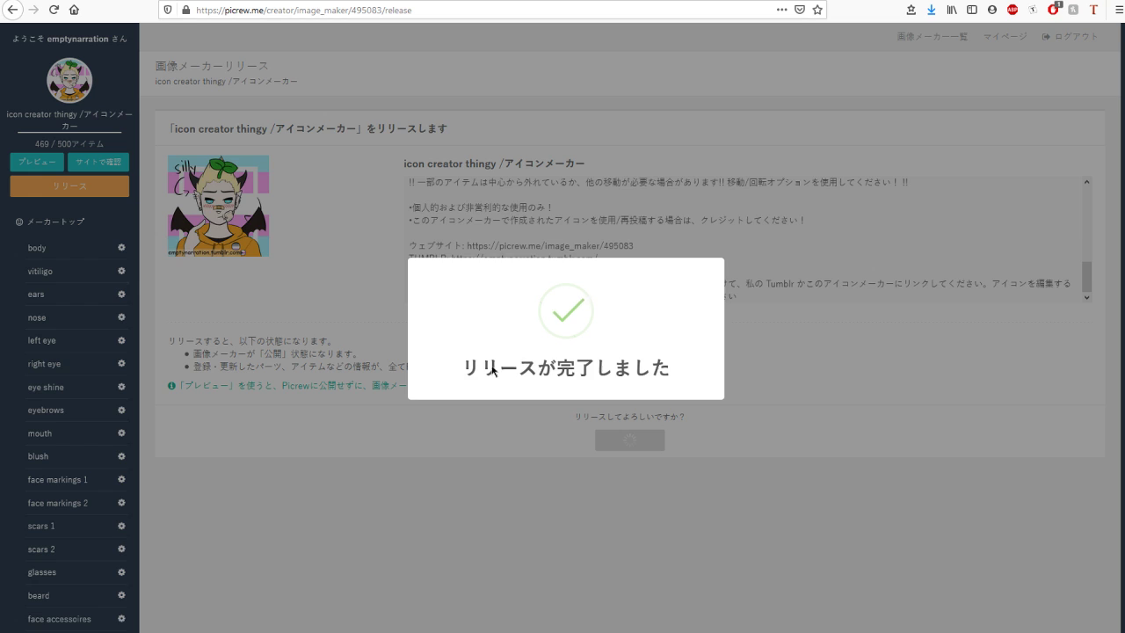
drag(464, 431, 740, 382)
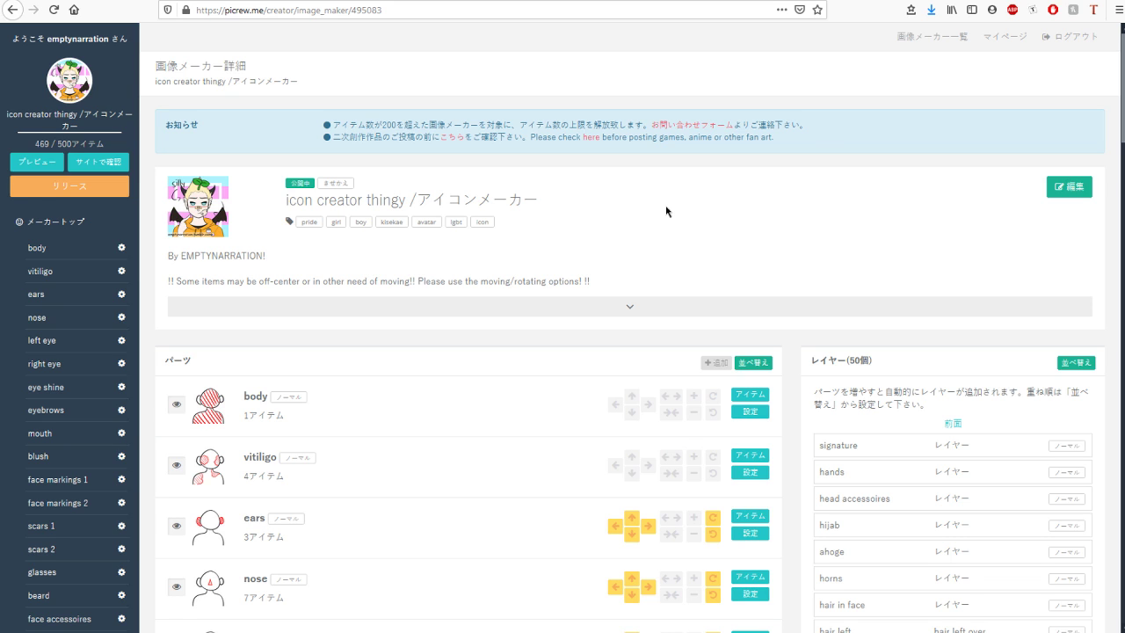
Switch to the "picrew tutorial" Google Docs document and read from its start through maker registration, basic settings, parts and layers.
click(826, 2)
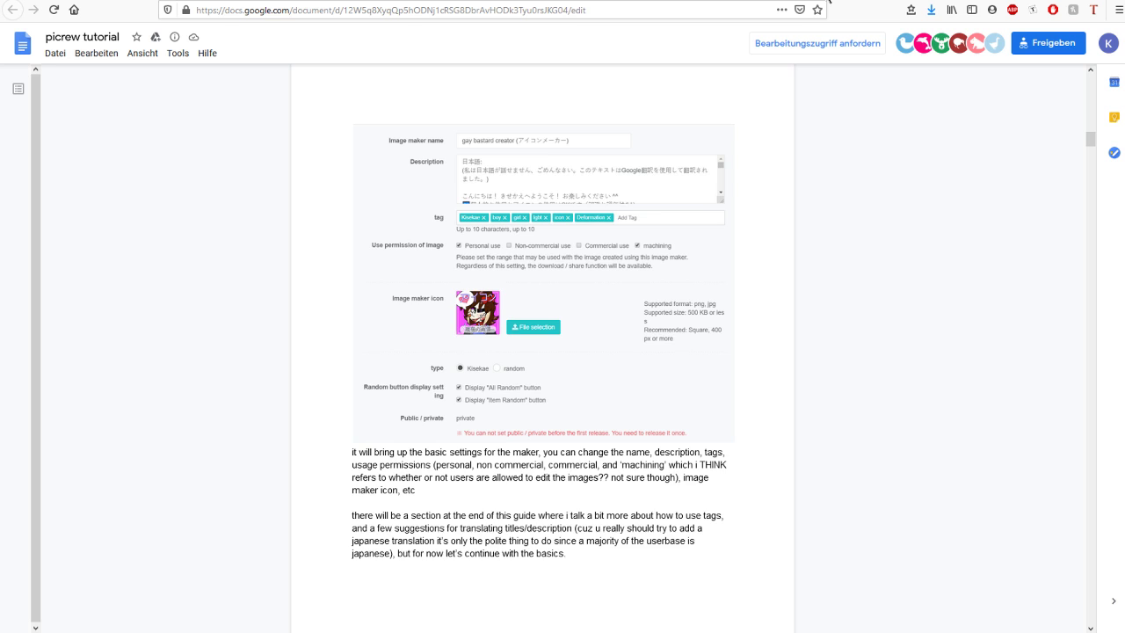
scroll(966, 228, up, 3)
drag(1087, 134, 1087, 50)
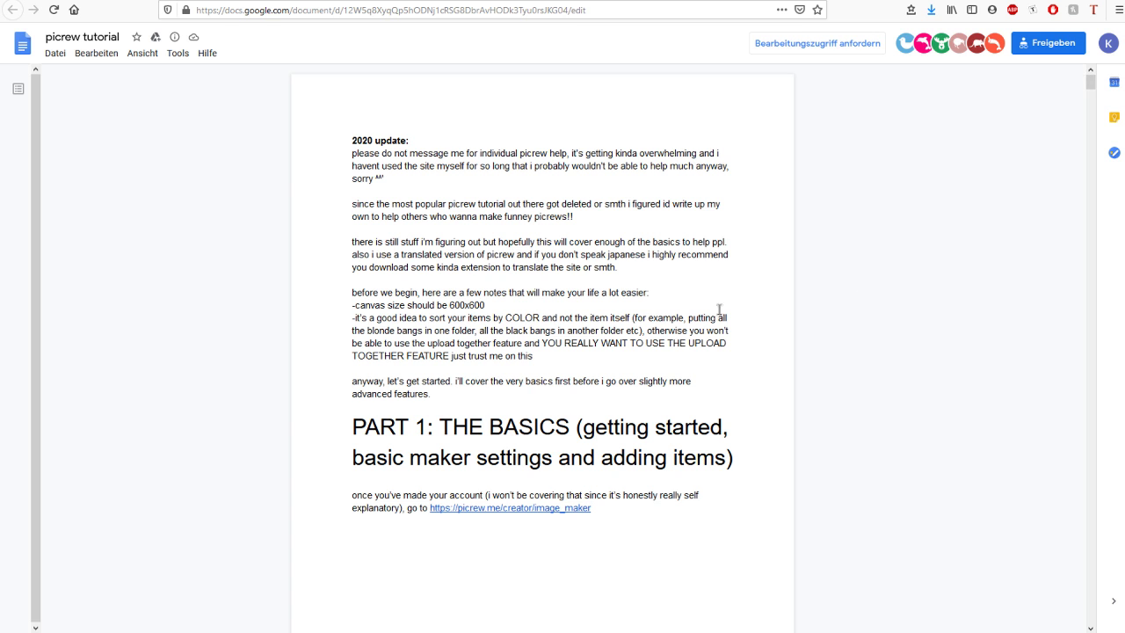
scroll(720, 336, down, 10)
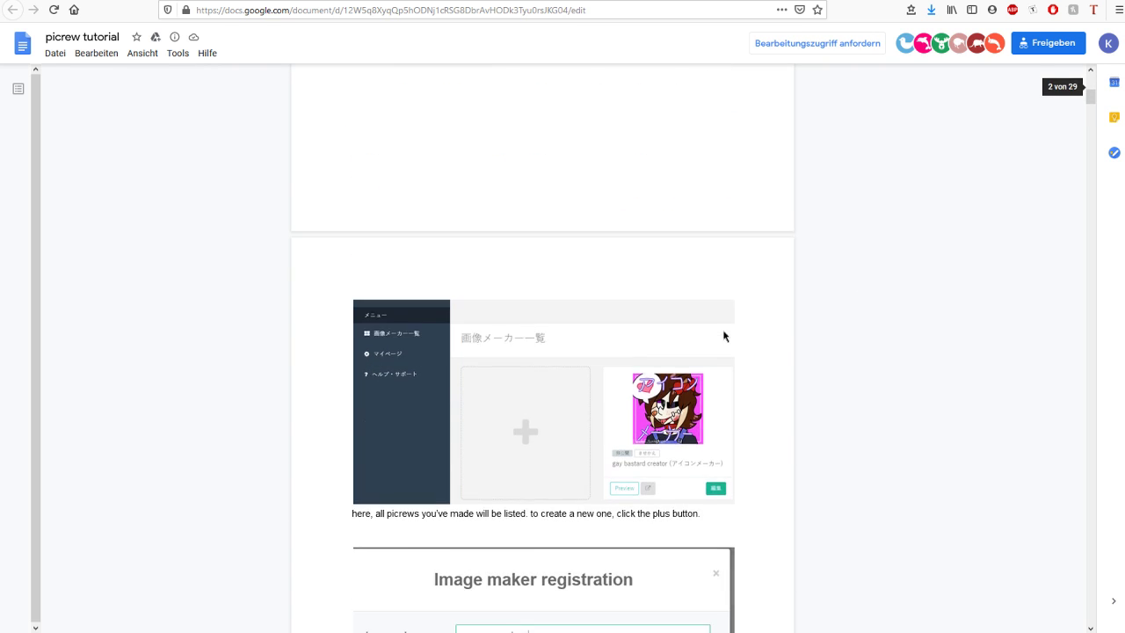
scroll(633, 263, down, 10)
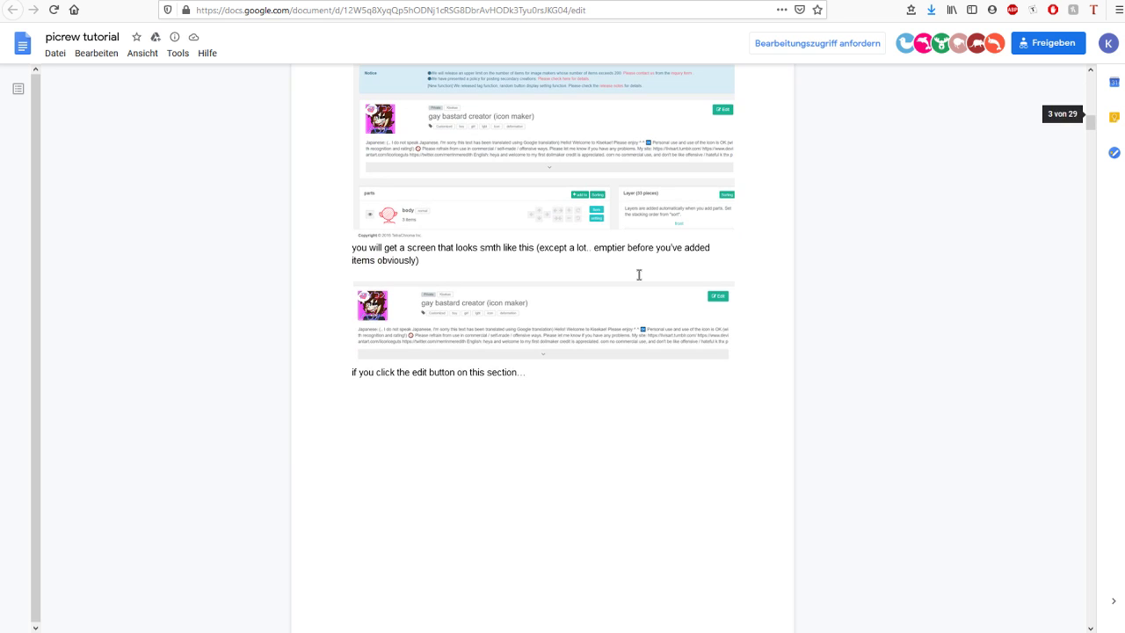
scroll(639, 274, down, 15)
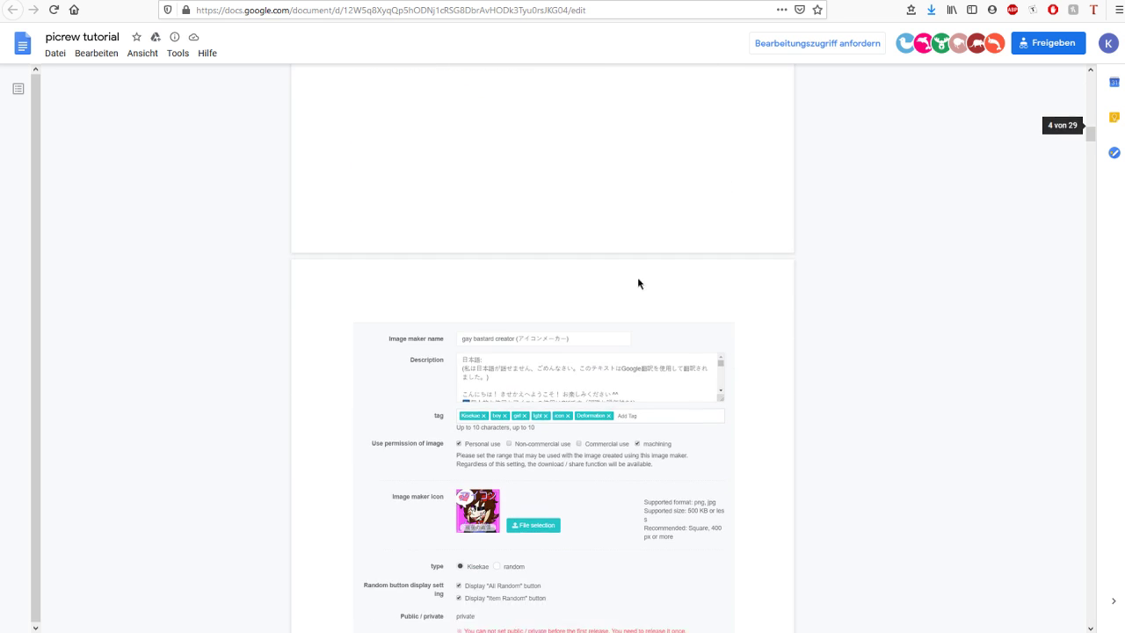
scroll(638, 277, down, 10)
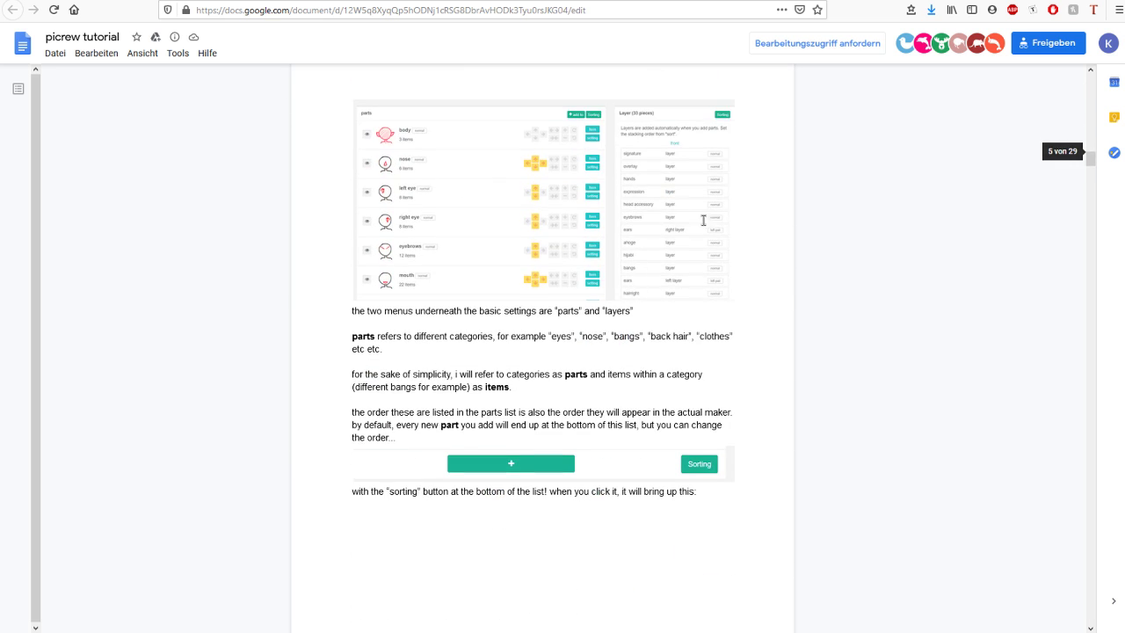
scroll(695, 237, down, 15)
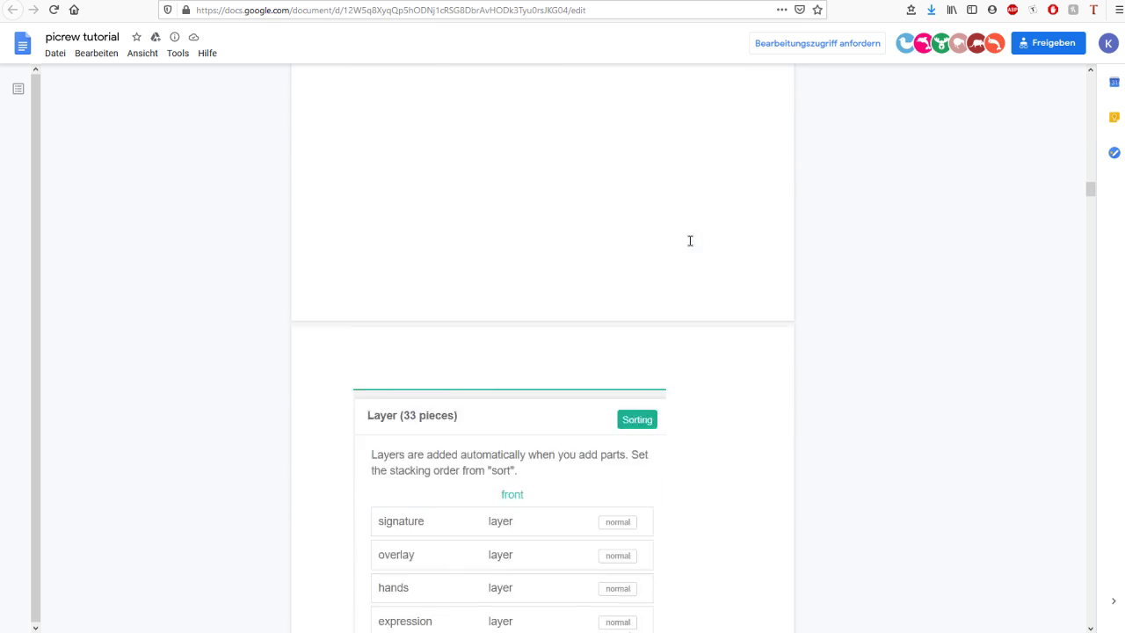
scroll(423, 162, down, 10)
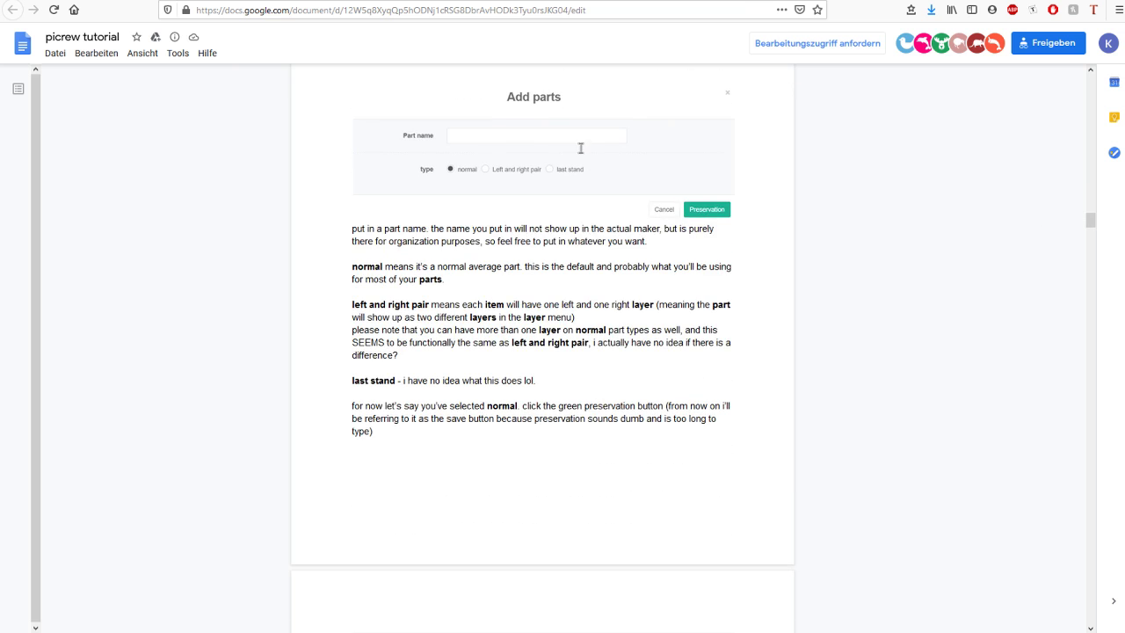
Read the tutorial's sections on adding items, thumbnail trimming, item limits, colours, part settings and the upload together feature.
scroll(752, 240, down, 3)
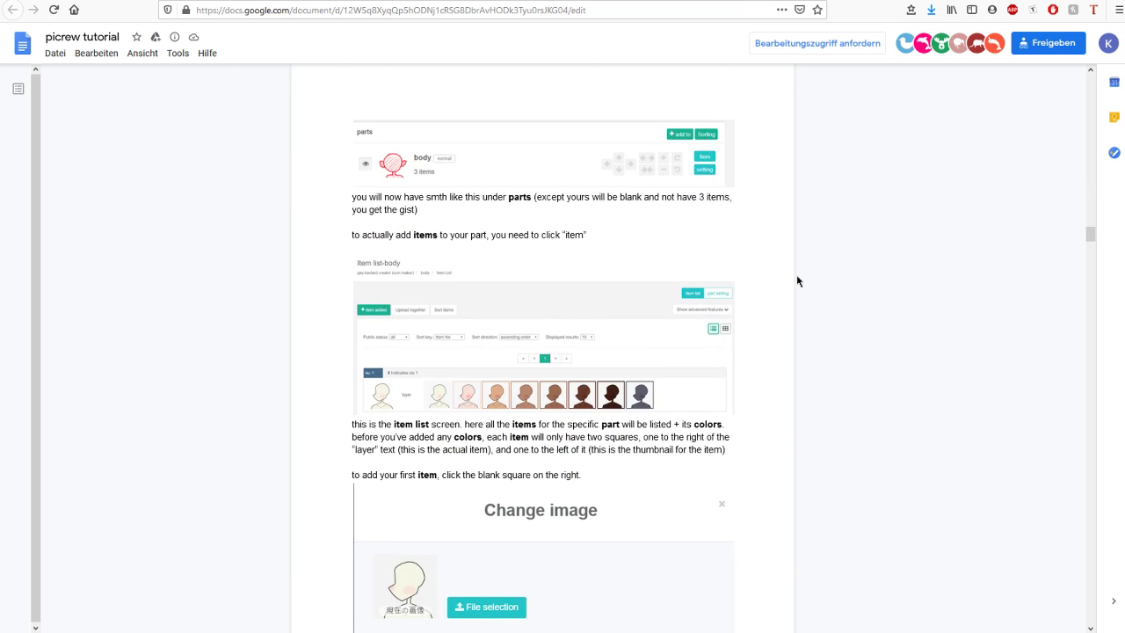
scroll(796, 281, down, 20)
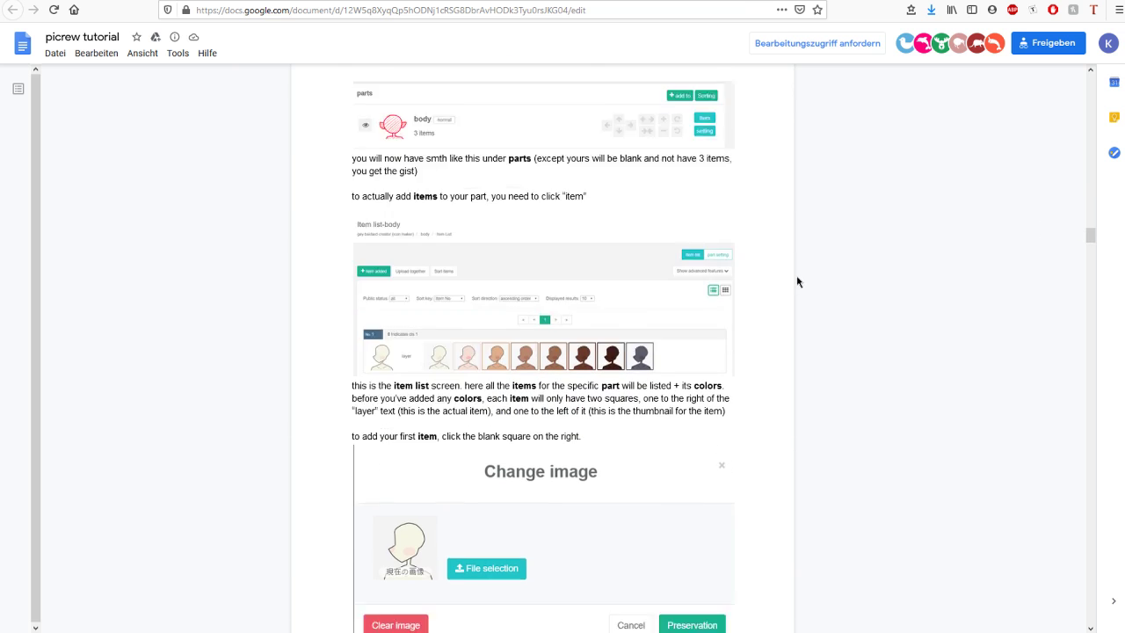
scroll(797, 282, down, 10)
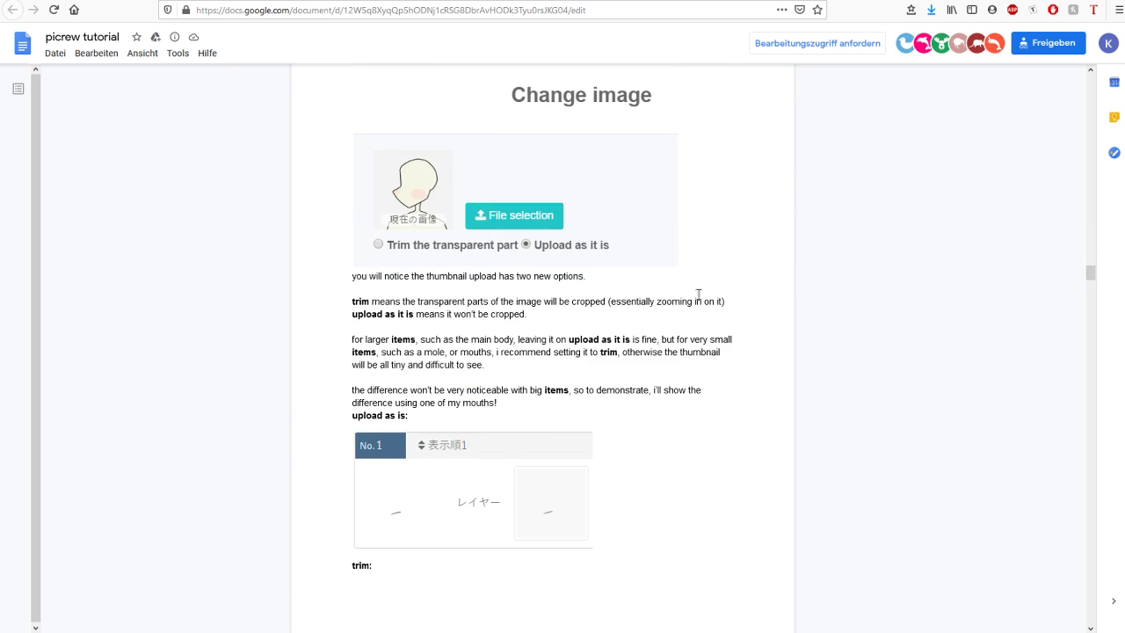
scroll(699, 295, down, 20)
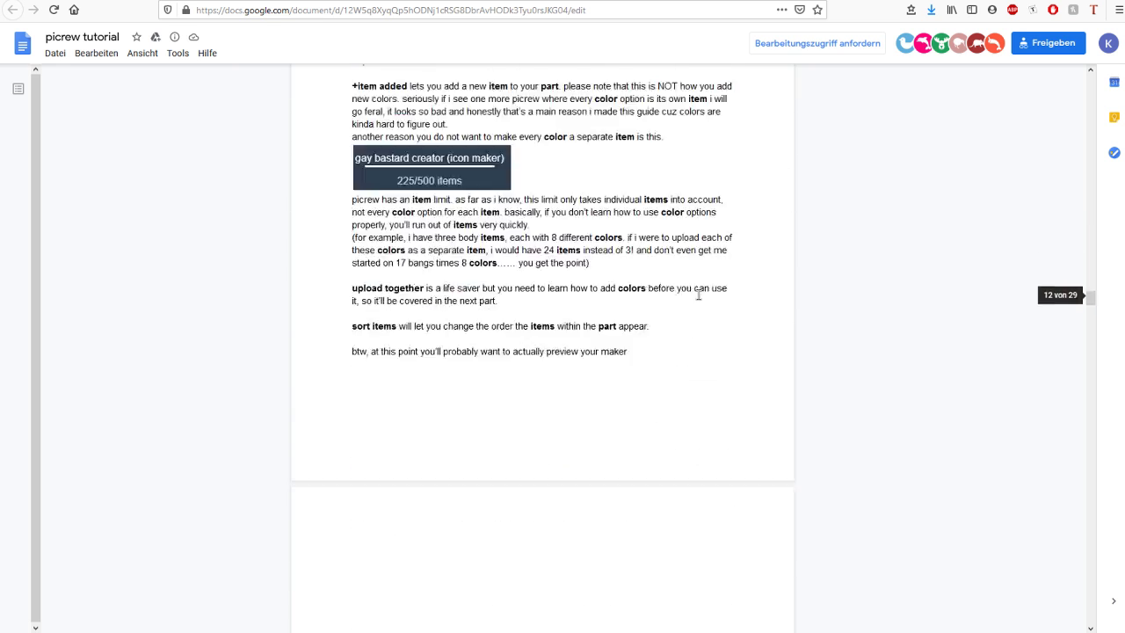
scroll(698, 294, down, 20)
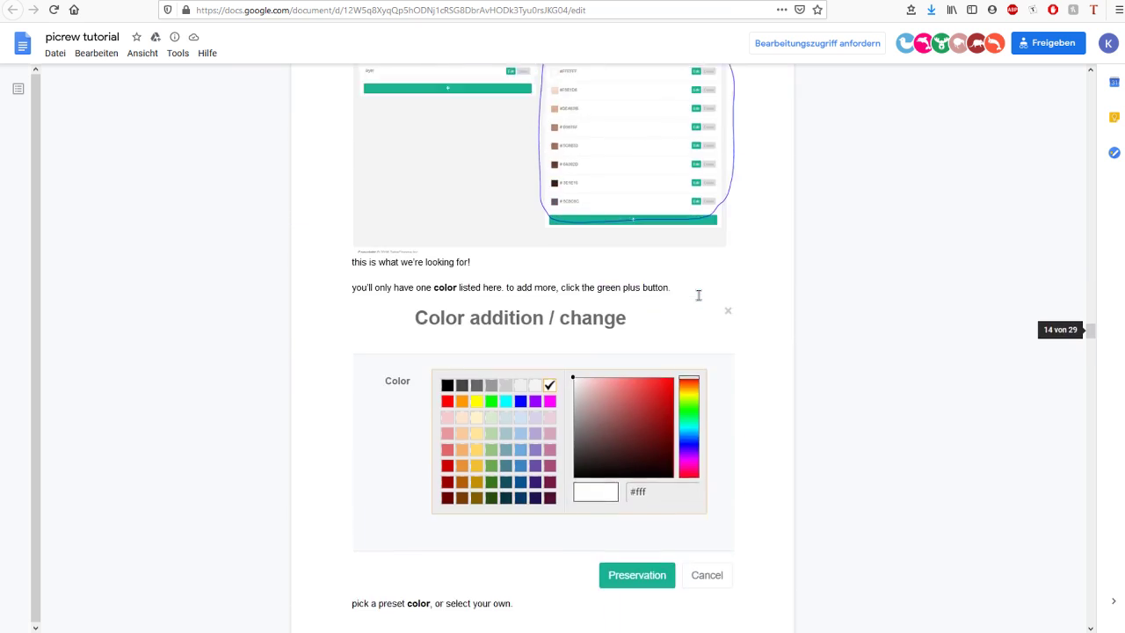
scroll(698, 296, down, 20)
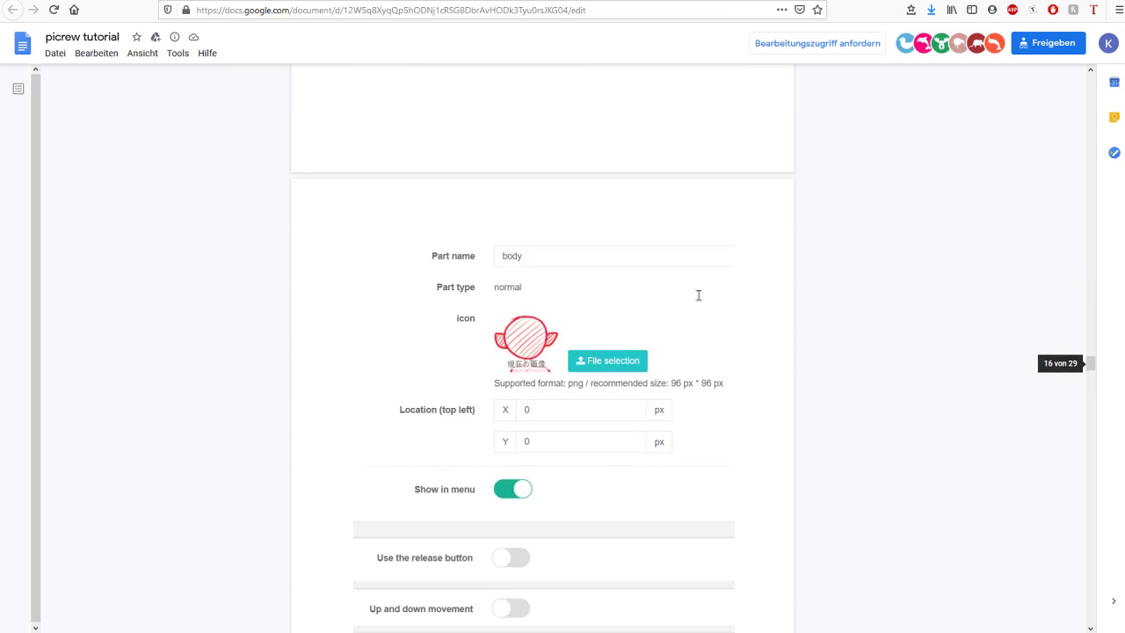
scroll(699, 295, down, 20)
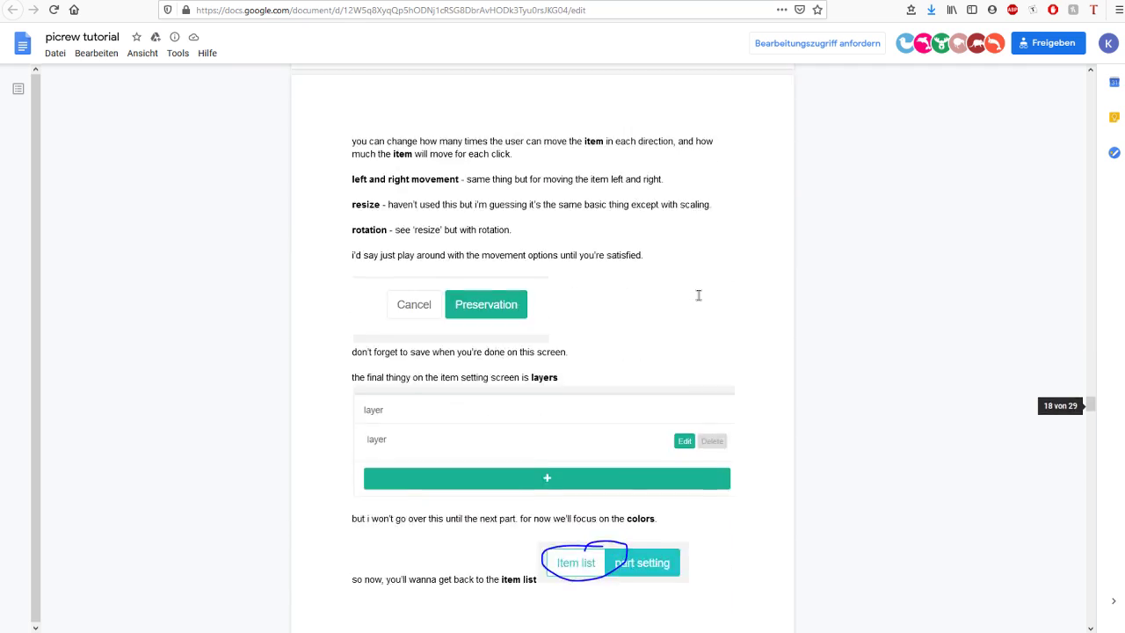
scroll(698, 295, down, 15)
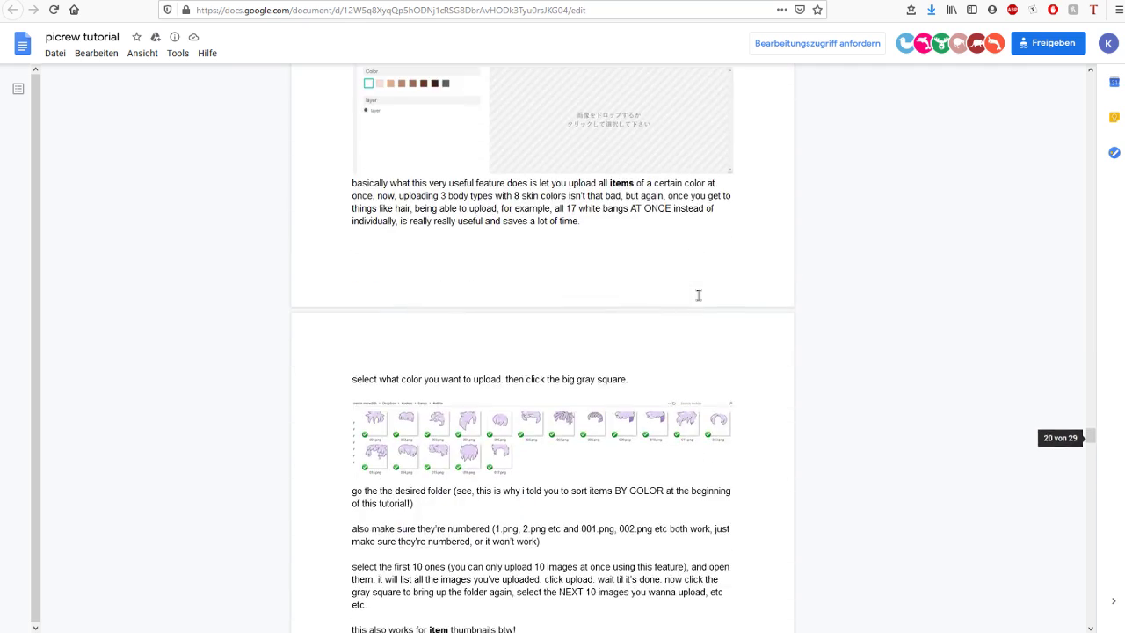
Read the Layers section of Part 3, covering how to split a hoodie item into a hood layer and a body layer.
scroll(699, 295, down, 20)
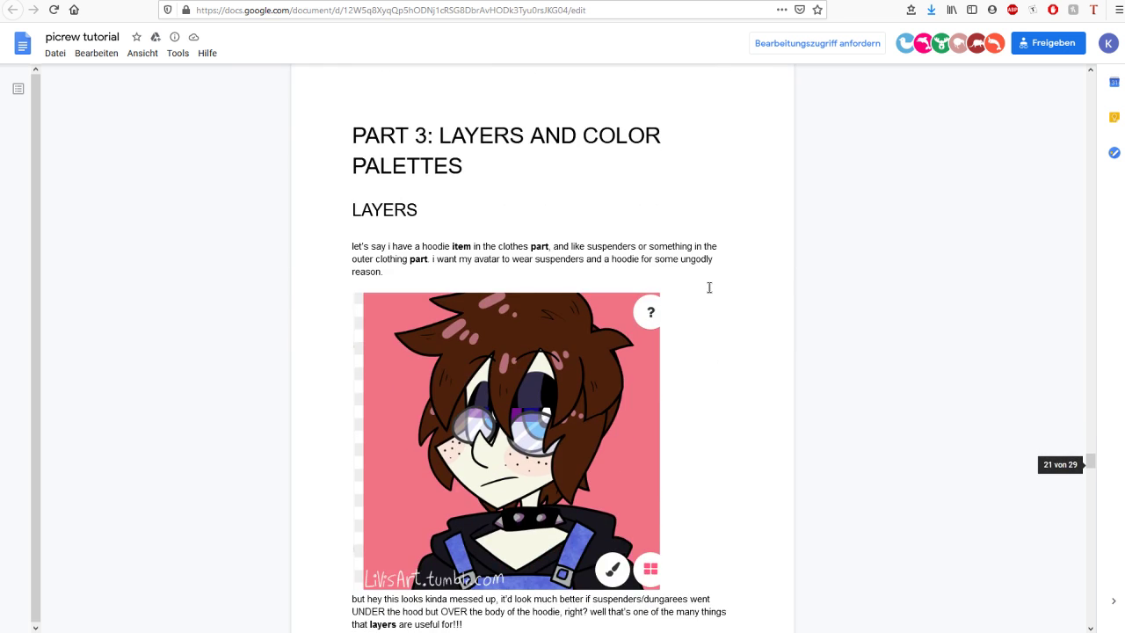
scroll(708, 288, down, 5)
scroll(708, 285, up, 7)
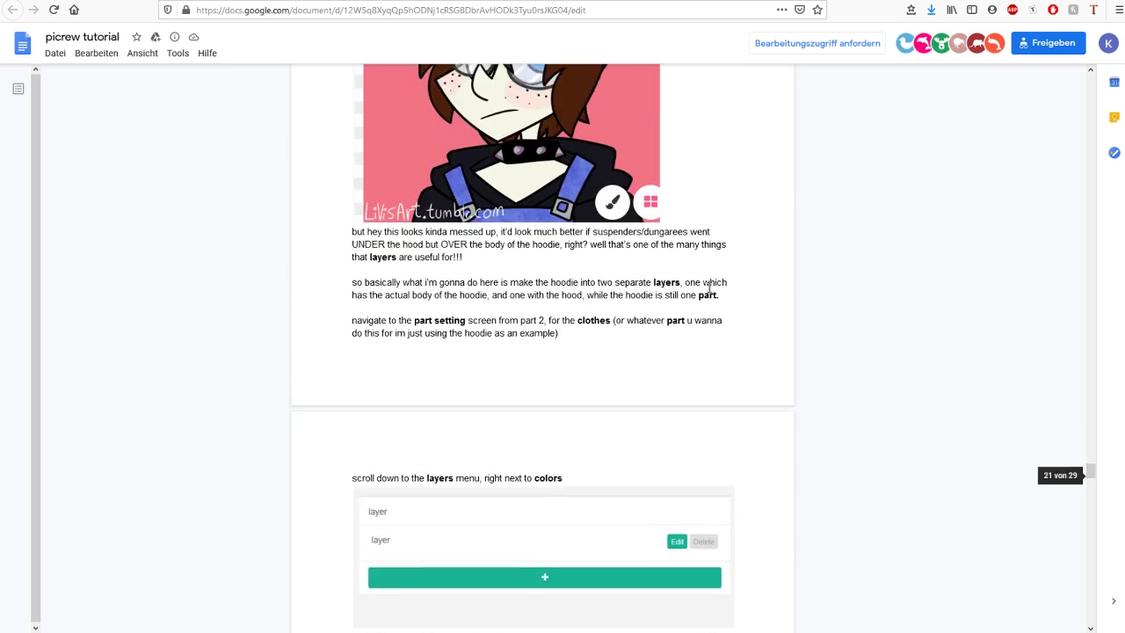
scroll(595, 289, up, 3)
scroll(479, 369, down, 5)
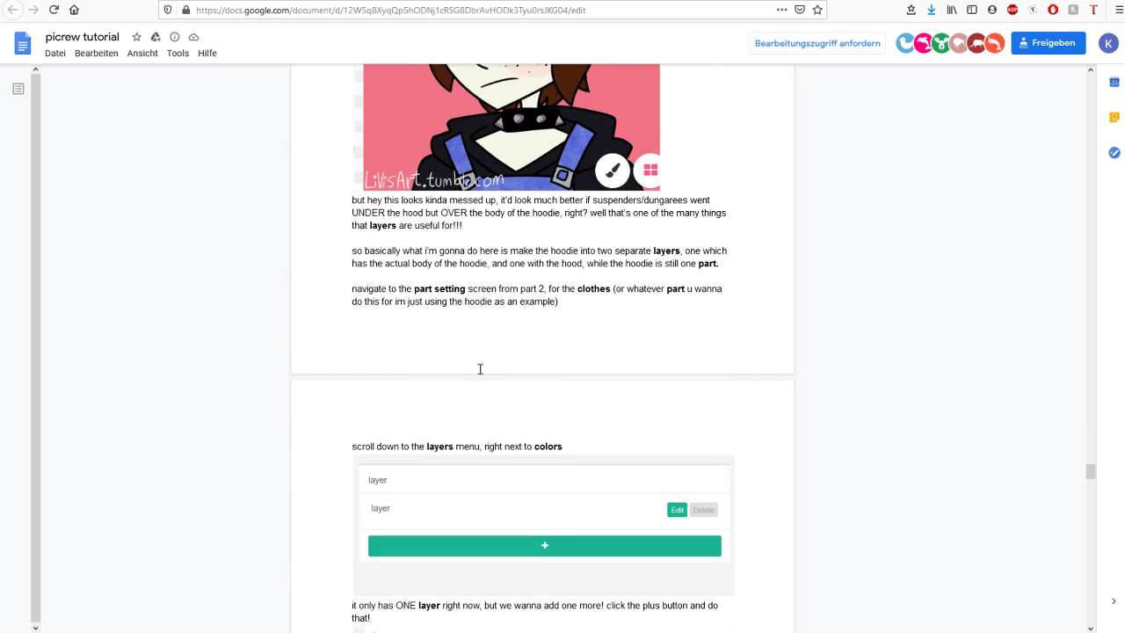
scroll(560, 358, down, 5)
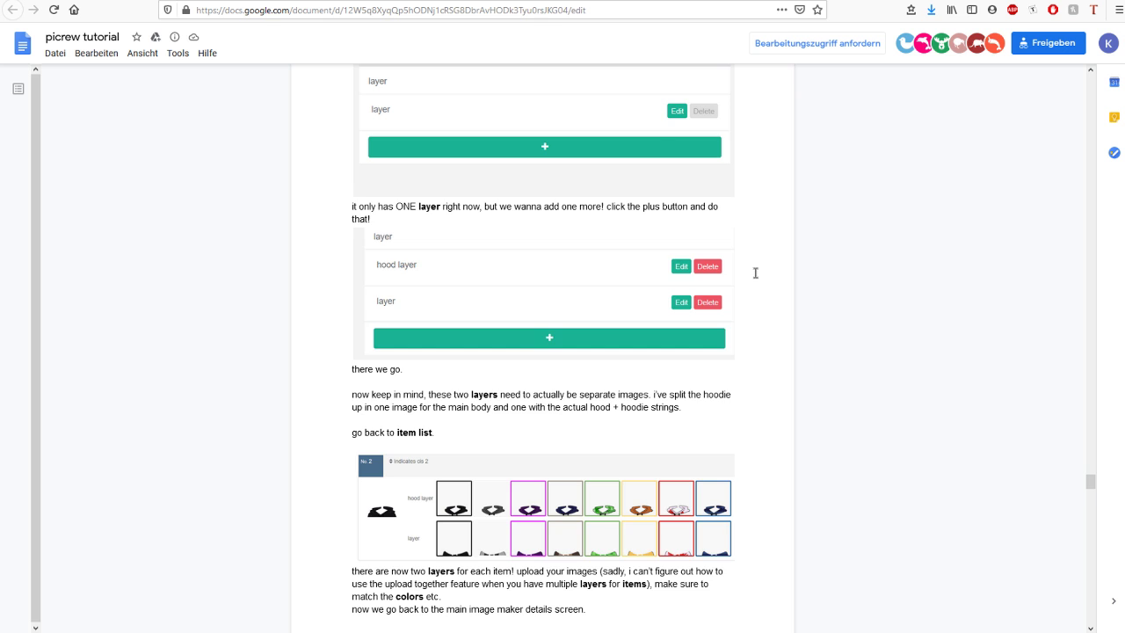
scroll(755, 273, down, 15)
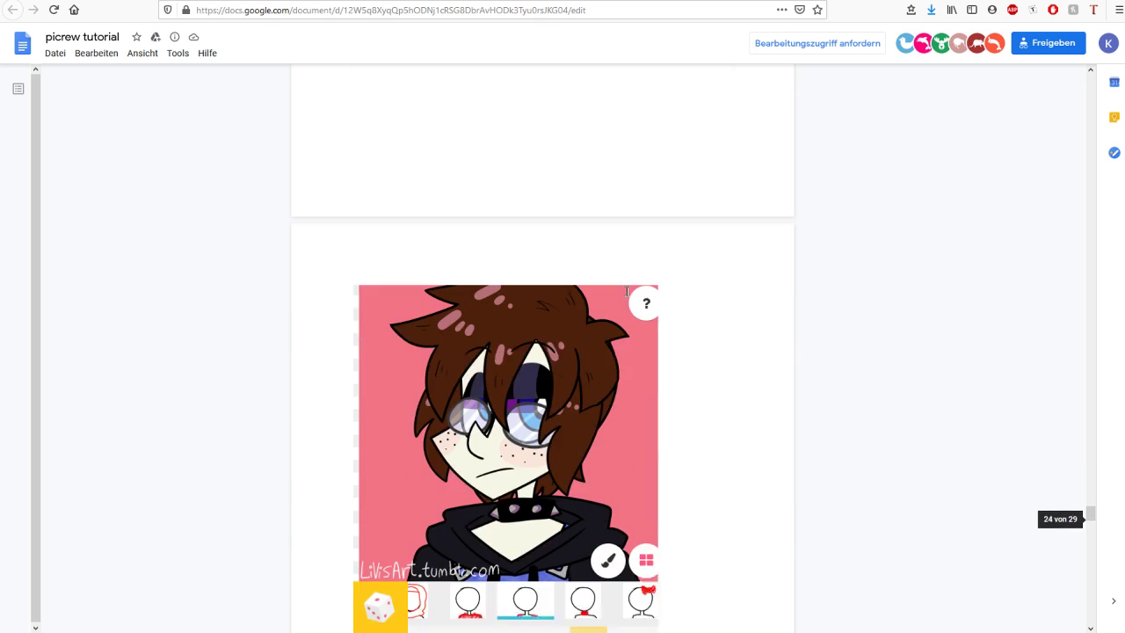
Read the Color Palettes section on linking part colours and continue to the advice on publishing the maker.
scroll(628, 290, down, 2)
scroll(695, 321, down, 4)
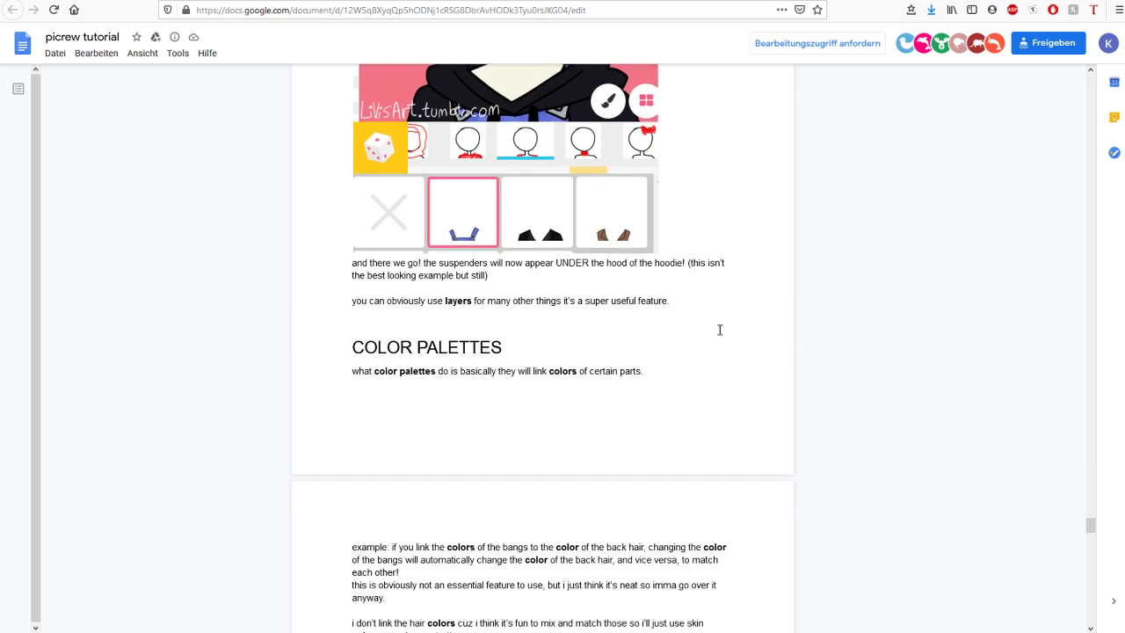
scroll(720, 327, down, 6)
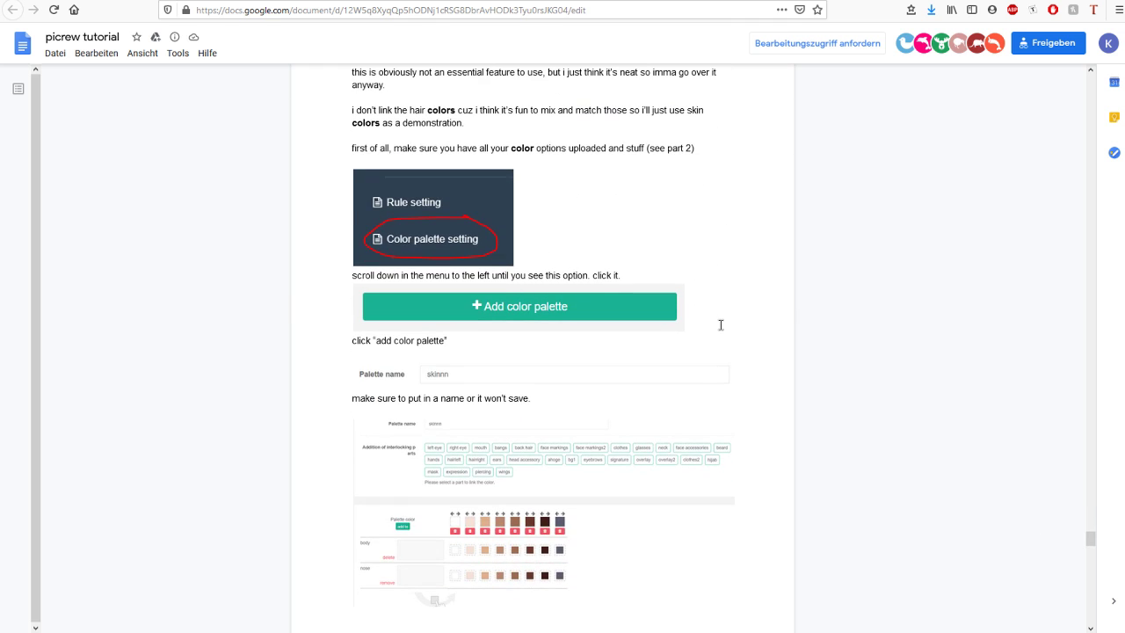
scroll(547, 334, up, 3)
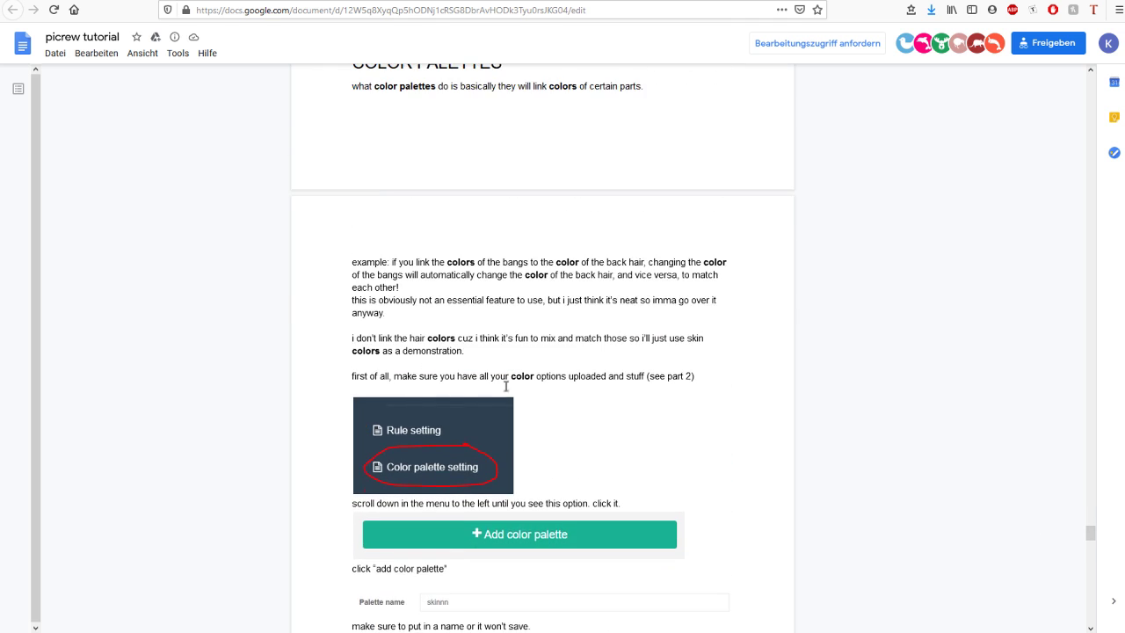
scroll(396, 345, up, 3)
scroll(635, 363, down, 14)
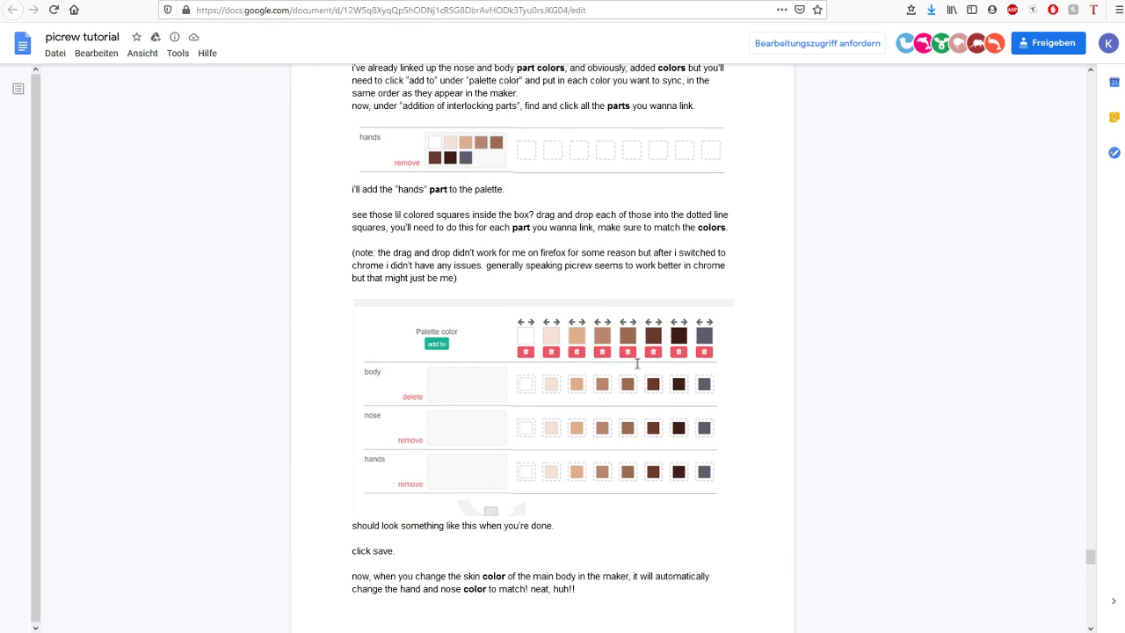
scroll(637, 363, down, 10)
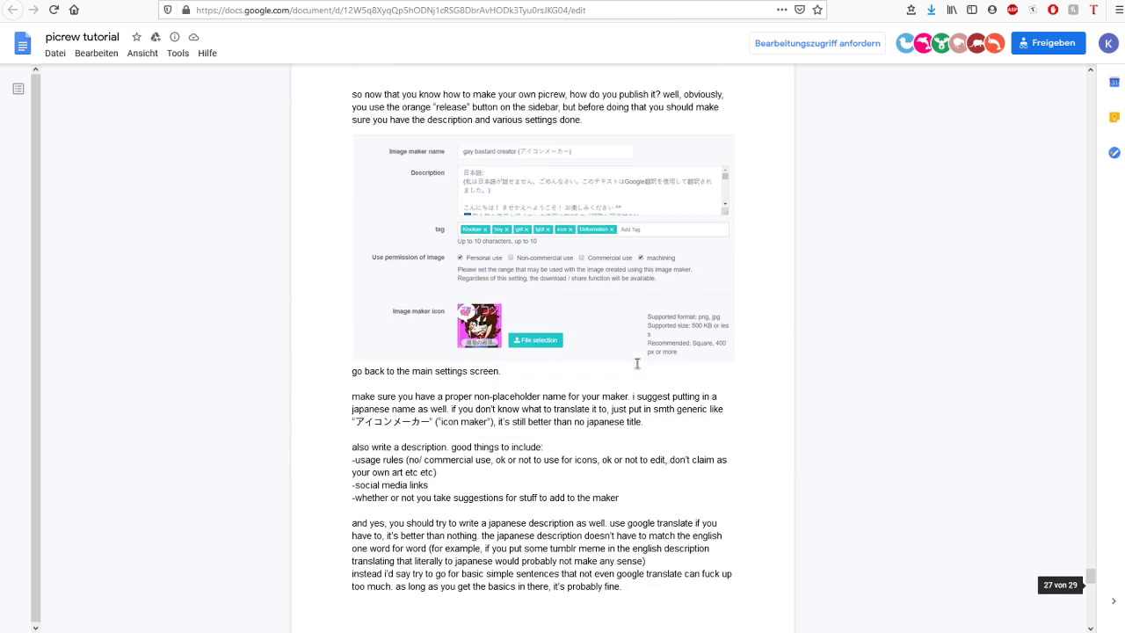
Read Part 4 on tags and publishing and continue through the Part 5 conclusion to the end of the tutorial.
scroll(637, 363, up, 2)
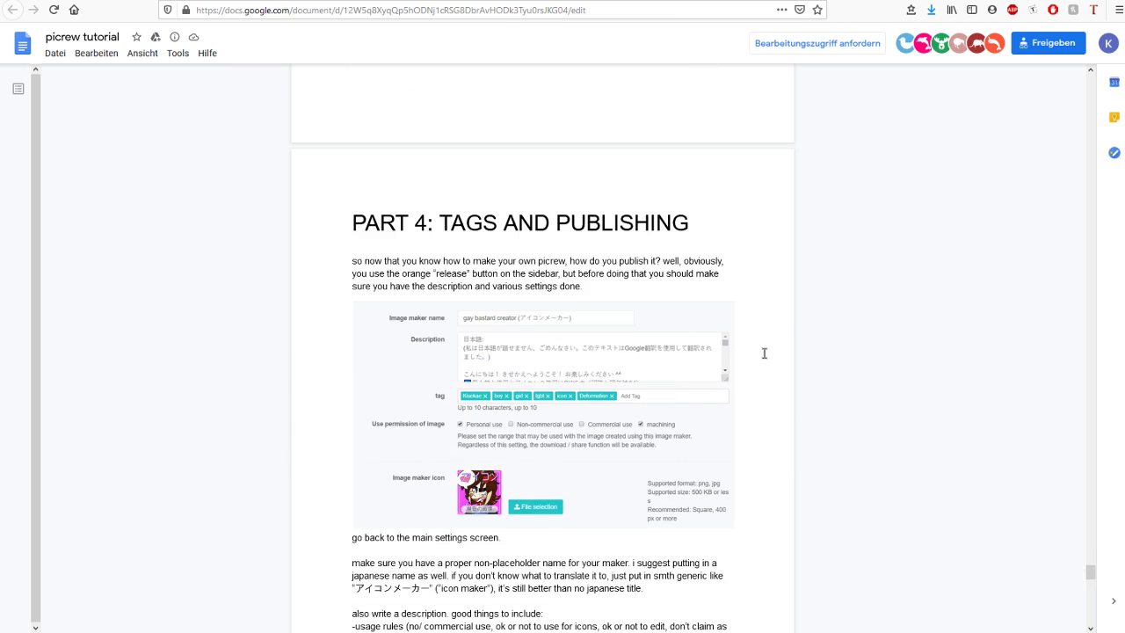
scroll(764, 353, down, 10)
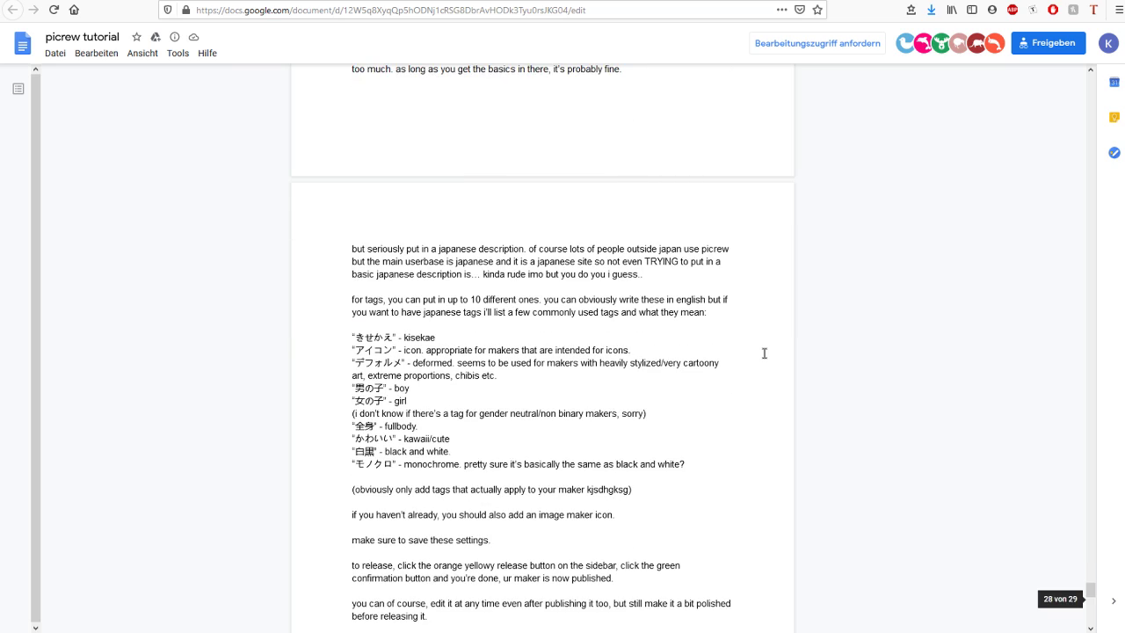
scroll(764, 353, down, 6)
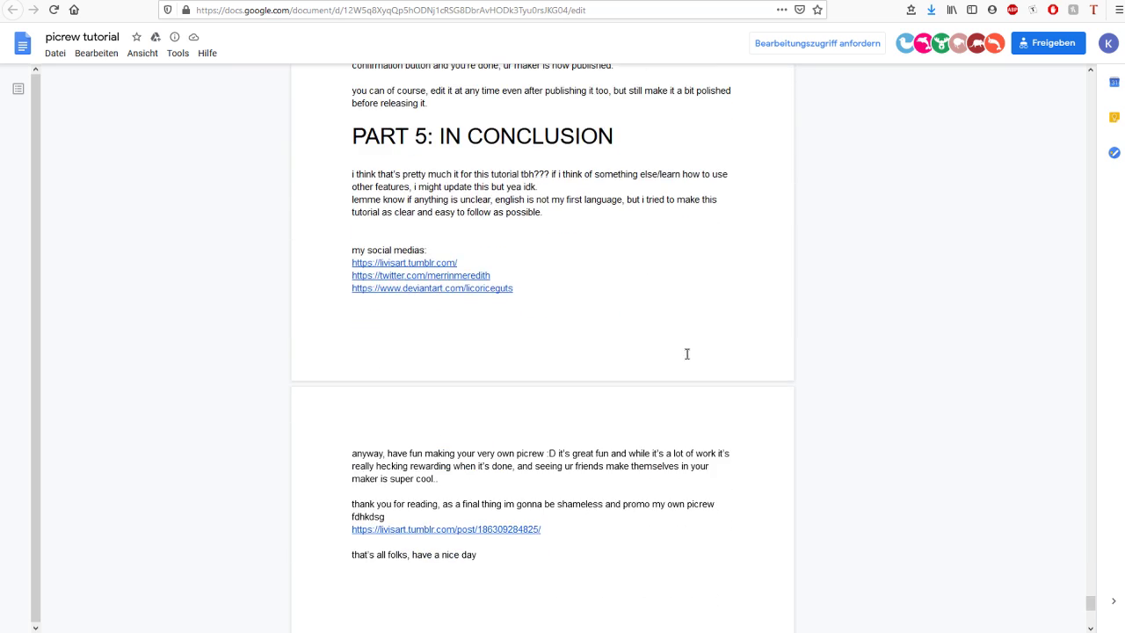
scroll(686, 353, down, 5)
scroll(684, 354, up, 4)
scroll(683, 353, up, 1)
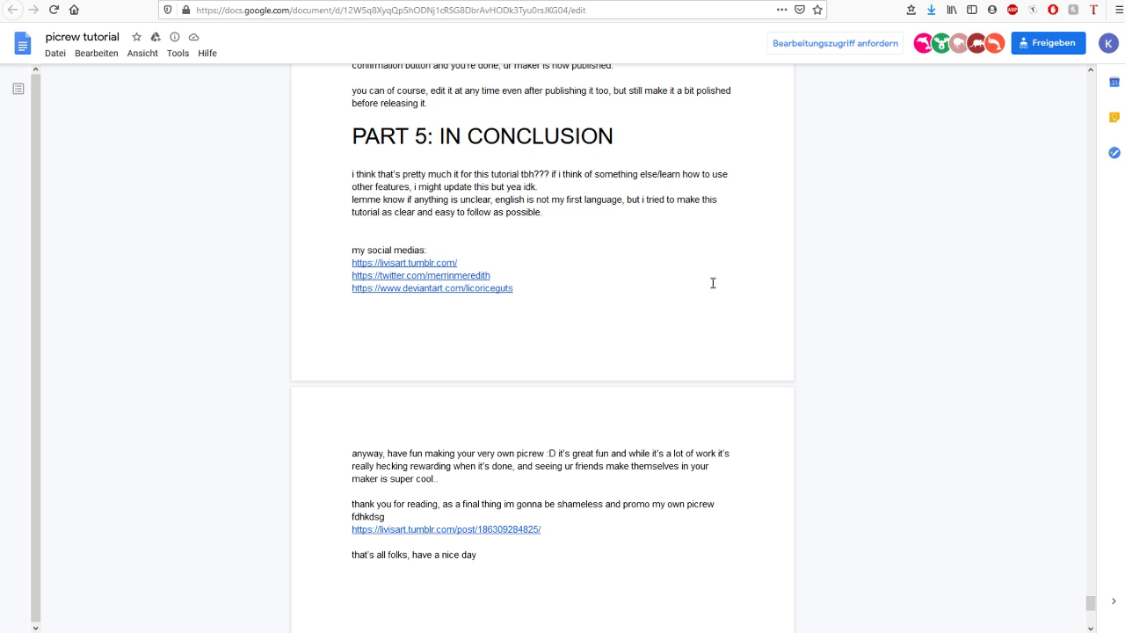
Return from the conclusion to the 2020 update notes at the very start of the tutorial document.
scroll(713, 282, up, 3)
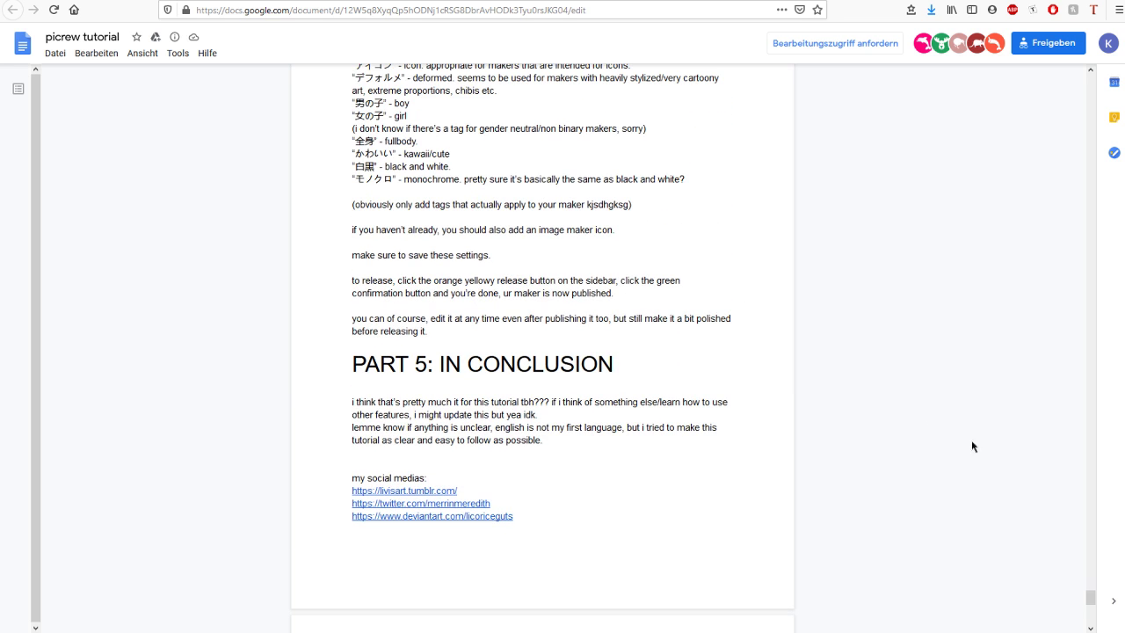
drag(1090, 603, 1073, 248)
drag(1094, 85, 1094, 82)
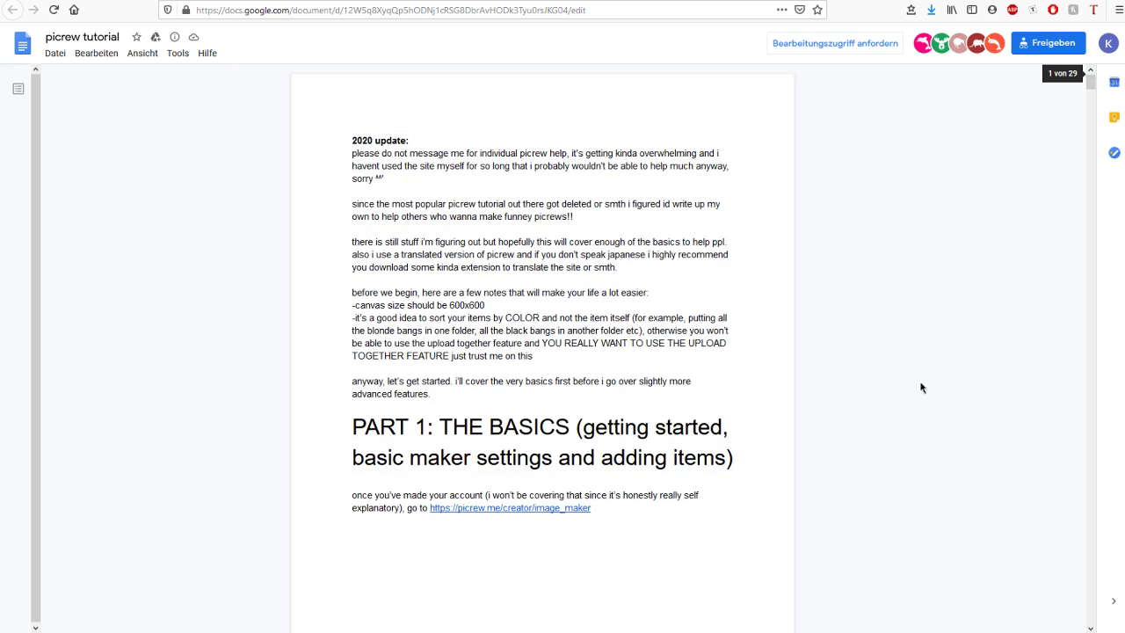